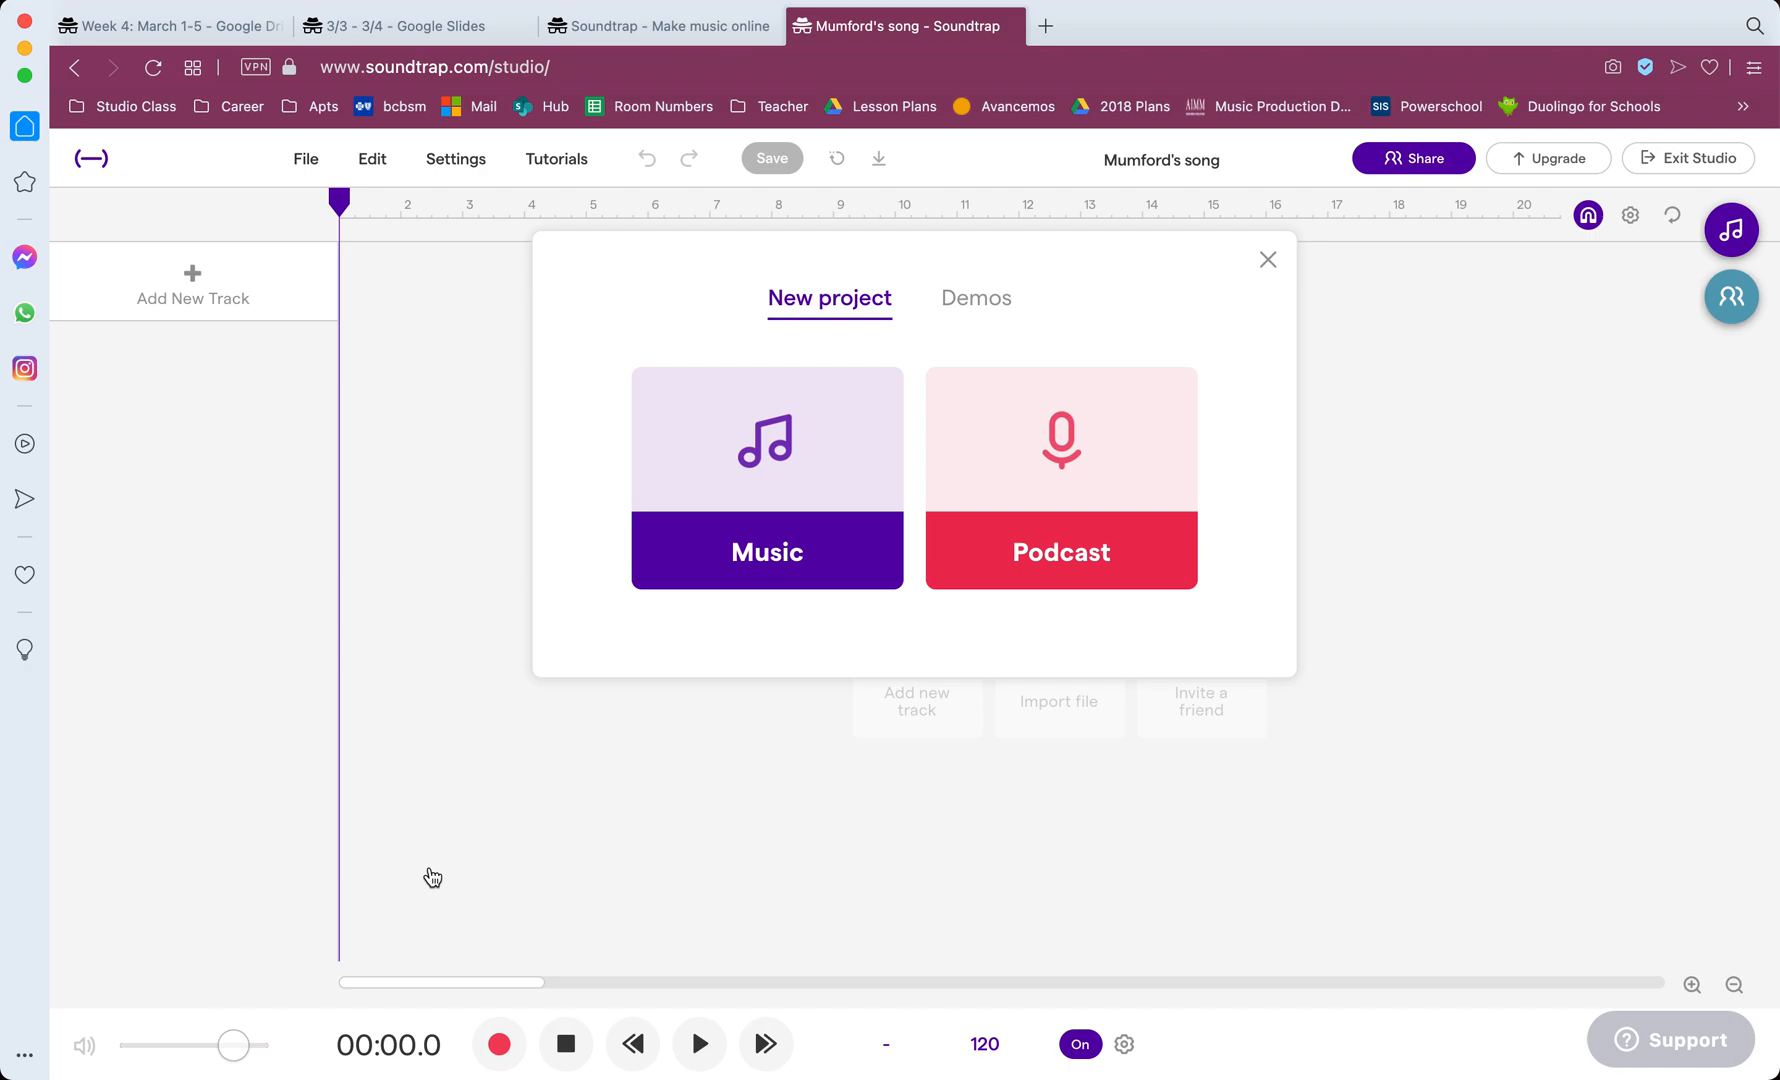
Step: Create a new music project and name it "Detroit Trap Beat"
{"action": "left_click", "coordinate": [800, 556]}
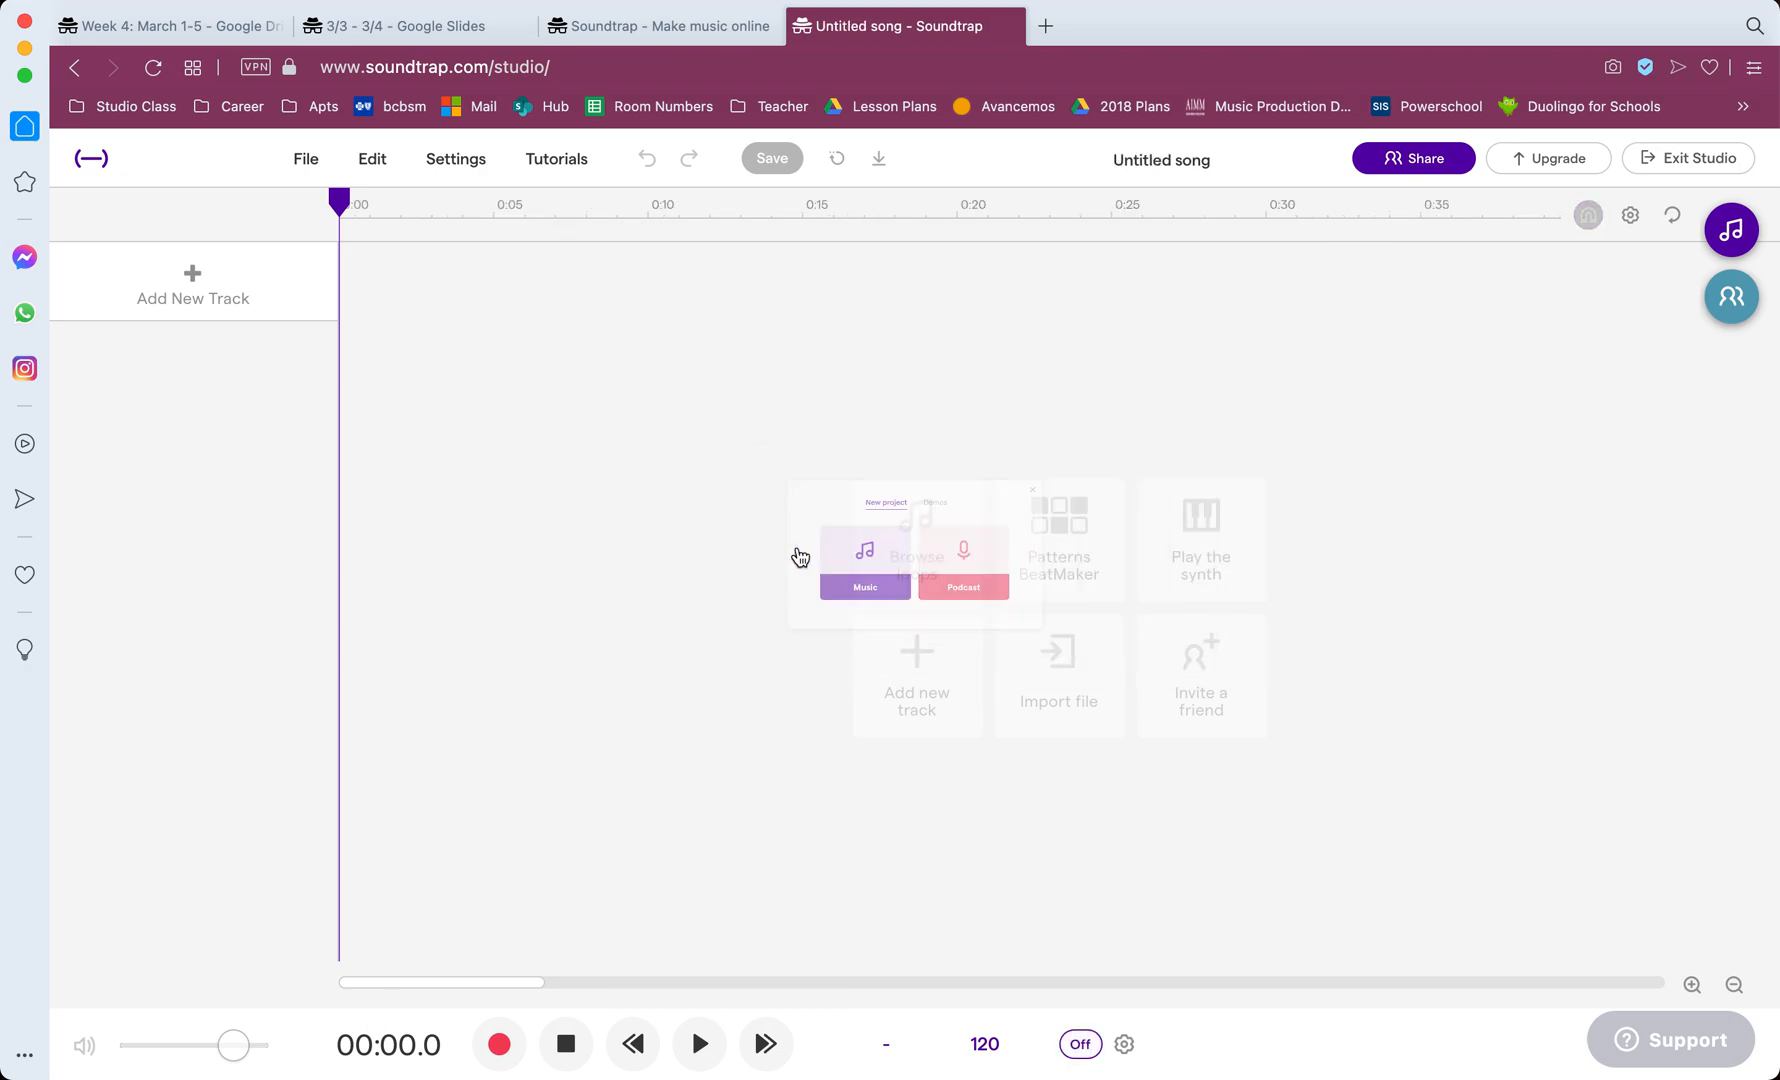
{"action": "left_click", "coordinate": [1175, 168]}
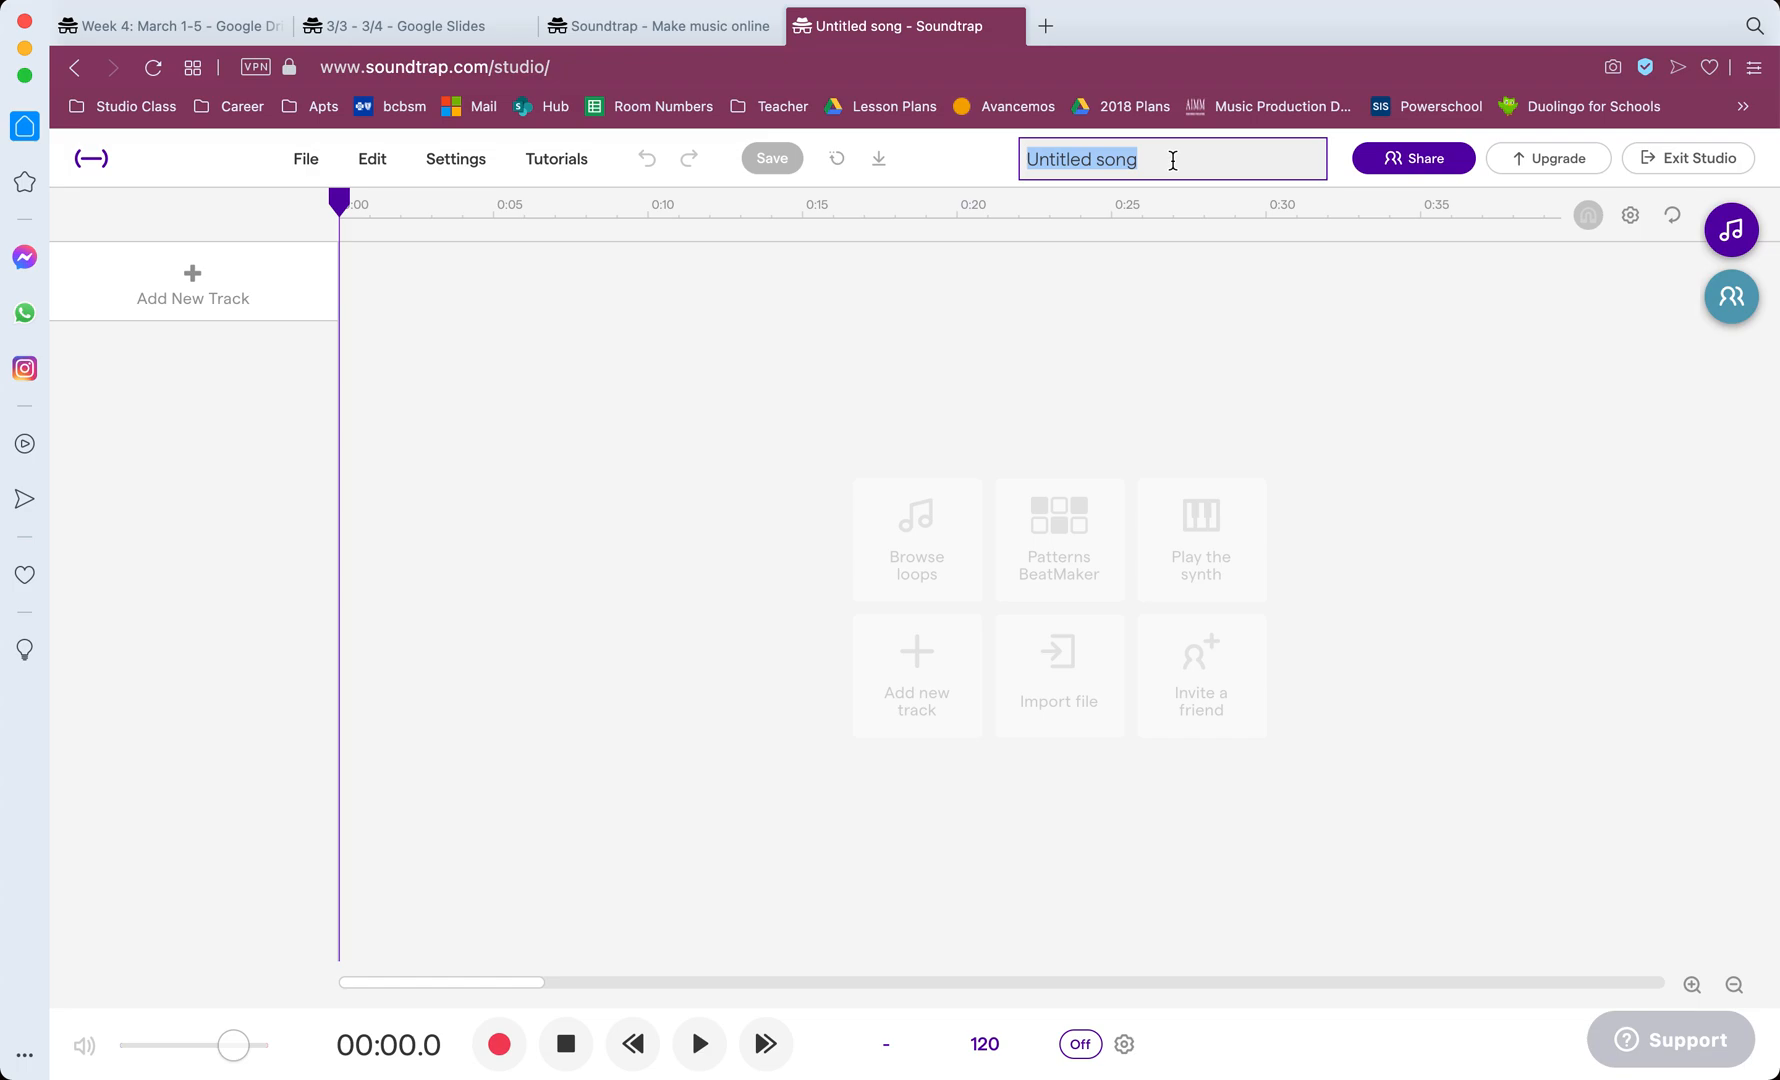
{"action": "type", "text": "Detroit Hp"}
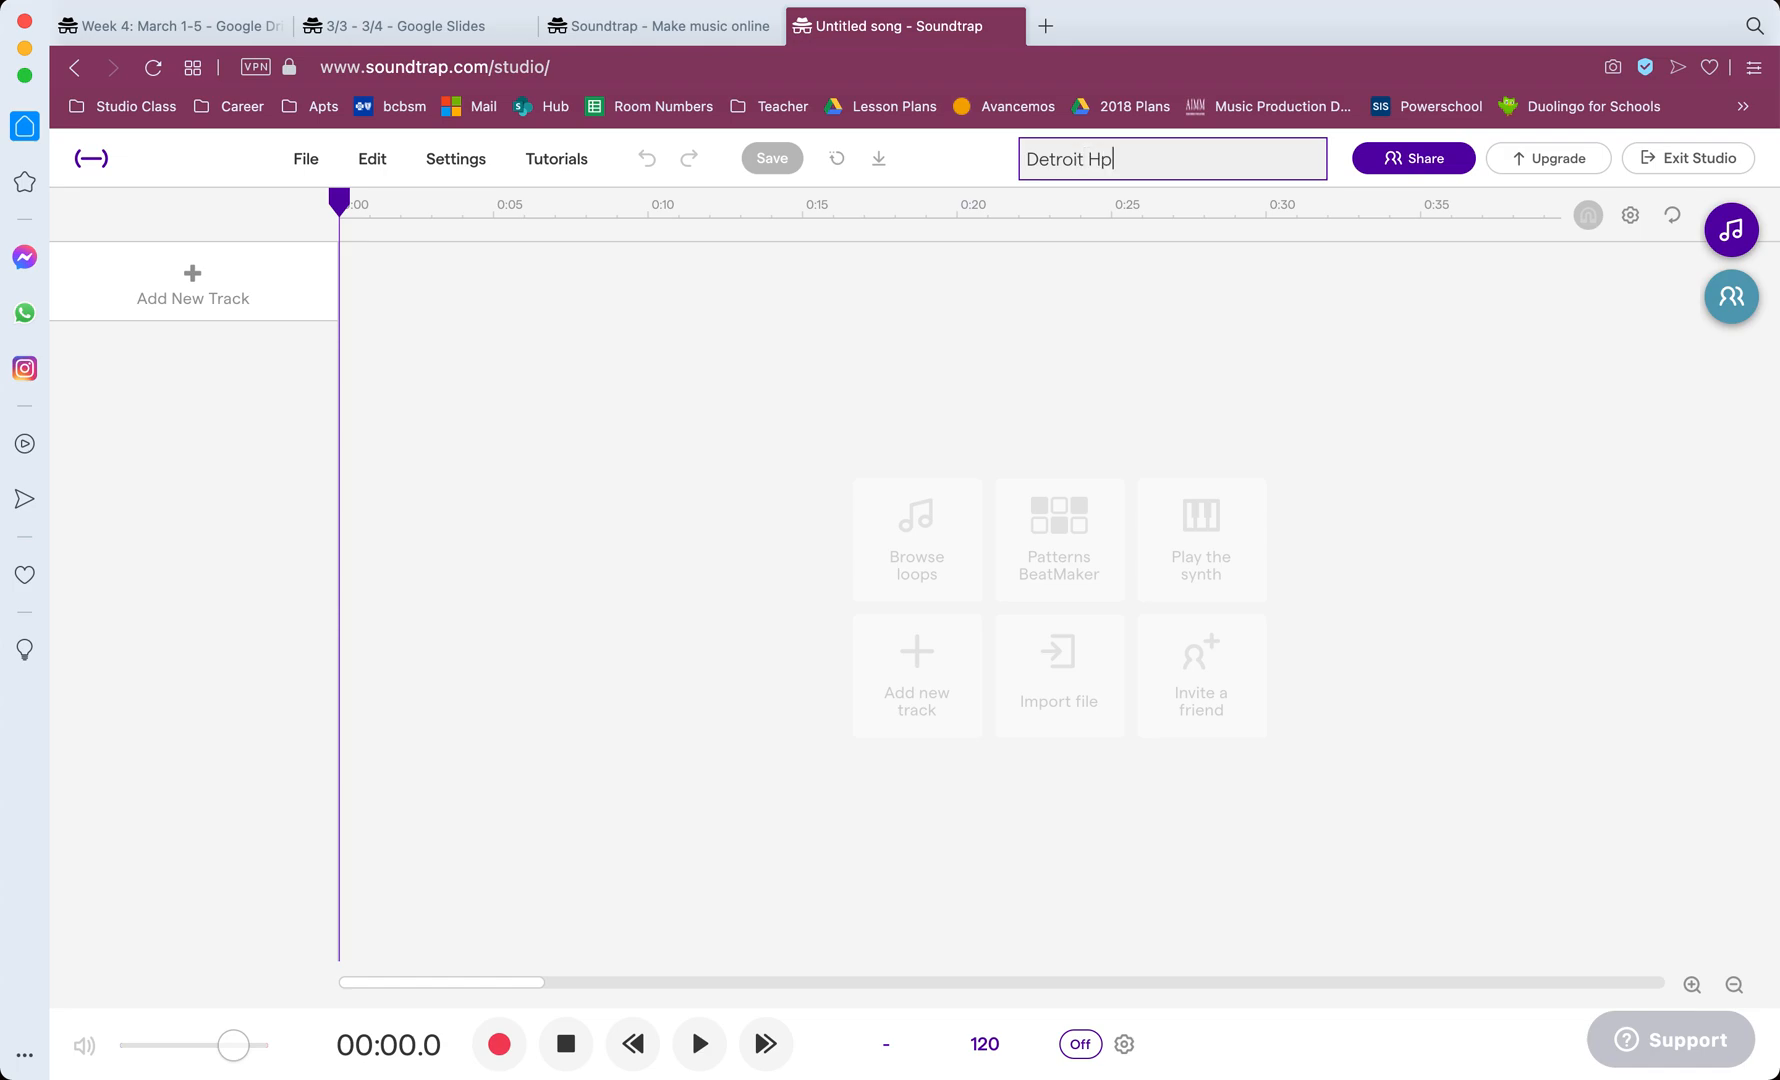
{"action": "key", "text": "BackSpace"}
{"action": "type", "text": "Trap Beat"}
{"action": "key", "text": "Return"}
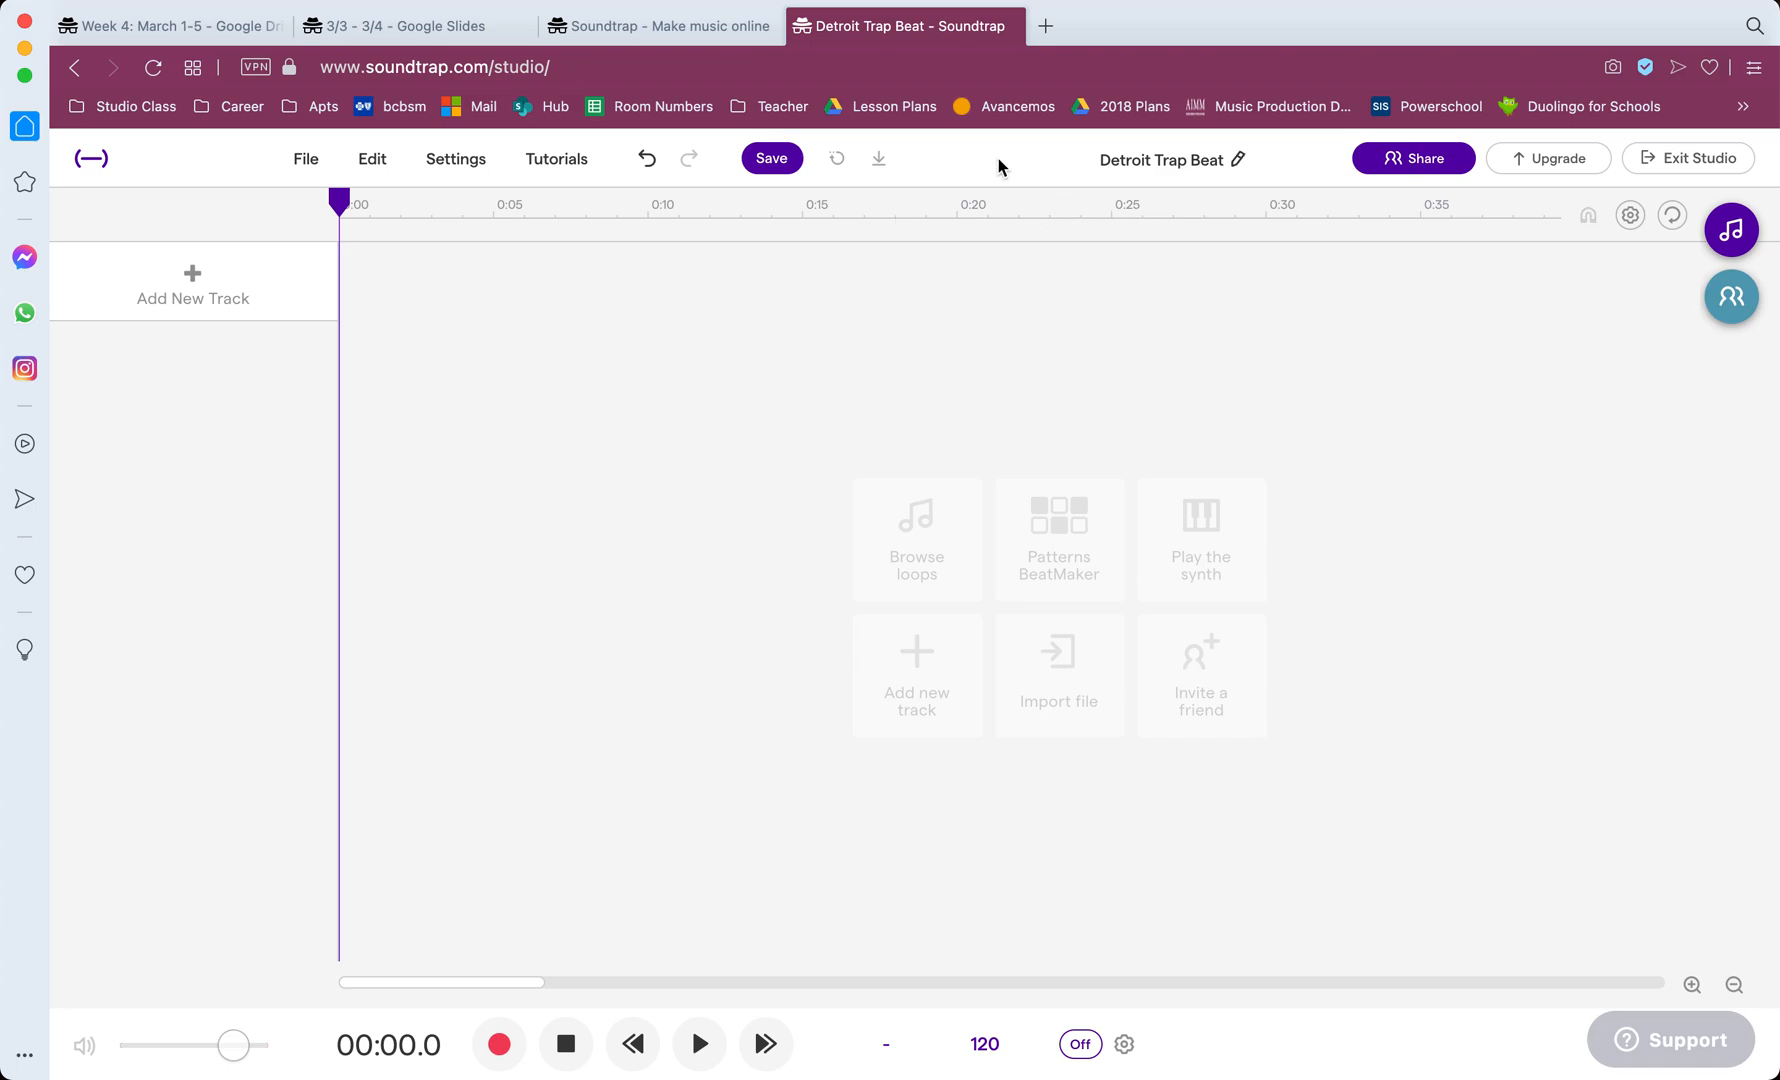
Step: Set the timeline ruler to Beats and check the beat requirements on the Creative Week 3 slide in Google Slides
{"action": "left_click", "coordinate": [1630, 218]}
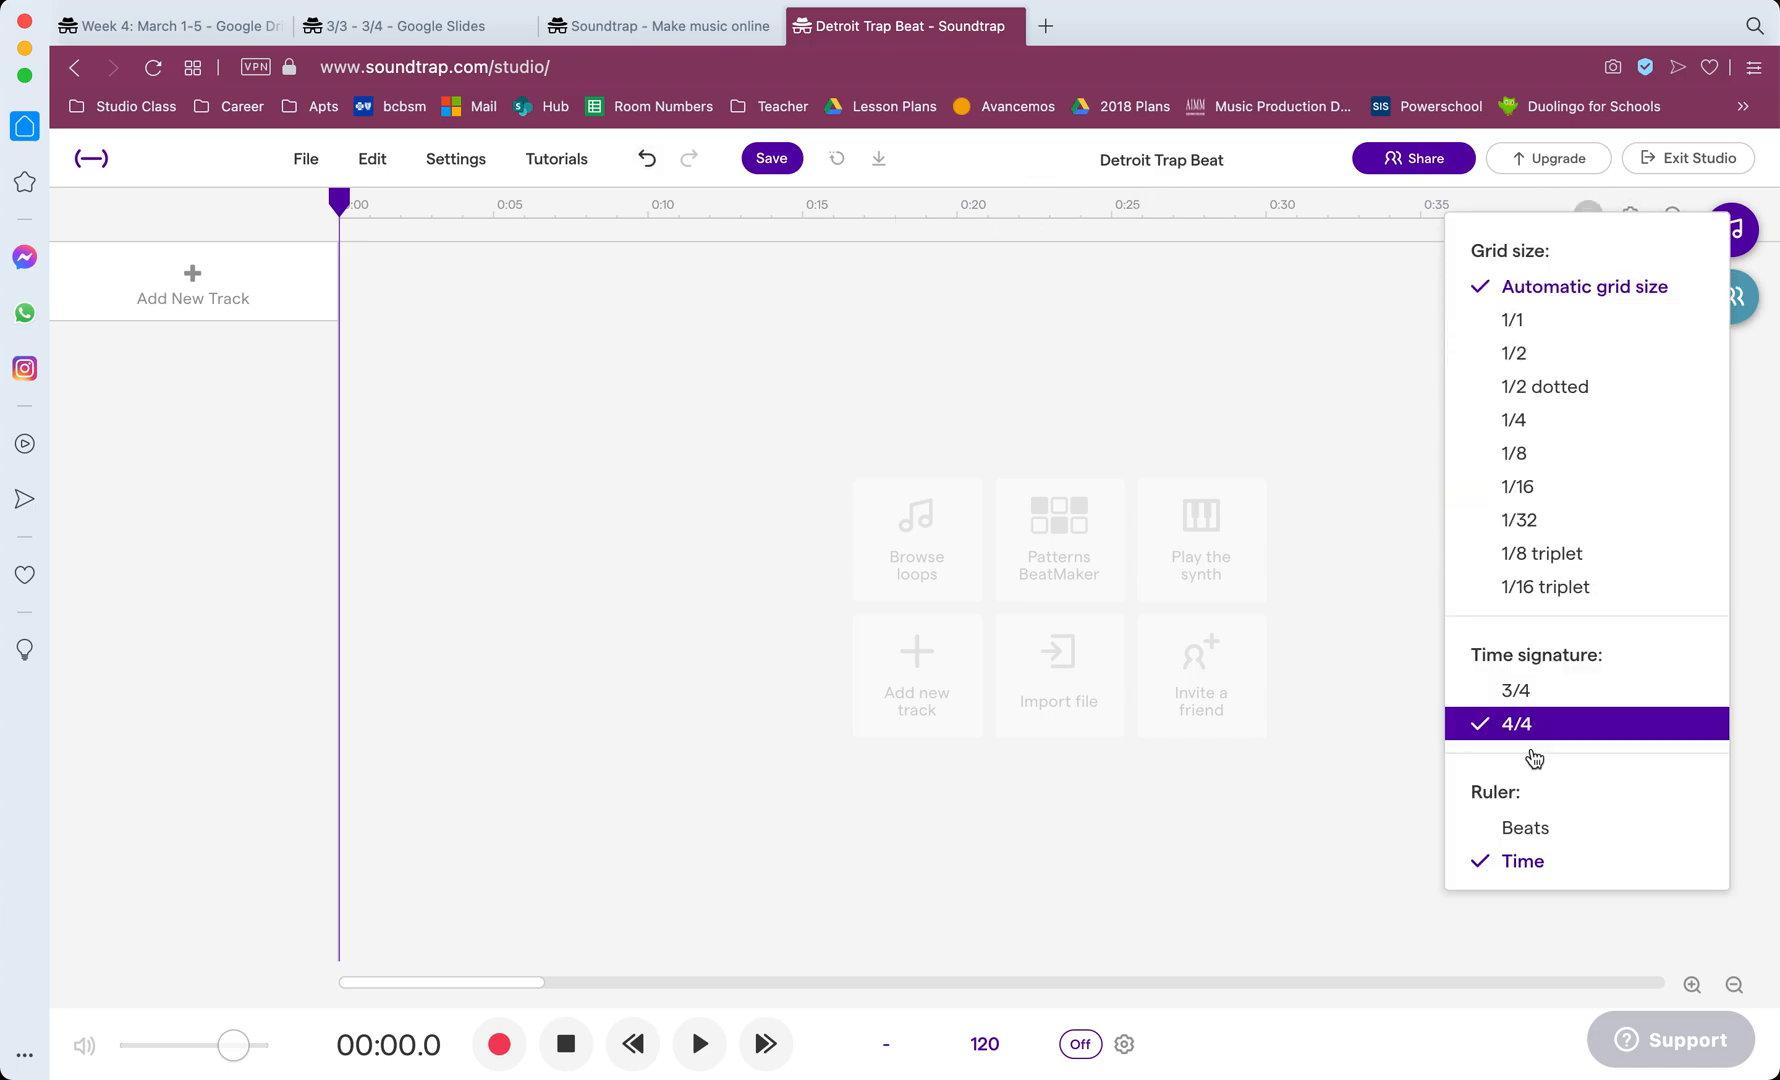
{"action": "left_click", "coordinate": [1533, 828]}
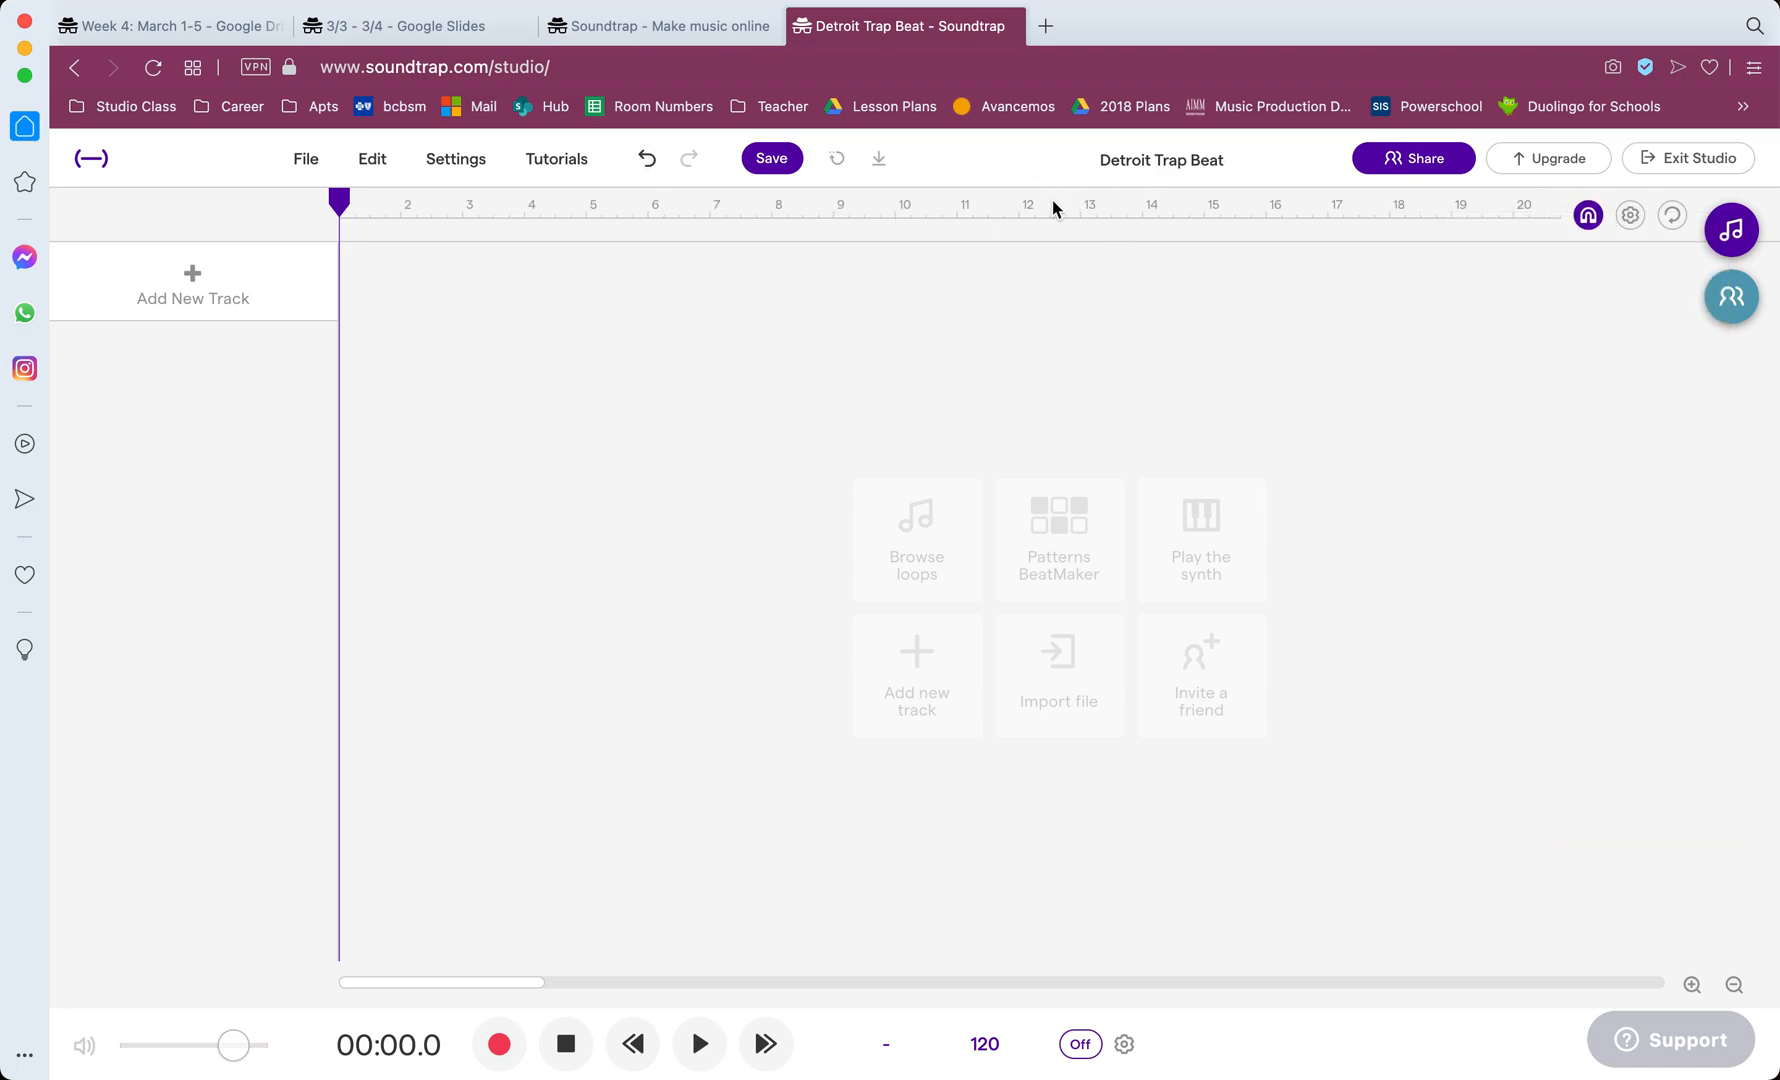
{"action": "left_click", "coordinate": [406, 30]}
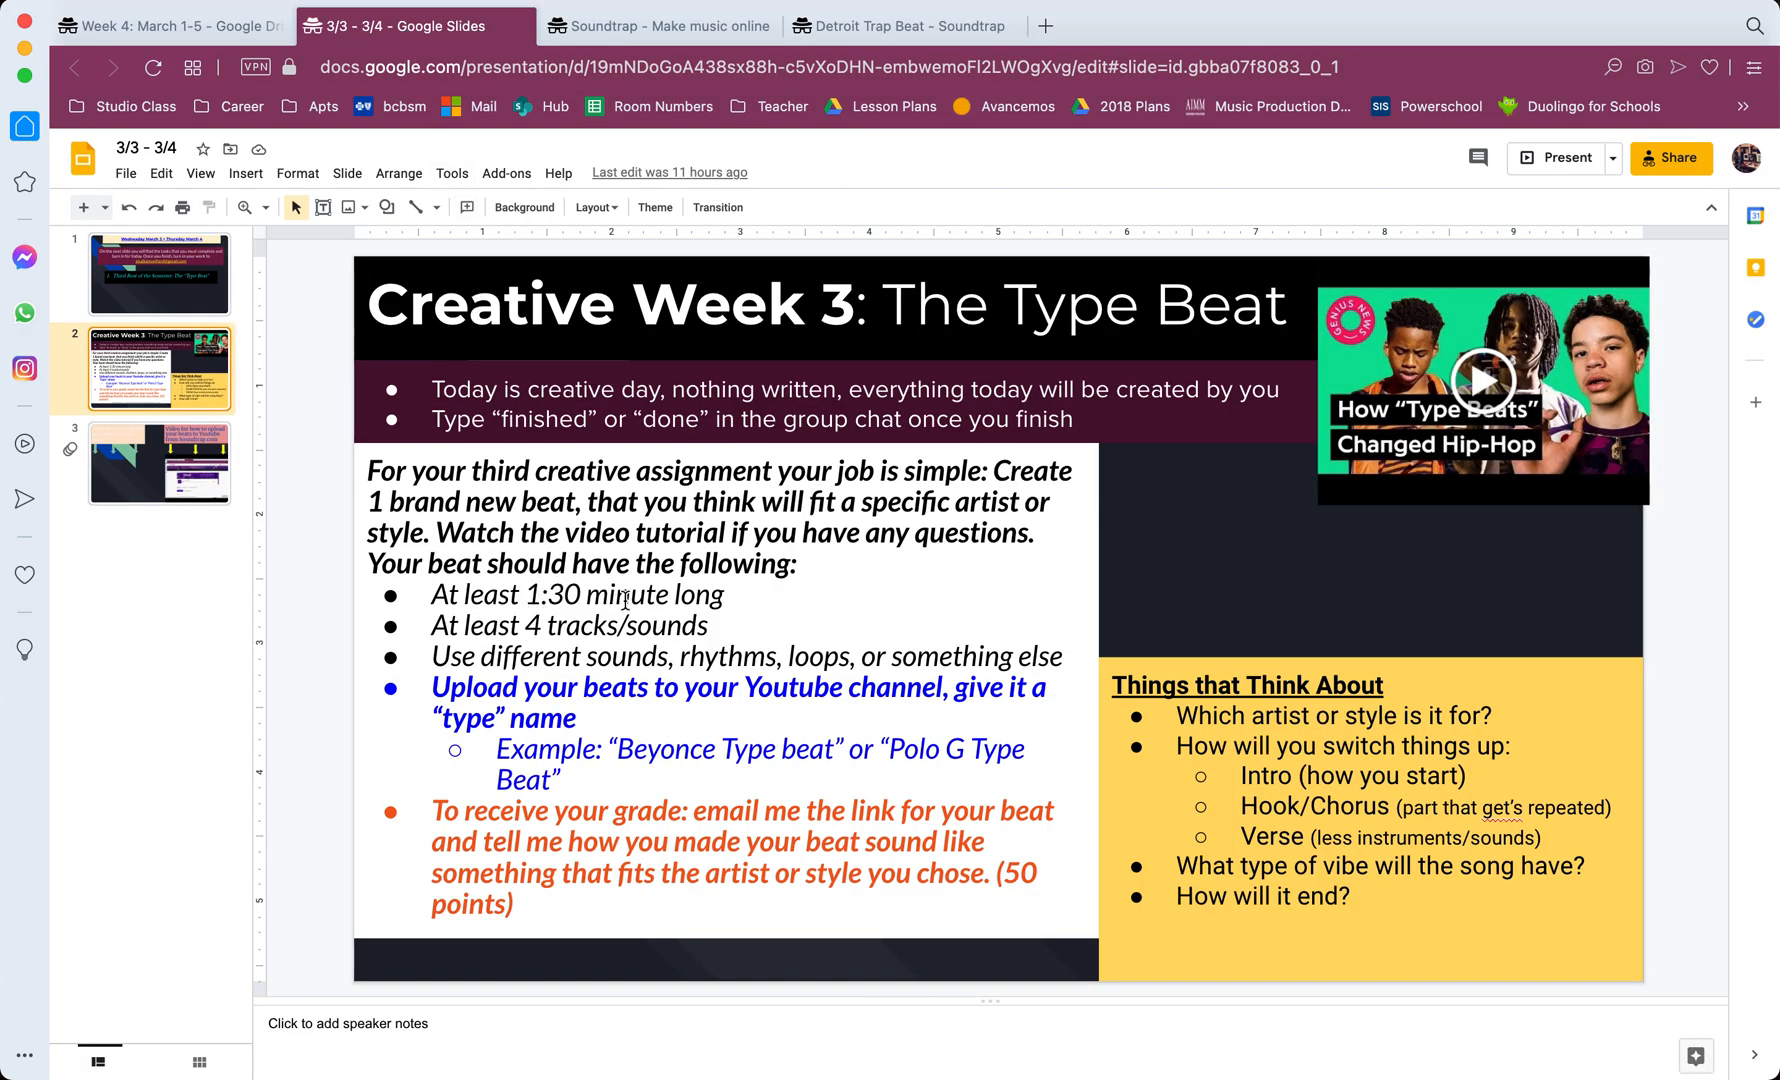
{"action": "left_click", "coordinate": [895, 27]}
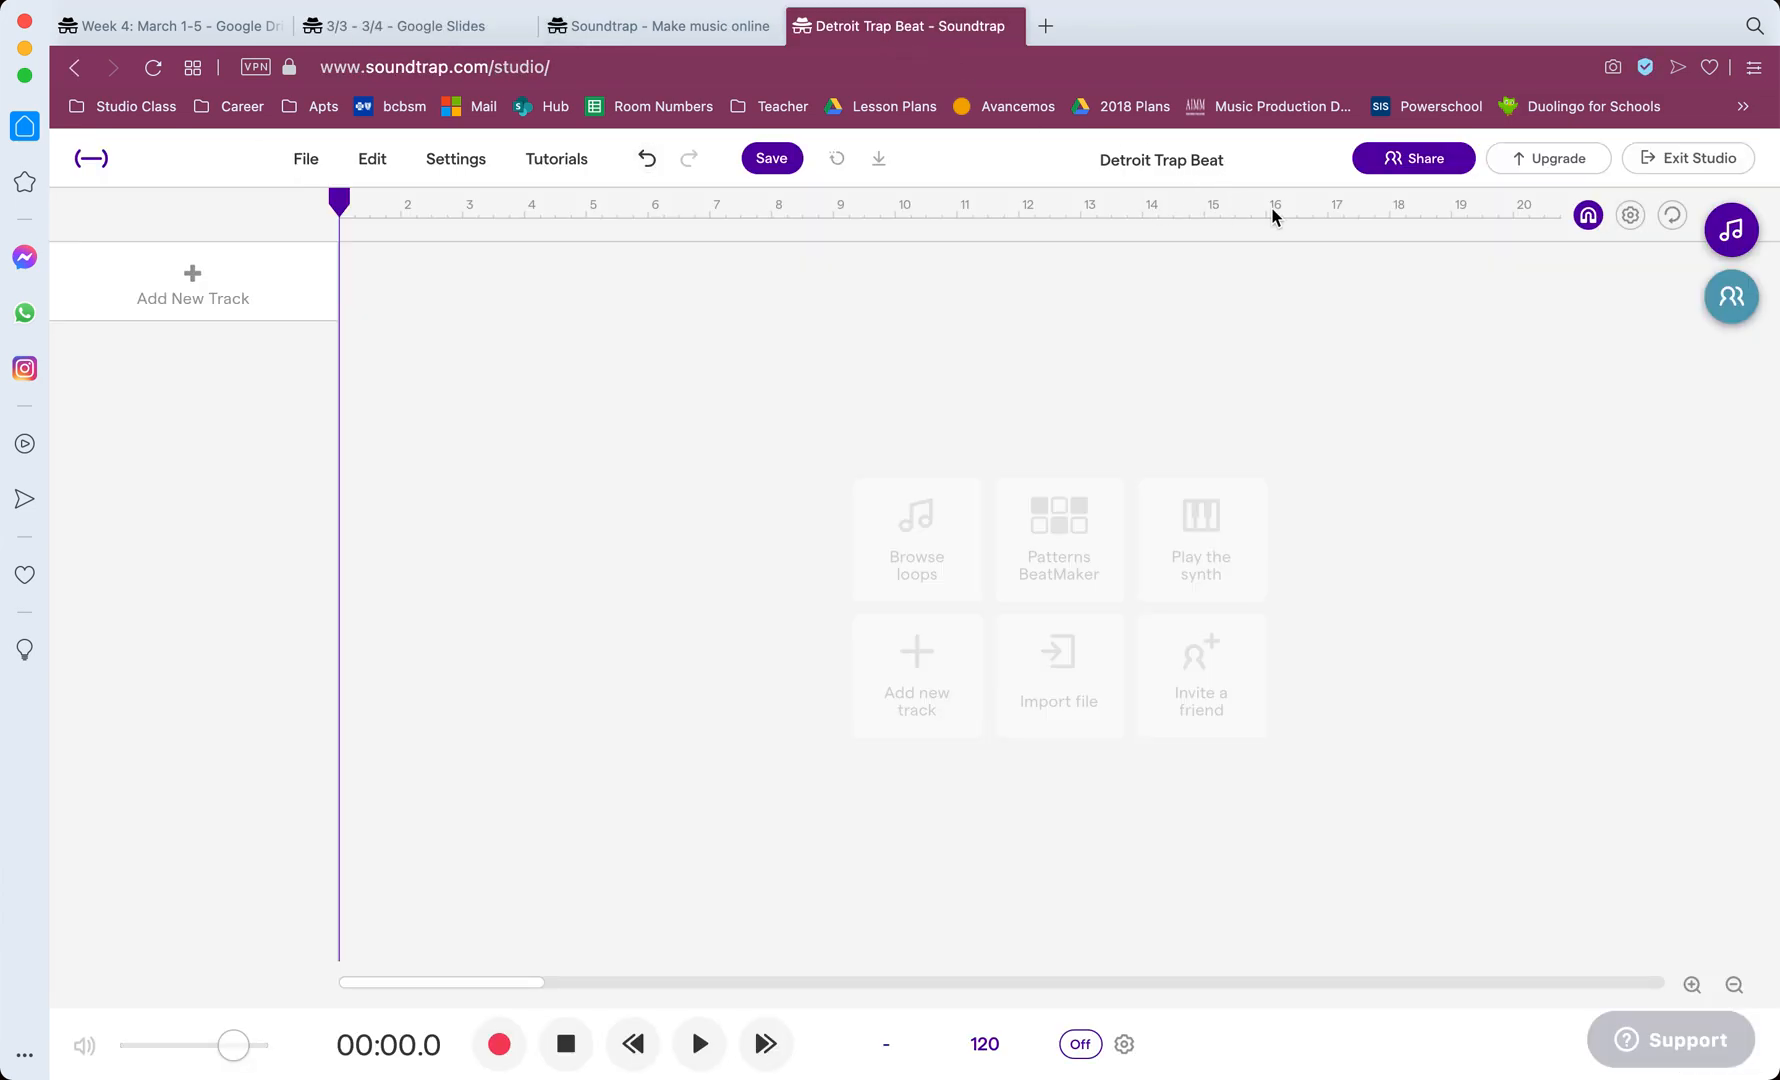
Step: Set the timeline ruler to Time and fit more than the required 1:30 in the visible timeline
{"action": "left_click", "coordinate": [1630, 216]}
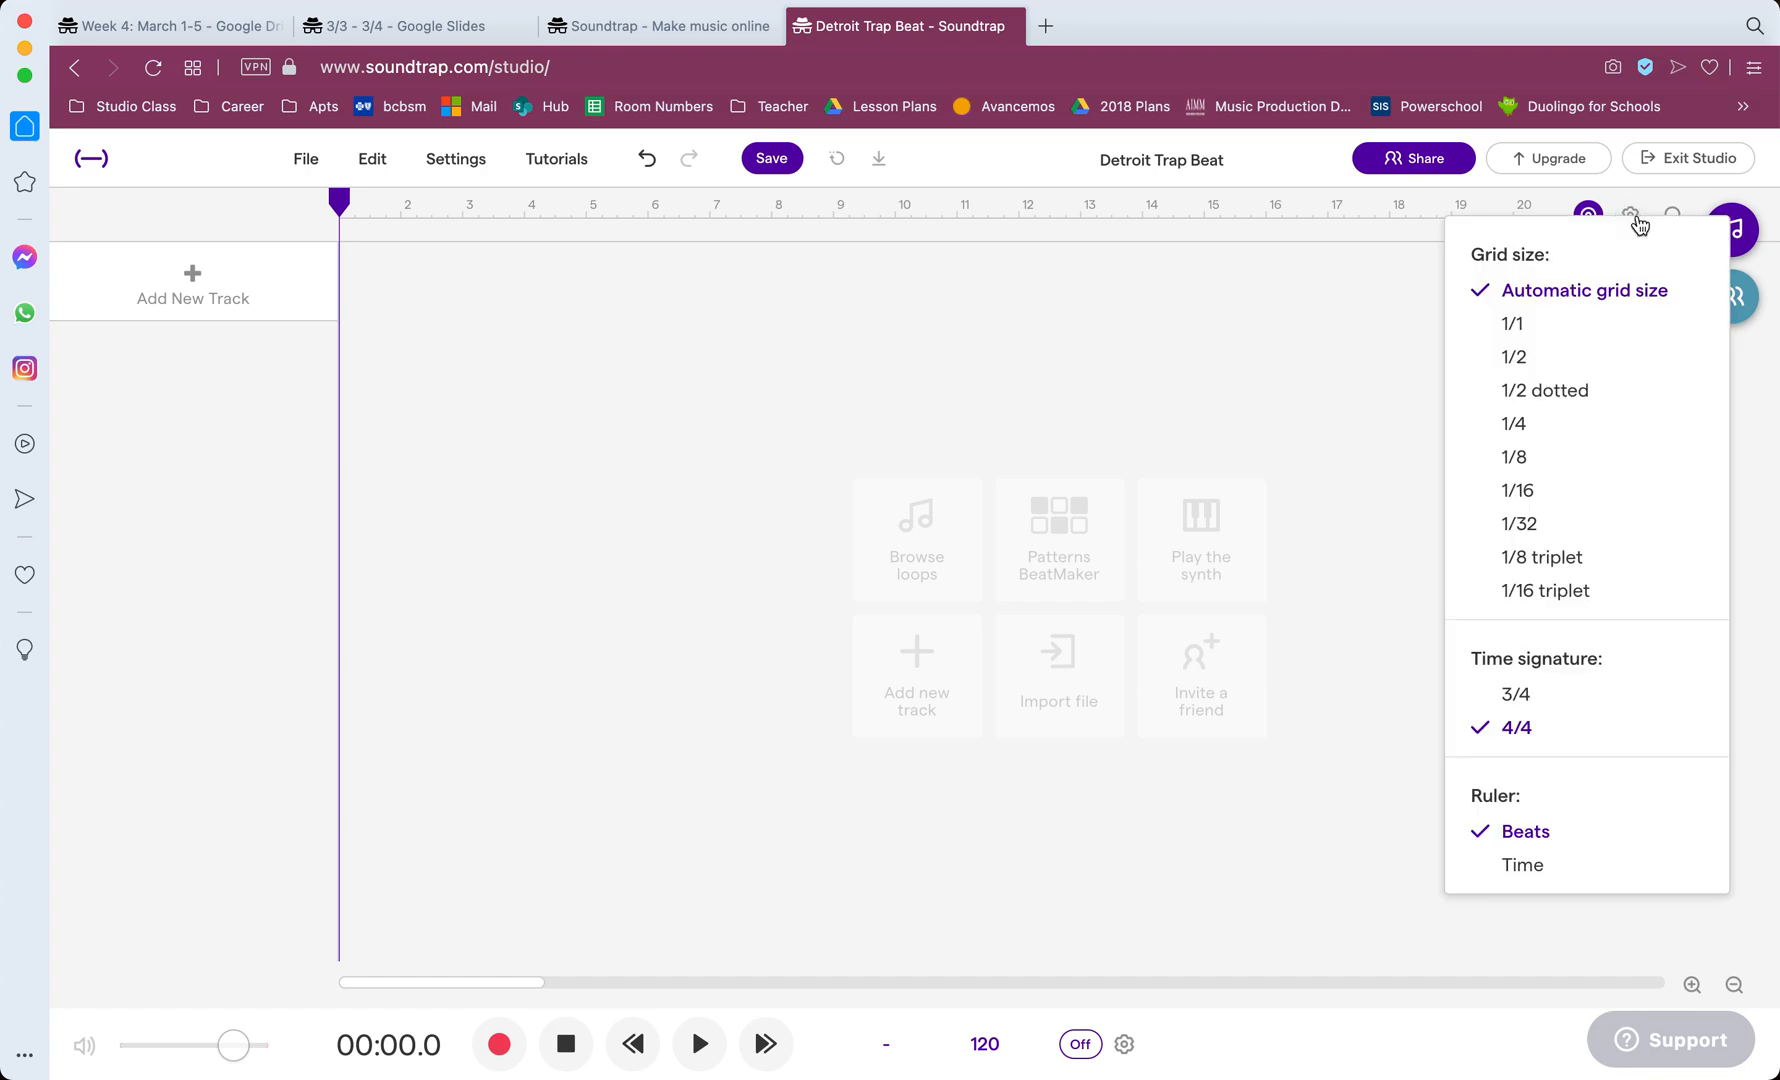
{"action": "left_click", "coordinate": [1521, 862]}
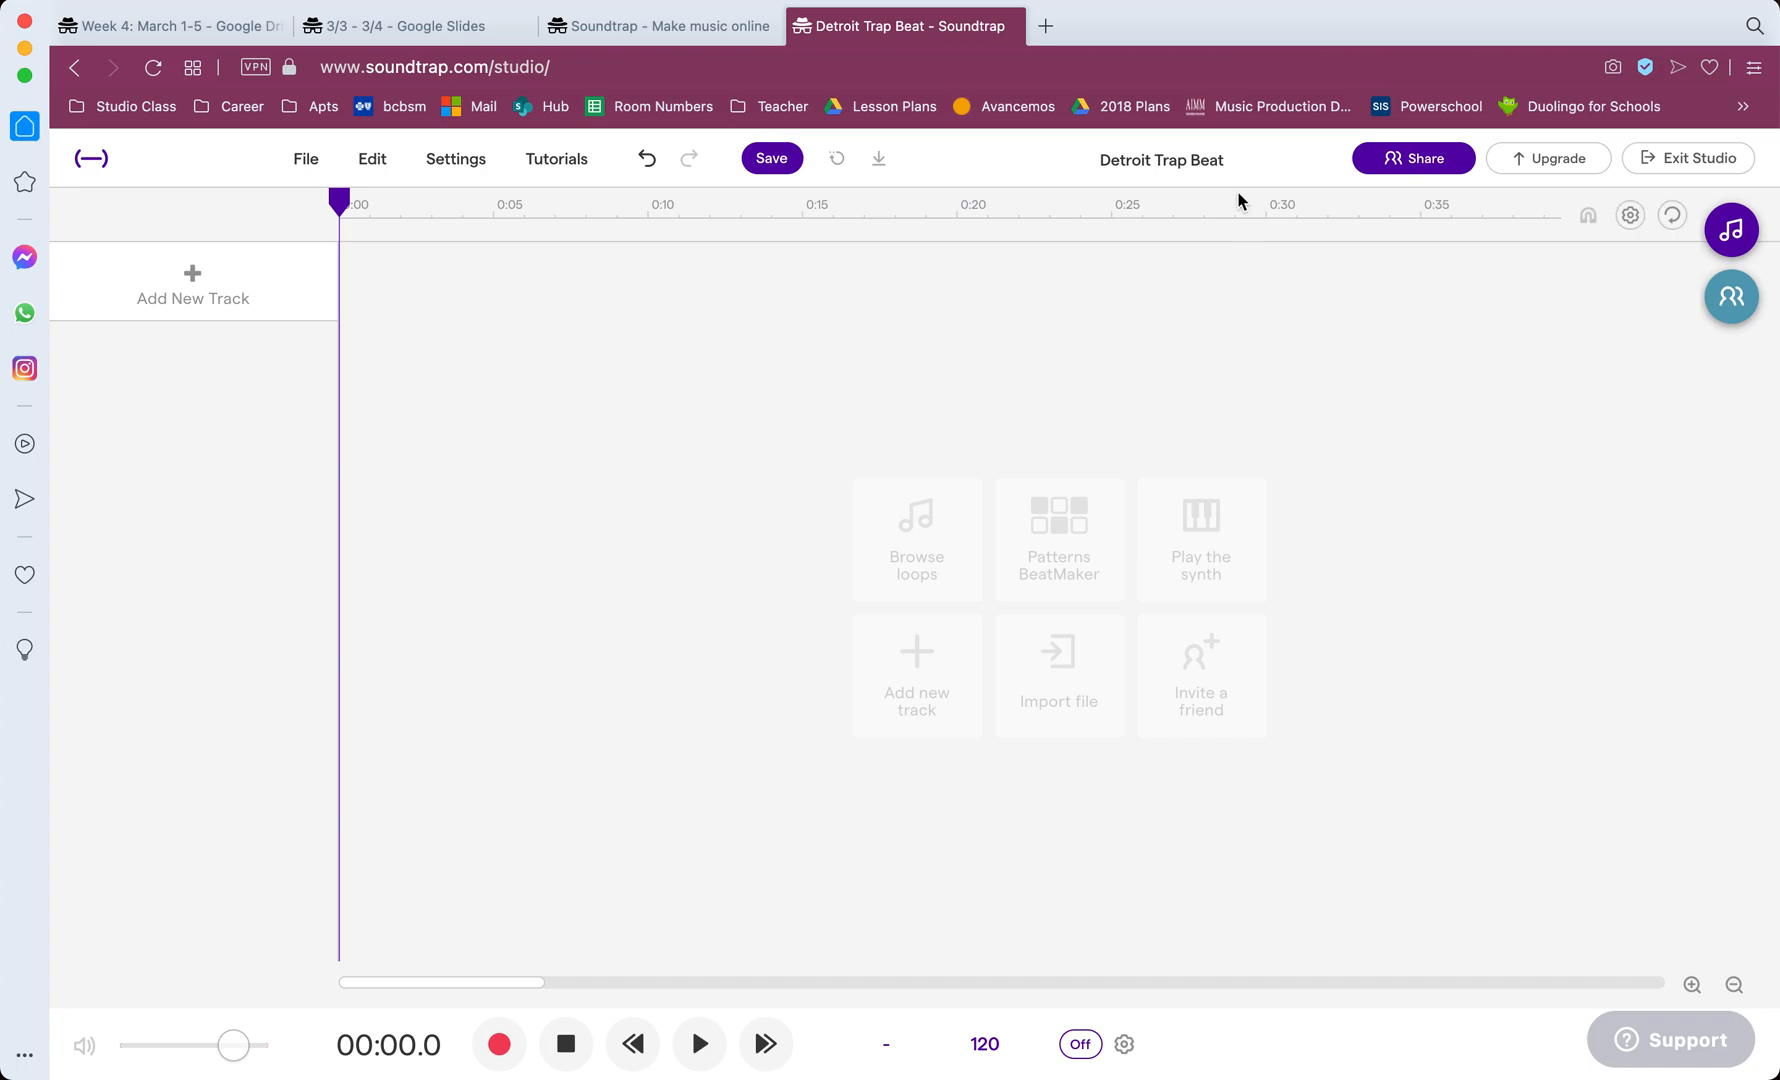
{"action": "scroll", "coordinate": [1261, 204], "scroll_direction": "right", "scroll_amount": 5}
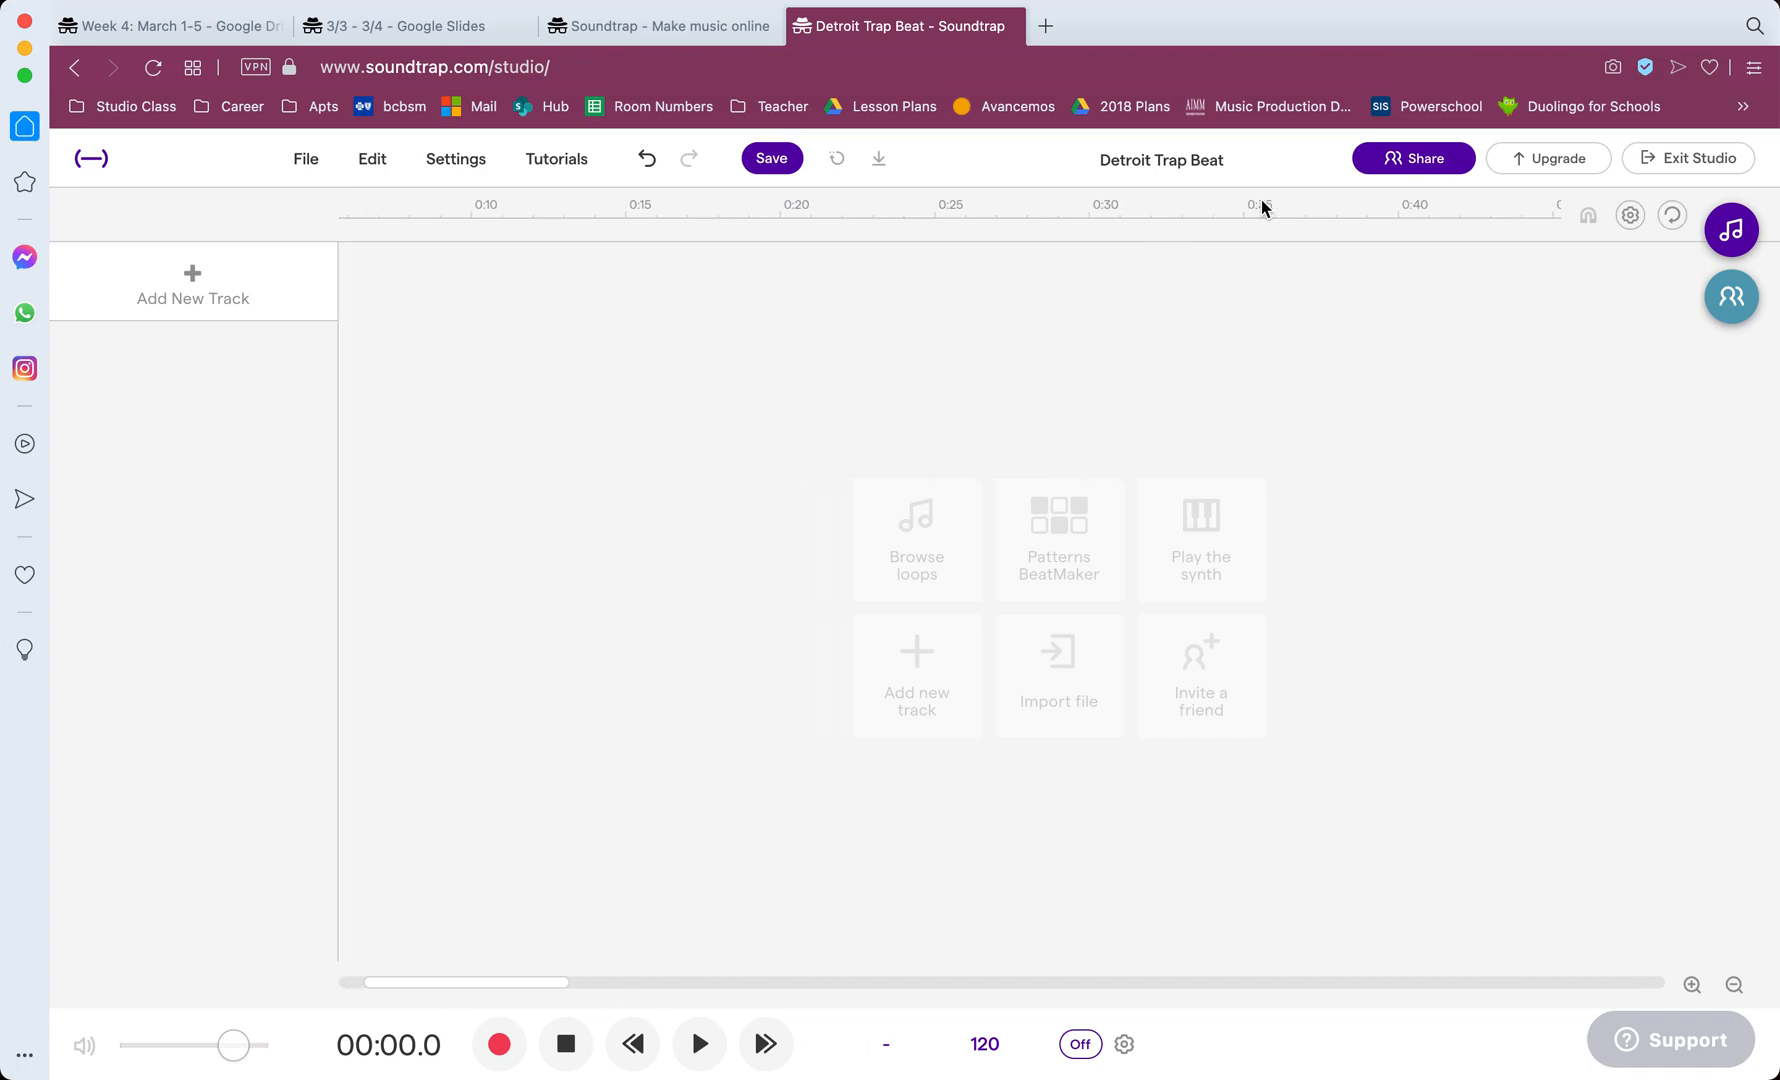
{"action": "scroll", "coordinate": [1261, 204], "scroll_direction": "right", "scroll_amount": 1}
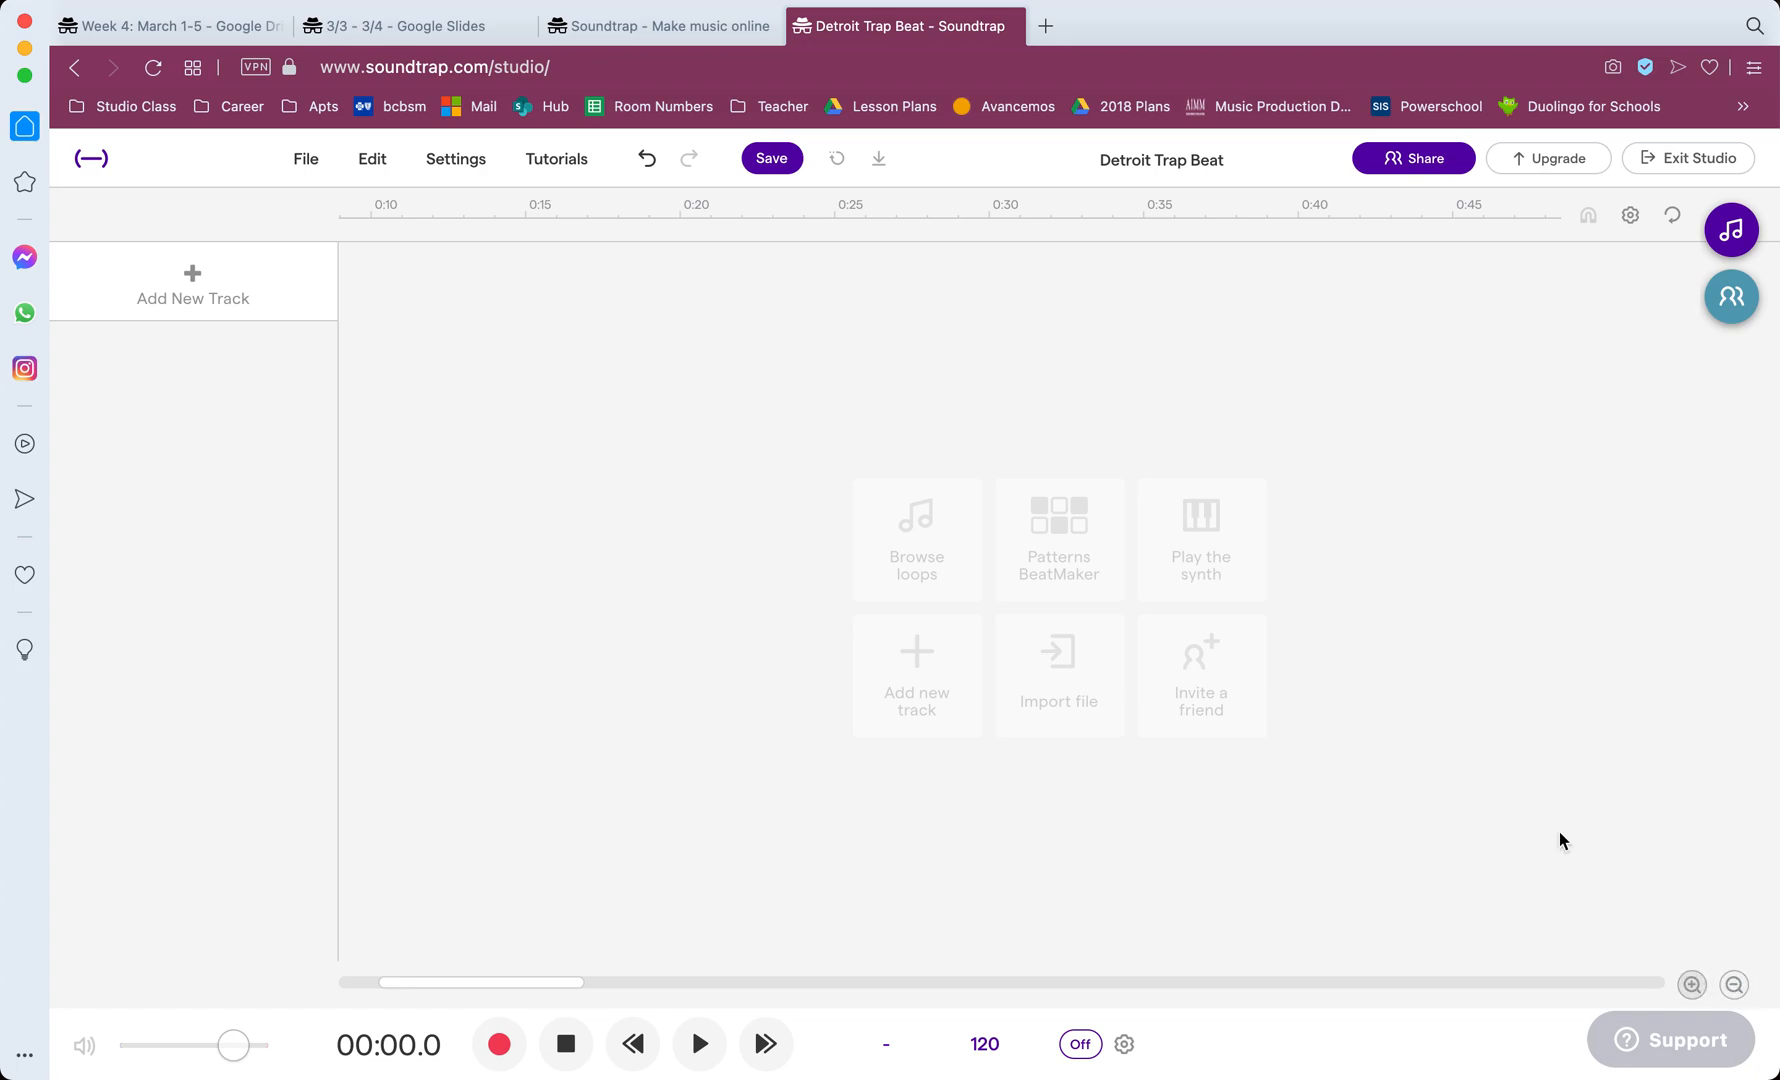
{"action": "scroll", "coordinate": [1292, 213], "scroll_direction": "right", "scroll_amount": 15}
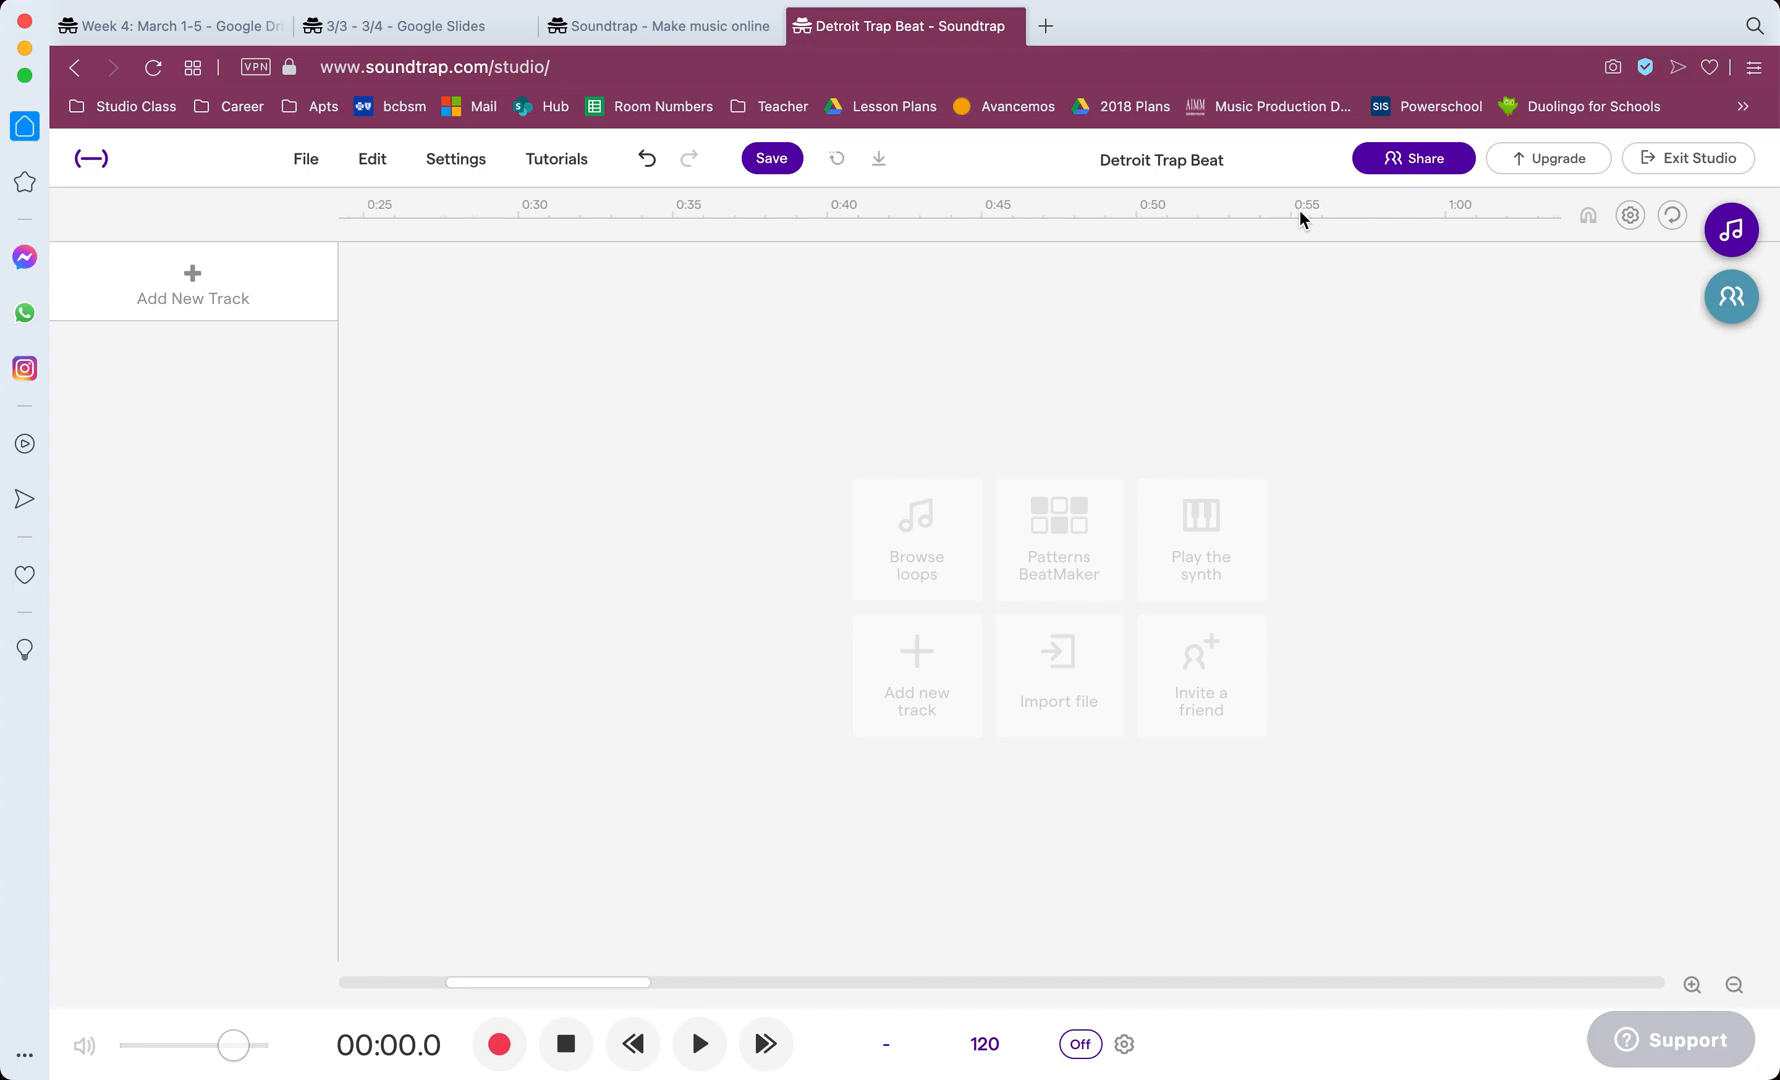
{"action": "scroll", "coordinate": [1327, 211], "scroll_direction": "right", "scroll_amount": 7}
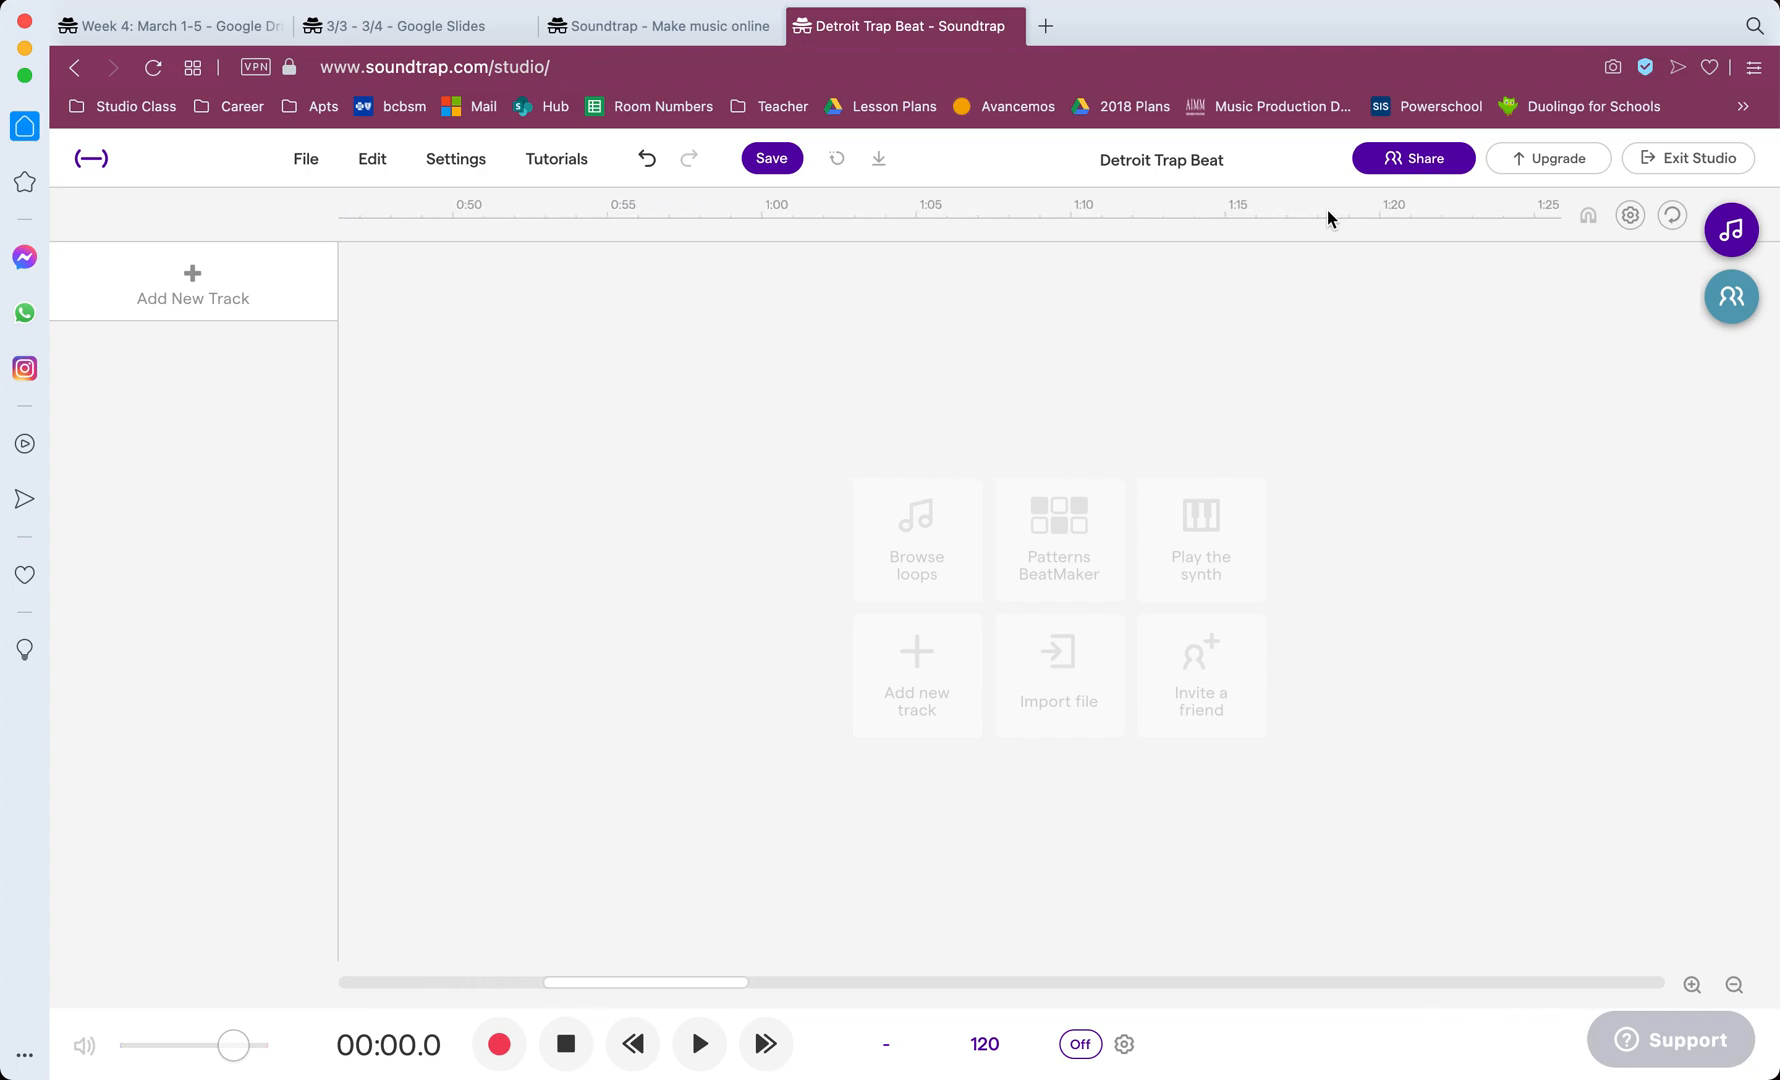
{"action": "left_click", "coordinate": [1734, 985]}
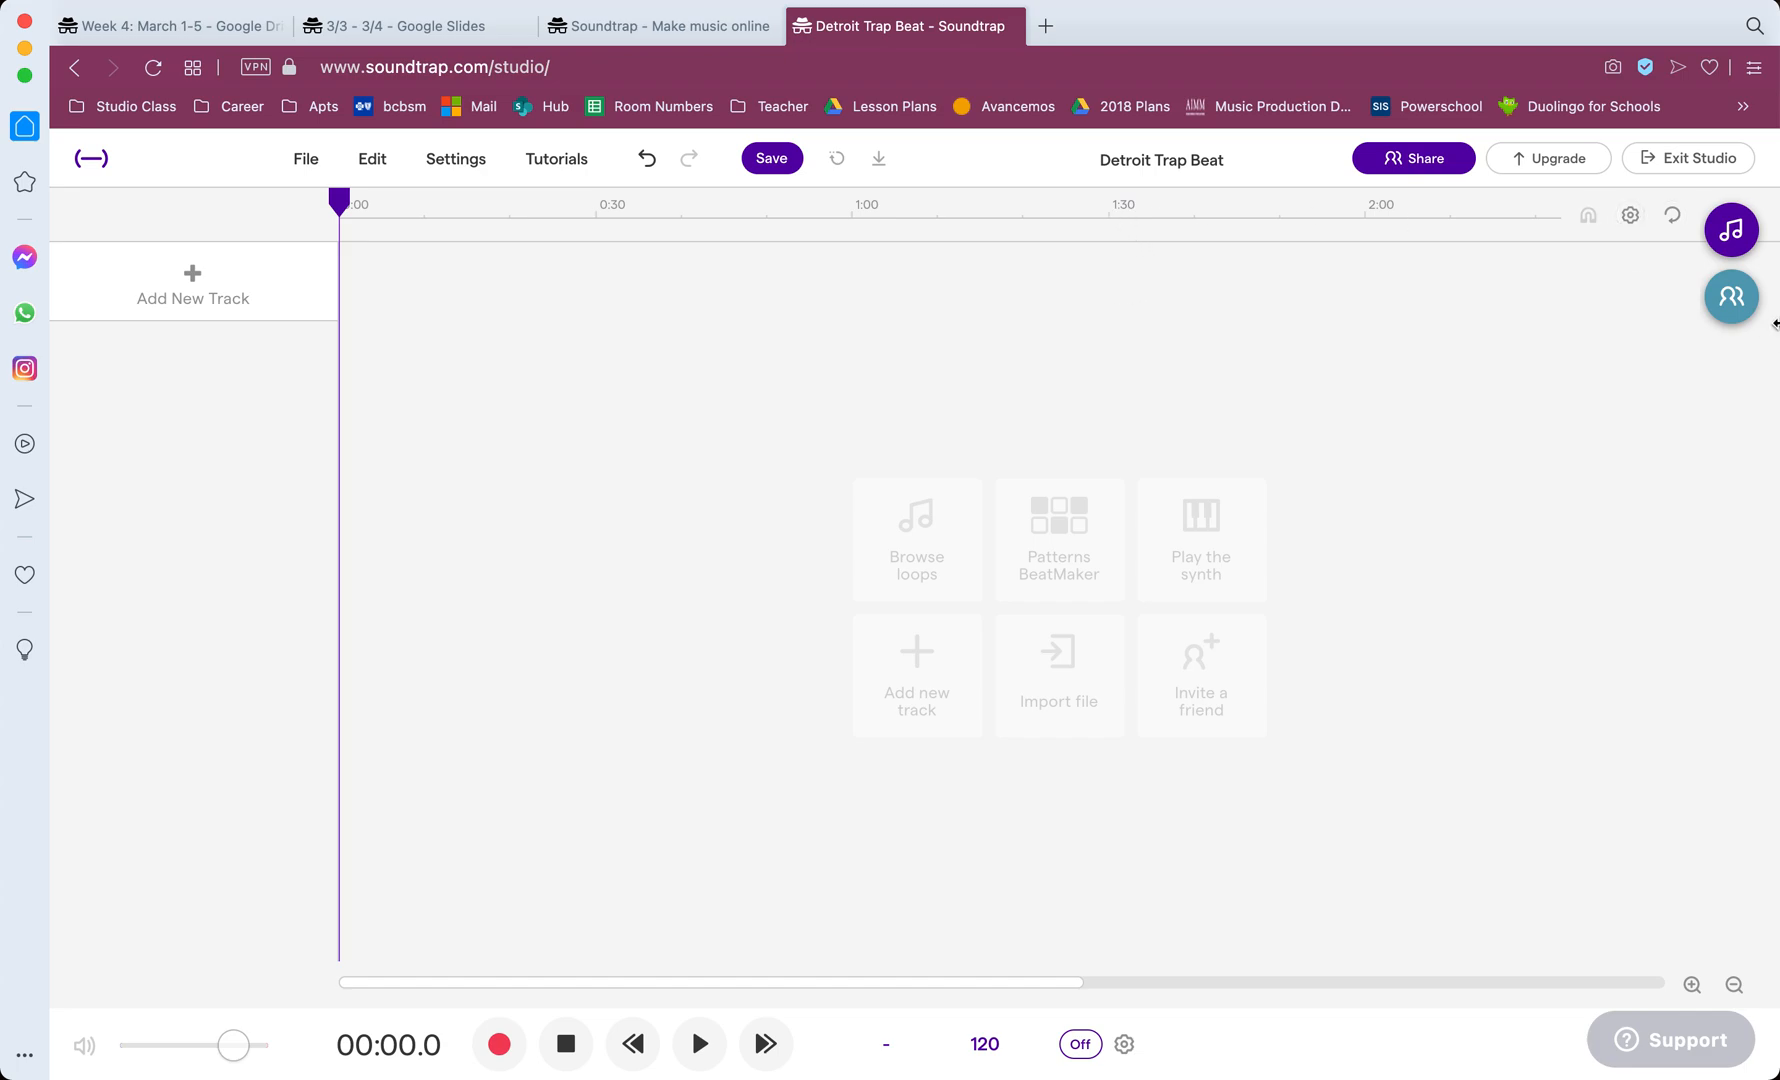
Step: Open the loop library and filter it to Piano loops
{"action": "left_click", "coordinate": [1738, 230]}
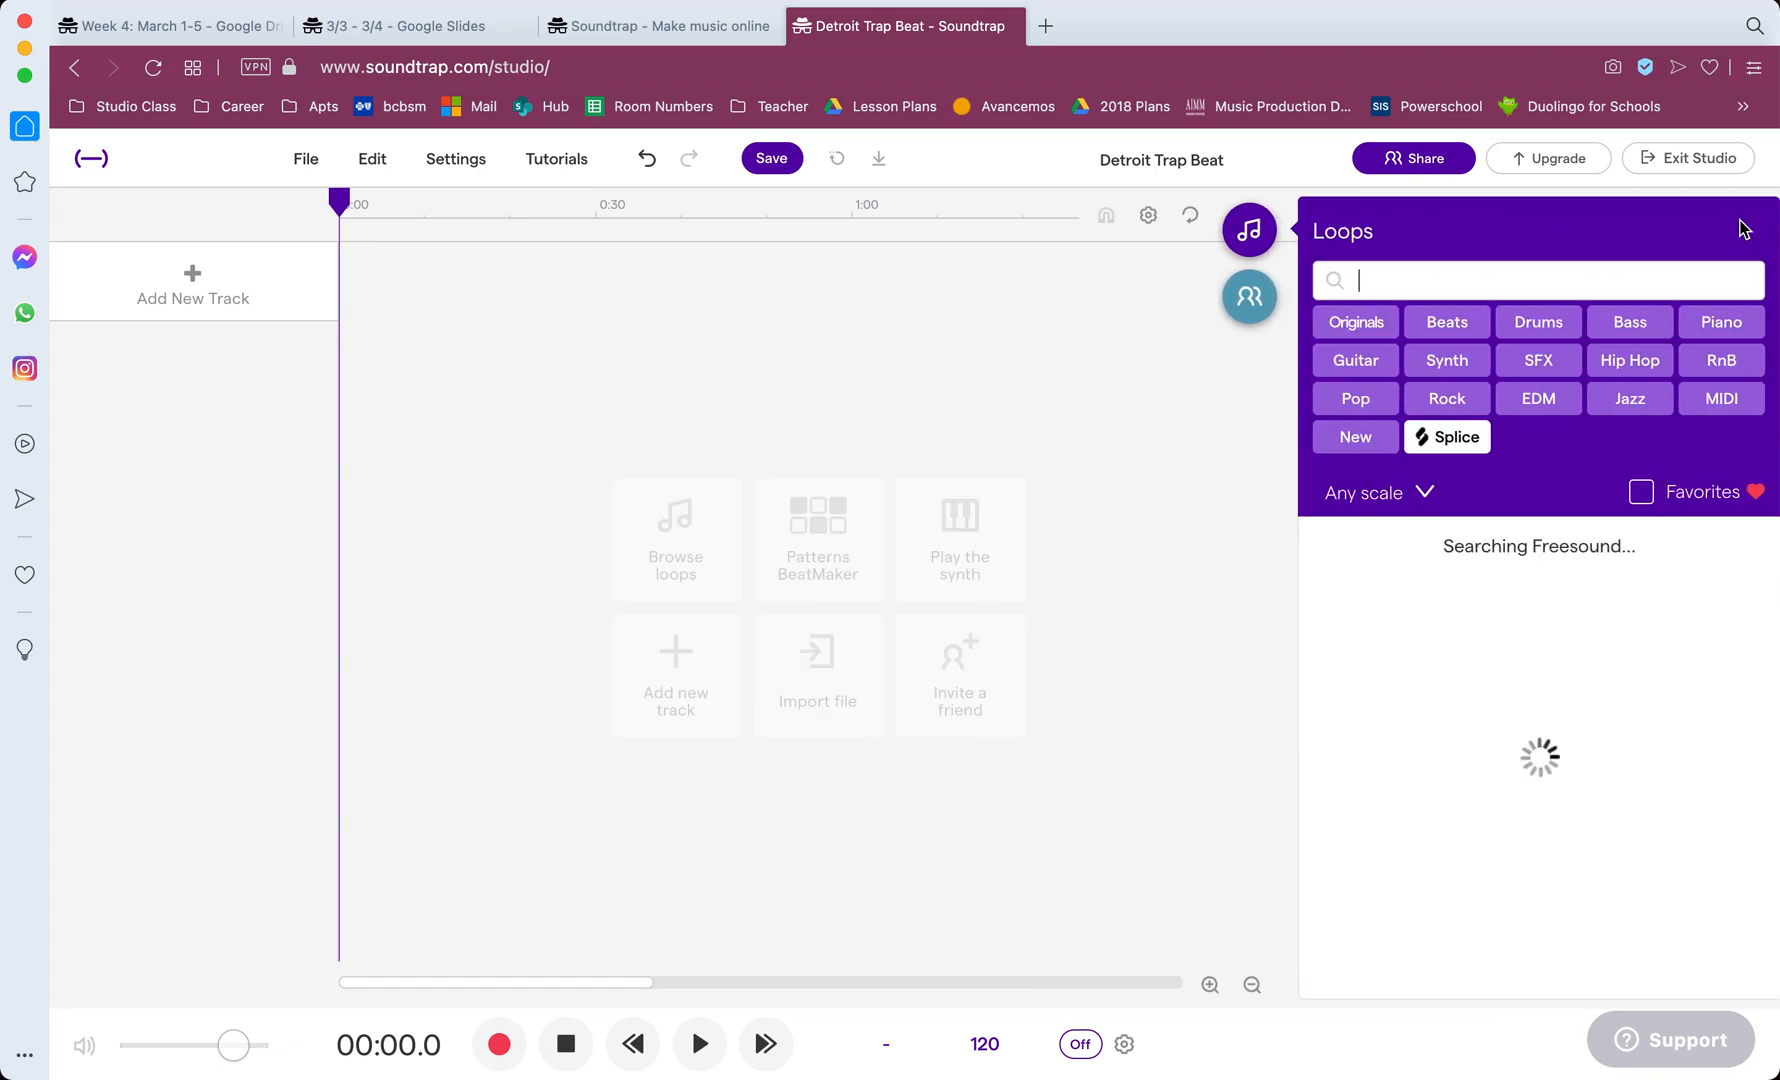
{"action": "left_click", "coordinate": [1249, 230]}
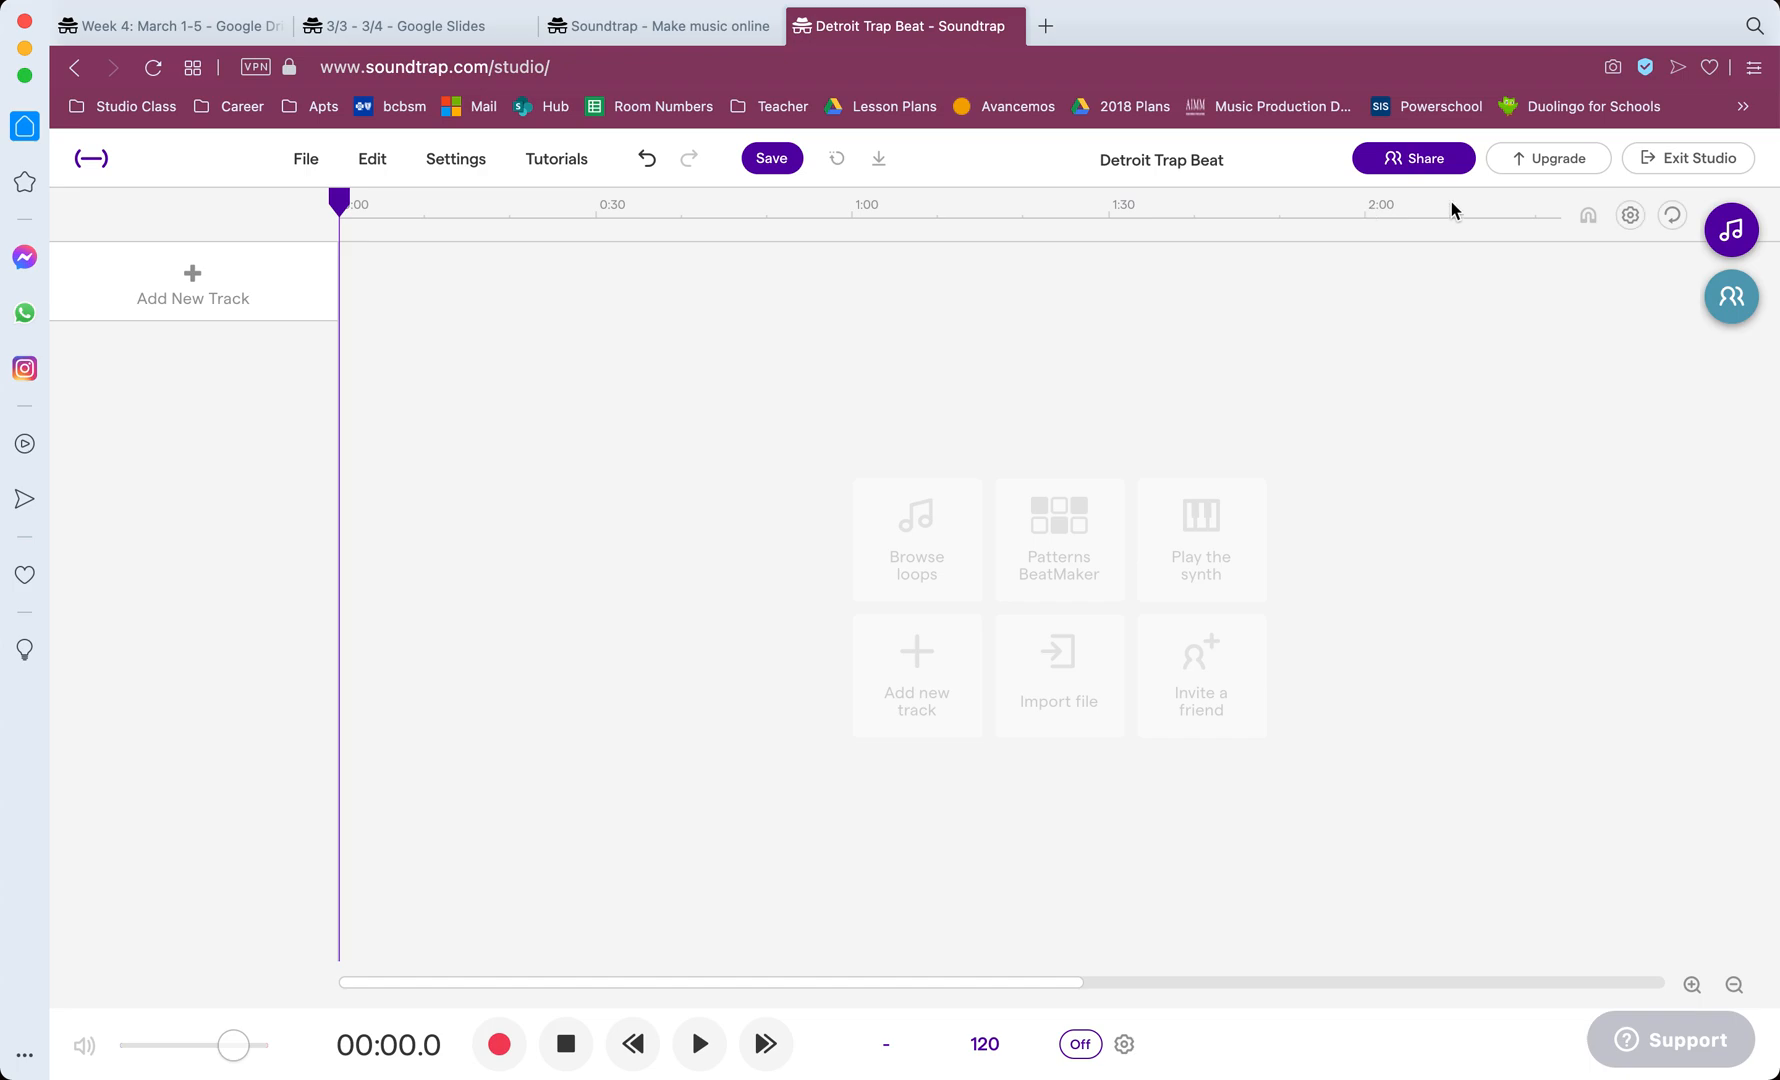
{"action": "left_click", "coordinate": [1738, 230]}
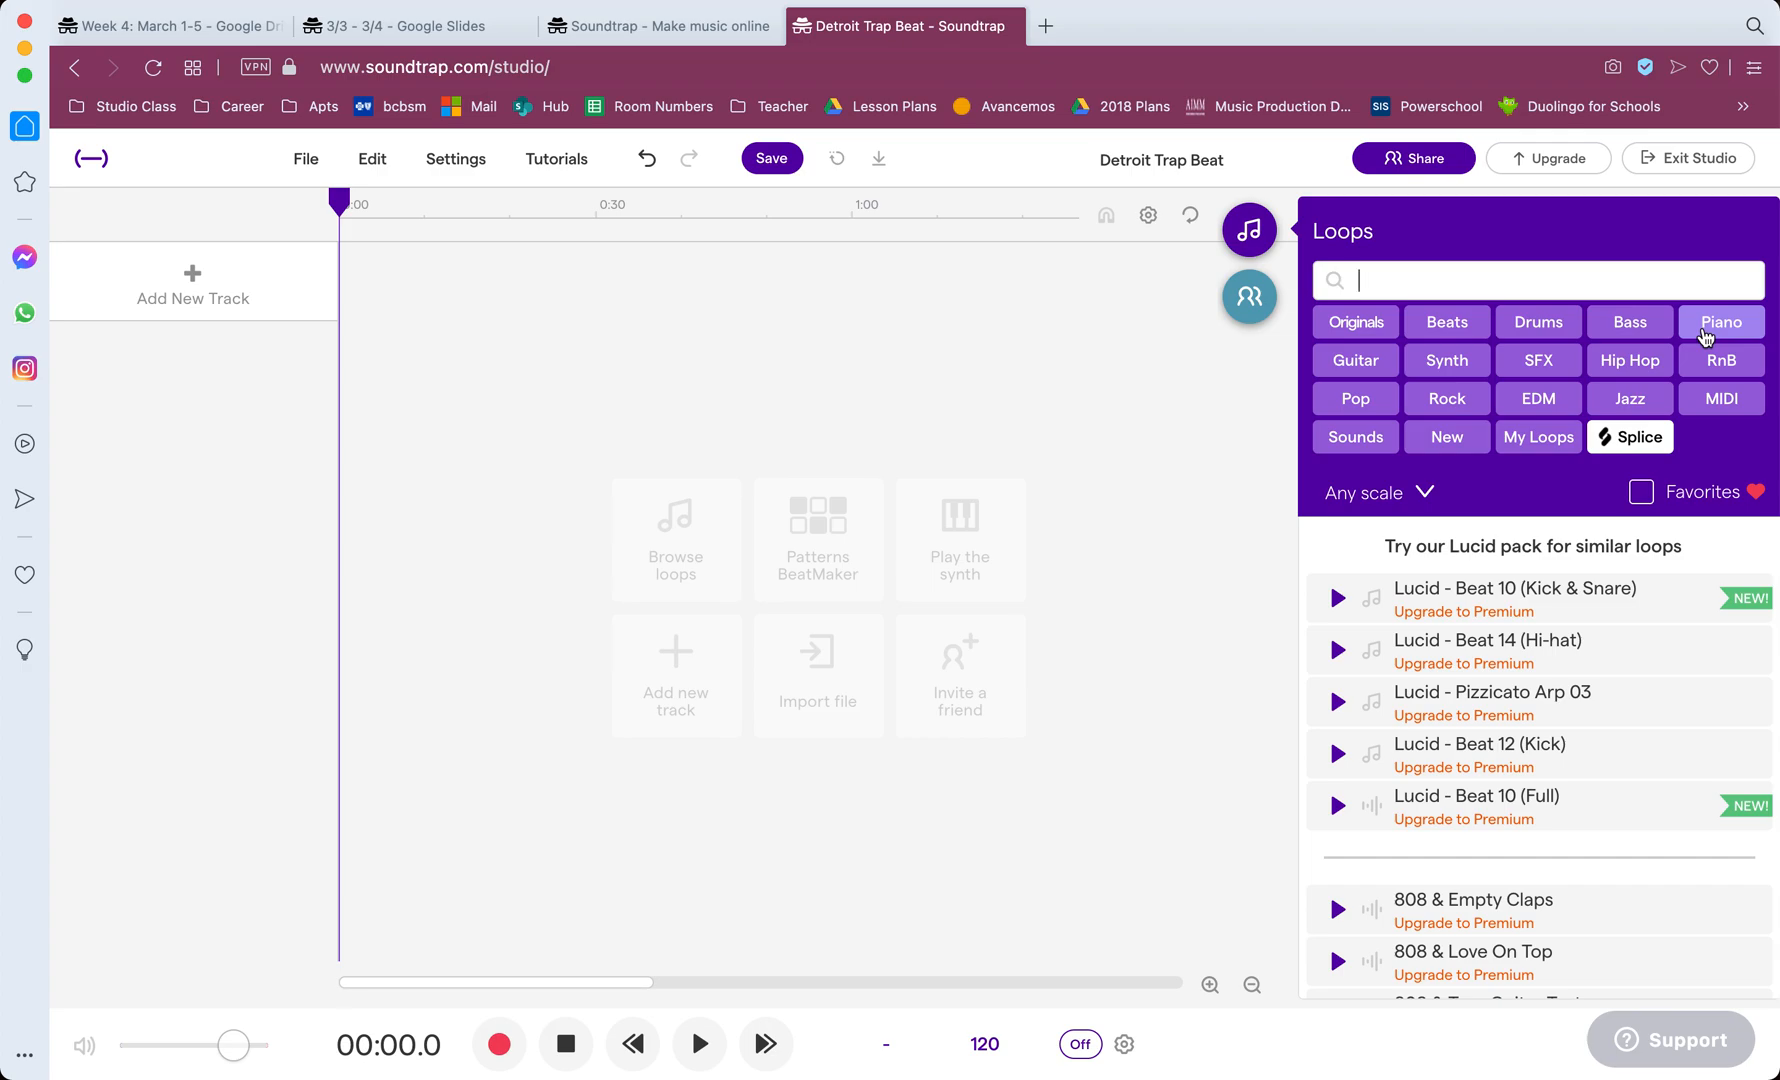
{"action": "left_click", "coordinate": [1706, 336]}
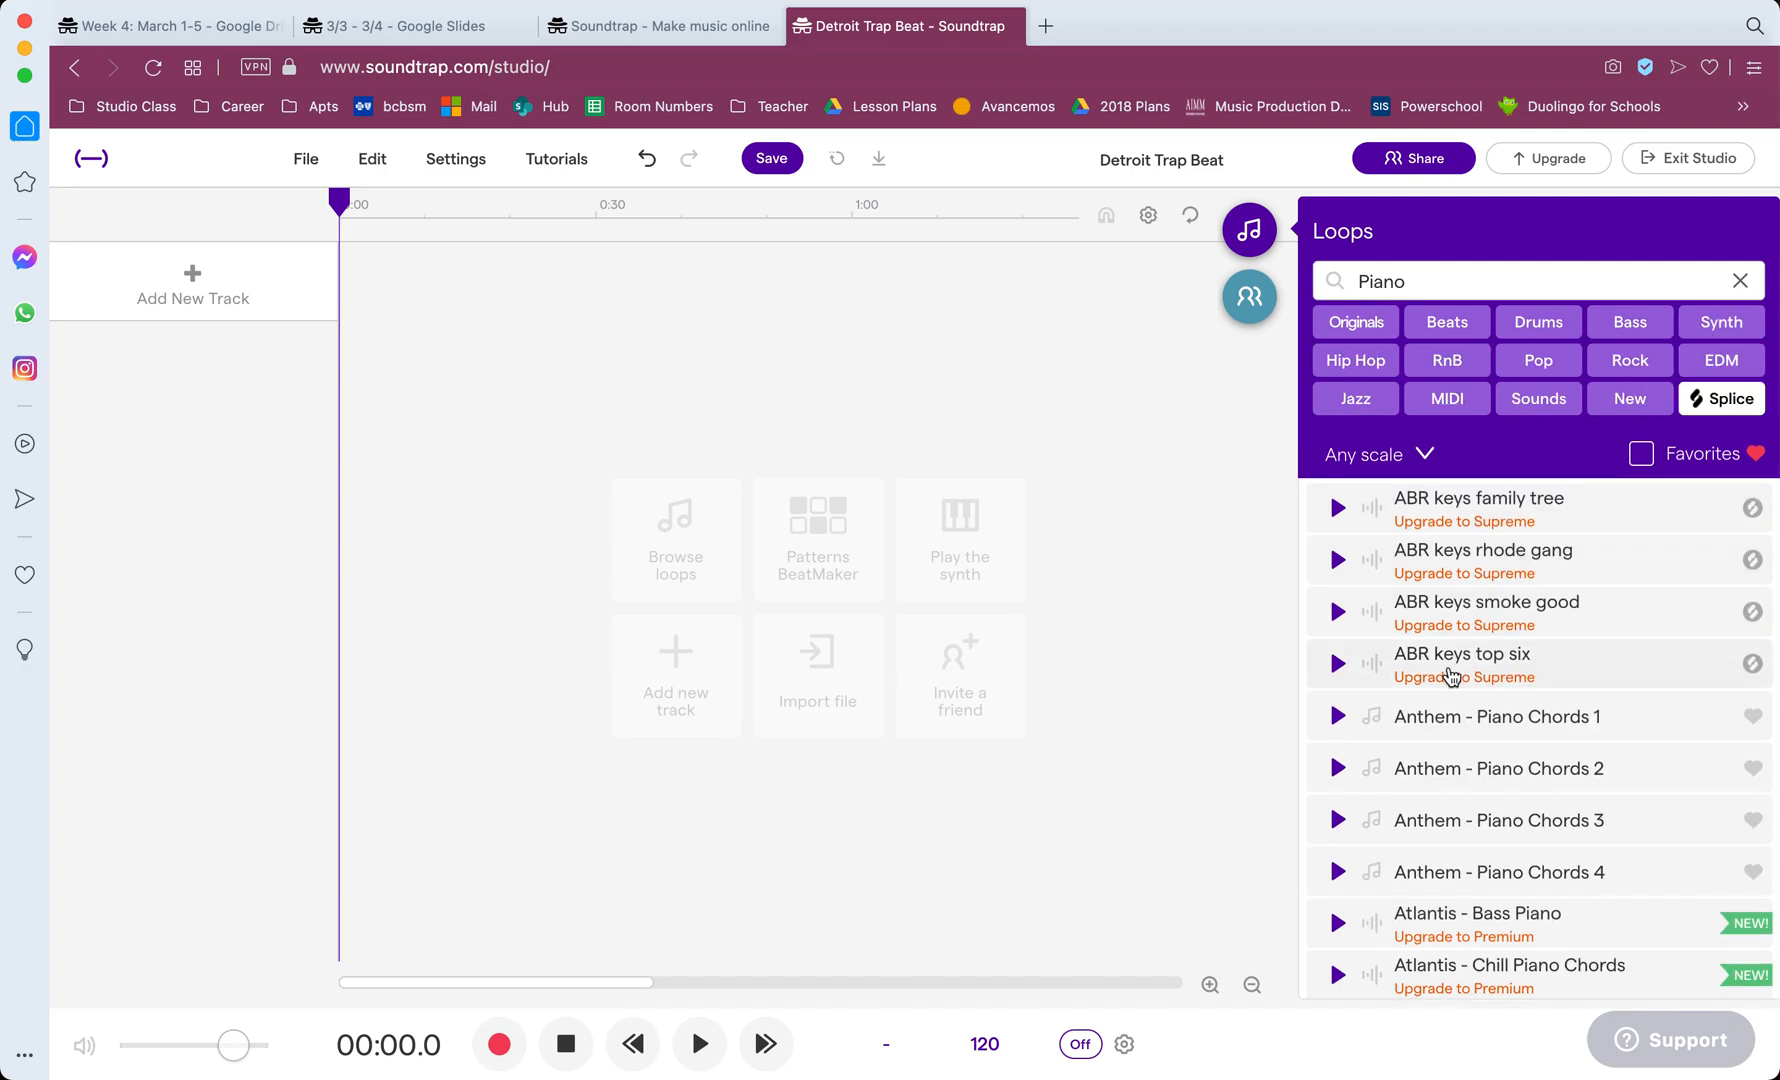
Step: Preview the Strings - Scot loops and add Strings - Scot 2 as a new track at the start of the timeline
{"action": "scroll", "coordinate": [1451, 677], "scroll_direction": "down", "scroll_amount": 20}
{"action": "scroll", "coordinate": [1451, 717], "scroll_direction": "down", "scroll_amount": 20}
{"action": "scroll", "coordinate": [1451, 723], "scroll_direction": "down", "scroll_amount": 20}
{"action": "scroll", "coordinate": [1451, 740], "scroll_direction": "up", "scroll_amount": 5}
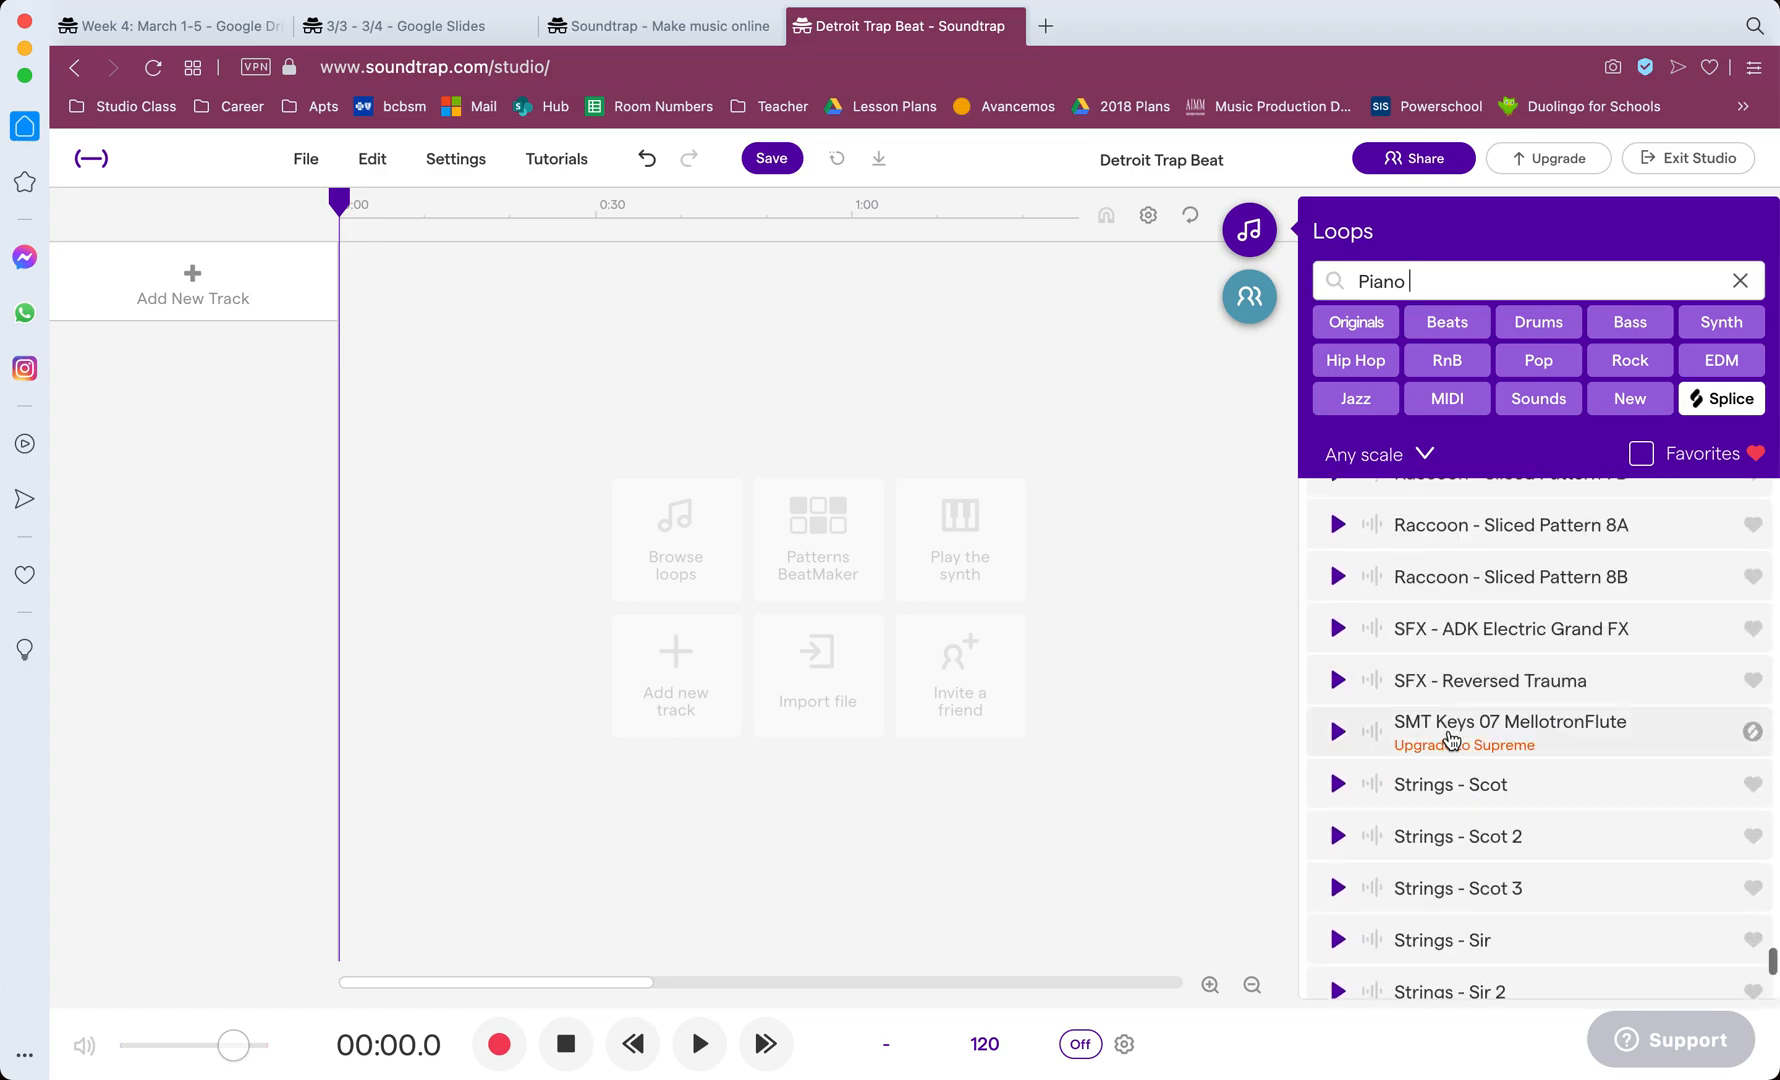
{"action": "left_click", "coordinate": [1332, 793]}
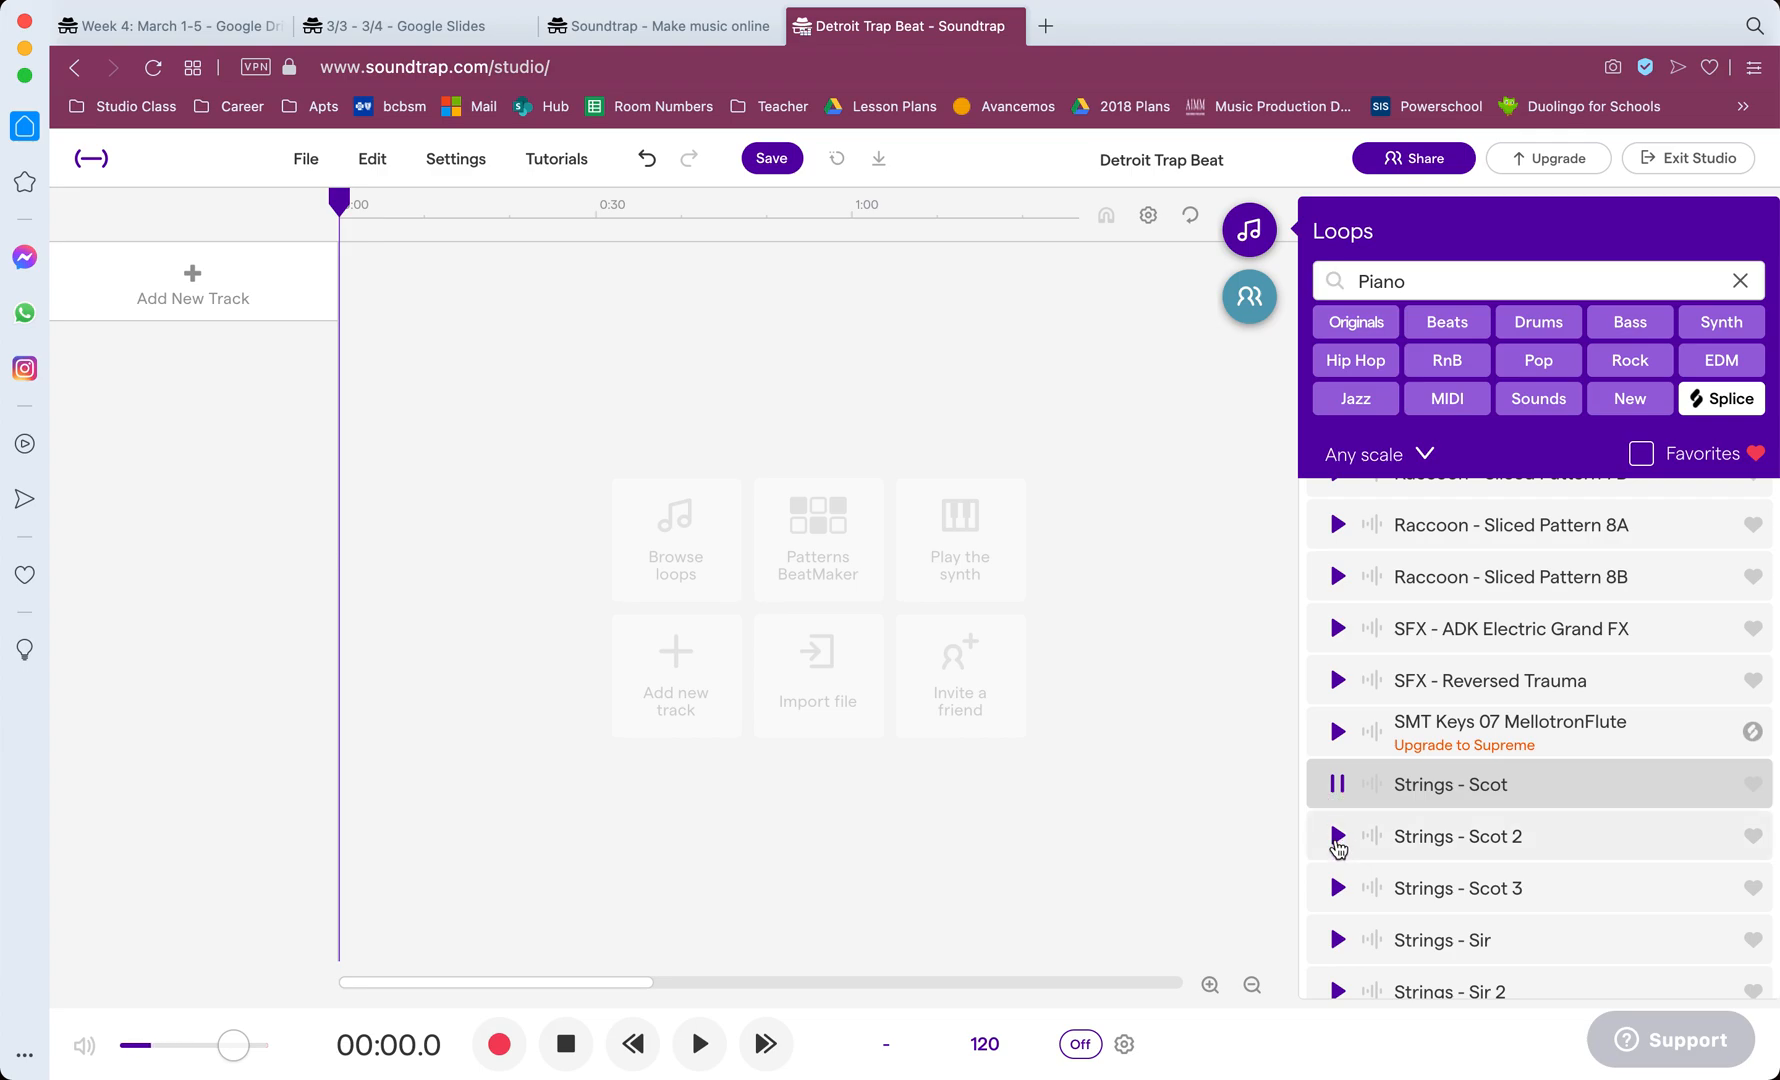
{"action": "left_click", "coordinate": [1337, 838]}
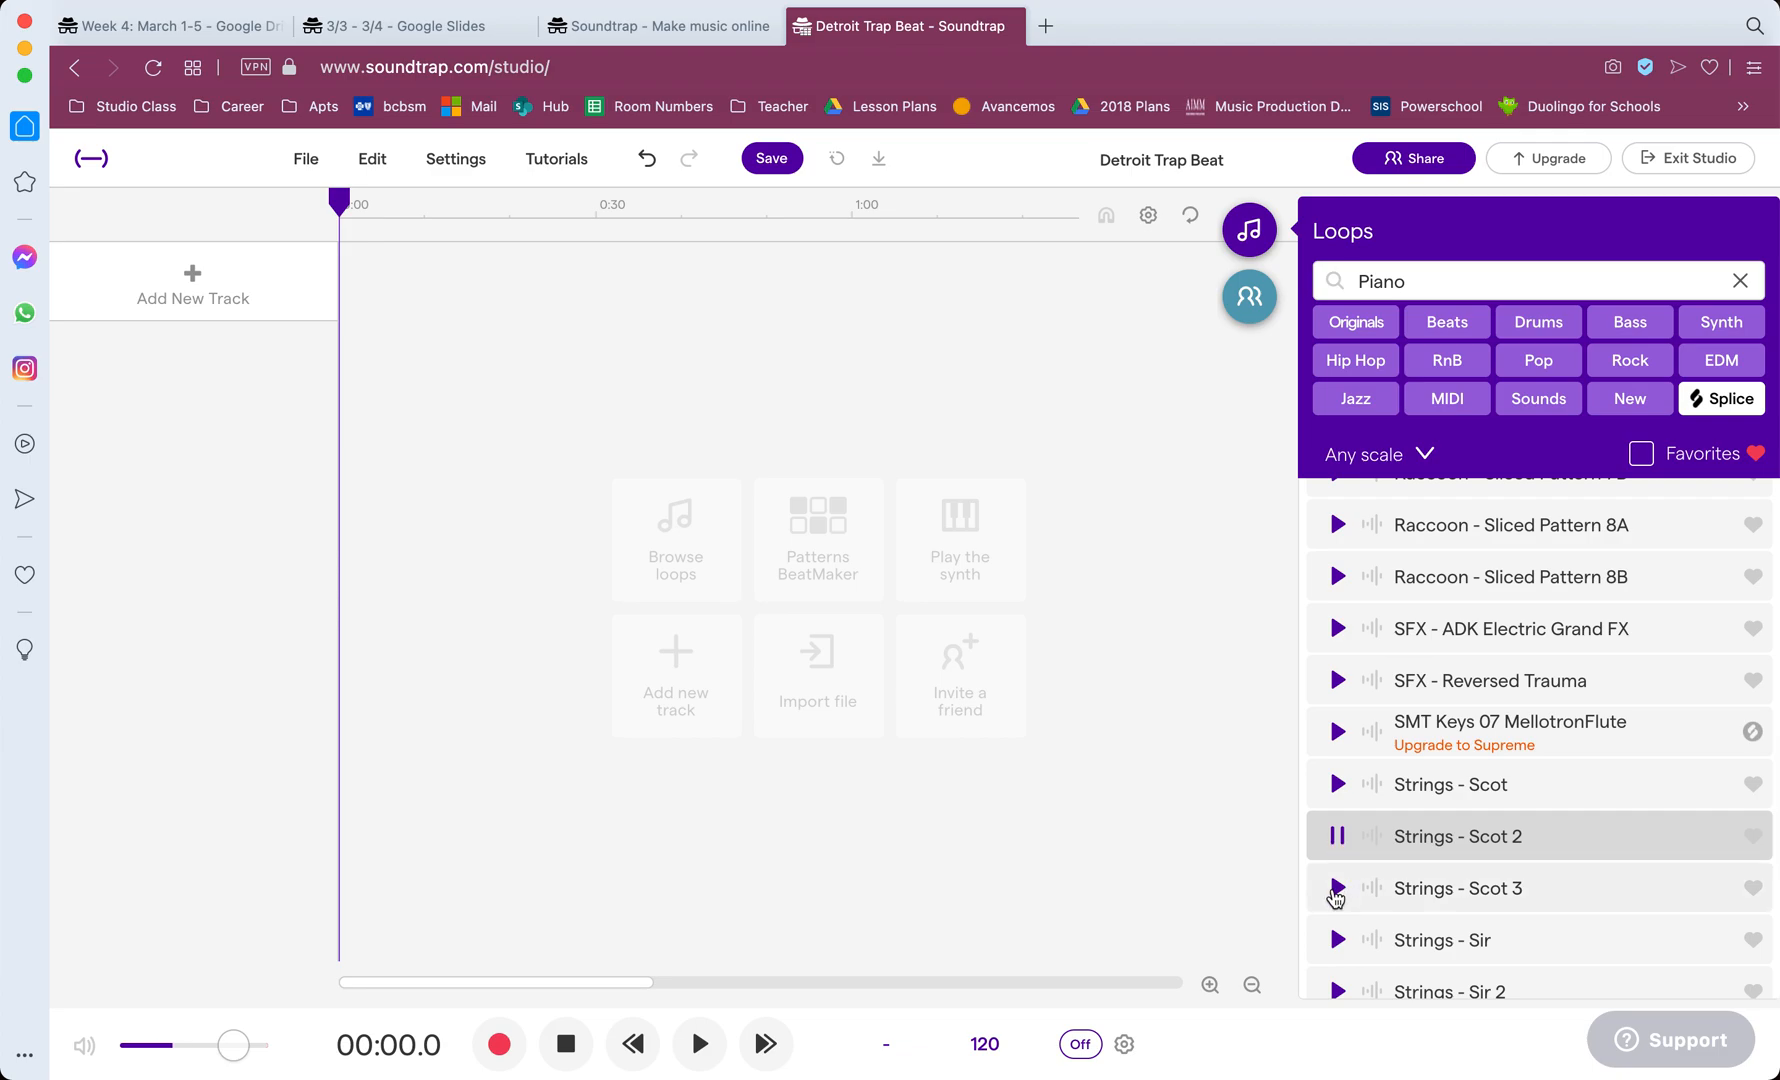
{"action": "left_click", "coordinate": [1337, 889]}
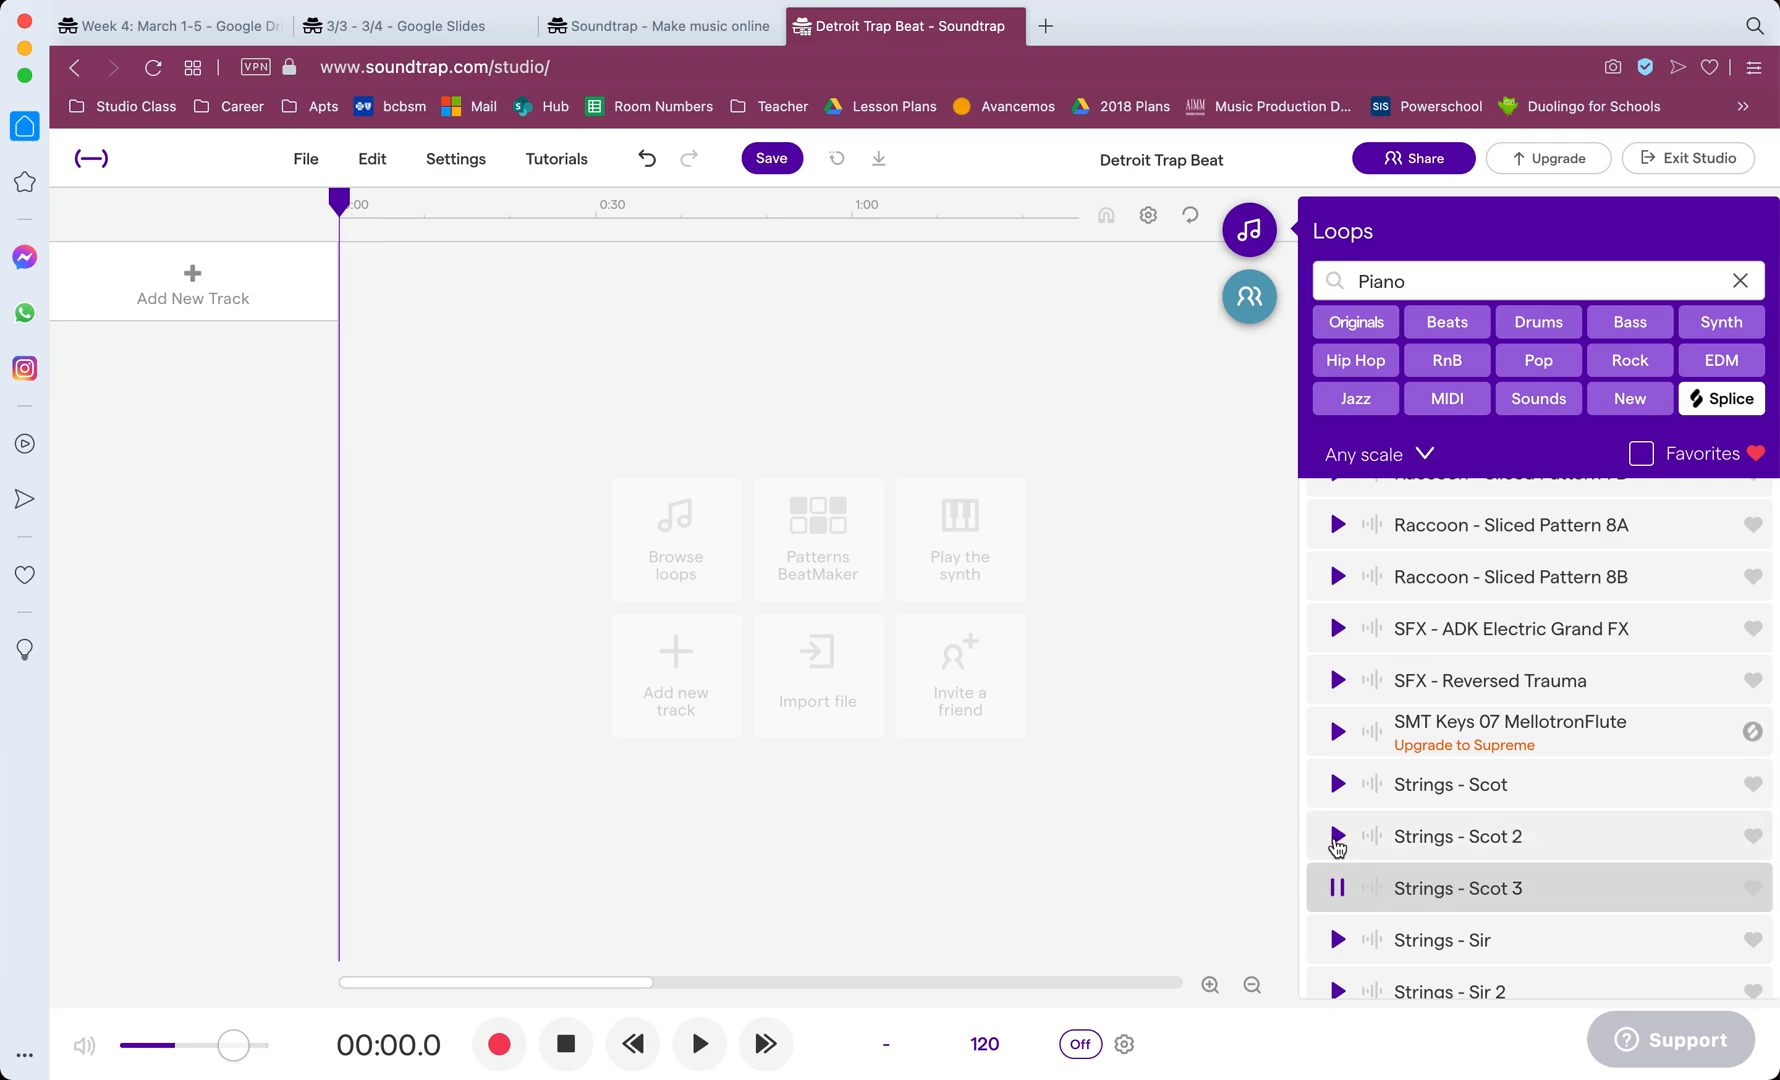
{"action": "left_click", "coordinate": [1337, 838]}
{"action": "left_click", "coordinate": [1338, 842]}
{"action": "mouse_move", "coordinate": [1491, 841]}
{"action": "left_mouse_down"}
{"action": "mouse_move", "coordinate": [580, 348]}
{"action": "mouse_move", "coordinate": [397, 311]}
{"action": "mouse_move", "coordinate": [755, 508]}
{"action": "mouse_move", "coordinate": [423, 300]}
{"action": "mouse_move", "coordinate": [352, 296]}
{"action": "left_mouse_up"}
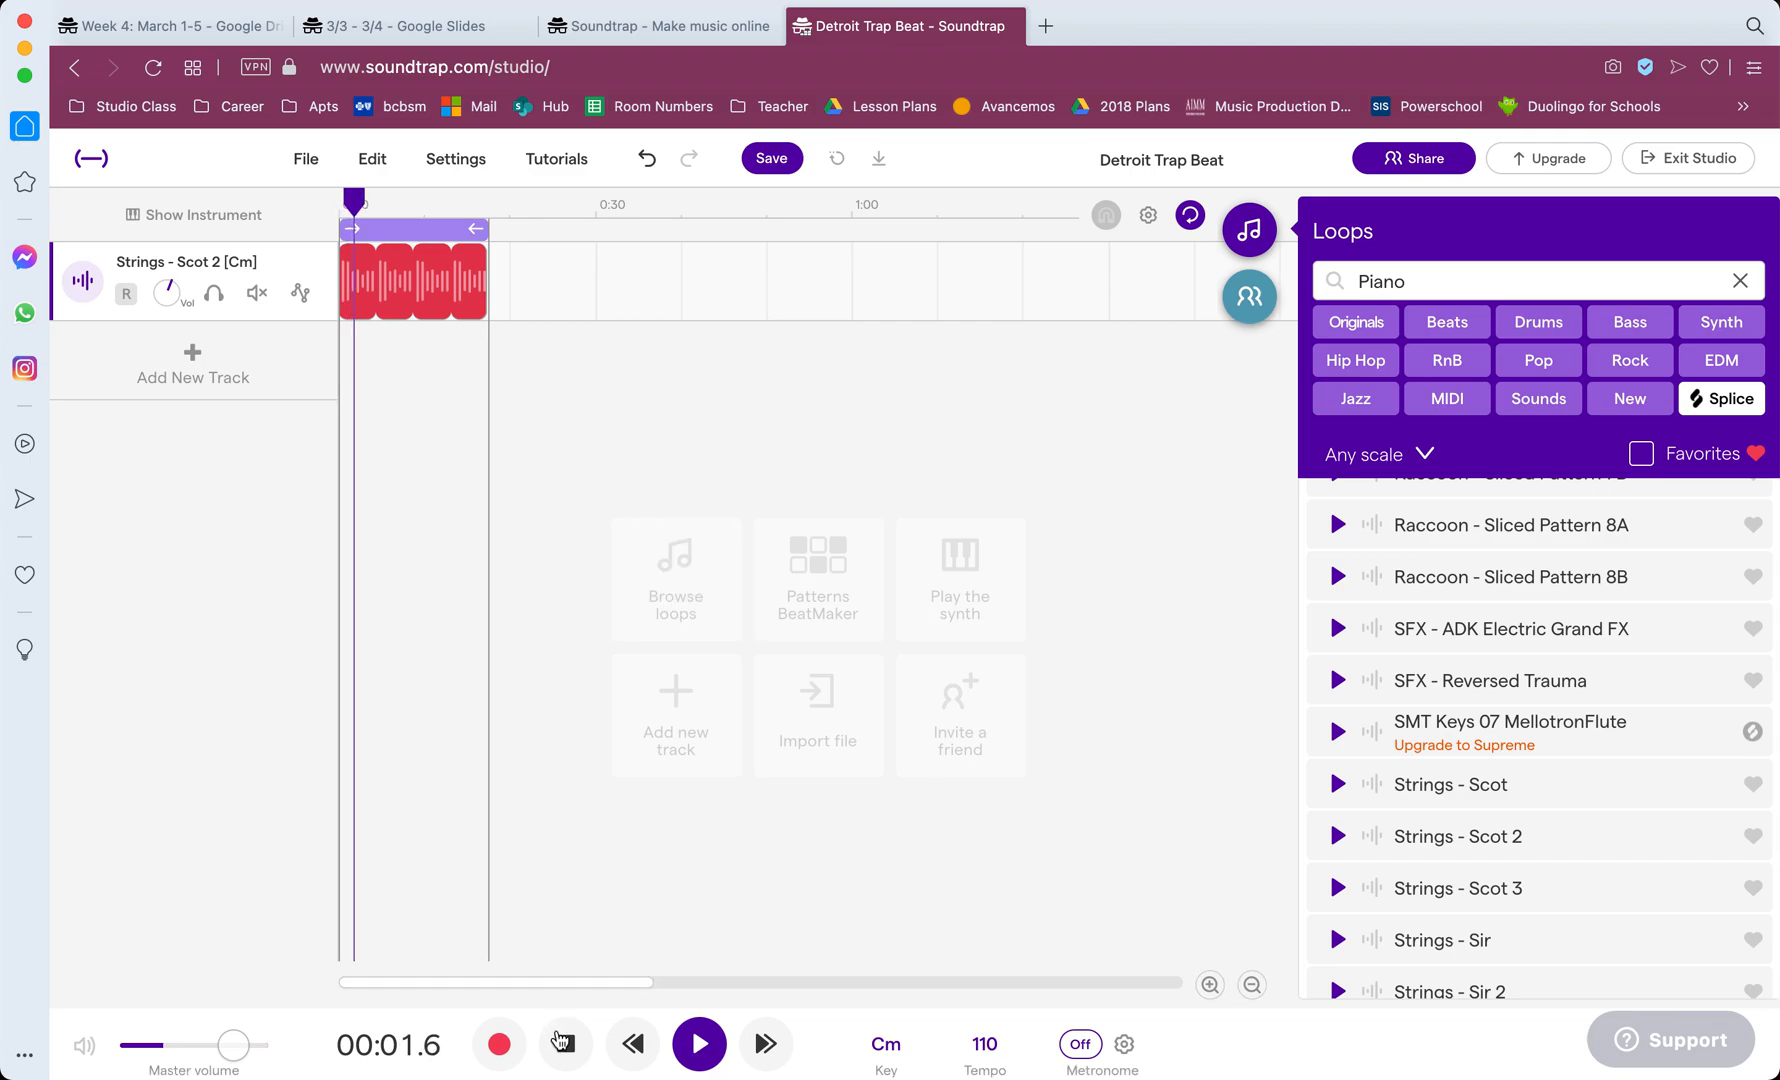
Step: Stop playback, preview Strings - Sir, and add Strings - Scot 3 as a second track at the start of the timeline
{"action": "left_click", "coordinate": [561, 1041]}
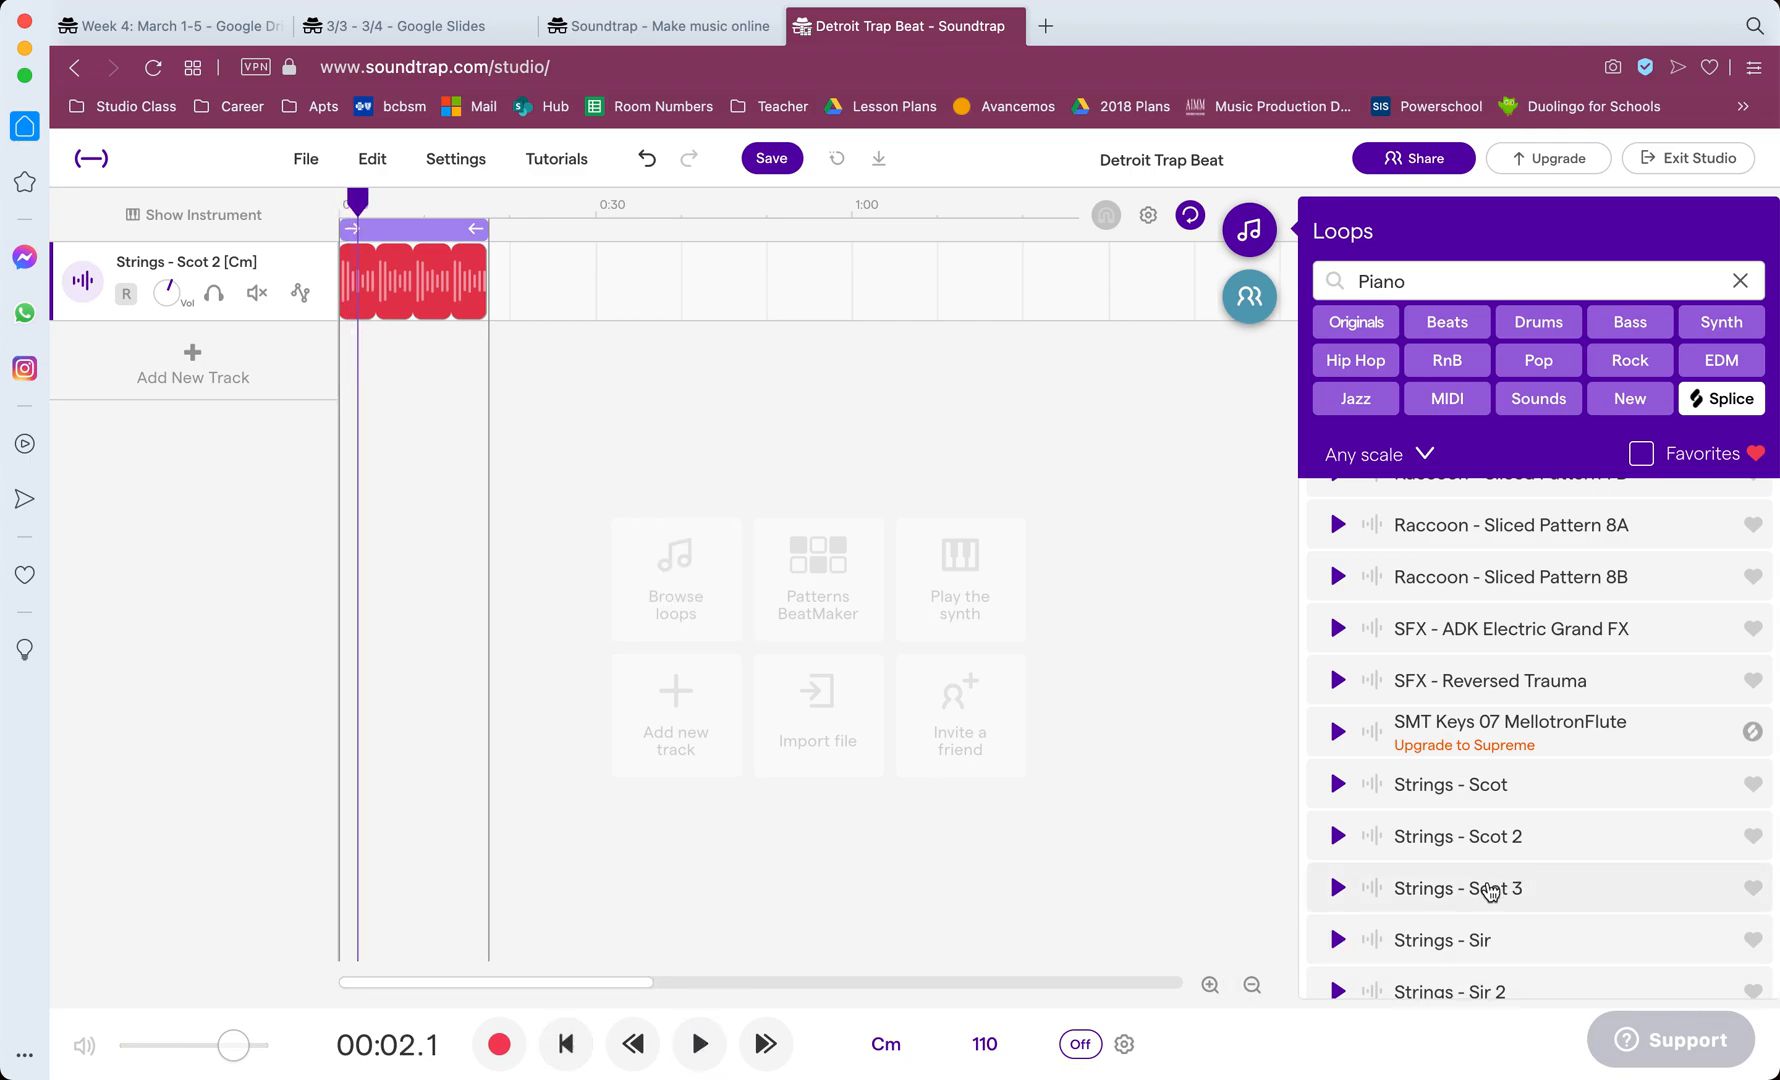
{"action": "left_click", "coordinate": [1338, 941]}
{"action": "left_click", "coordinate": [1338, 942]}
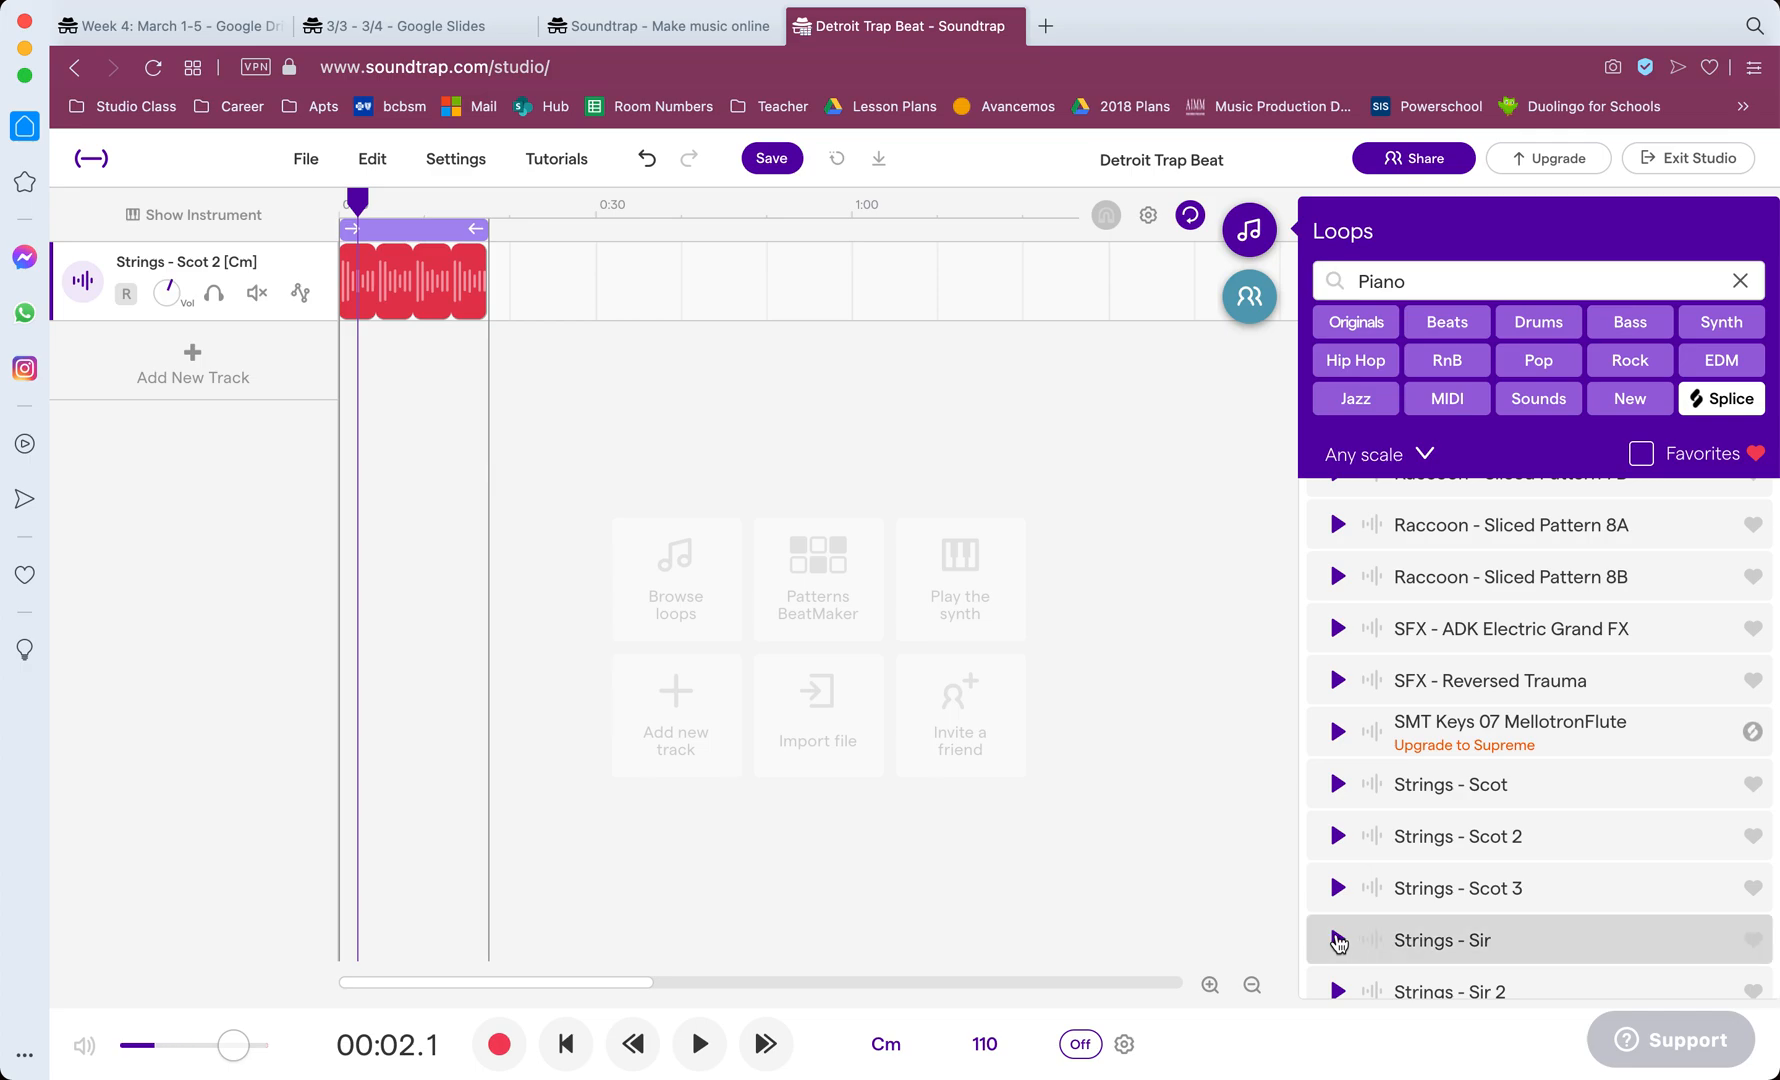
{"action": "left_click_drag", "start_coordinate": [353, 411], "coordinate": [354, 409]}
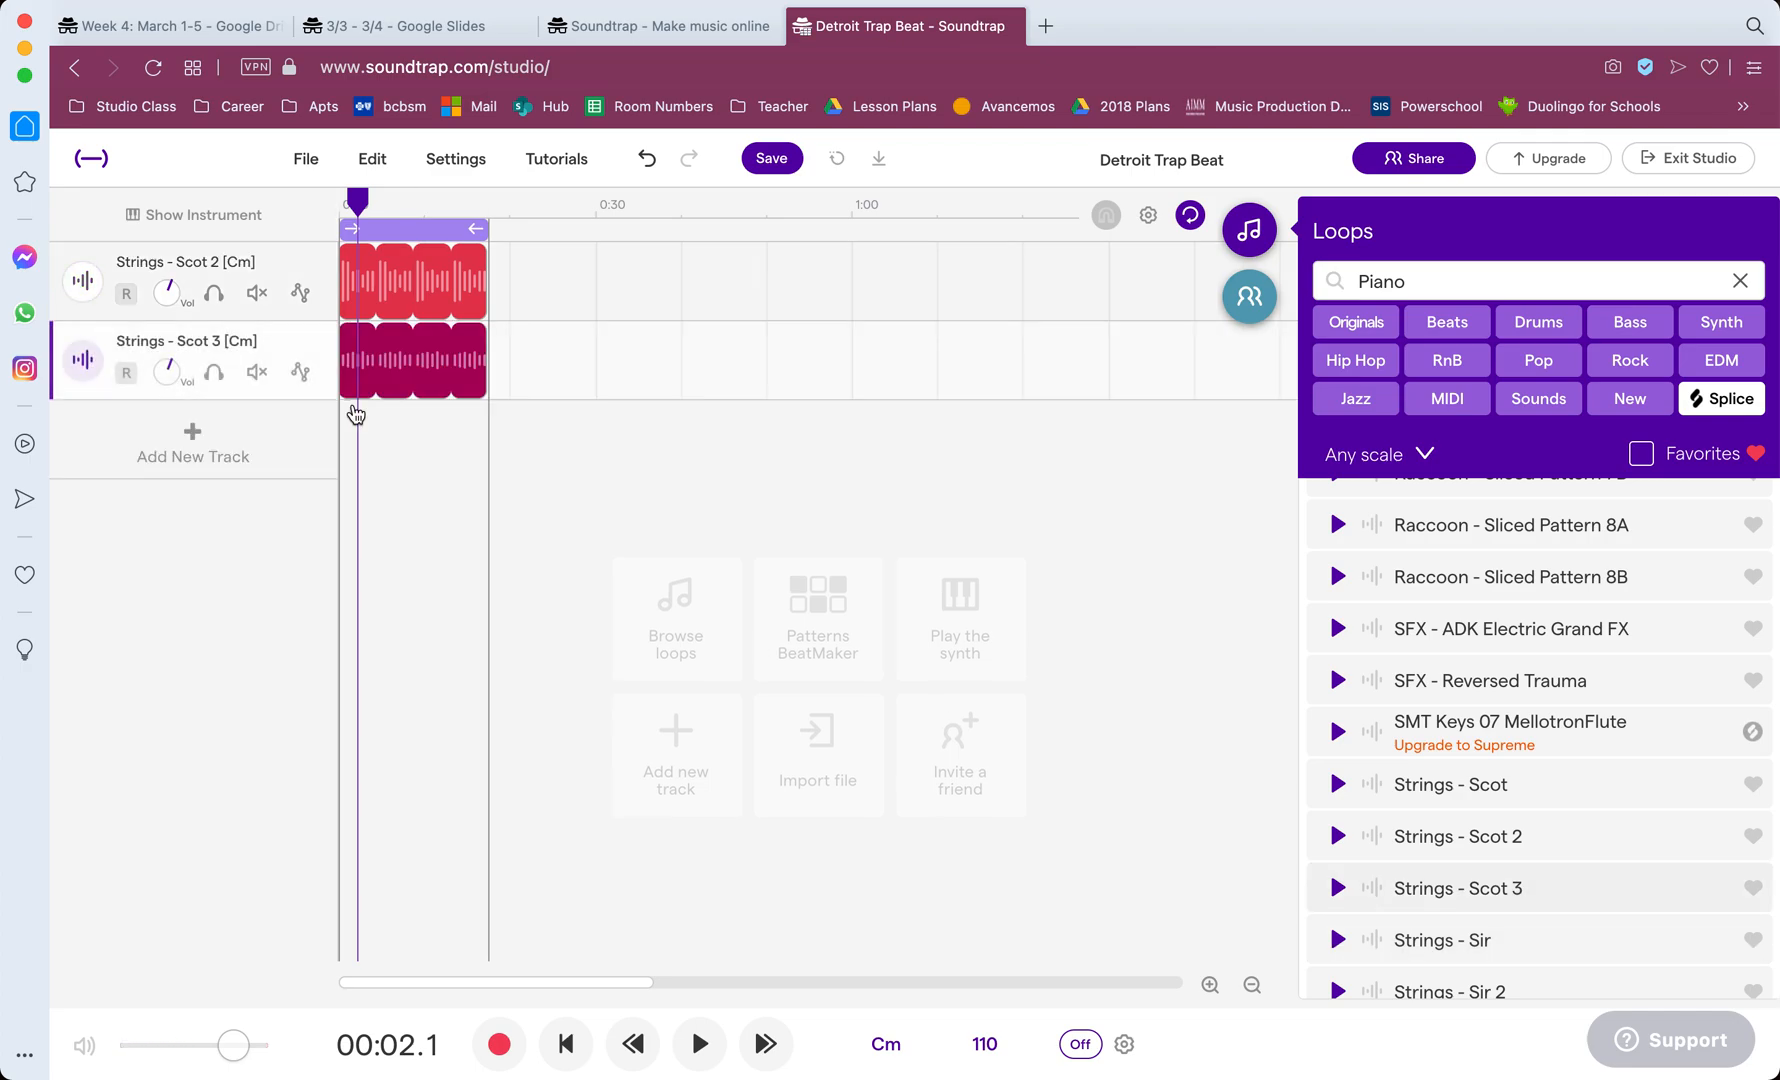
Step: Play the two string tracks together from the start of the song and stop playback
{"action": "left_click", "coordinate": [566, 1044]}
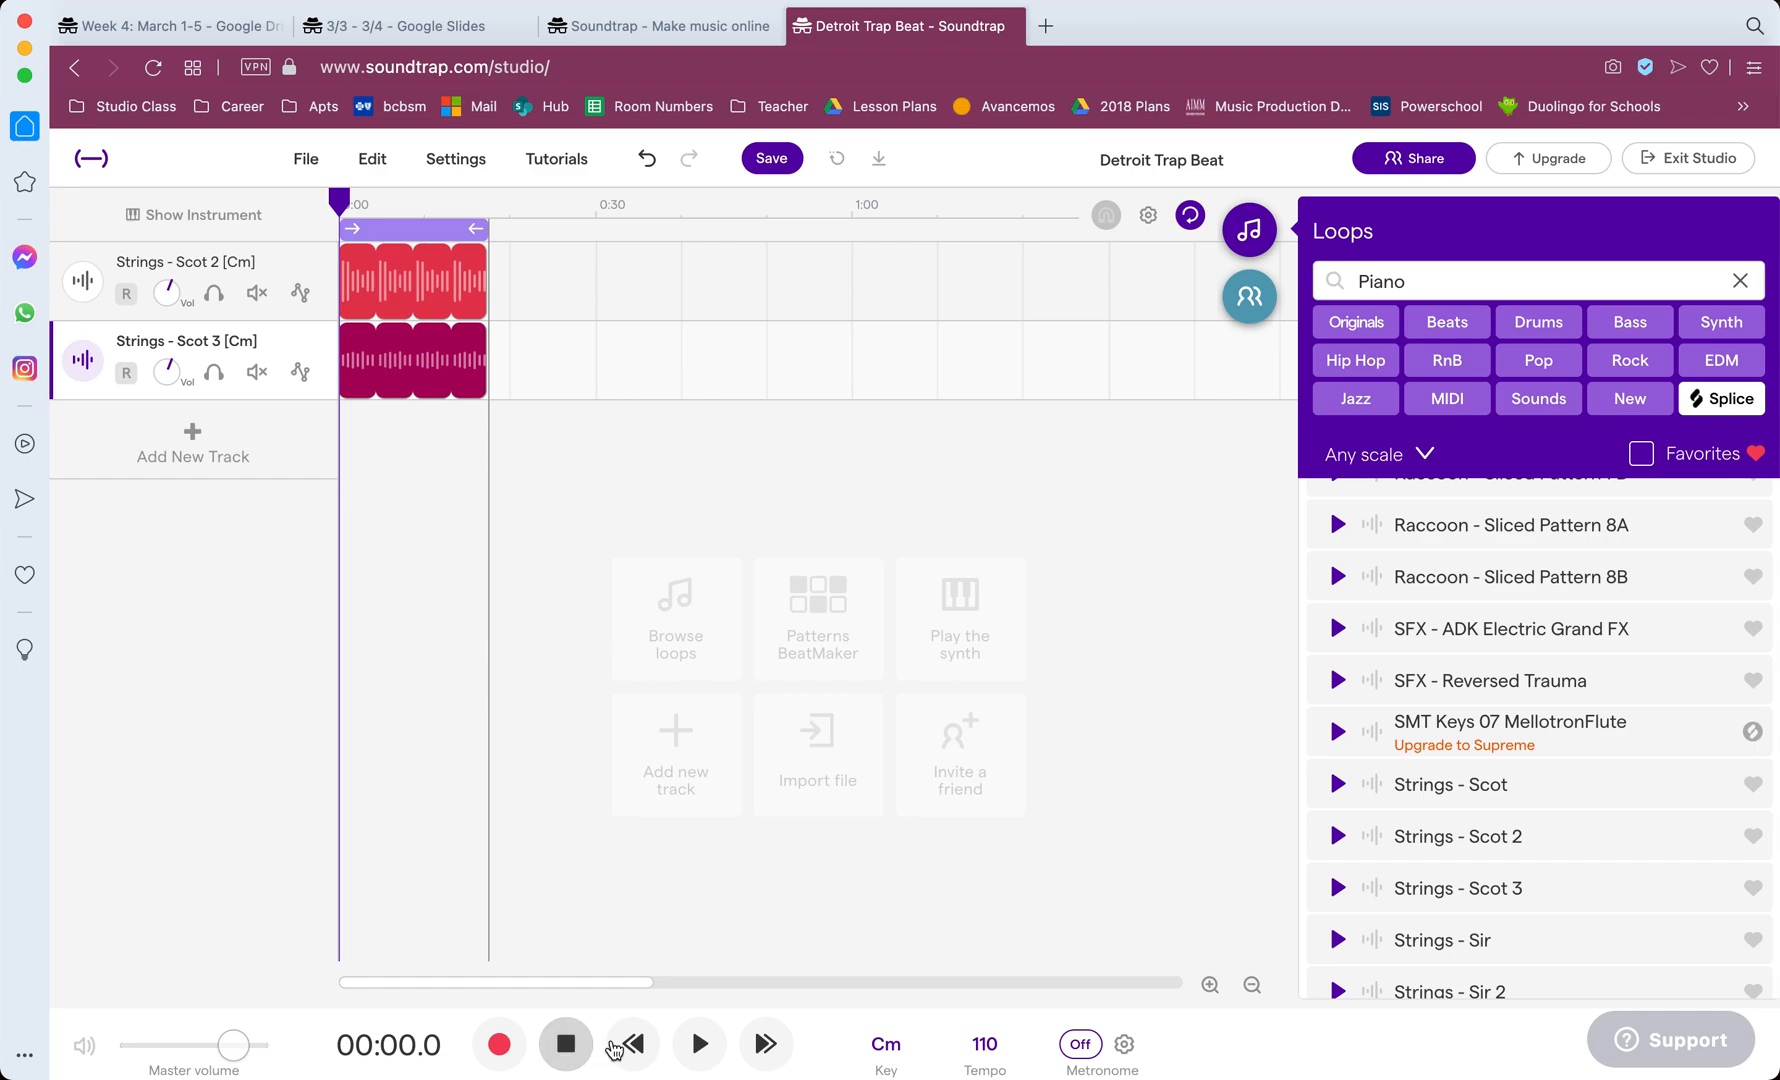
{"action": "left_click", "coordinate": [699, 1044]}
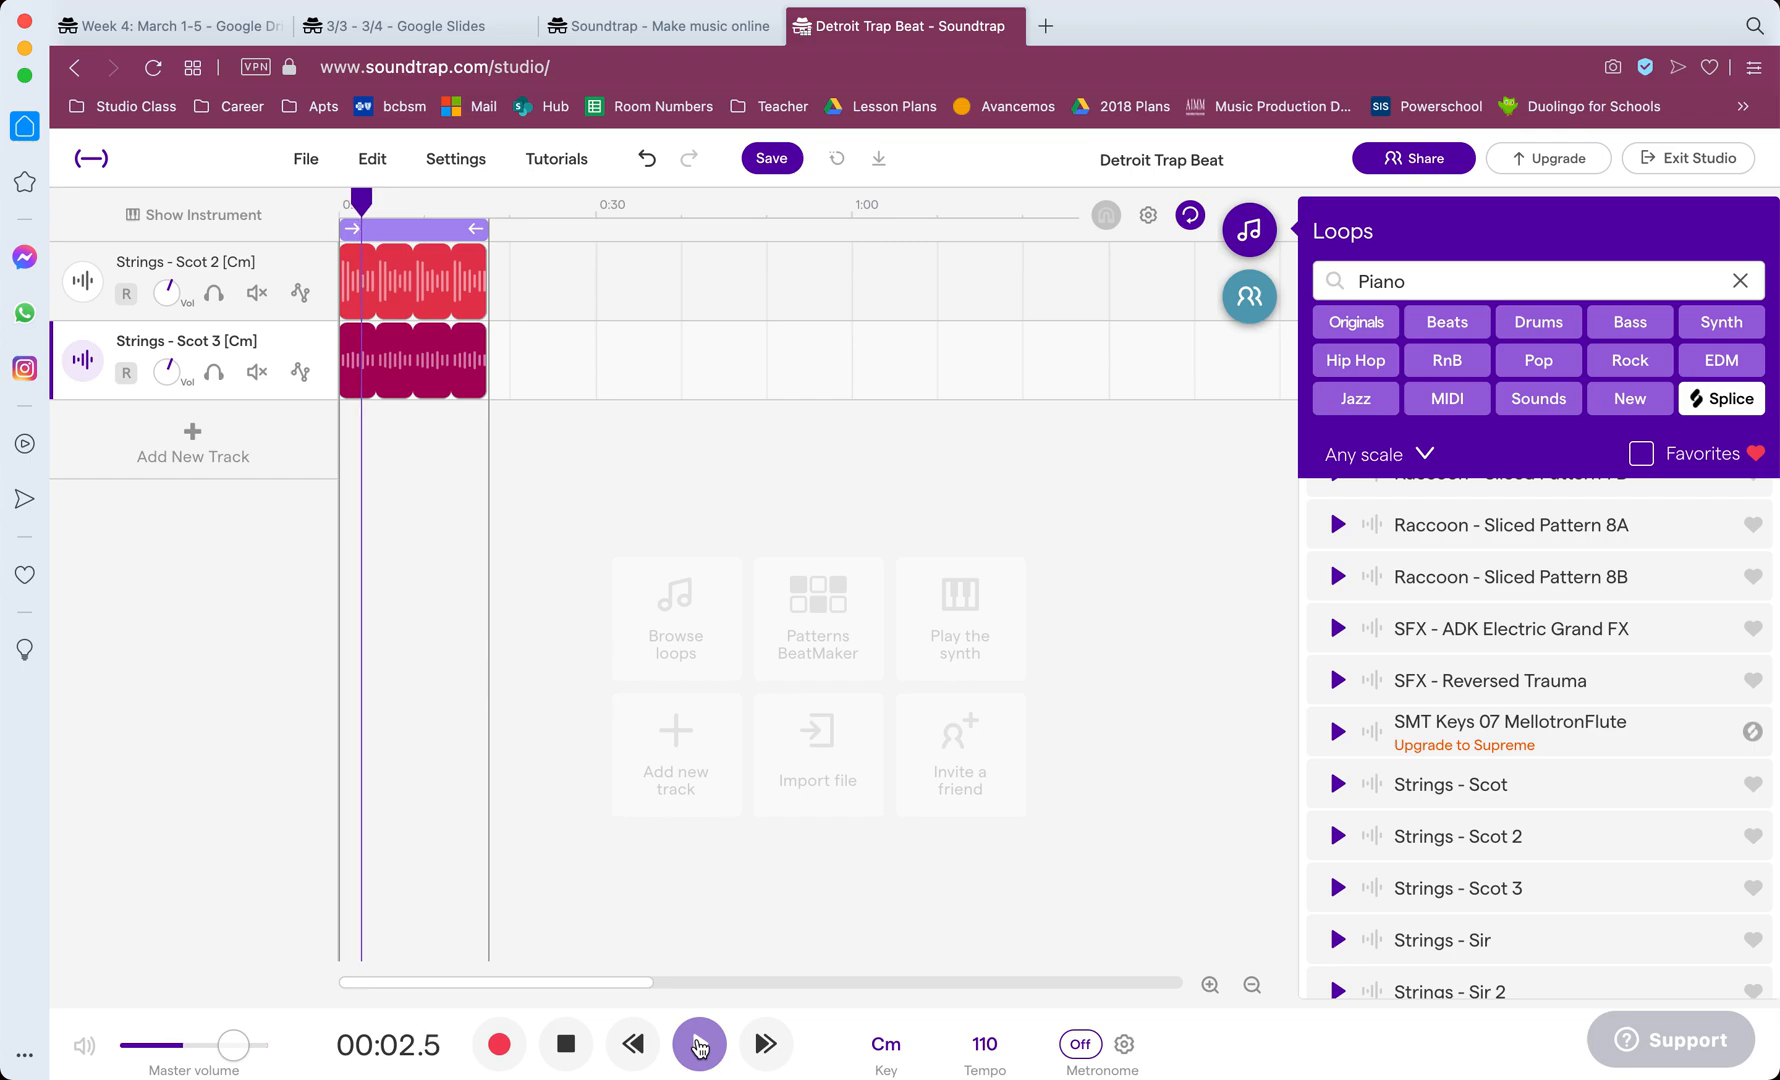
{"action": "left_click", "coordinate": [565, 1047]}
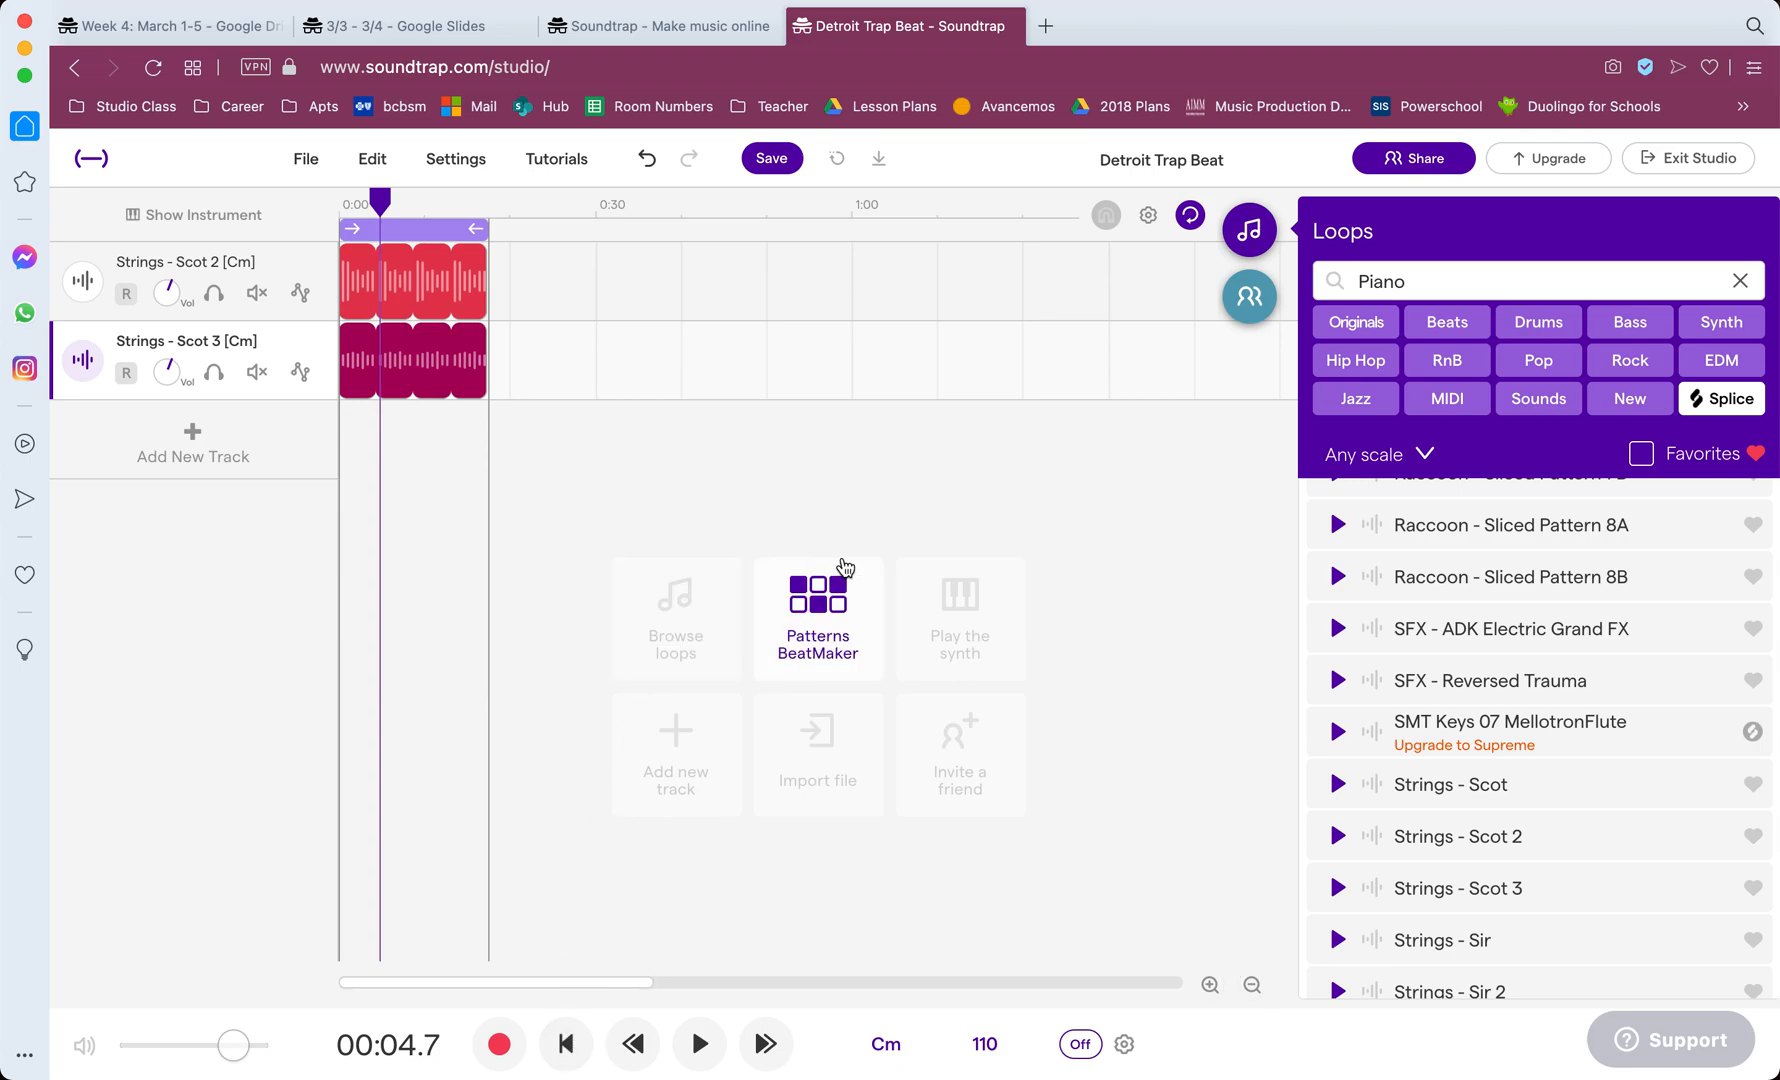
Step: Extend the Strings - Scot 2 and Strings - Scot 3 loops to repeat until about 1:40 on the timeline
{"action": "scroll", "coordinate": [972, 390], "scroll_direction": "right", "scroll_amount": 2}
{"action": "scroll", "coordinate": [972, 389], "scroll_direction": "right", "scroll_amount": 2}
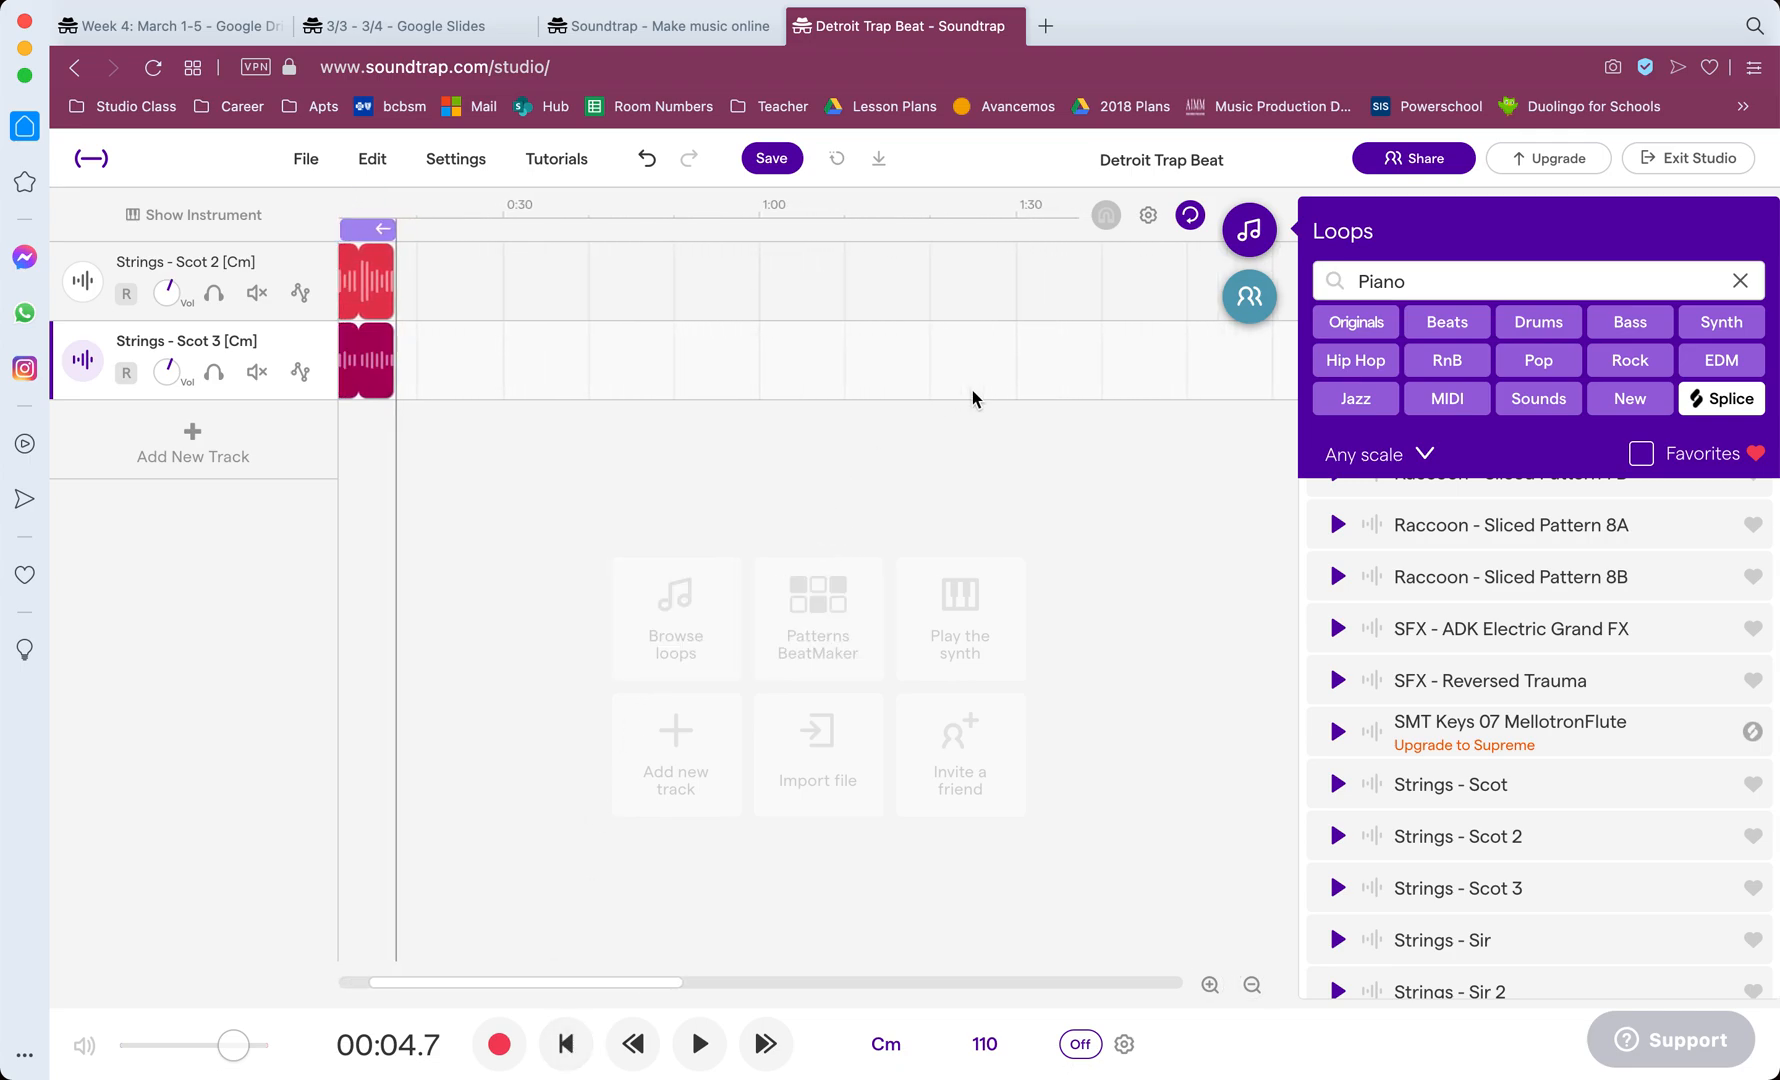
{"action": "left_click", "coordinate": [1256, 985]}
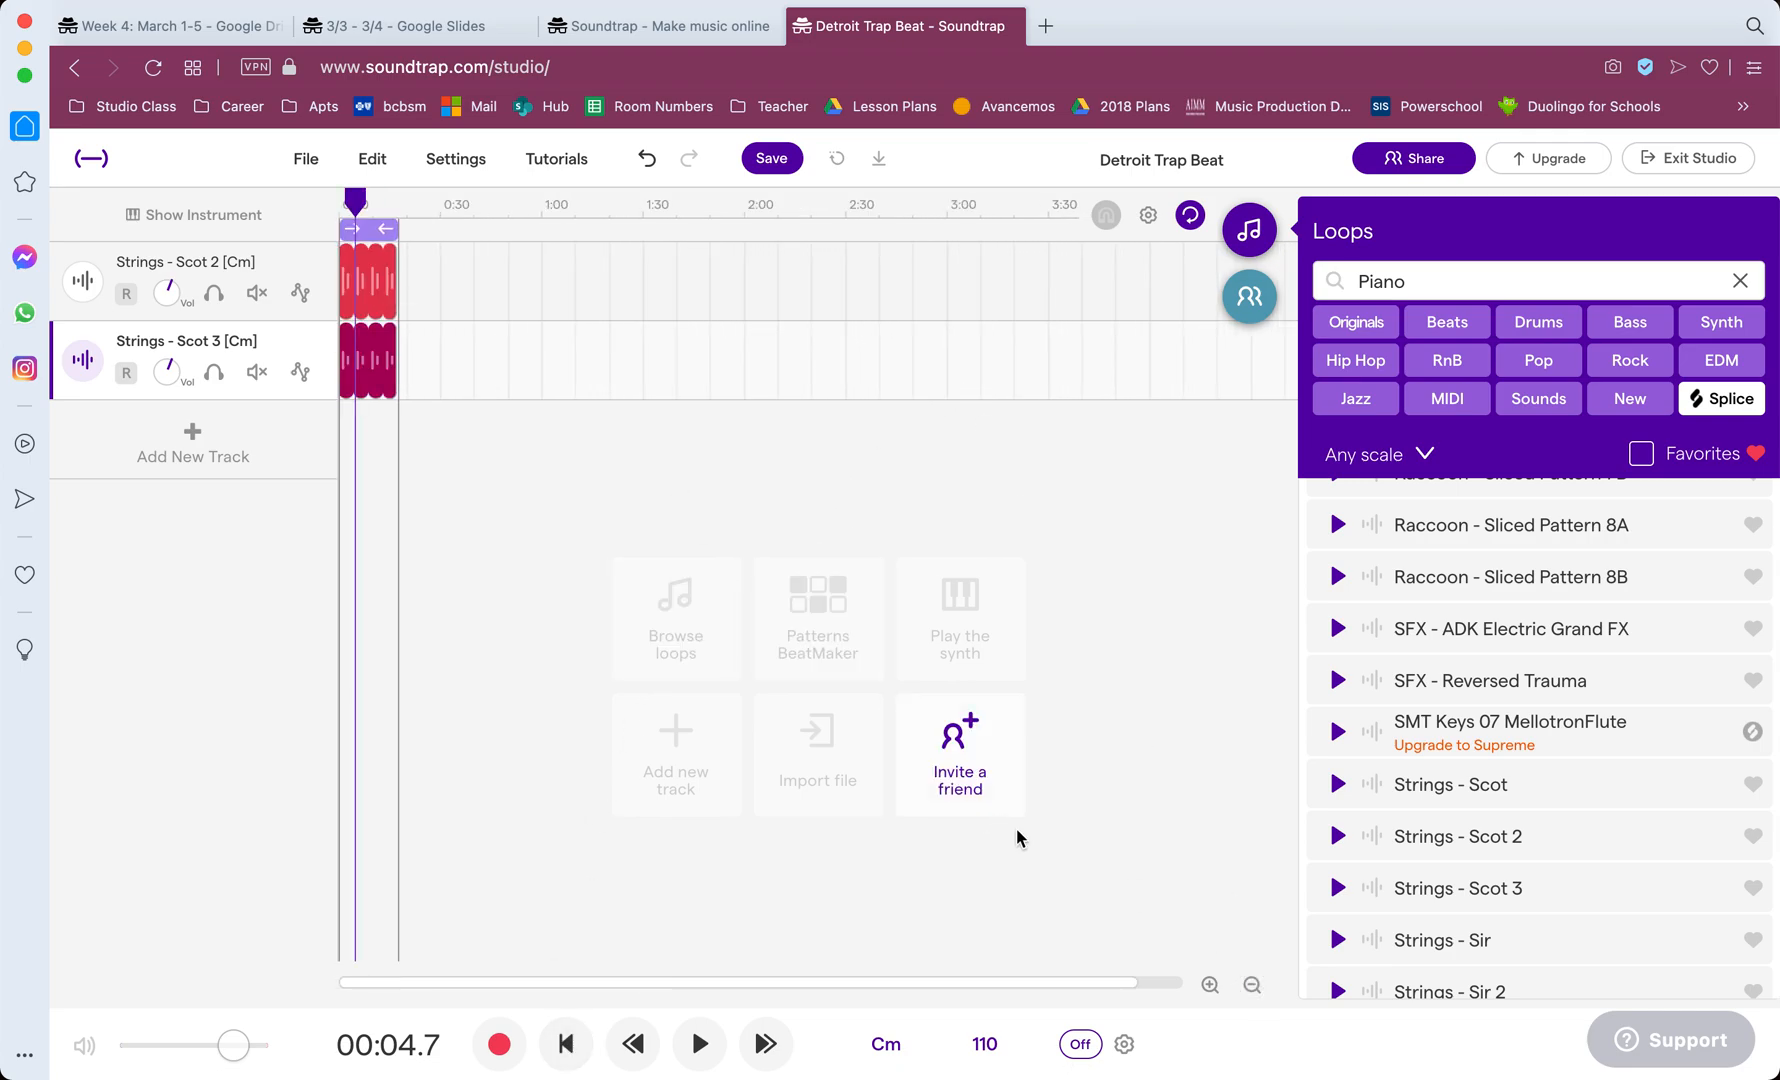
{"action": "left_click", "coordinate": [1212, 988]}
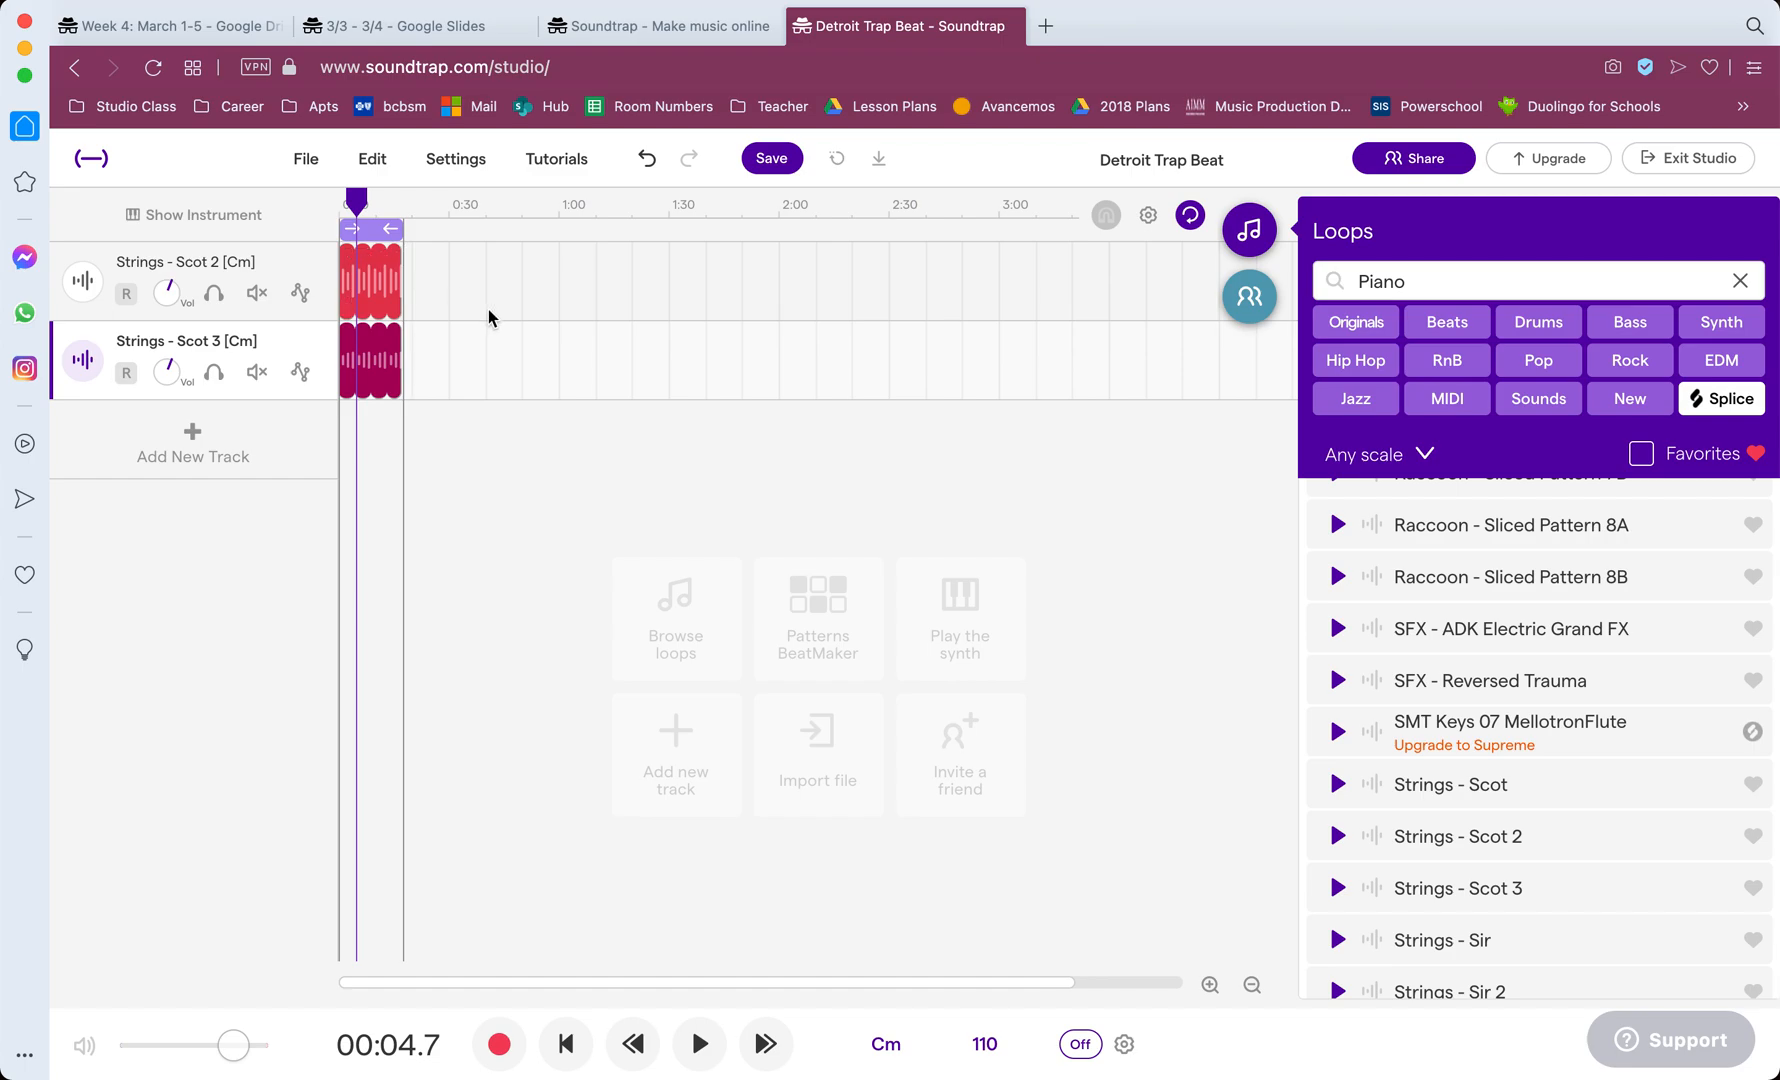
{"action": "left_click_drag", "start_coordinate": [396, 258], "coordinate": [688, 272]}
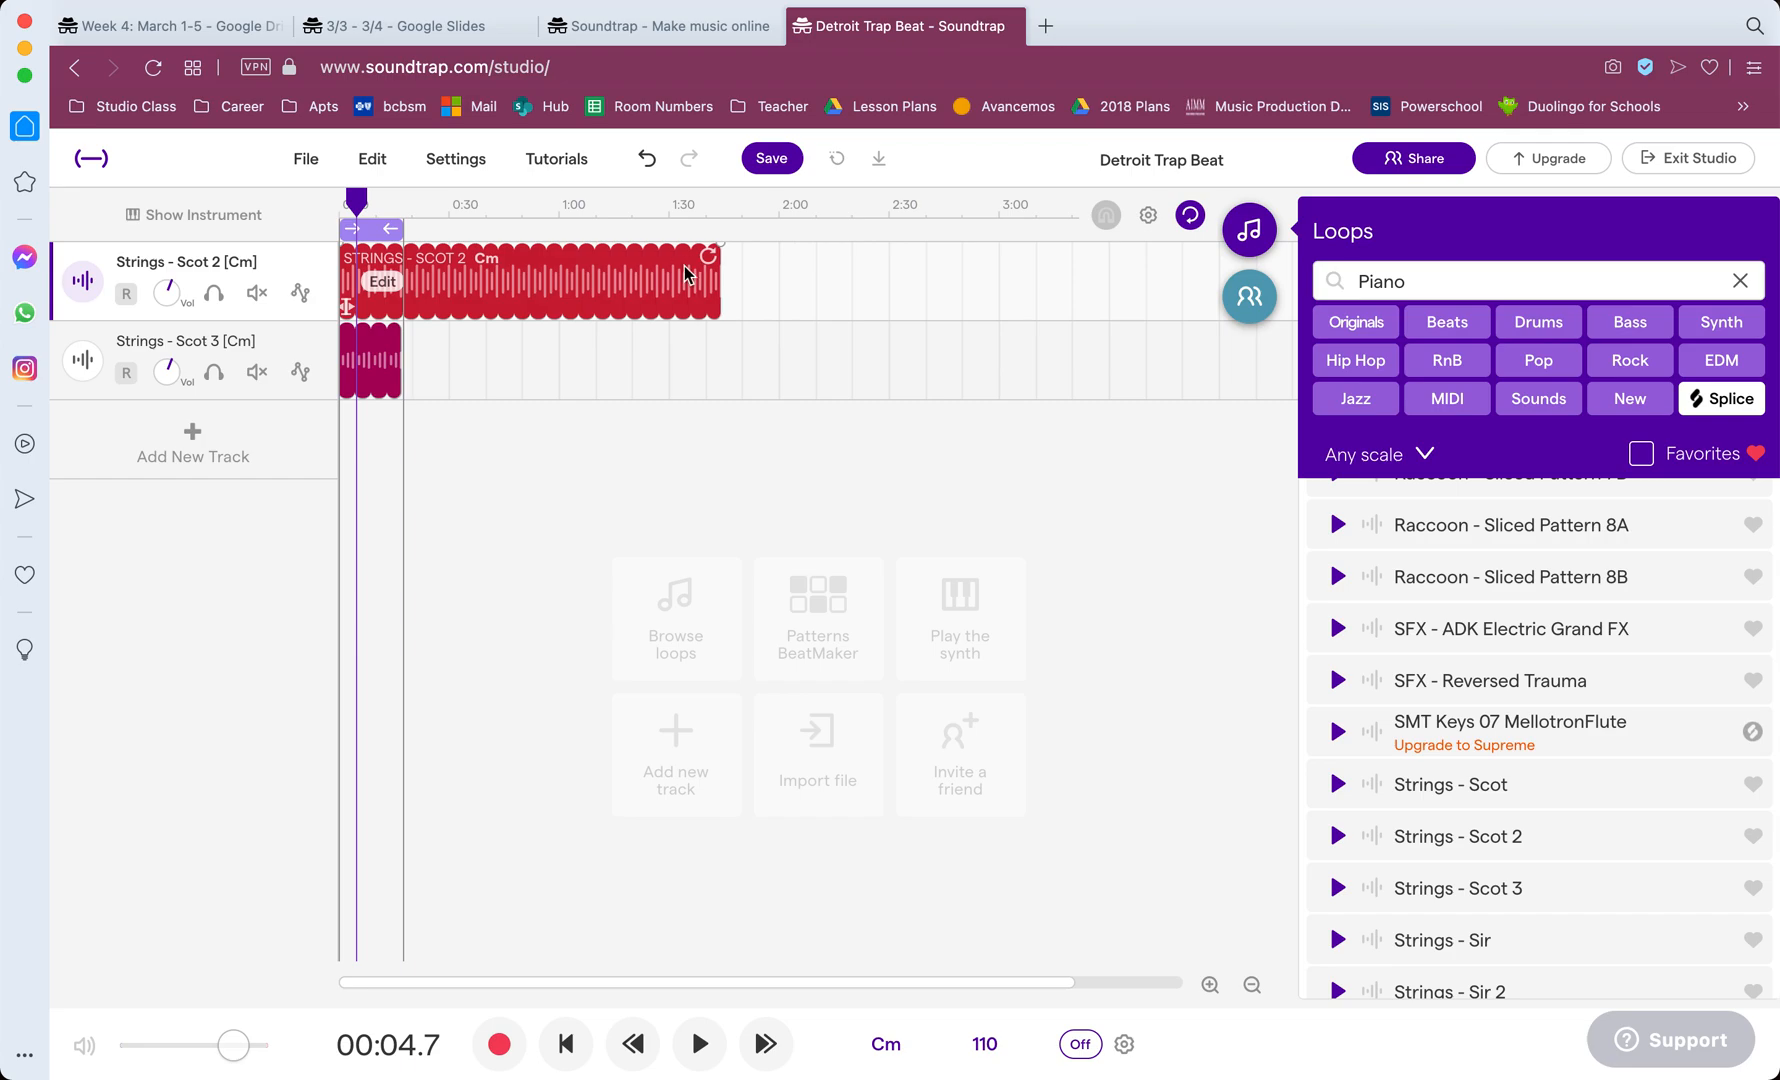
{"action": "left_click", "coordinate": [391, 337]}
{"action": "left_click_drag", "start_coordinate": [391, 337], "coordinate": [693, 344]}
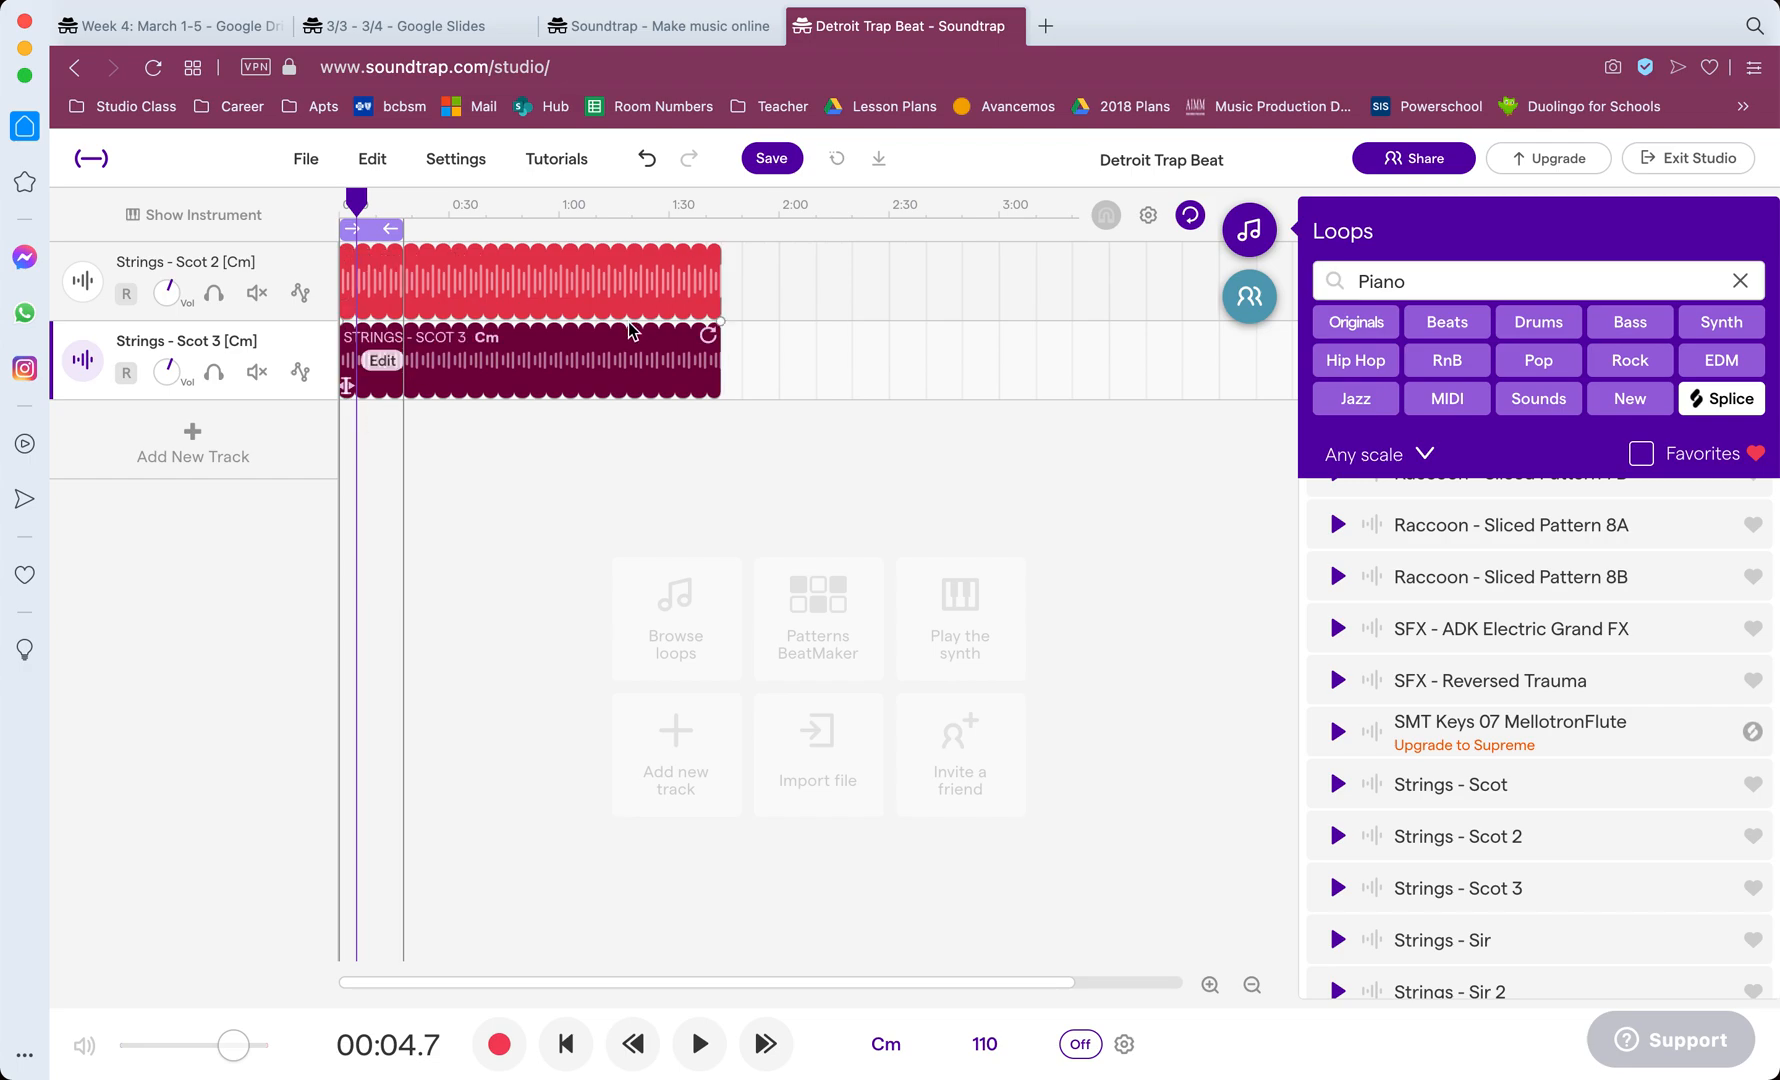
Step: Turn off cycle playback and filter the loop library by Drums instead of Piano
{"action": "left_click", "coordinate": [1190, 216]}
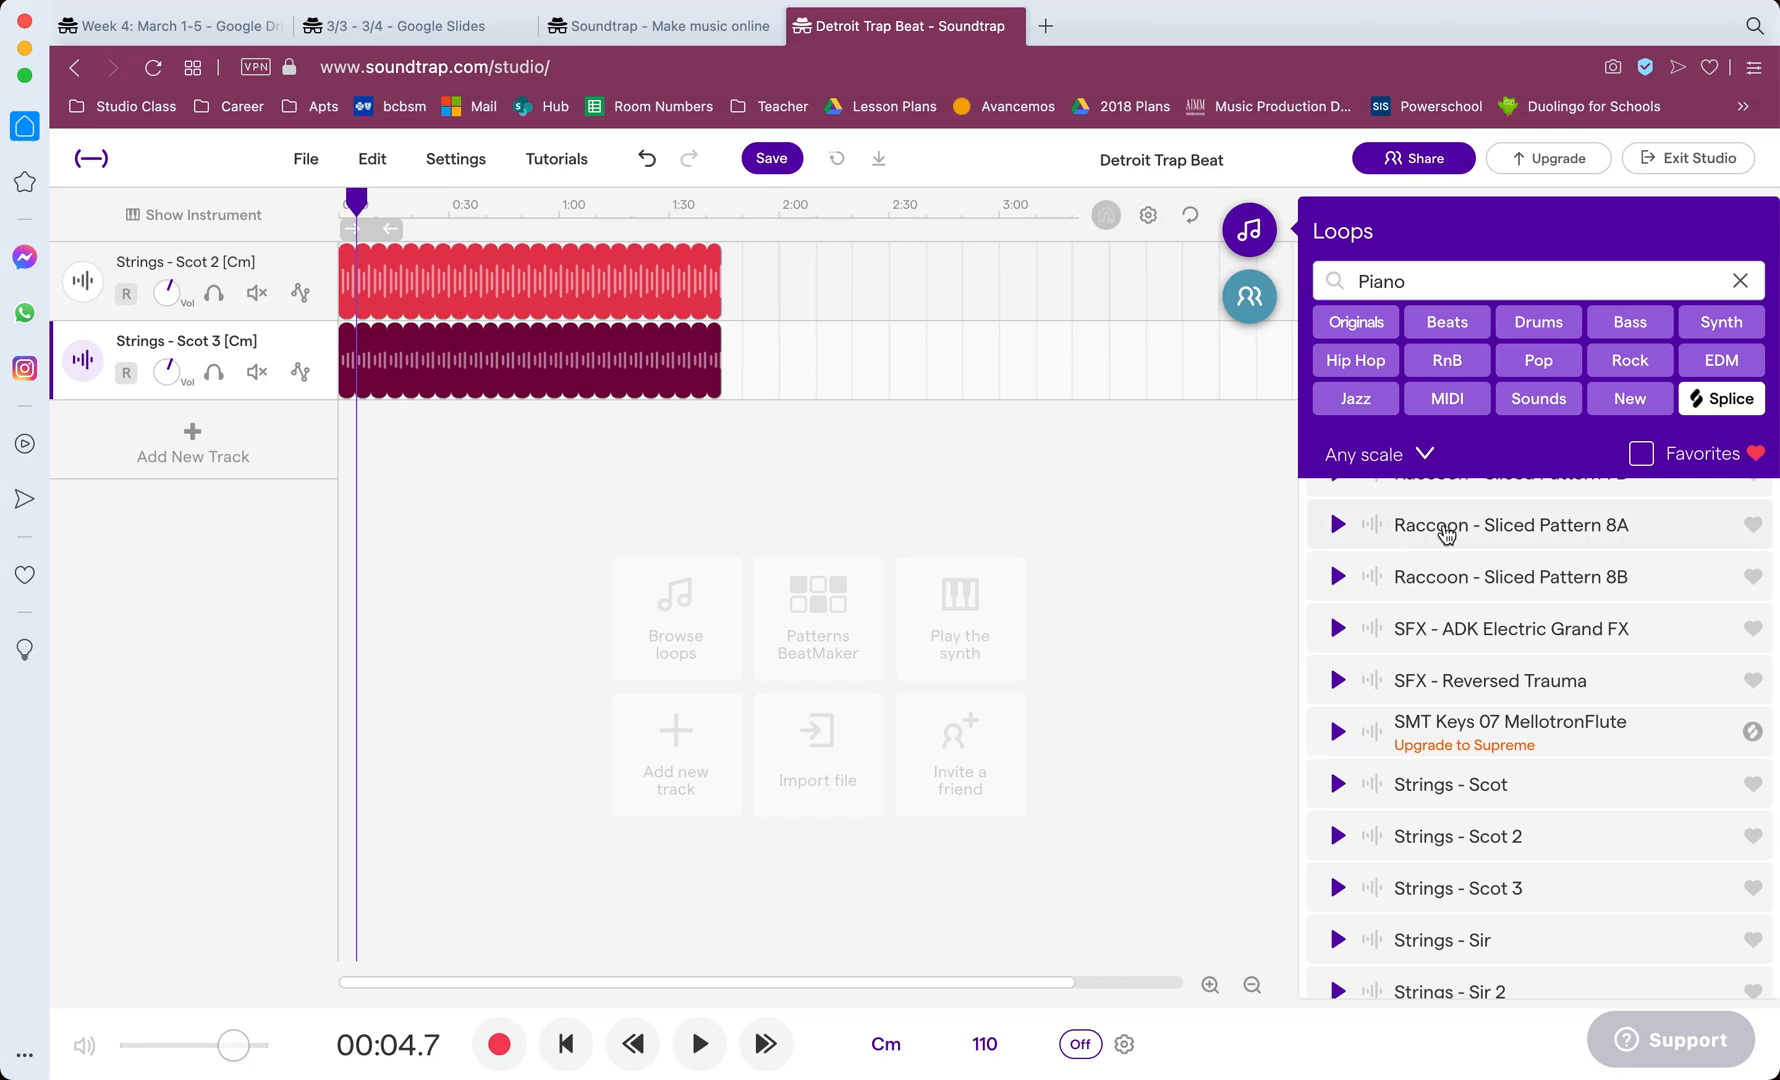
{"action": "left_click", "coordinate": [1540, 322]}
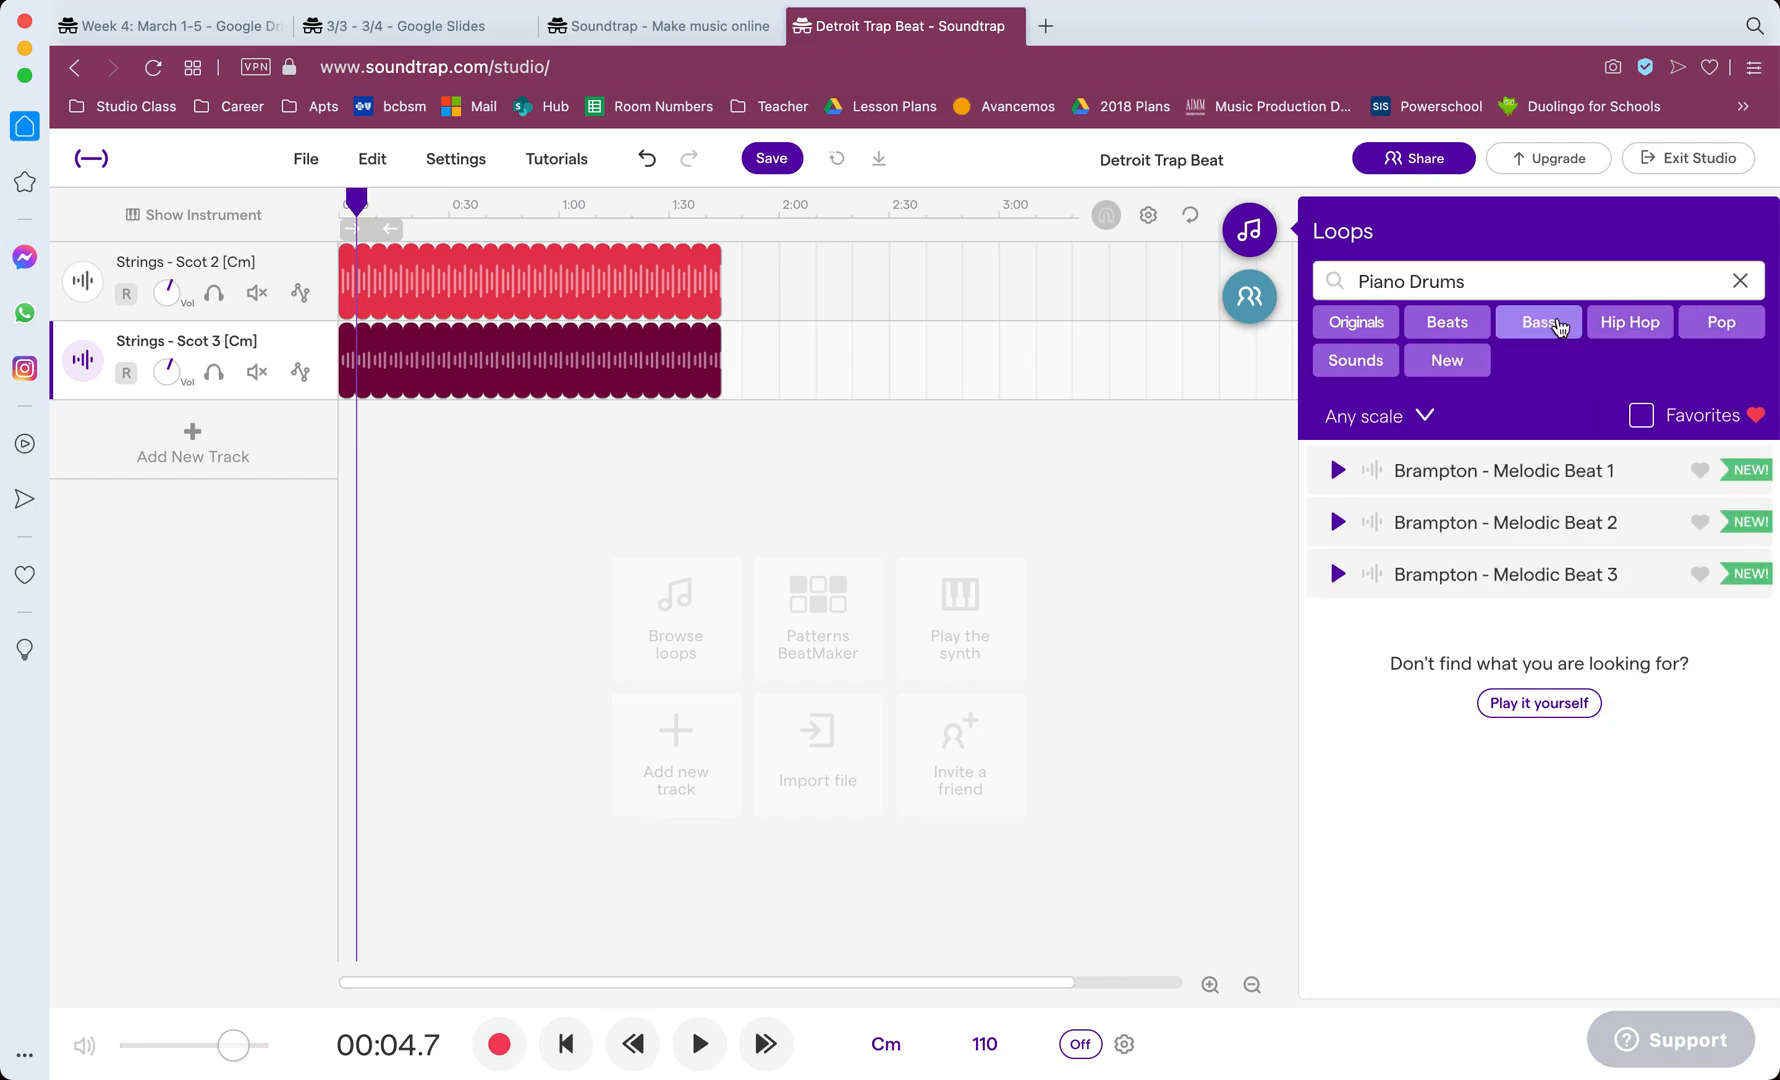
{"action": "left_click", "coordinate": [1740, 281]}
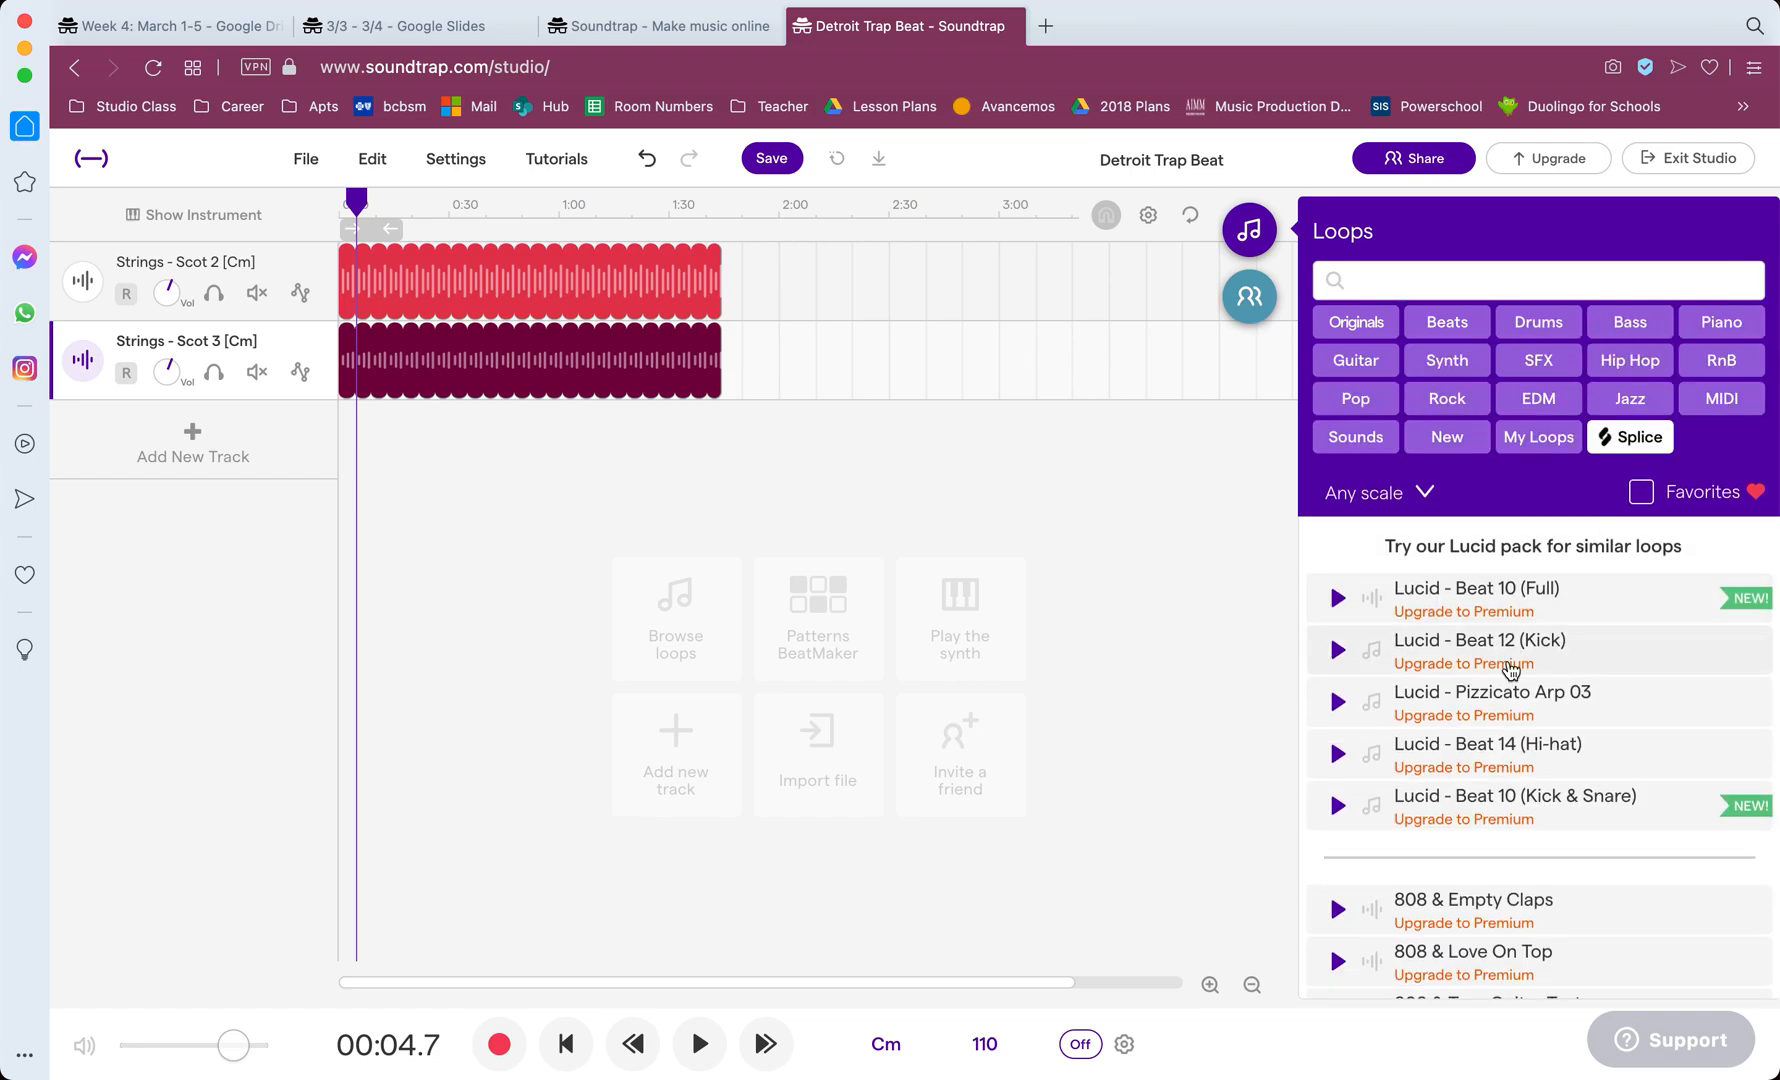
{"action": "left_click", "coordinate": [1536, 322]}
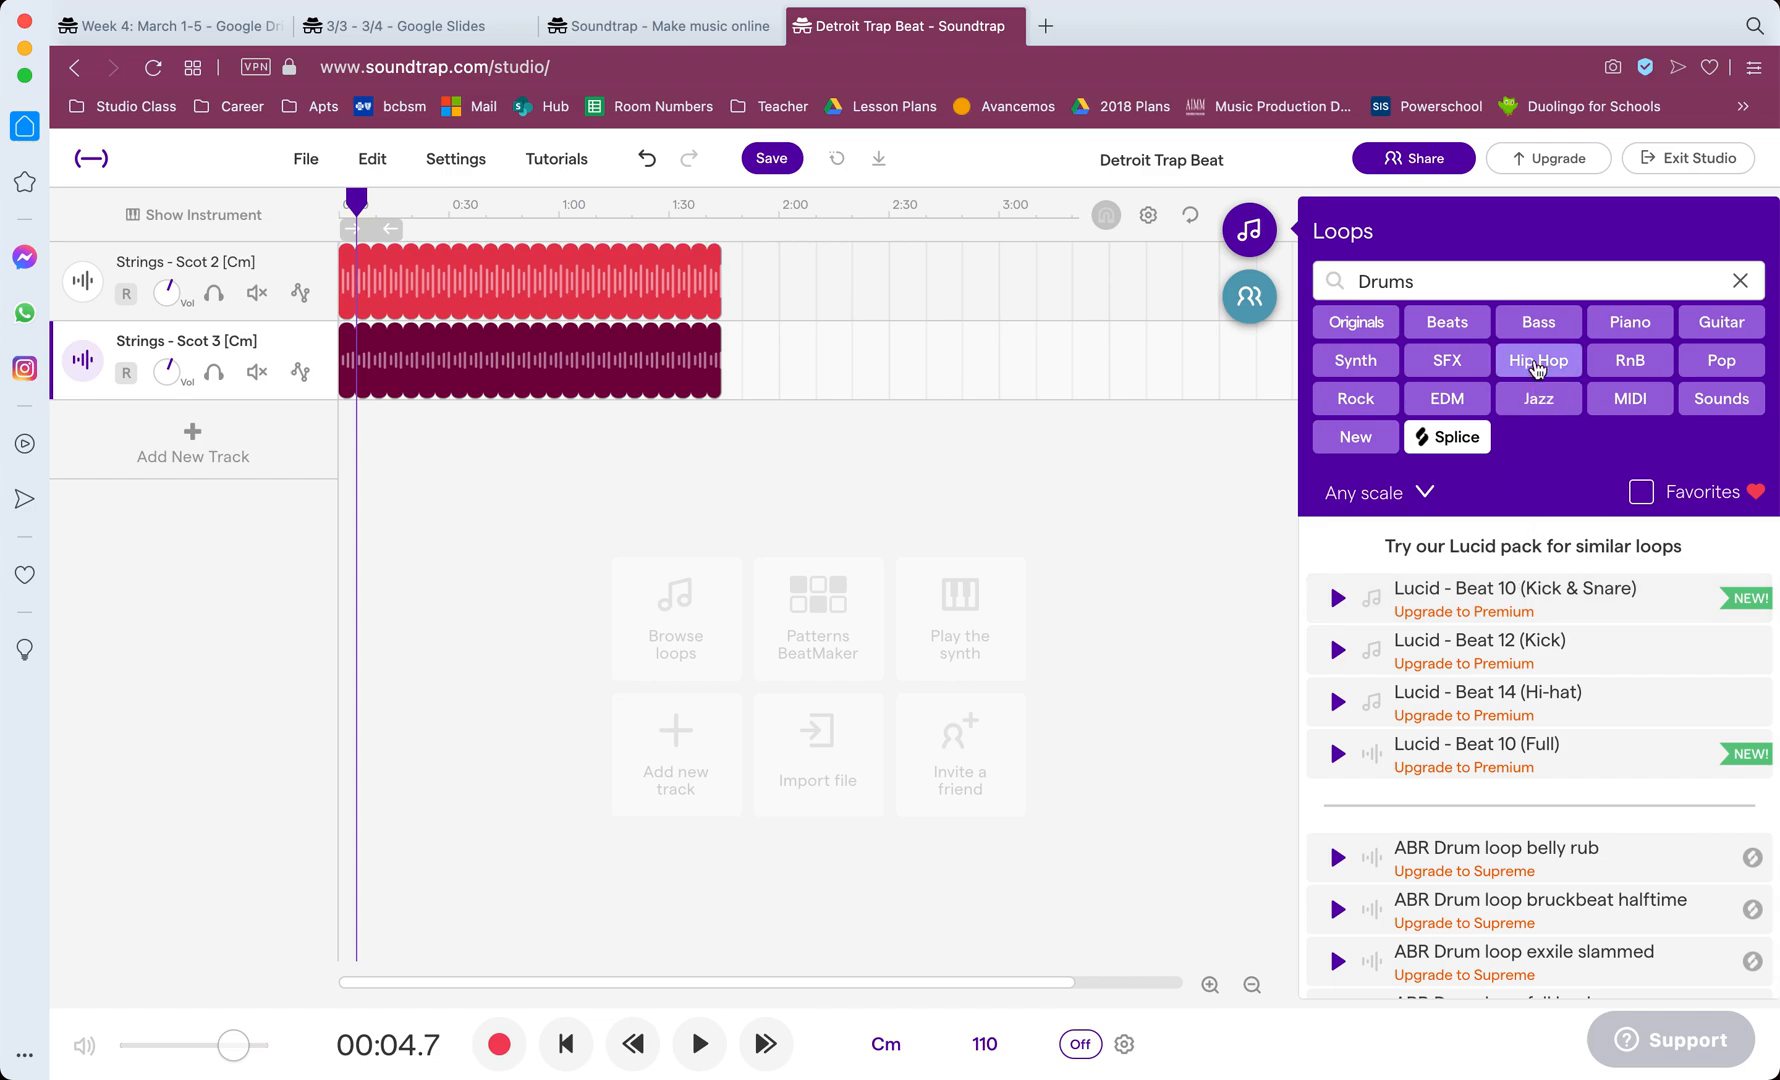
Step: Browse the Synth loops and the combined Synth Guitar loops in the loop library, and clear the search
{"action": "left_click", "coordinate": [1740, 280]}
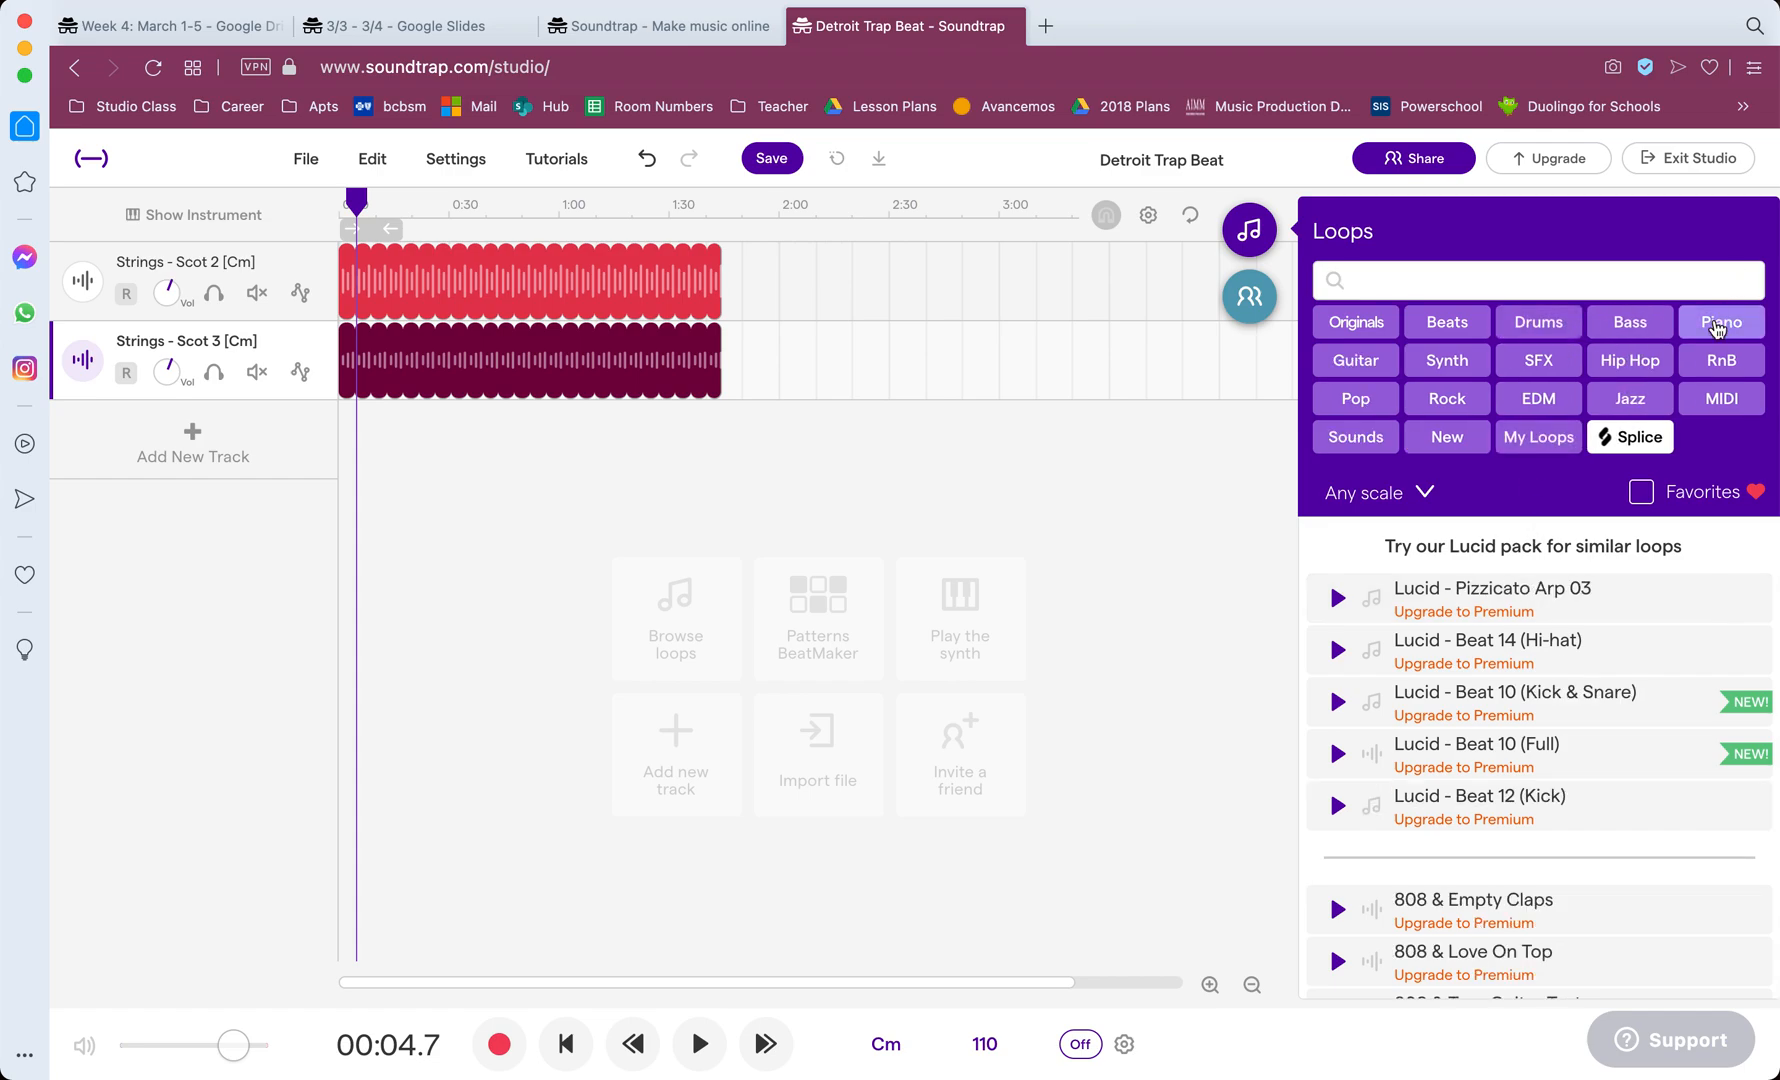
{"action": "left_click", "coordinate": [1404, 370]}
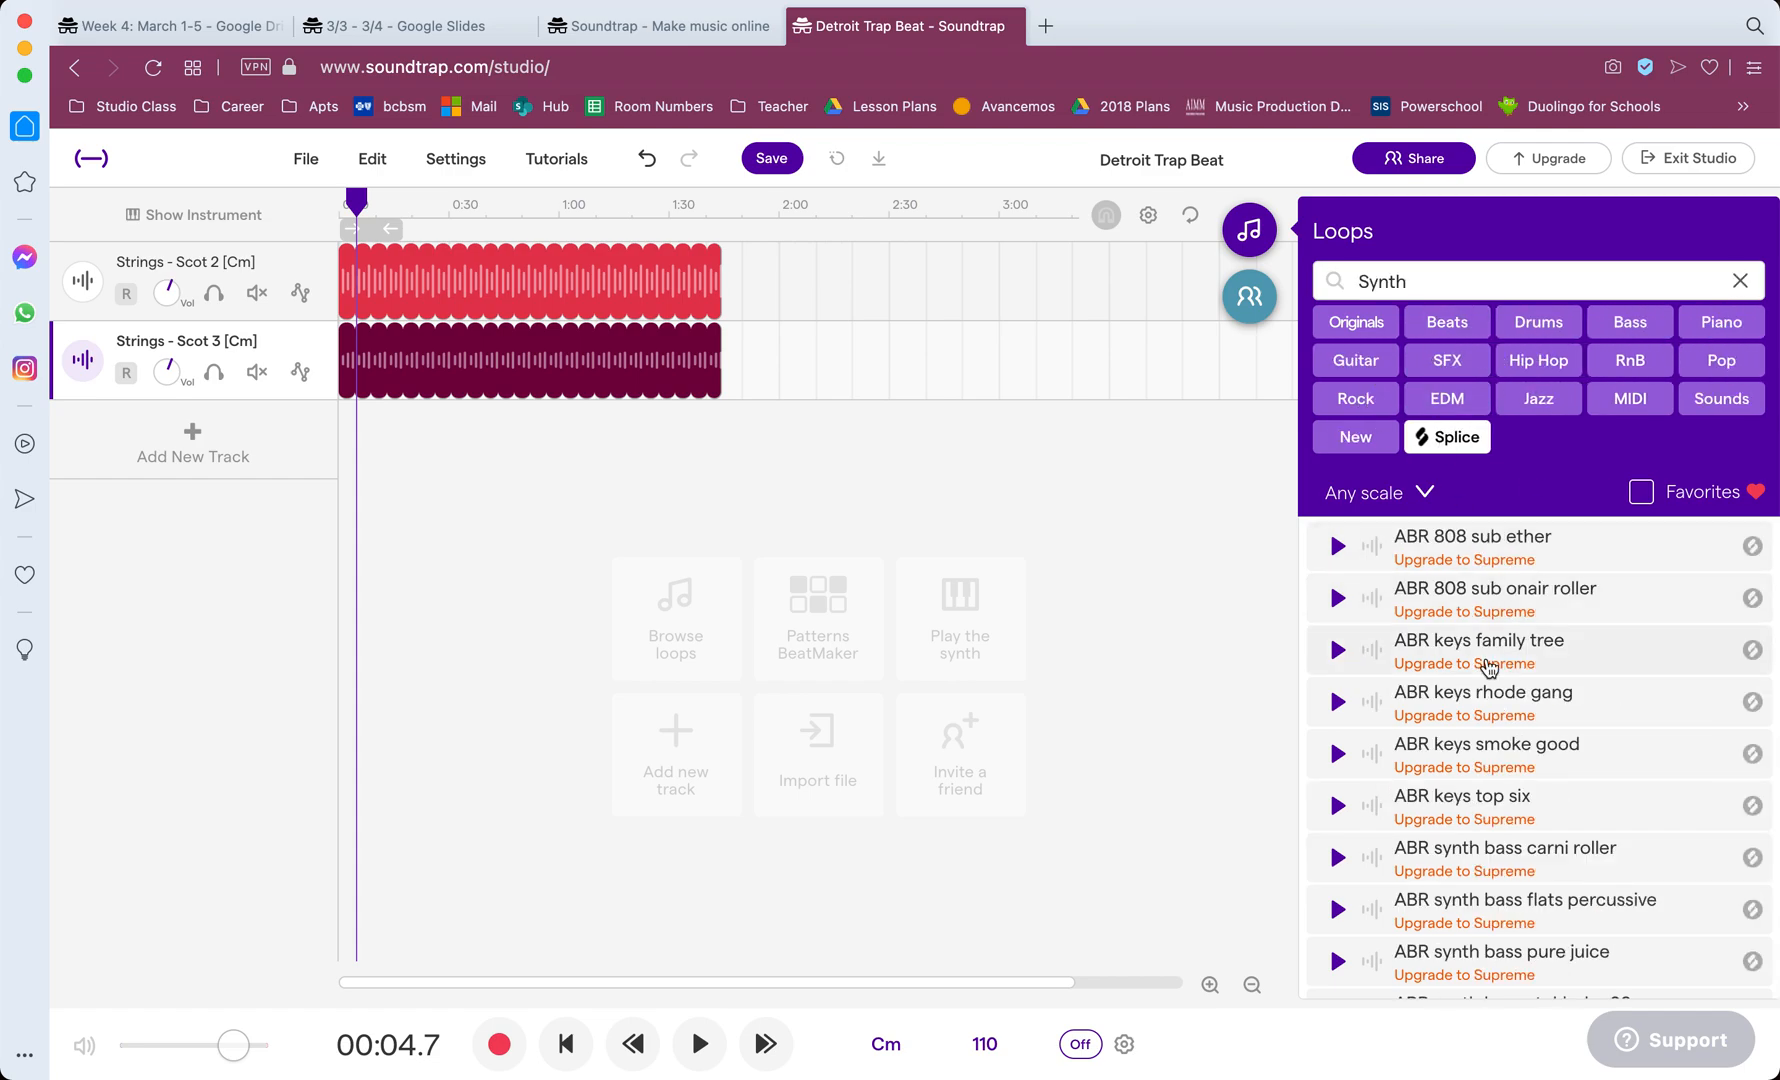
{"action": "scroll", "coordinate": [1521, 820], "scroll_direction": "down", "scroll_amount": 5}
{"action": "scroll", "coordinate": [1521, 833], "scroll_direction": "up", "scroll_amount": 5}
{"action": "scroll", "coordinate": [1515, 835], "scroll_direction": "down", "scroll_amount": 3}
{"action": "scroll", "coordinate": [1513, 838], "scroll_direction": "up", "scroll_amount": 3}
{"action": "left_click", "coordinate": [1350, 364]}
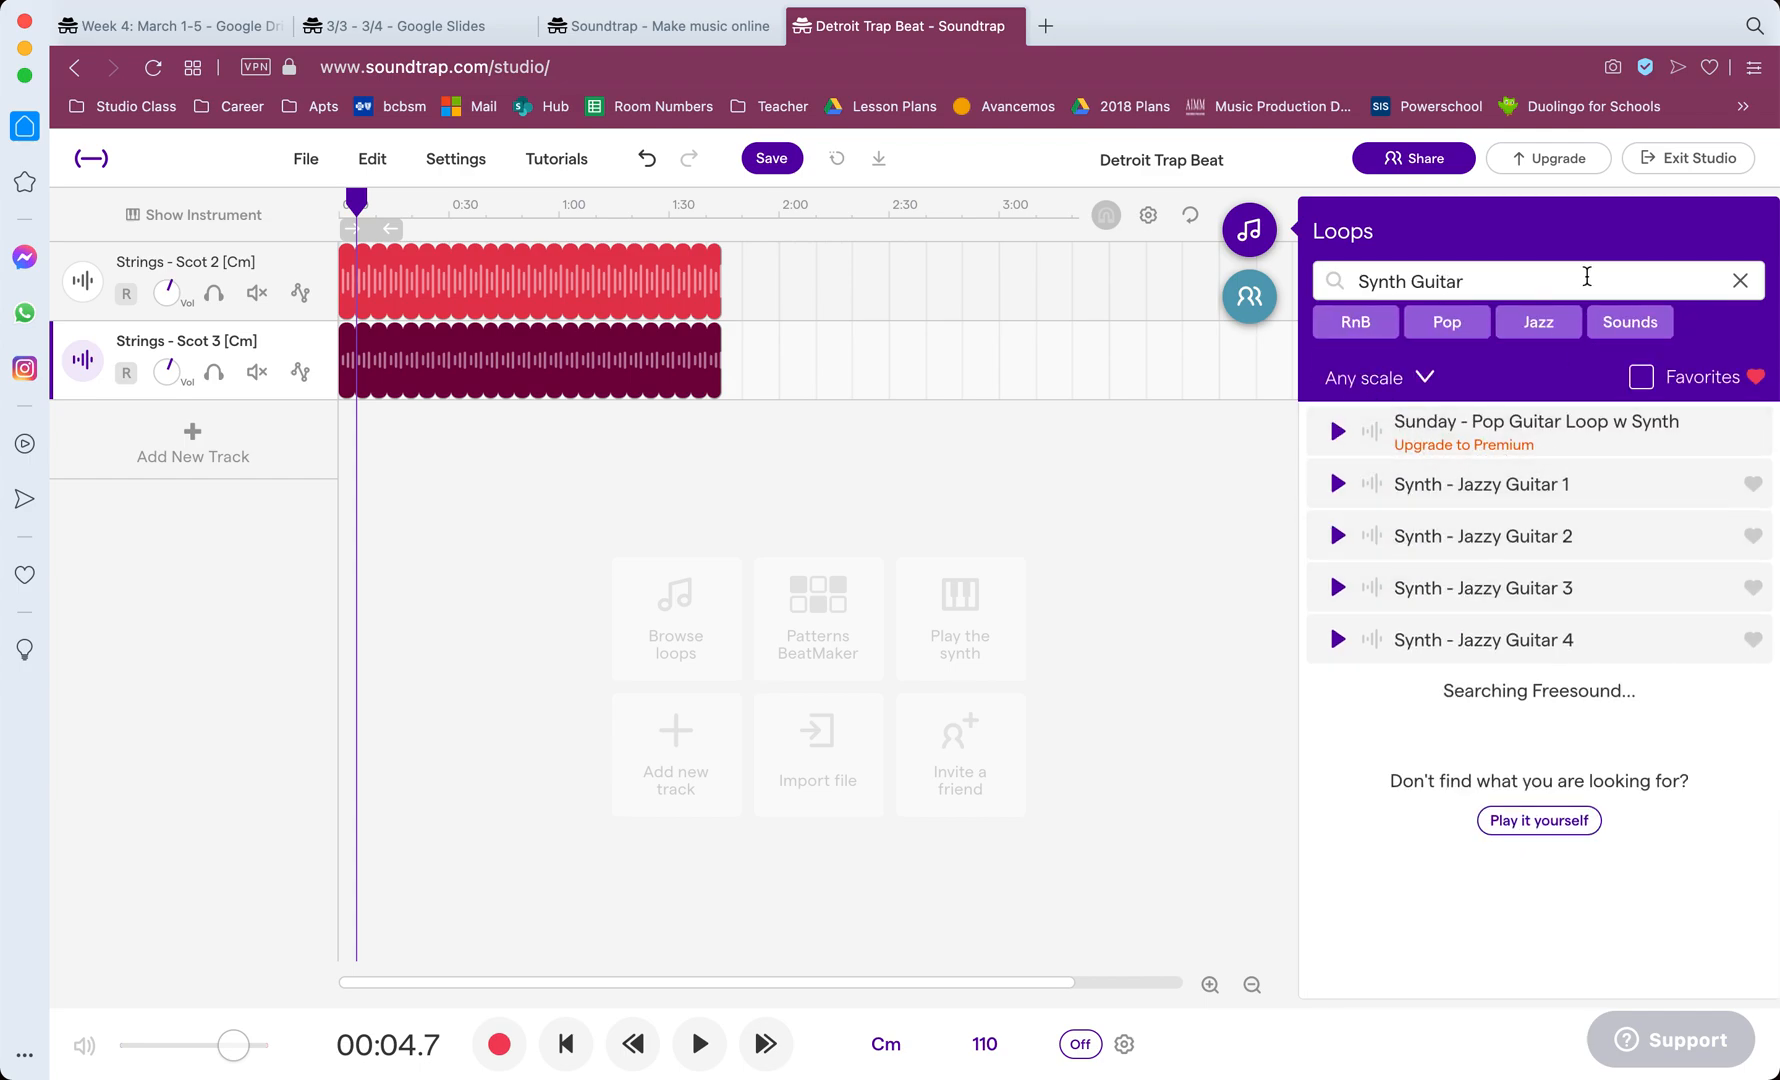
{"action": "left_click", "coordinate": [1738, 283]}
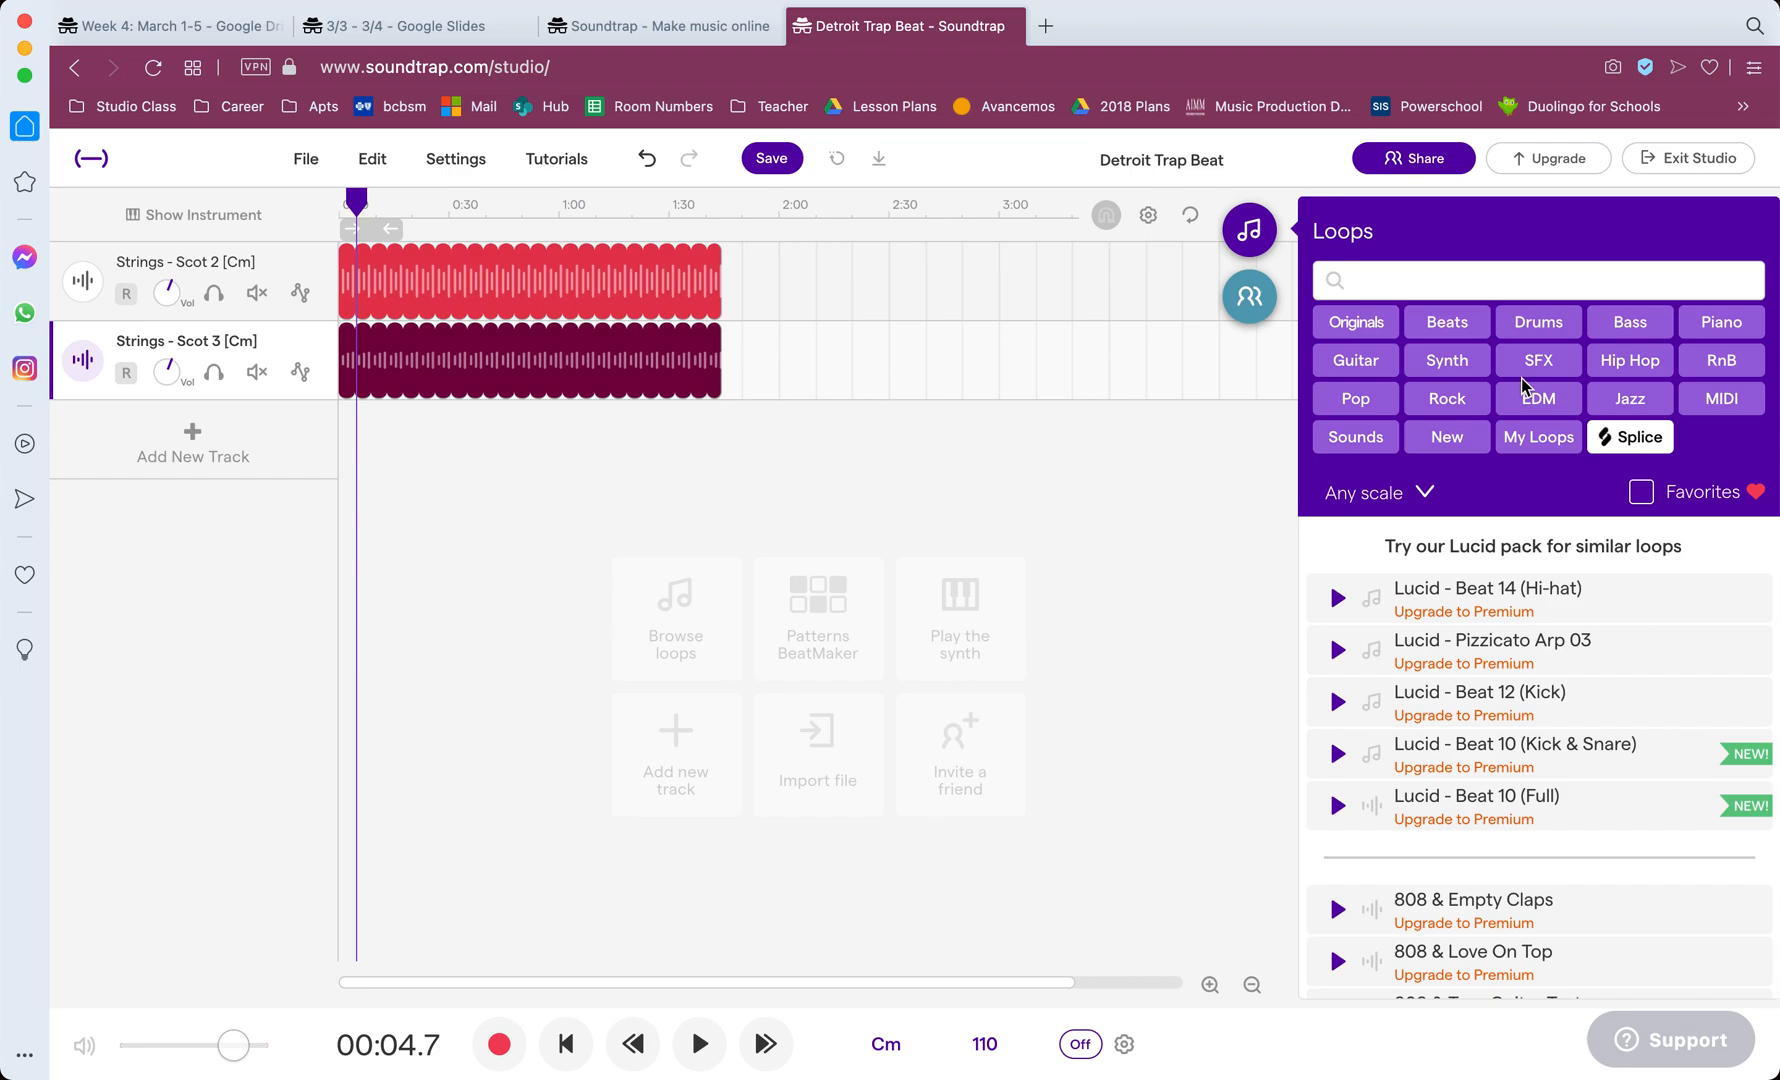
Step: Search the loop library for "Drums trap" and look through the results for usable drum loops
{"action": "left_click", "coordinate": [1540, 324]}
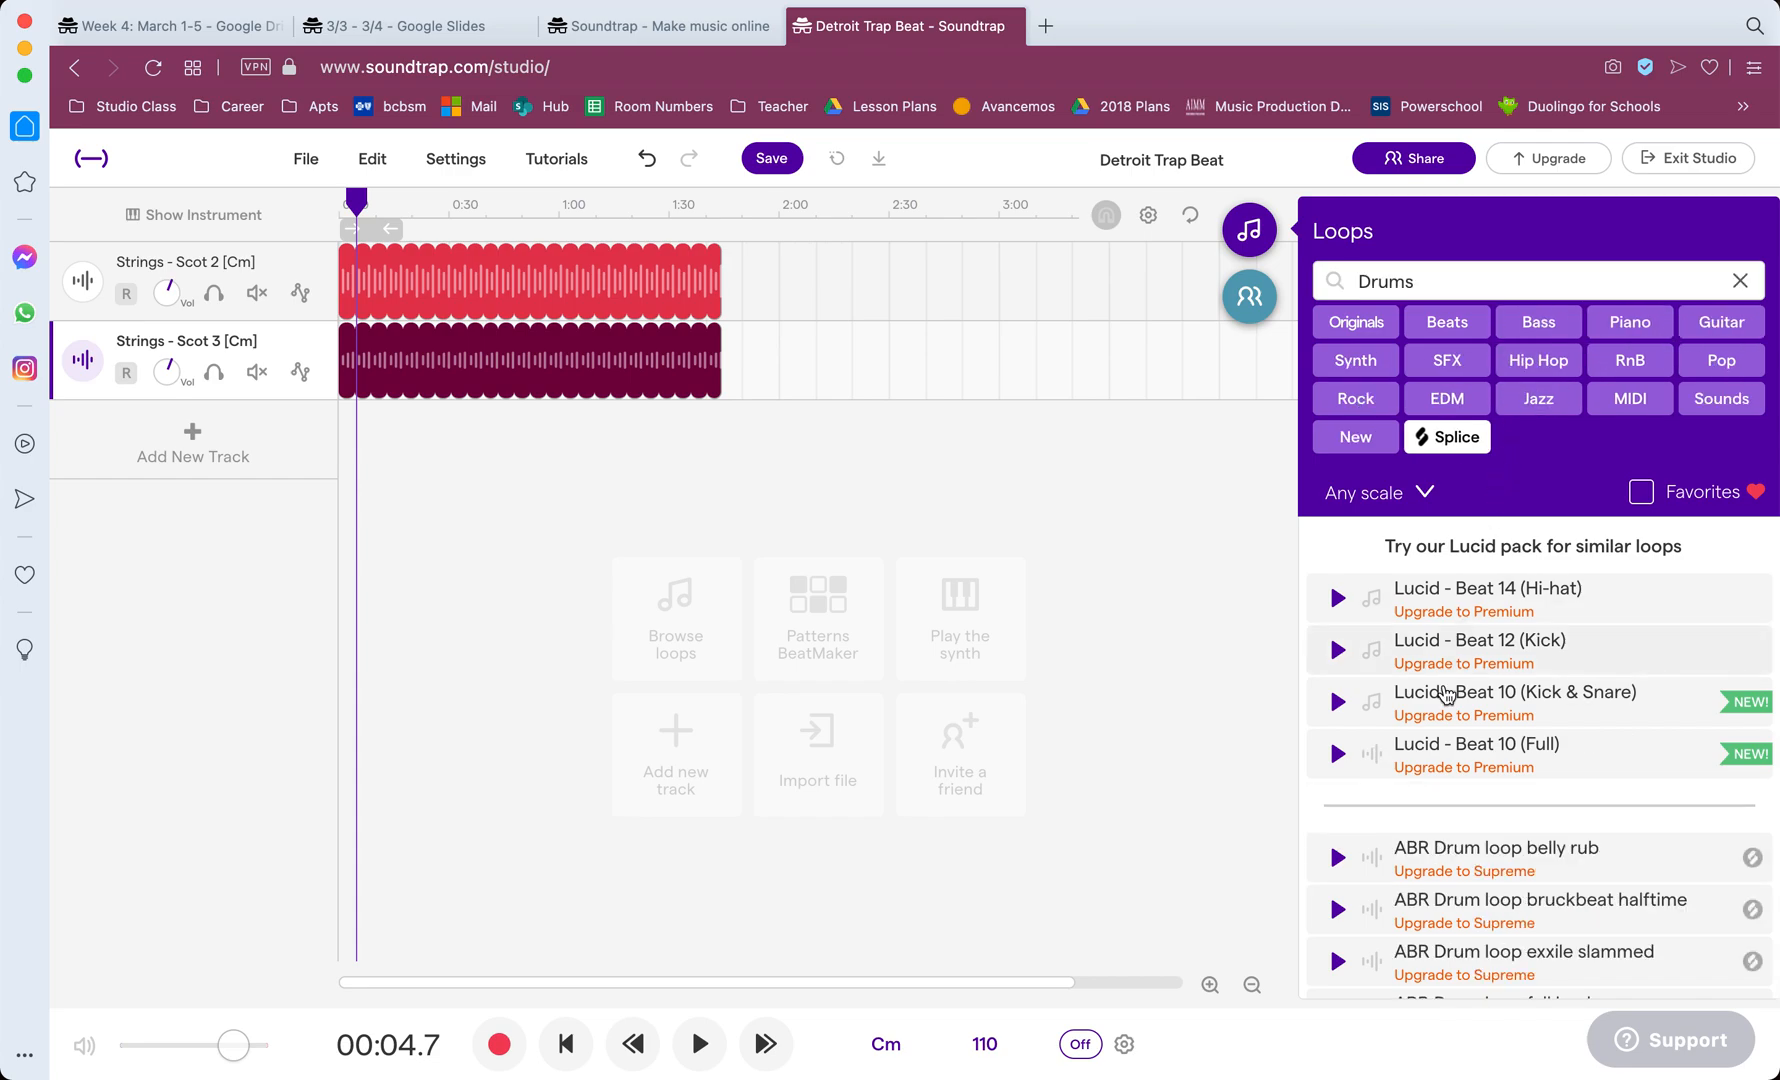
{"action": "scroll", "coordinate": [1461, 700], "scroll_direction": "down", "scroll_amount": 3}
{"action": "scroll", "coordinate": [1463, 716], "scroll_direction": "down", "scroll_amount": 15}
{"action": "scroll", "coordinate": [1463, 745], "scroll_direction": "down", "scroll_amount": 6}
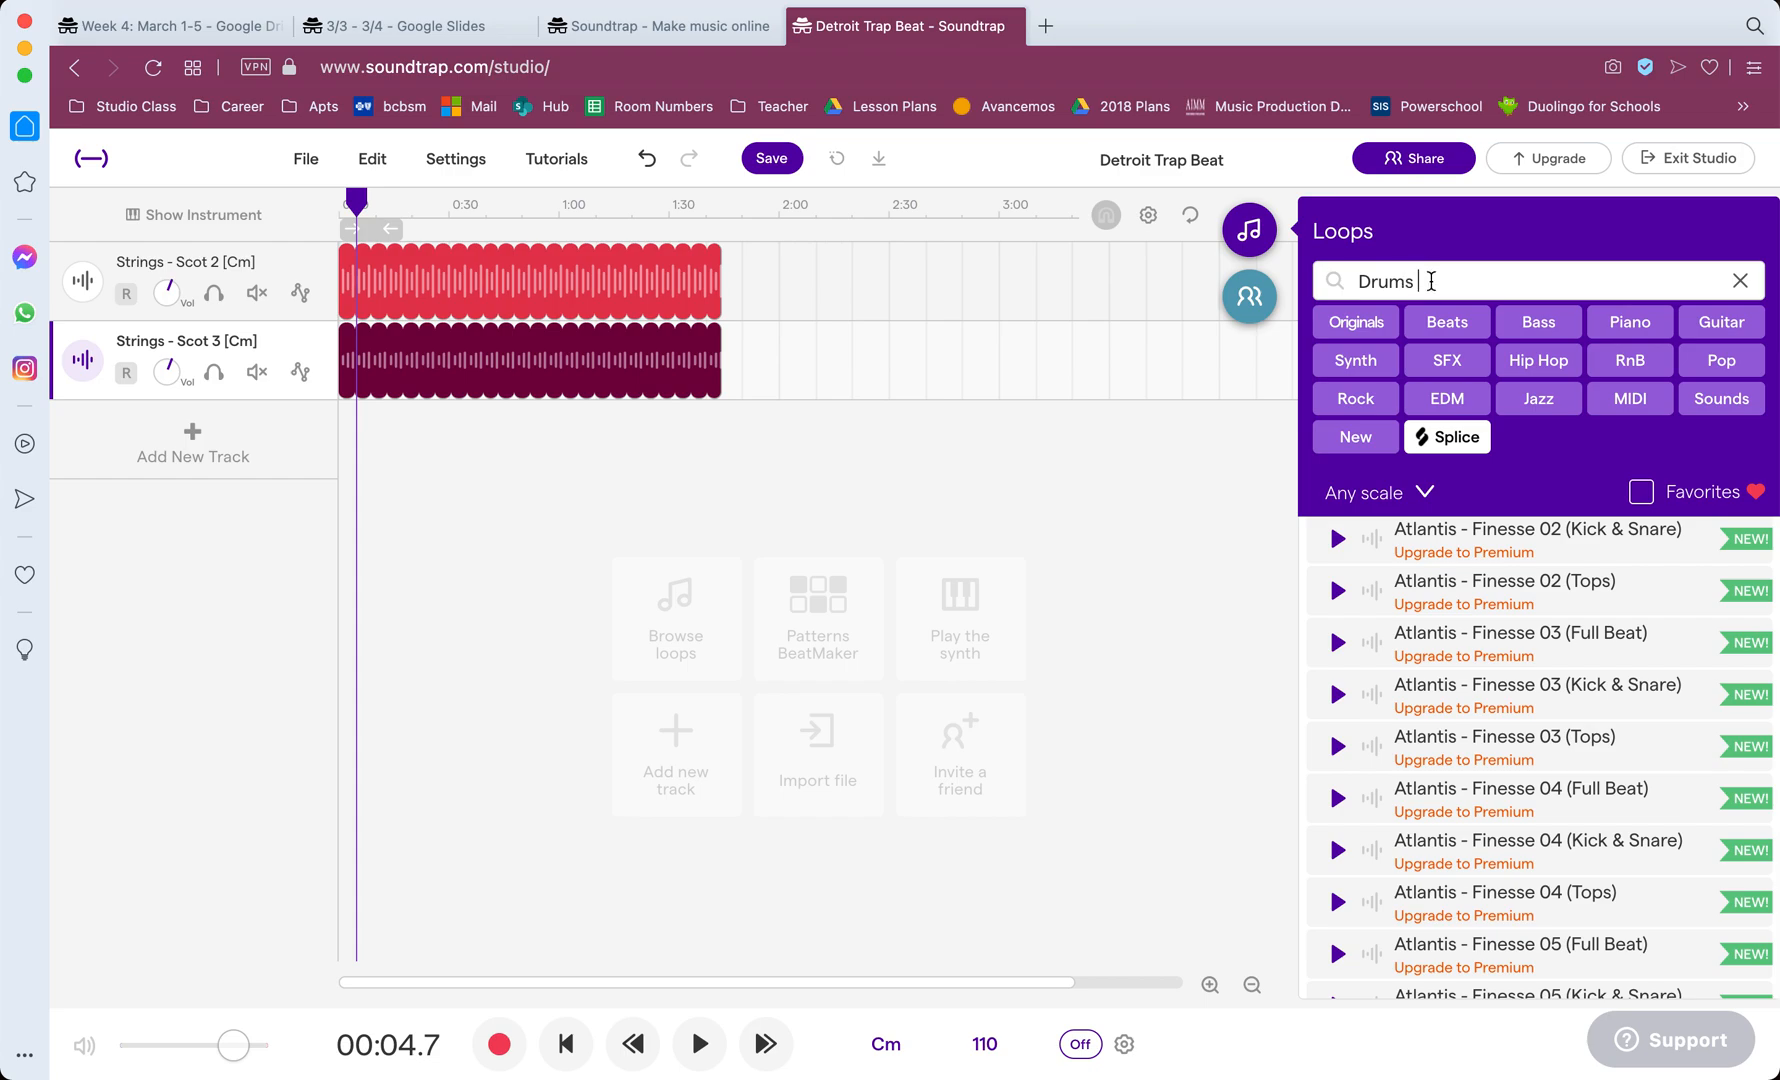
{"action": "type", "text": "trap"}
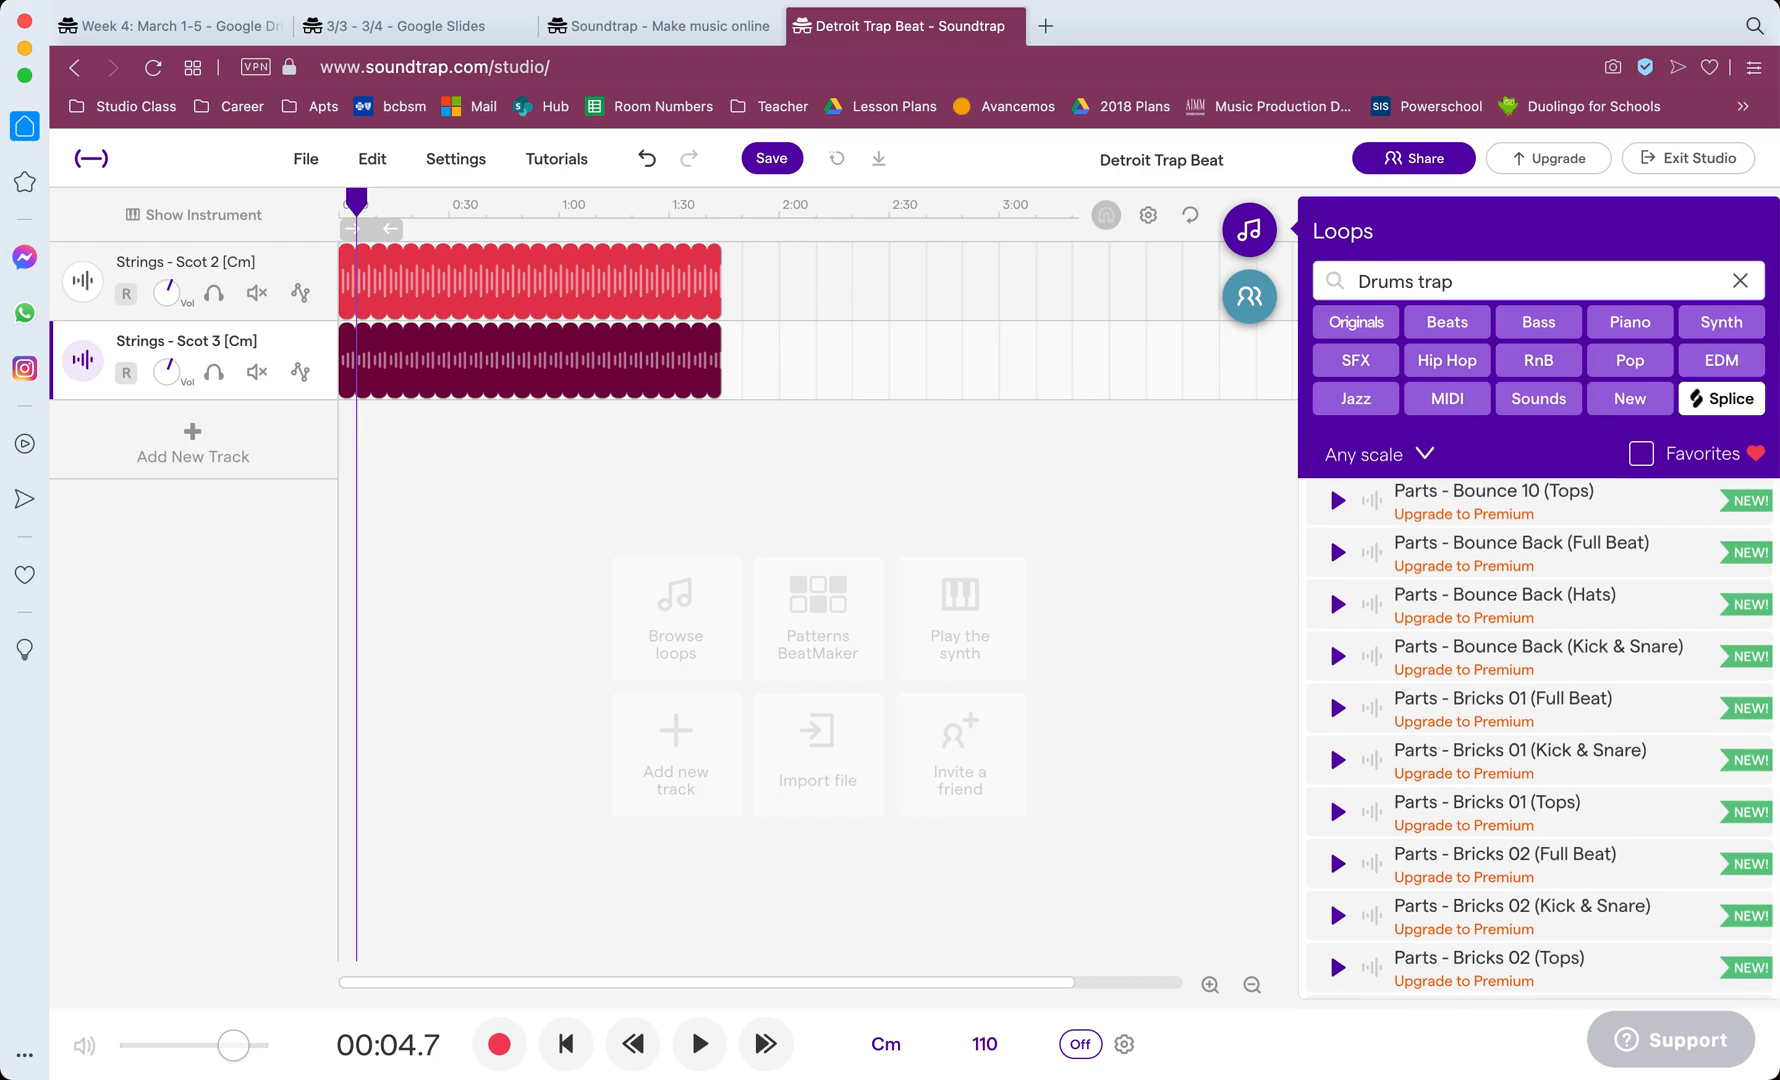
{"action": "scroll", "coordinate": [1400, 640], "scroll_direction": "down", "scroll_amount": 20}
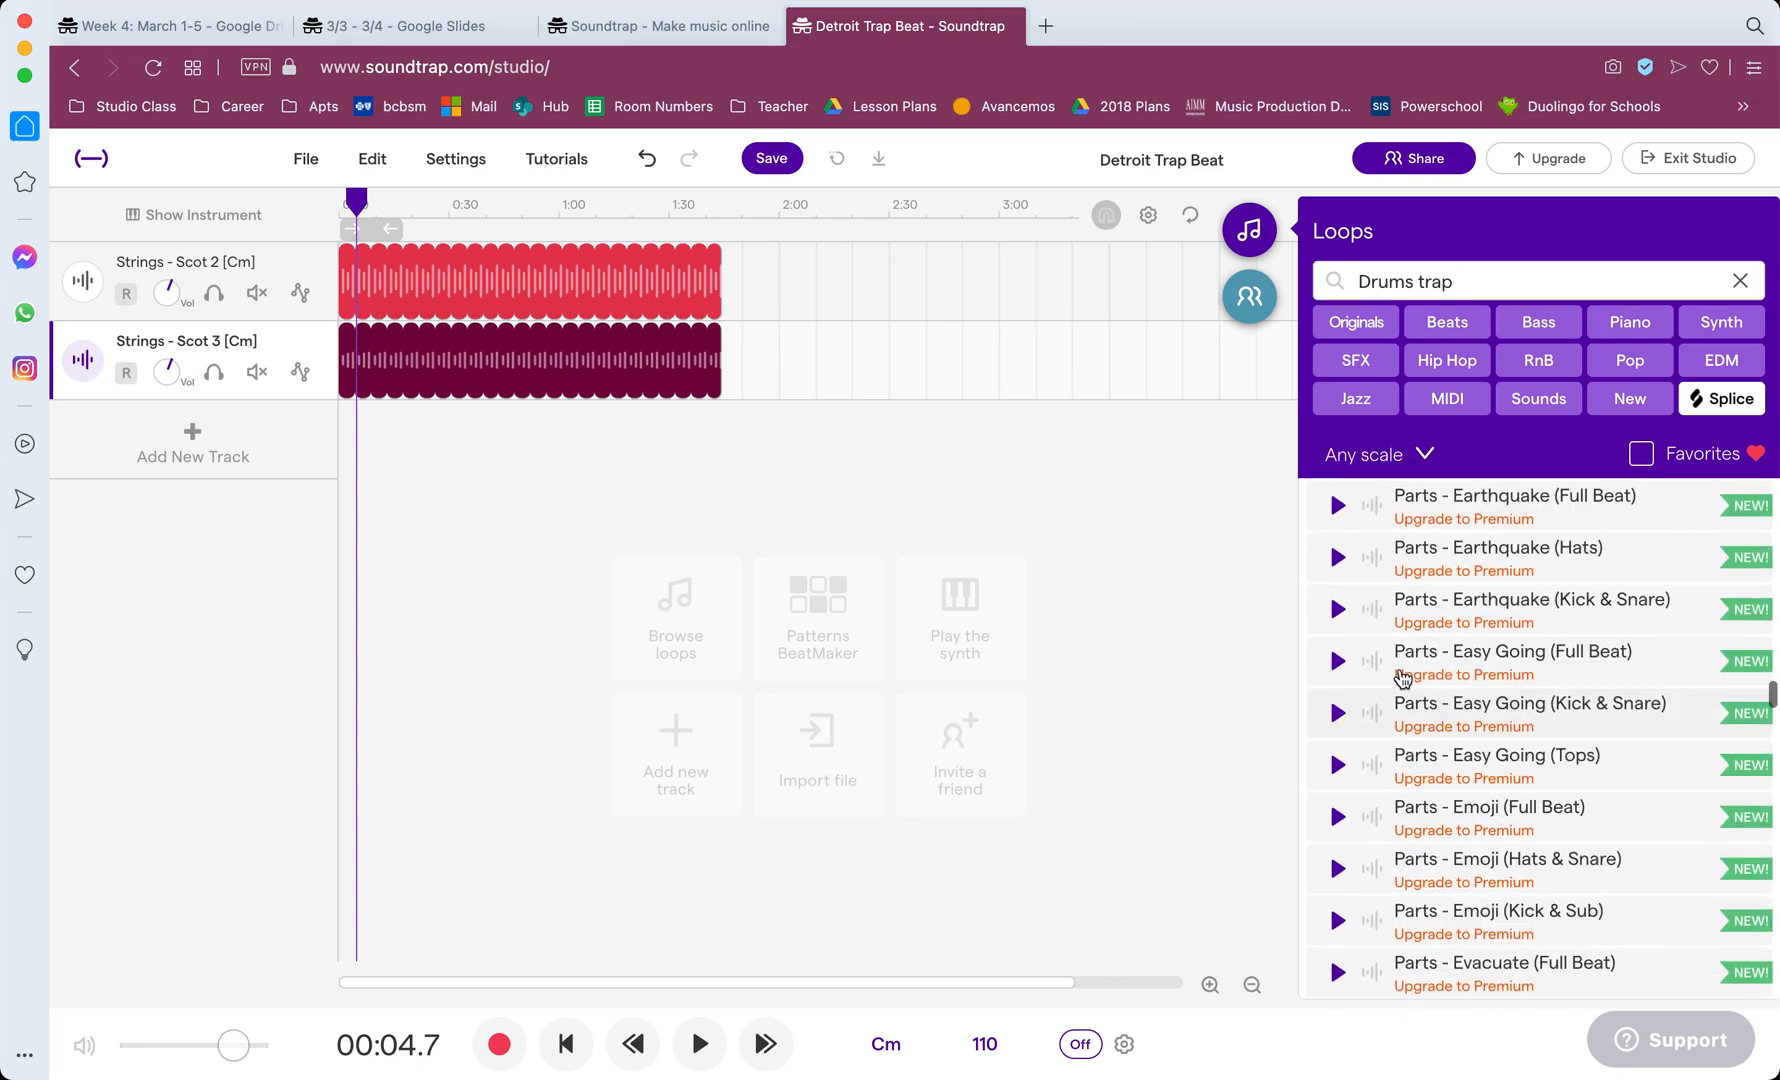
{"action": "scroll", "coordinate": [1402, 712], "scroll_direction": "down", "scroll_amount": 15}
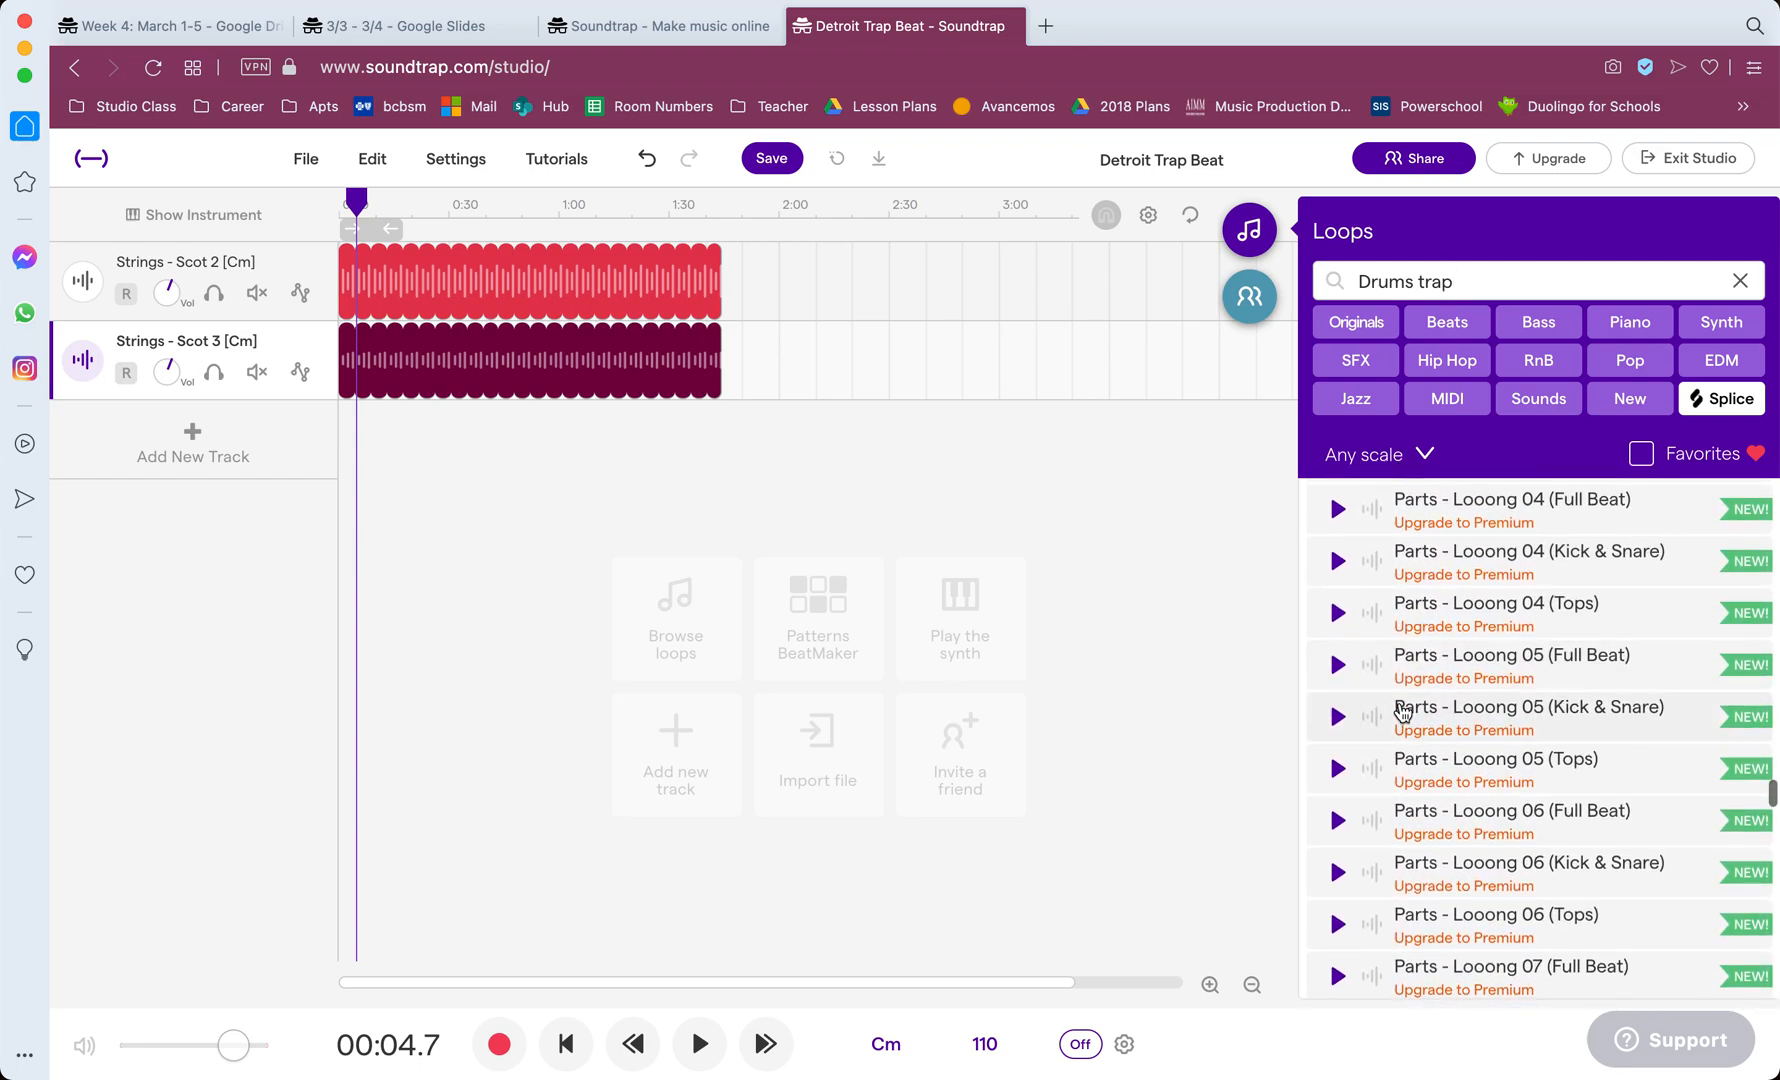
{"action": "scroll", "coordinate": [1403, 712], "scroll_direction": "down", "scroll_amount": 20}
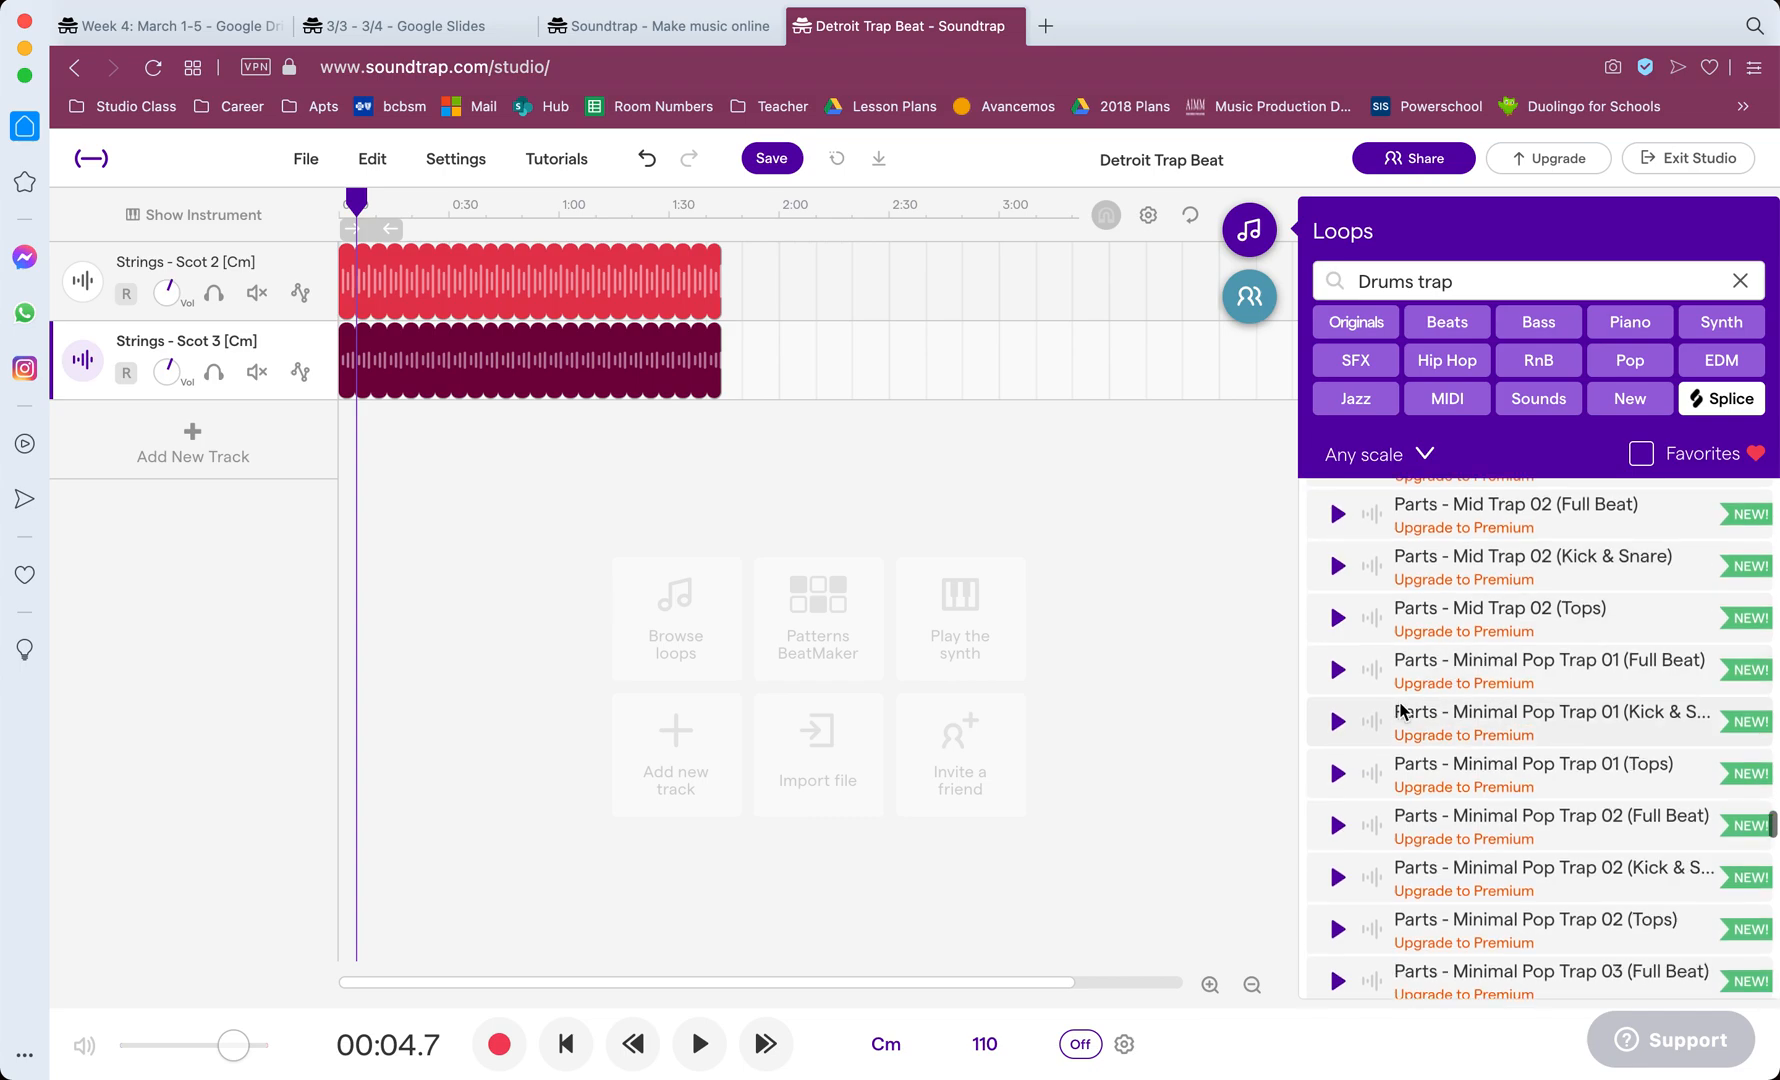
{"action": "scroll", "coordinate": [1403, 712], "scroll_direction": "down", "scroll_amount": 20}
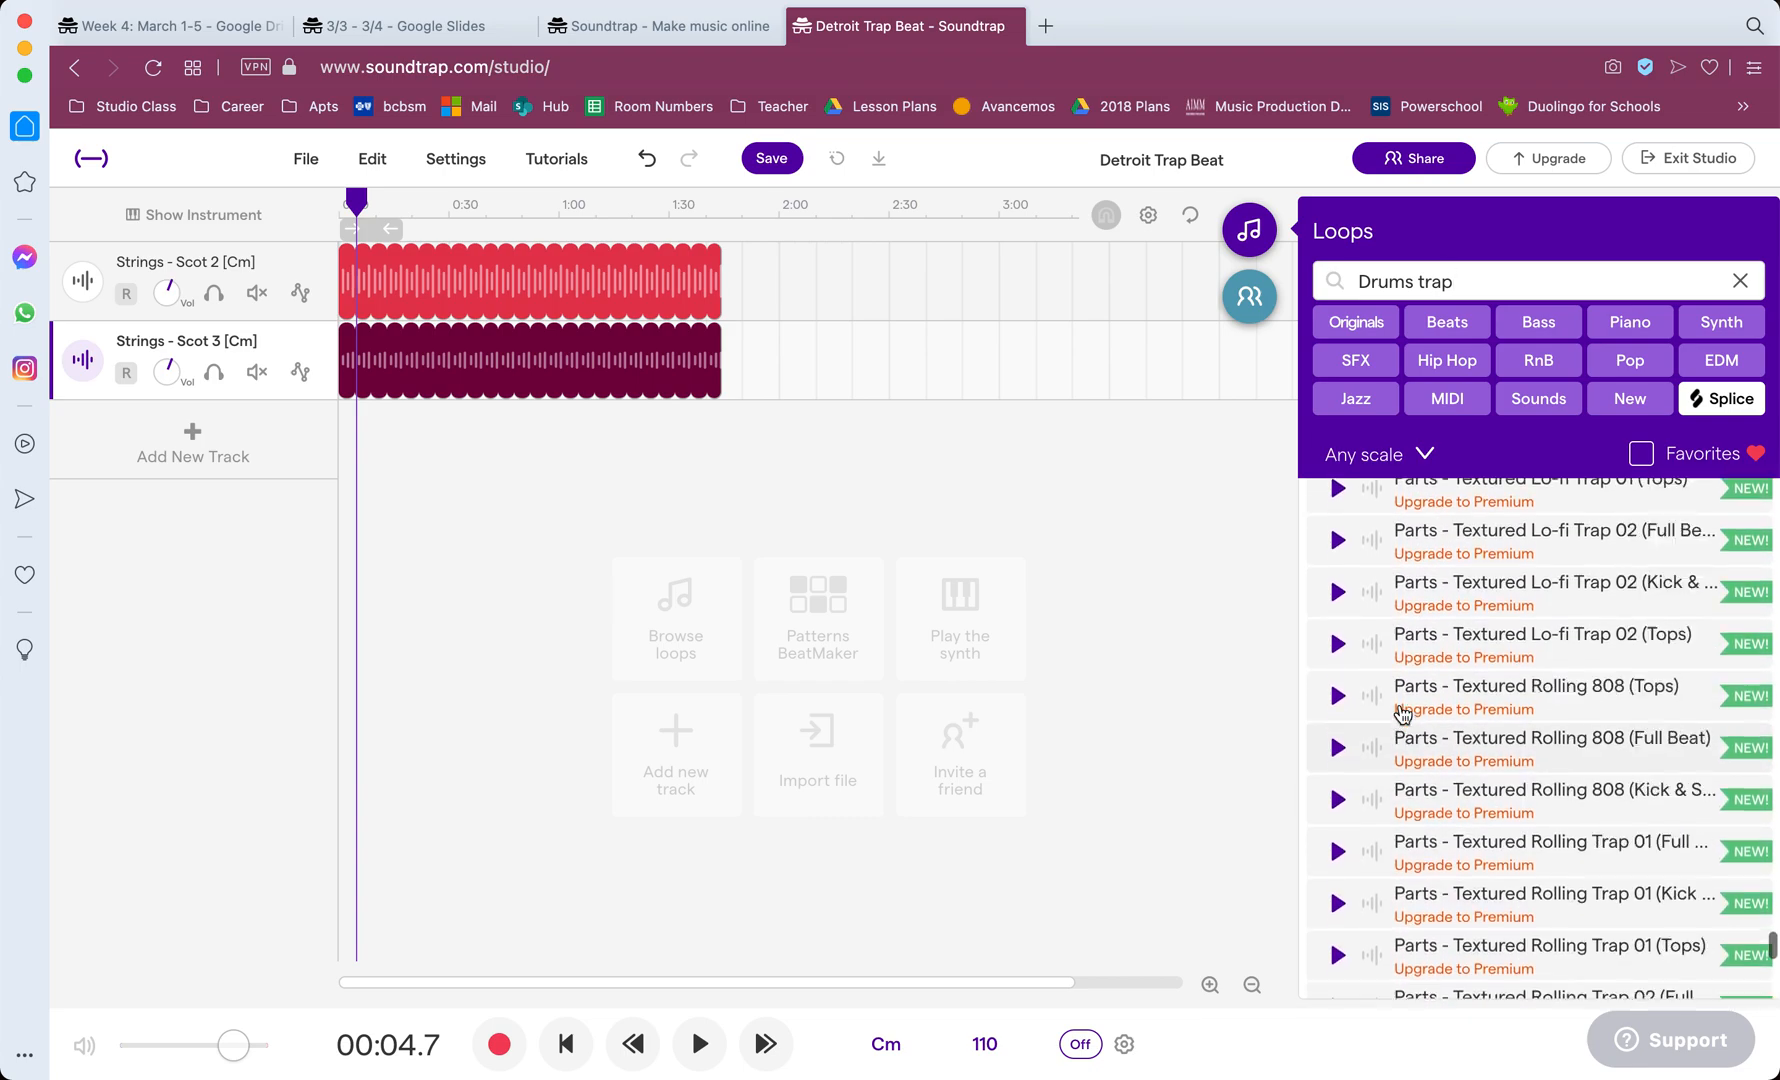
{"action": "scroll", "coordinate": [1402, 712], "scroll_direction": "up", "scroll_amount": 20}
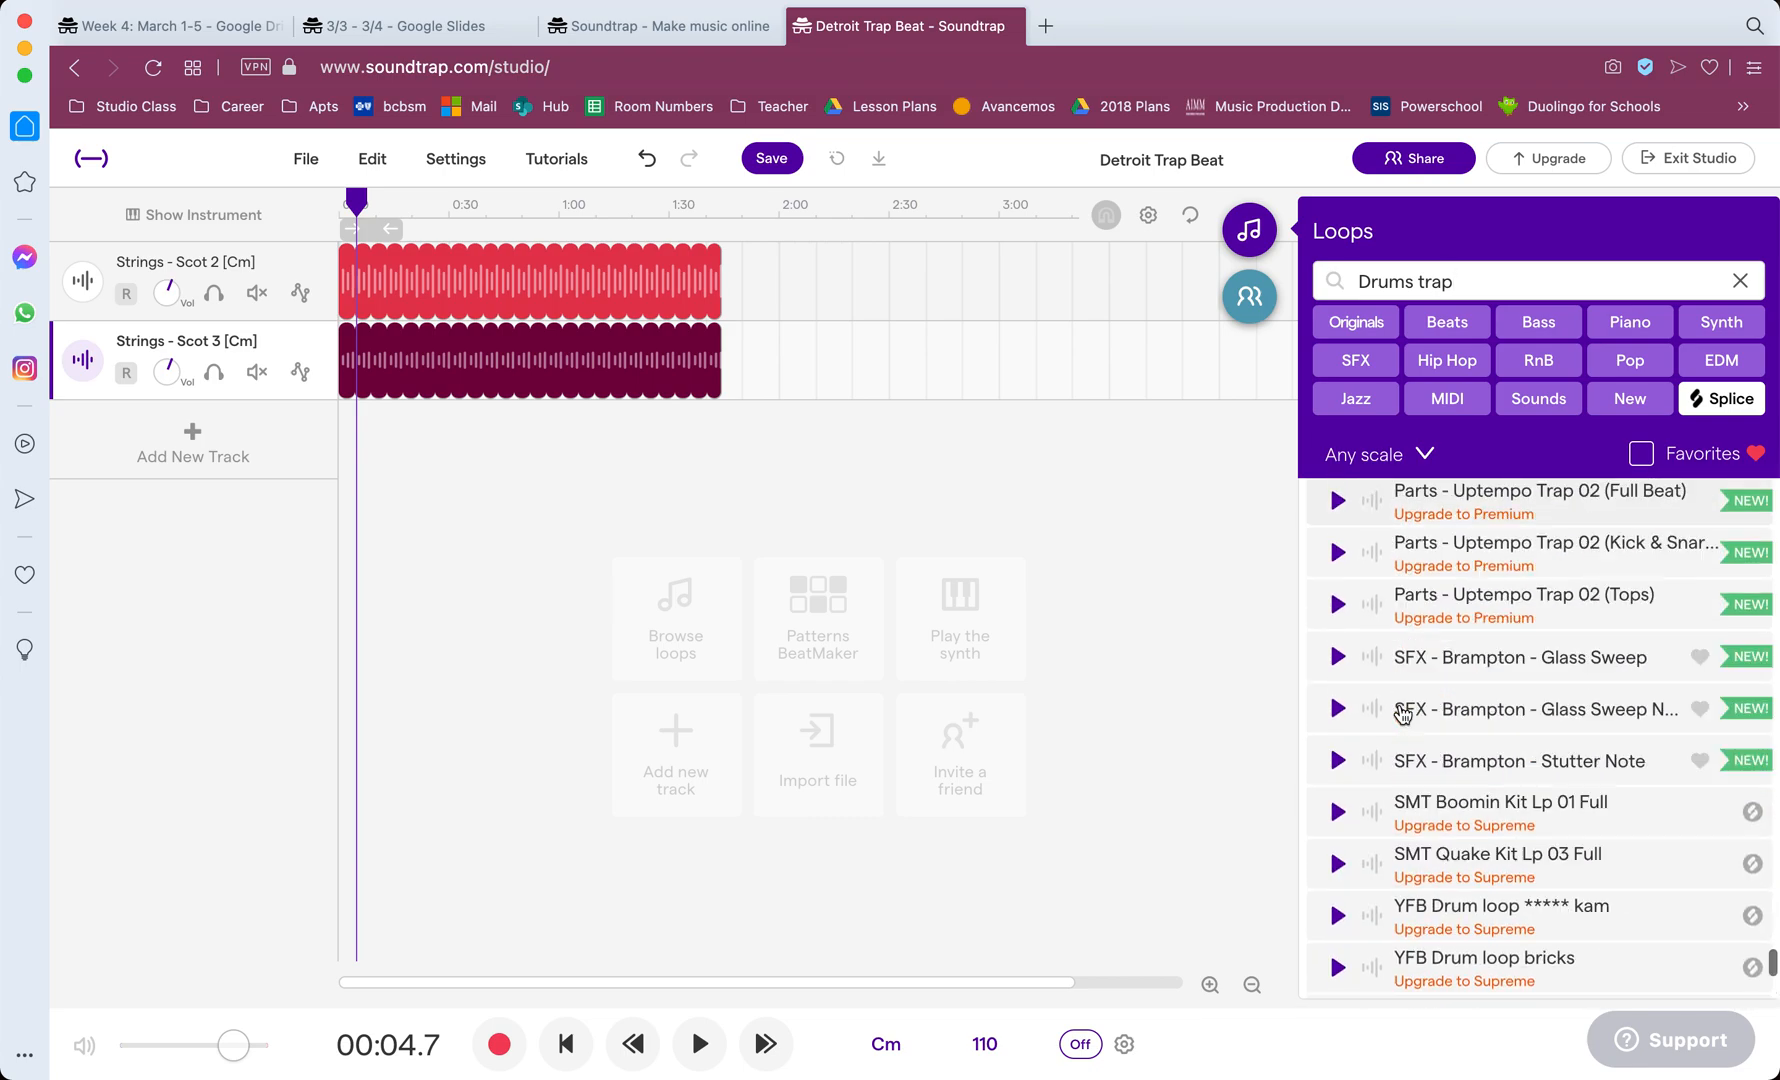
Step: Replace the loop search with "trap" narrowed to Drums and browse back to the Mimas - Icy Trap loops
{"action": "left_click", "coordinate": [1741, 281]}
{"action": "type", "text": "trap"}
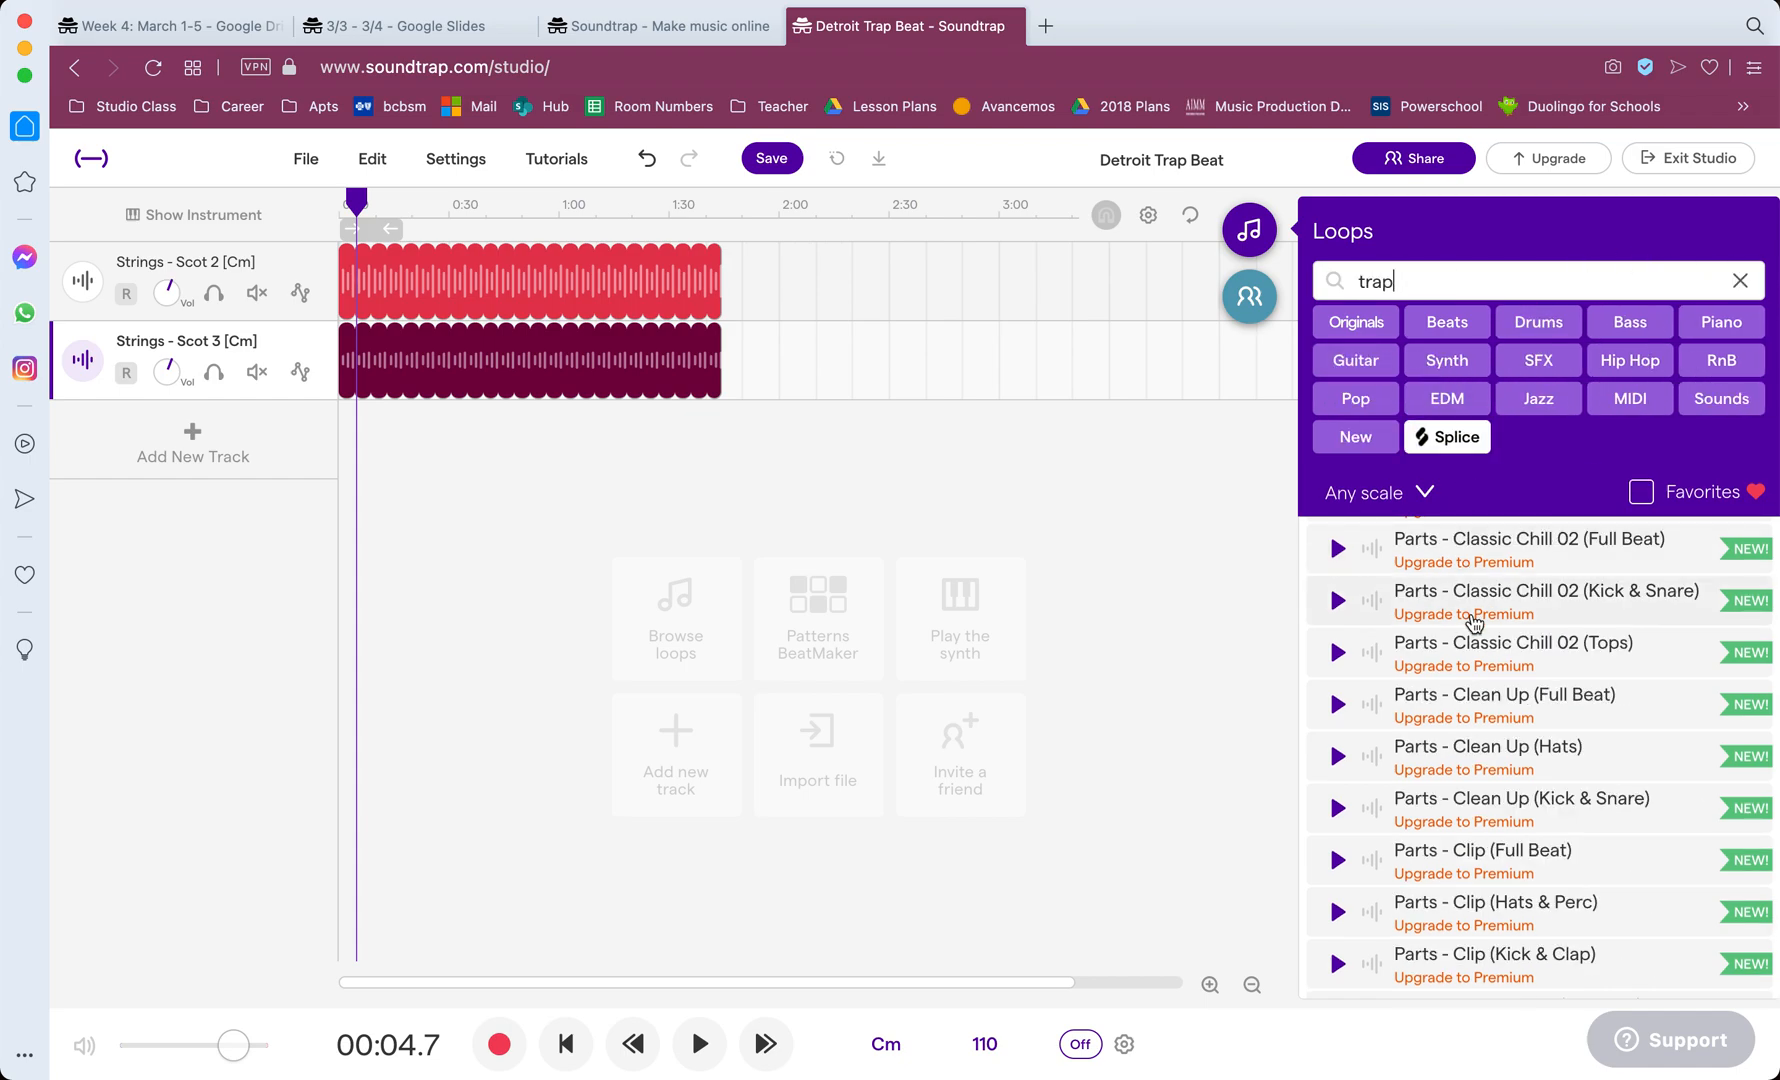
{"action": "scroll", "coordinate": [1467, 672], "scroll_direction": "up", "scroll_amount": 7}
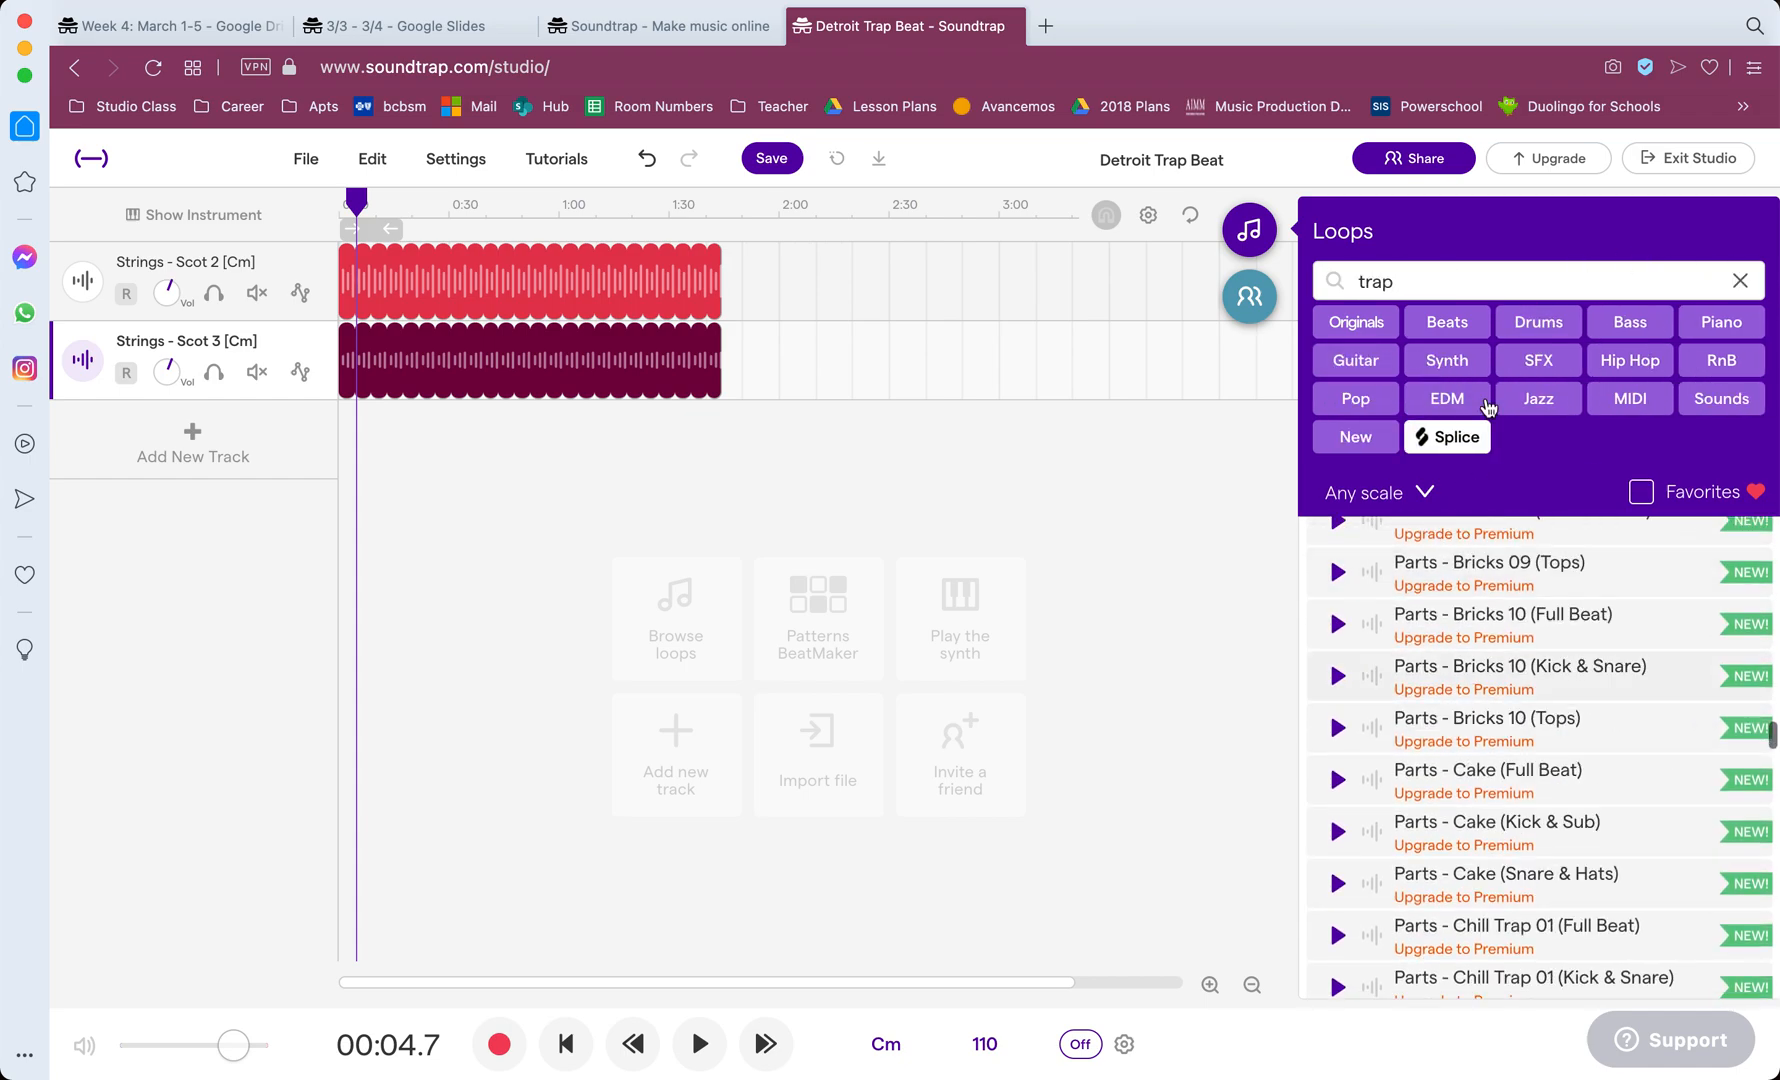
{"action": "left_click", "coordinate": [1538, 324]}
{"action": "scroll", "coordinate": [1498, 640], "scroll_direction": "up", "scroll_amount": 15}
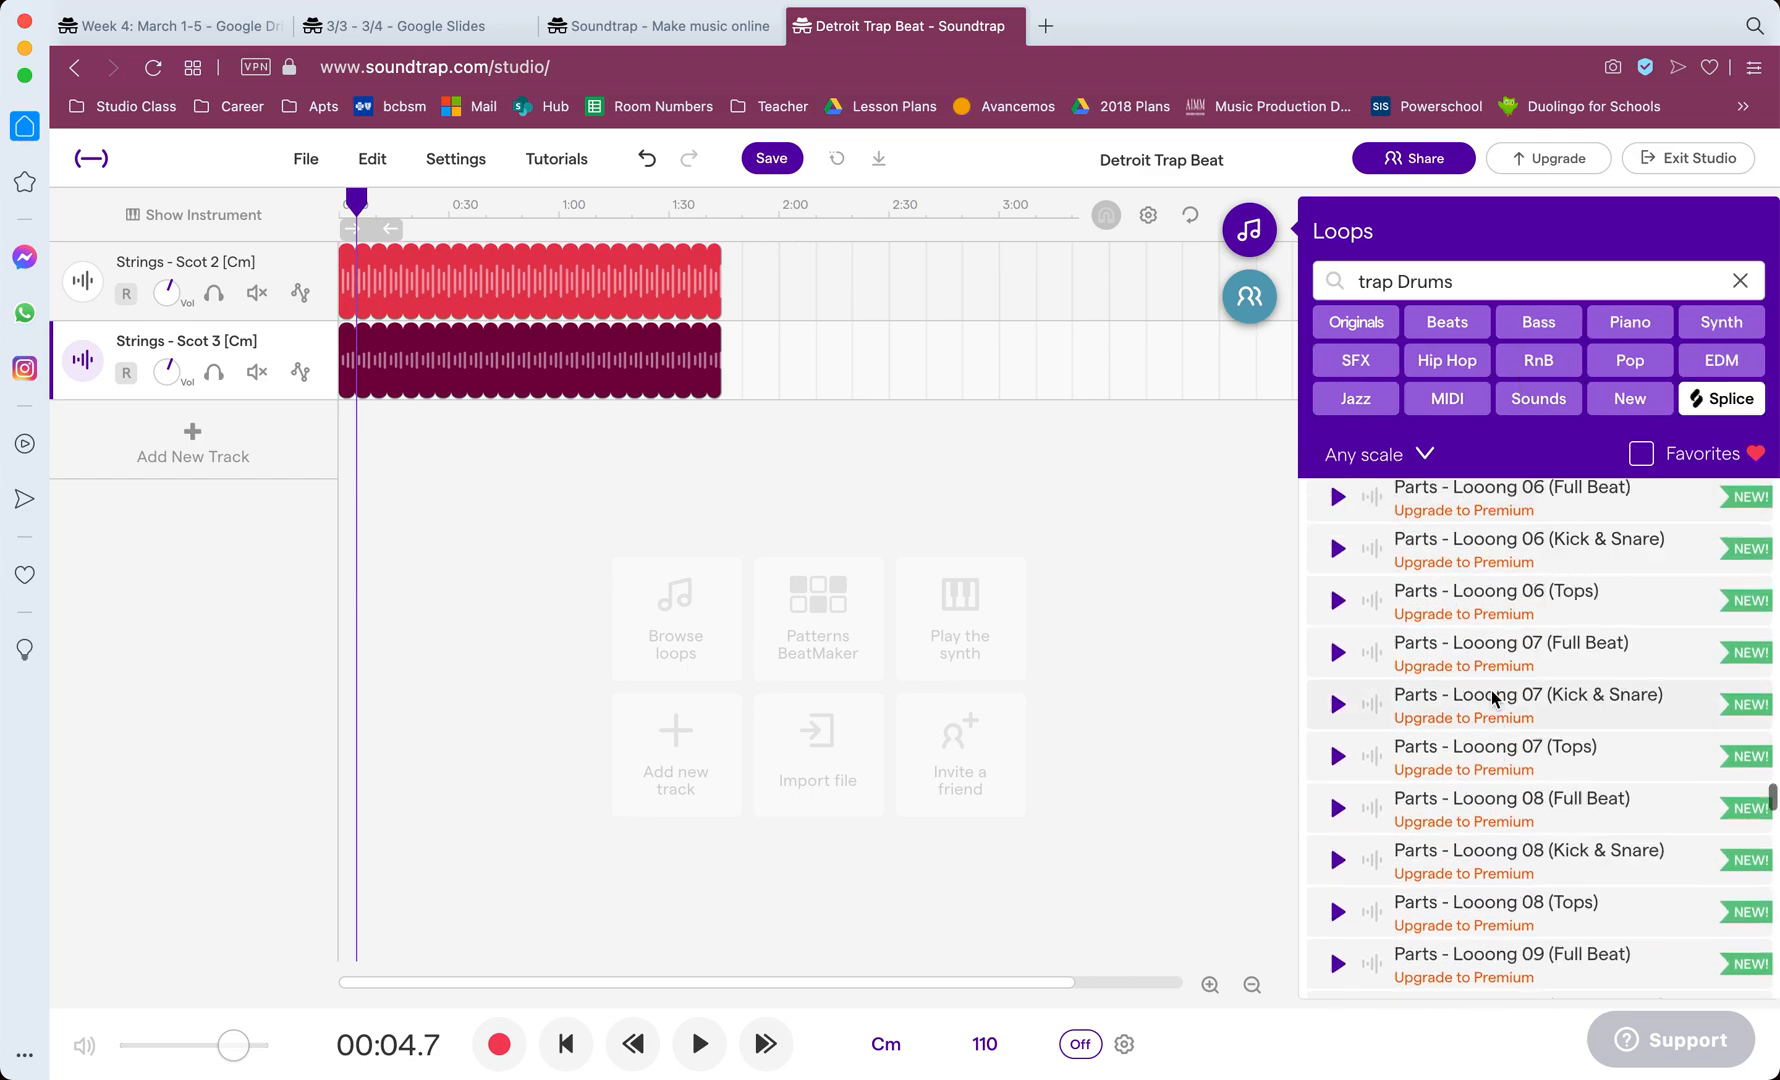
{"action": "scroll", "coordinate": [1494, 699], "scroll_direction": "up", "scroll_amount": 15}
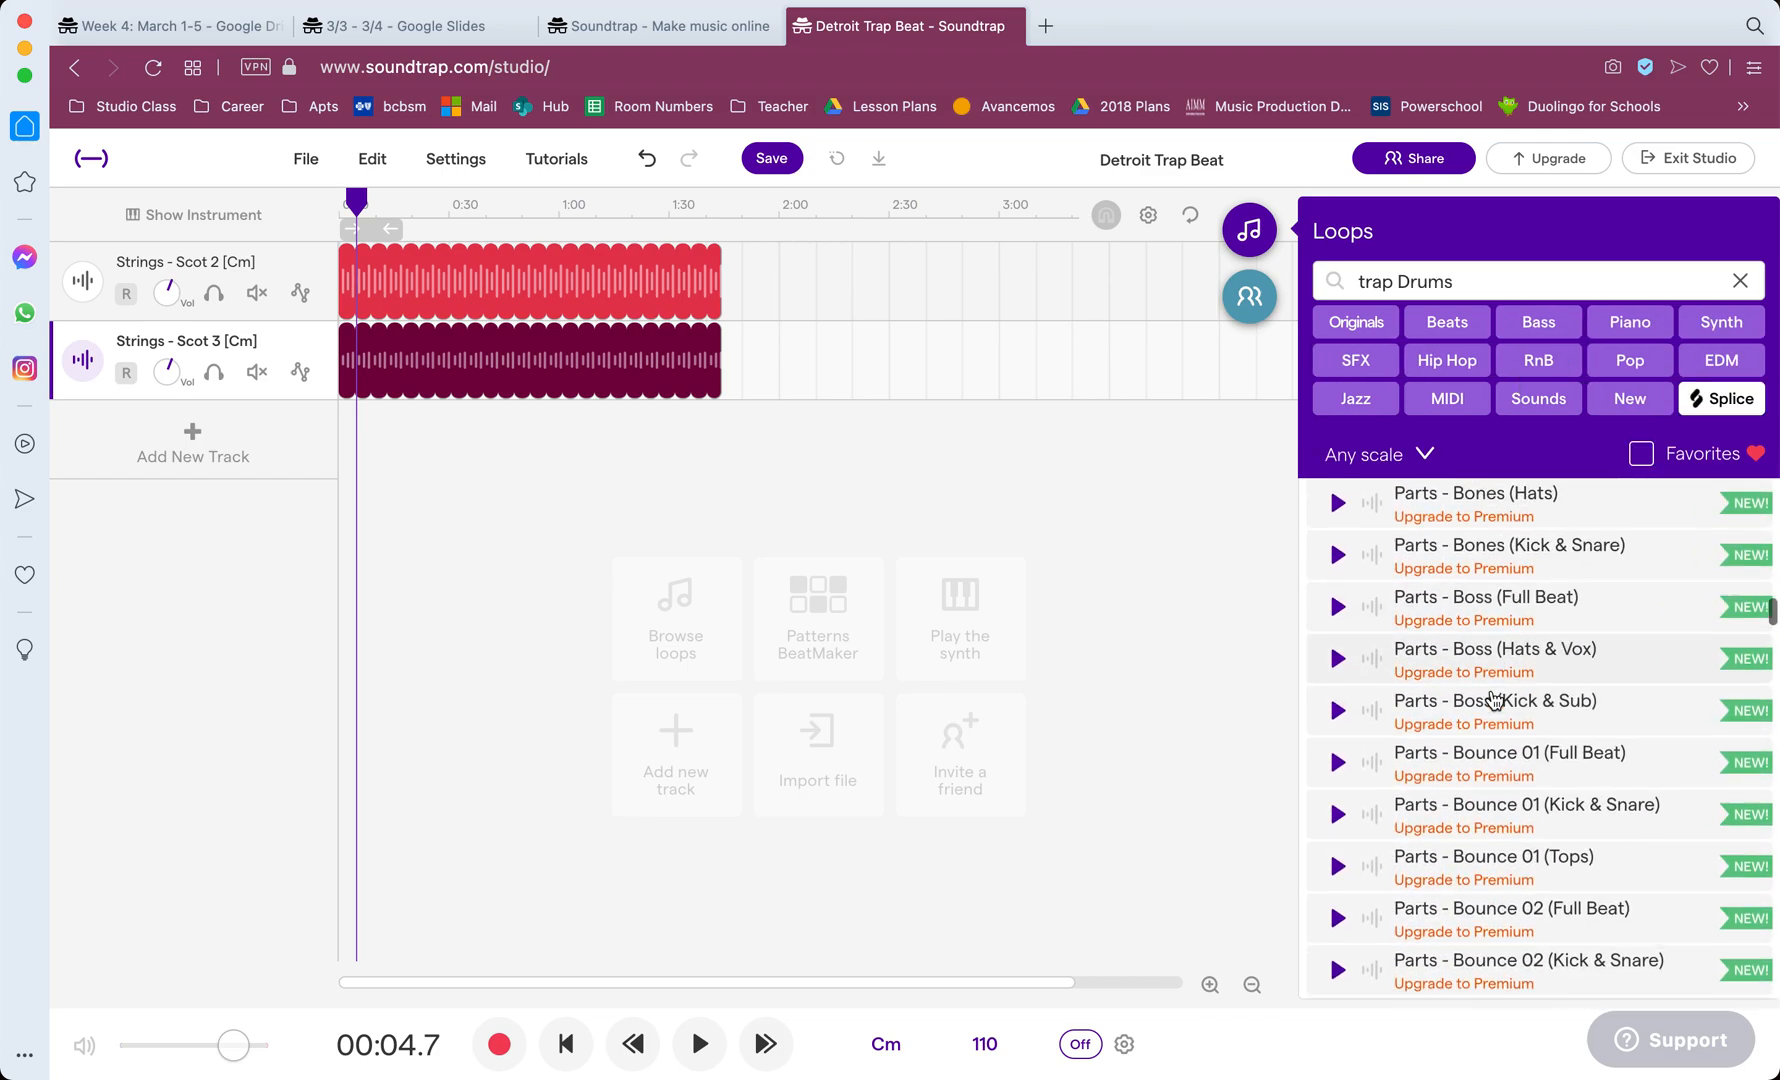
{"action": "scroll", "coordinate": [1494, 699], "scroll_direction": "up", "scroll_amount": 10}
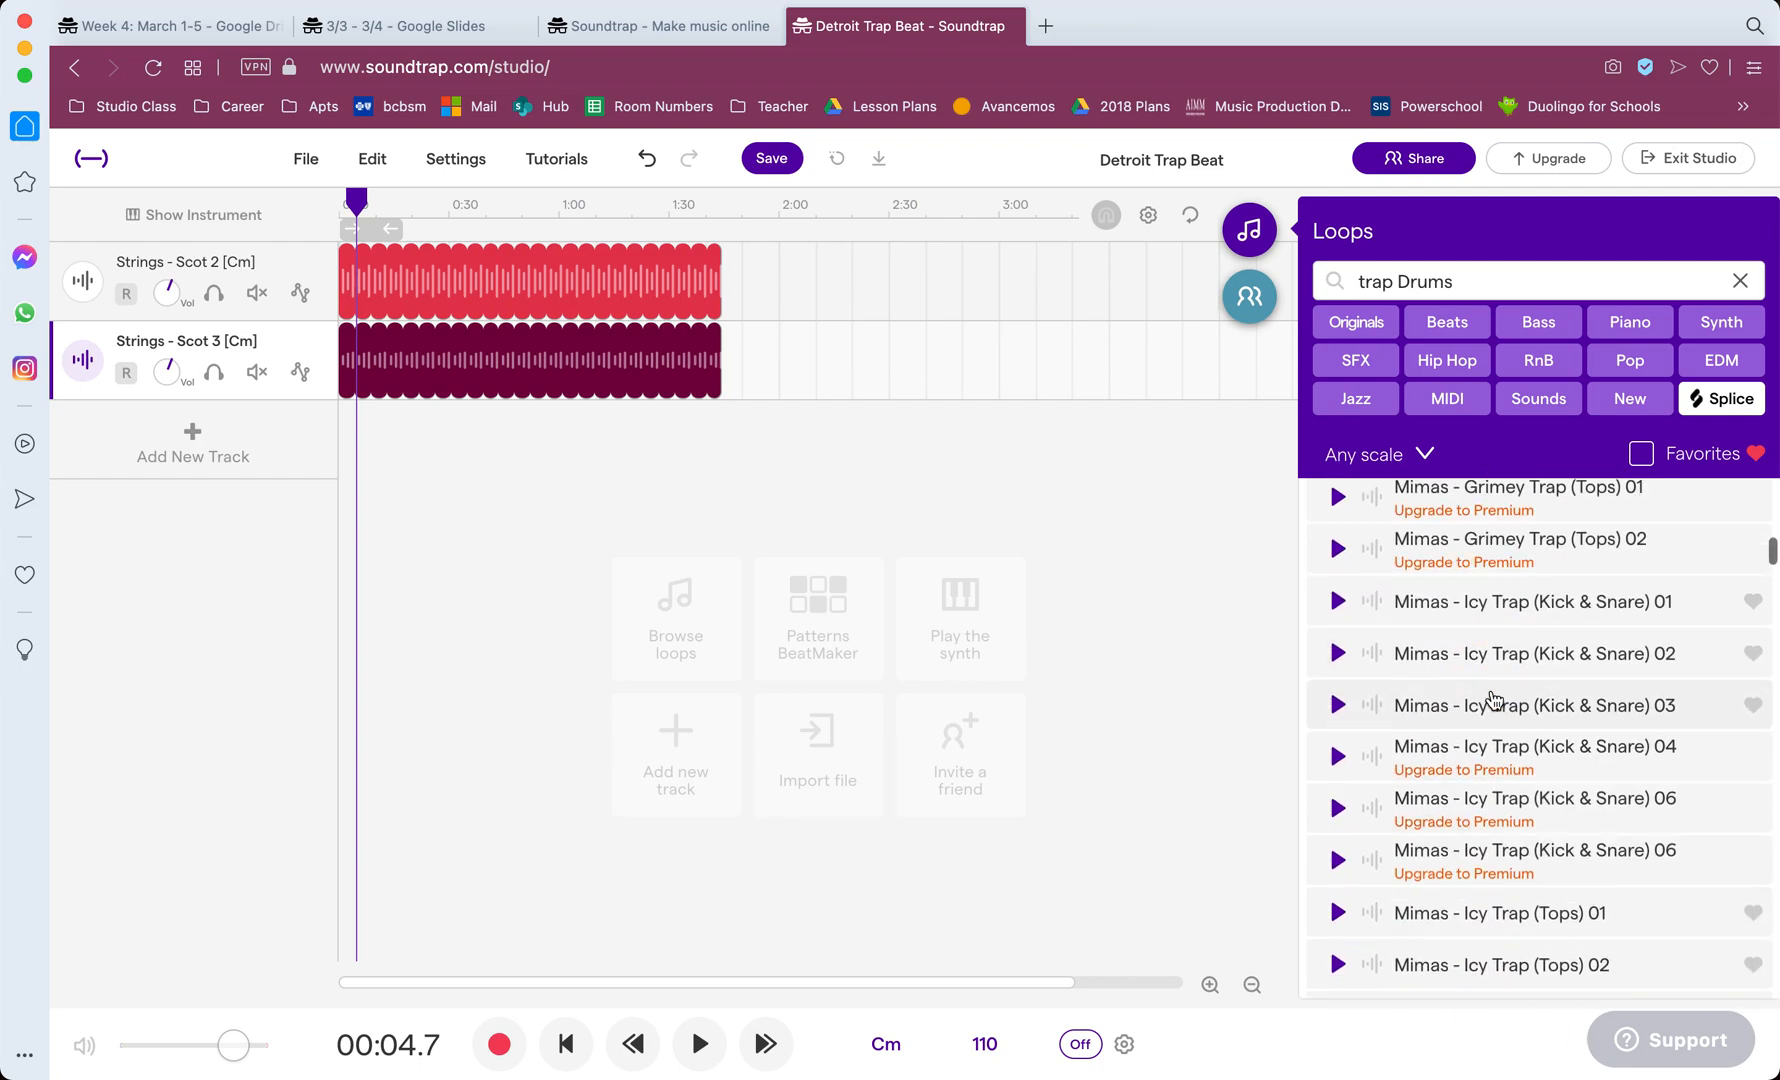
Step: Preview the Mimas - Icy Trap (Tops) 01, Icy Trap (Tops) 02 and Future Trap (Tops) 01 loops
{"action": "left_click", "coordinate": [1336, 843]}
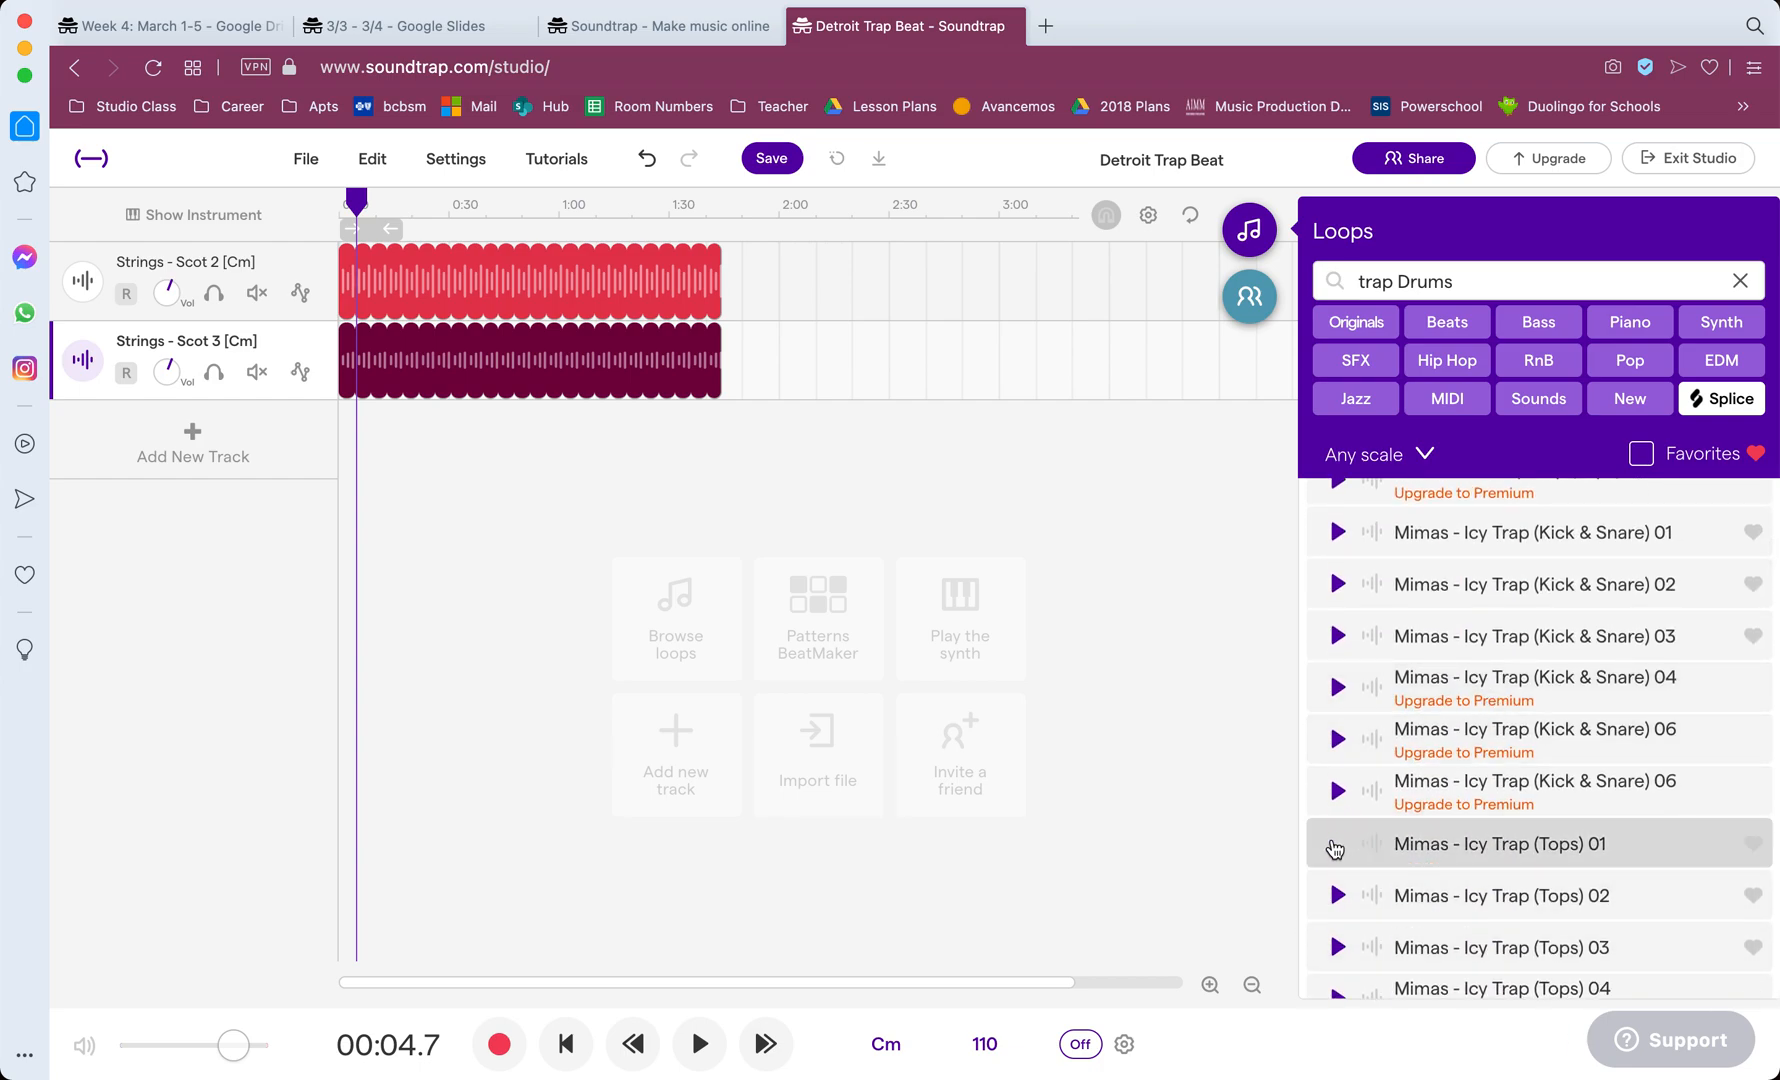
{"action": "scroll", "coordinate": [1338, 925], "scroll_direction": "down", "scroll_amount": 1}
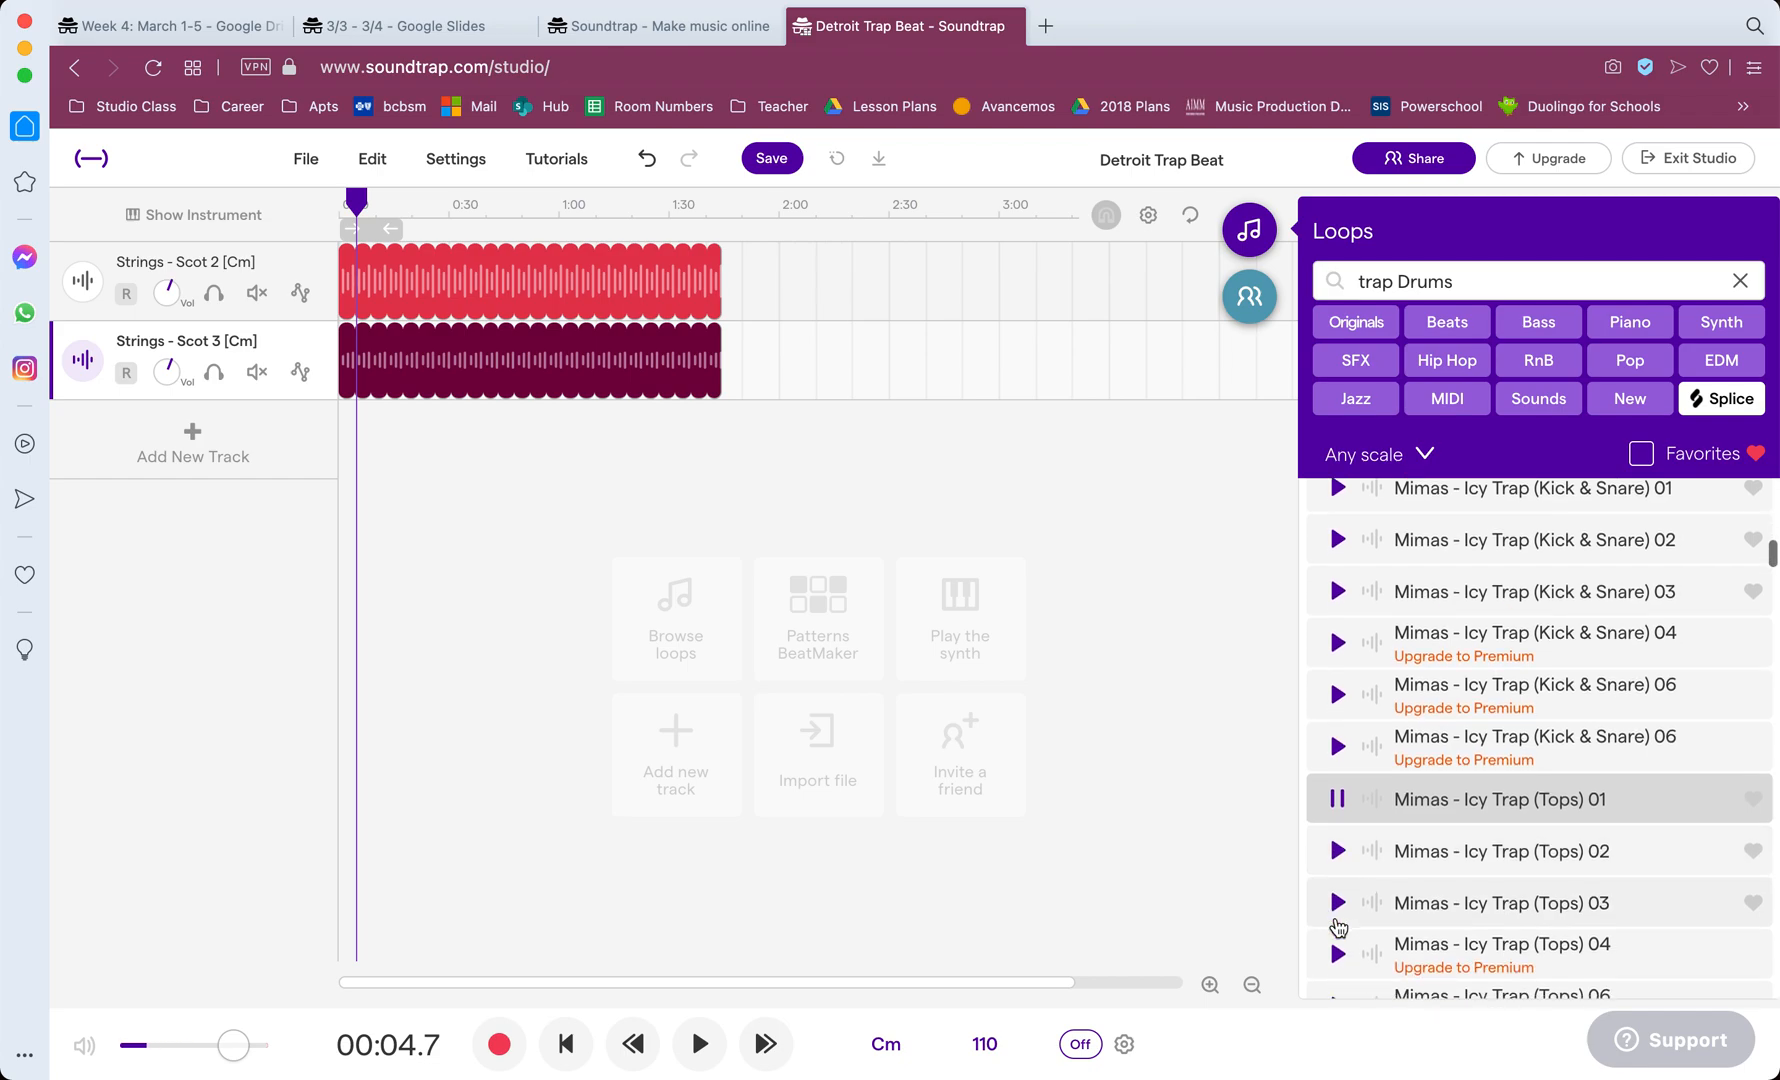
{"action": "left_click", "coordinate": [1338, 839]}
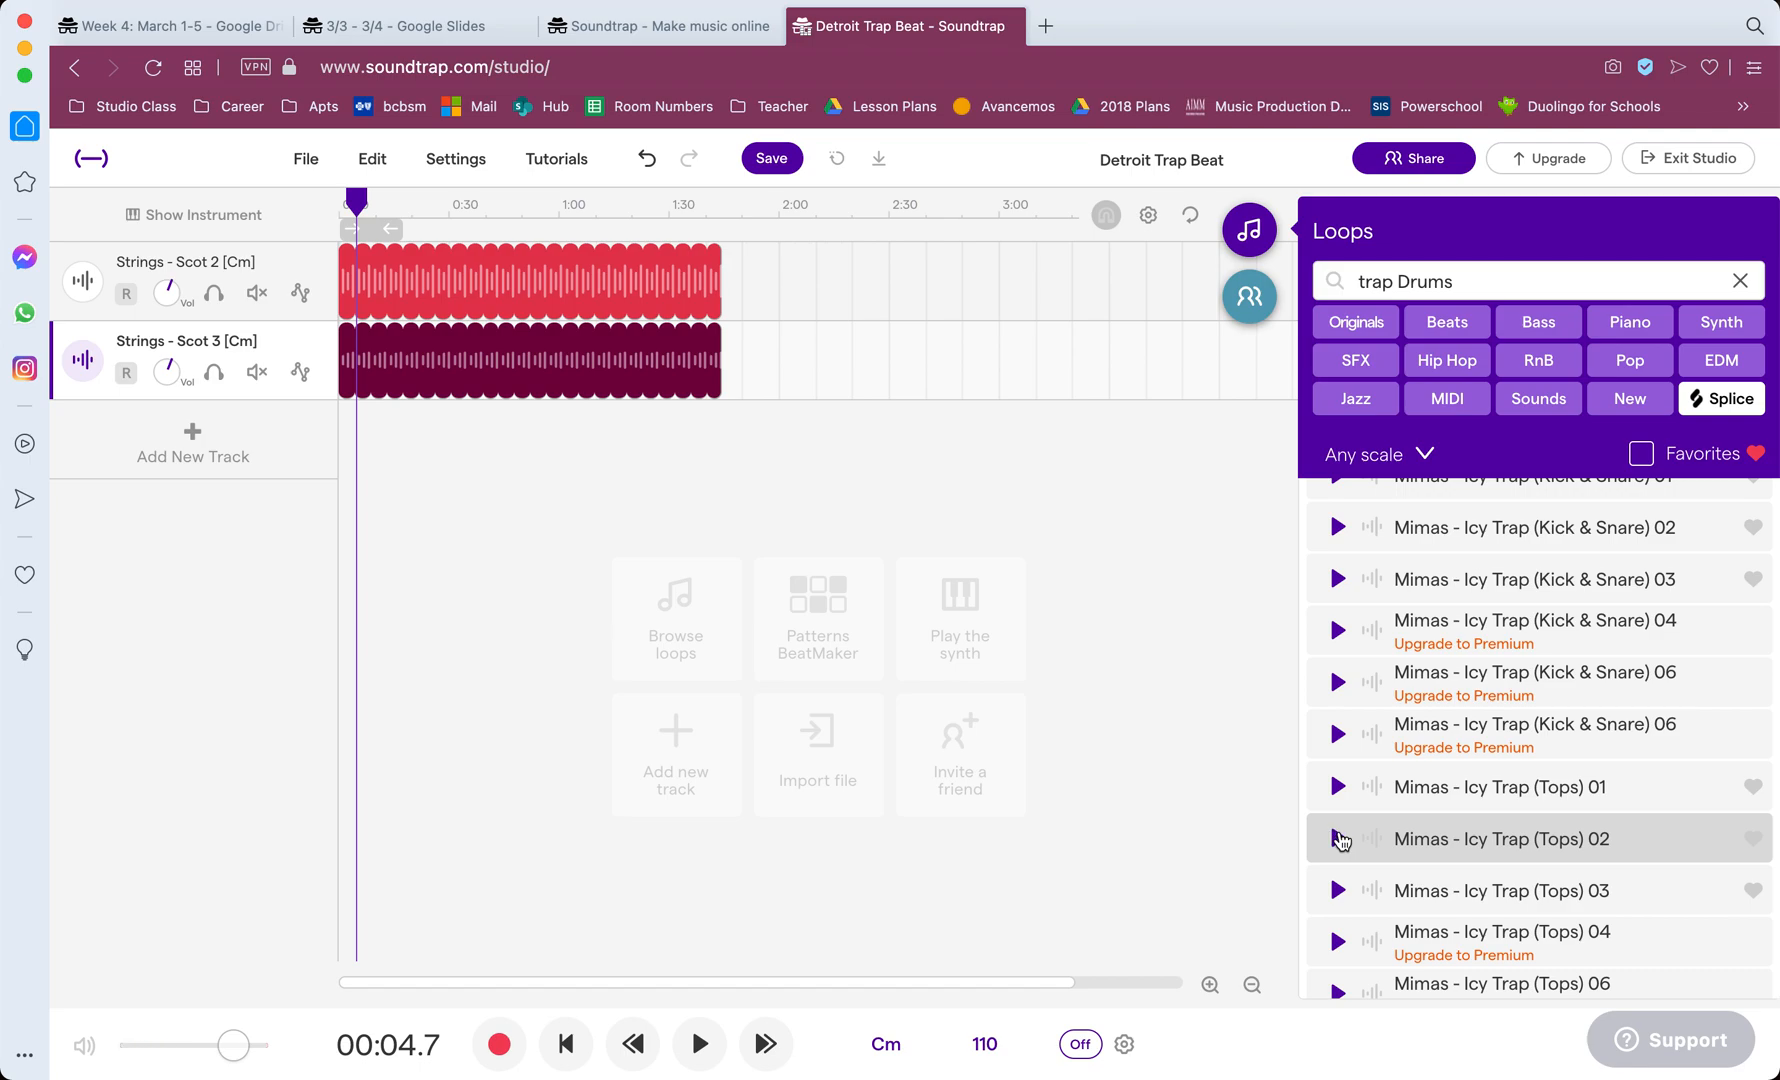
{"action": "scroll", "coordinate": [1340, 840], "scroll_direction": "up", "scroll_amount": 3}
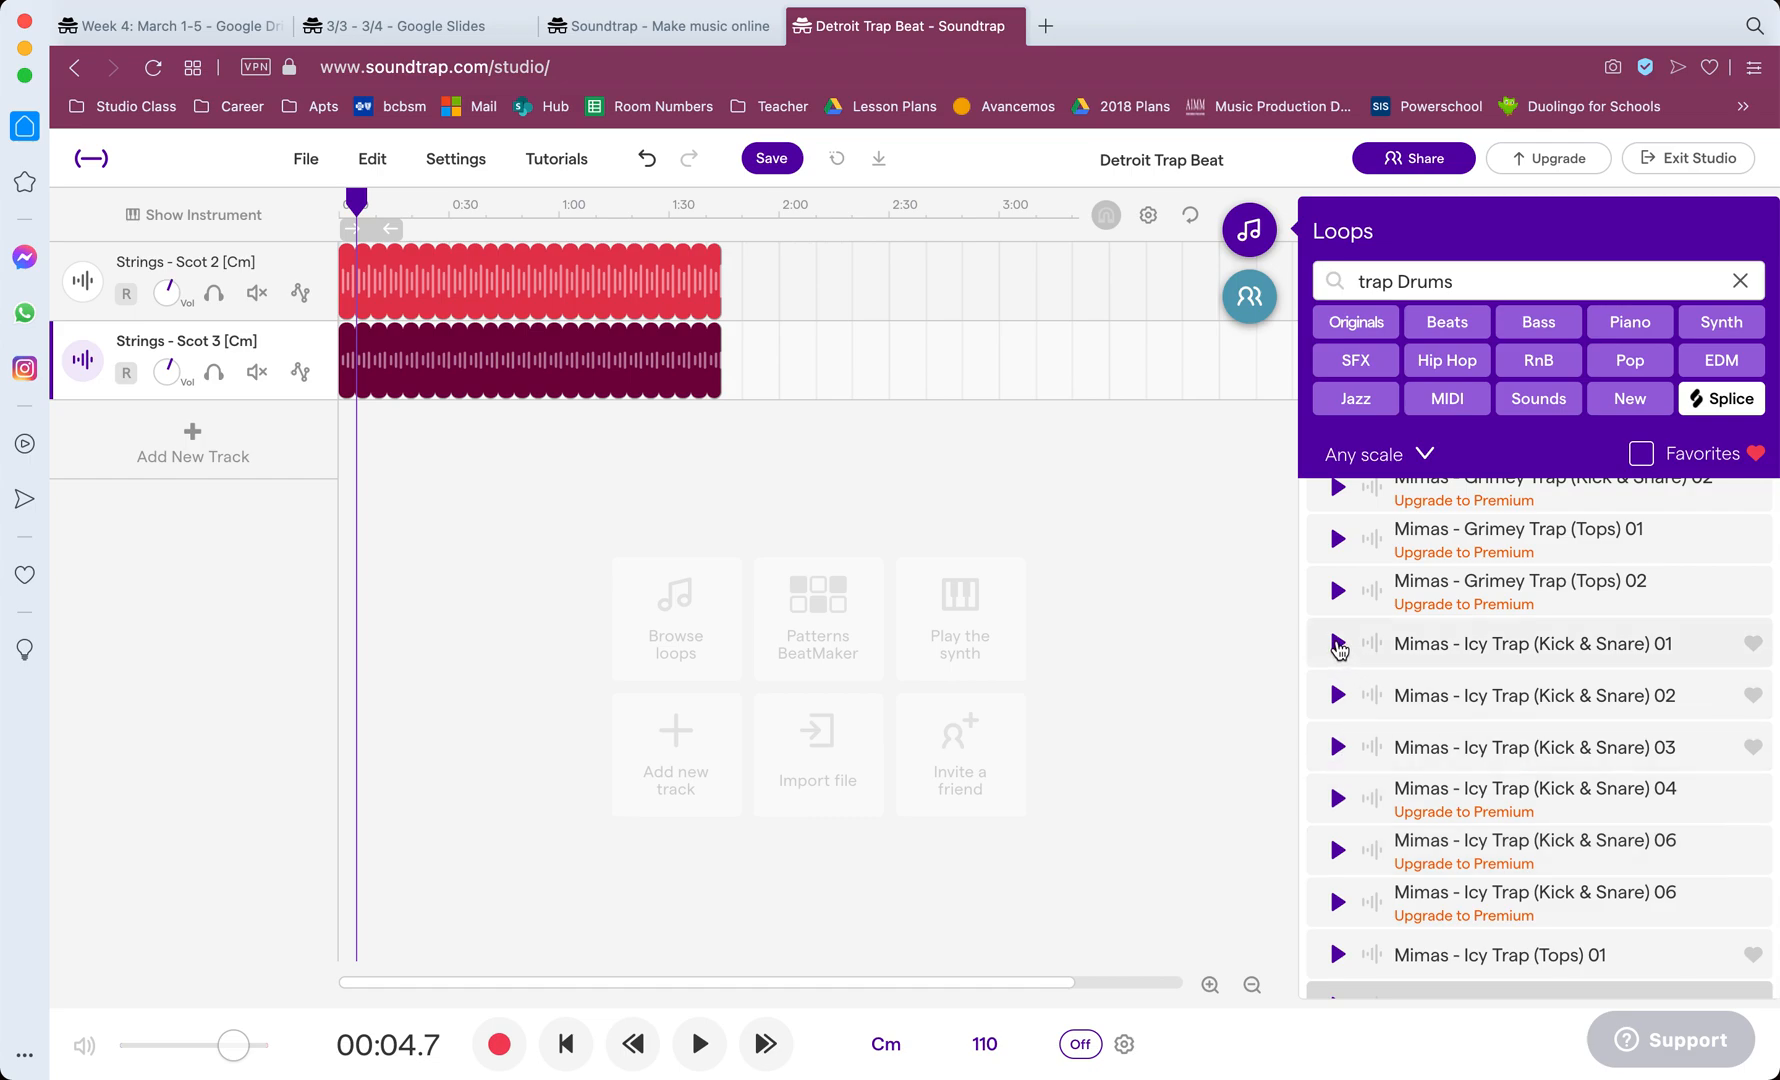
{"action": "scroll", "coordinate": [1338, 650], "scroll_direction": "up", "scroll_amount": 6}
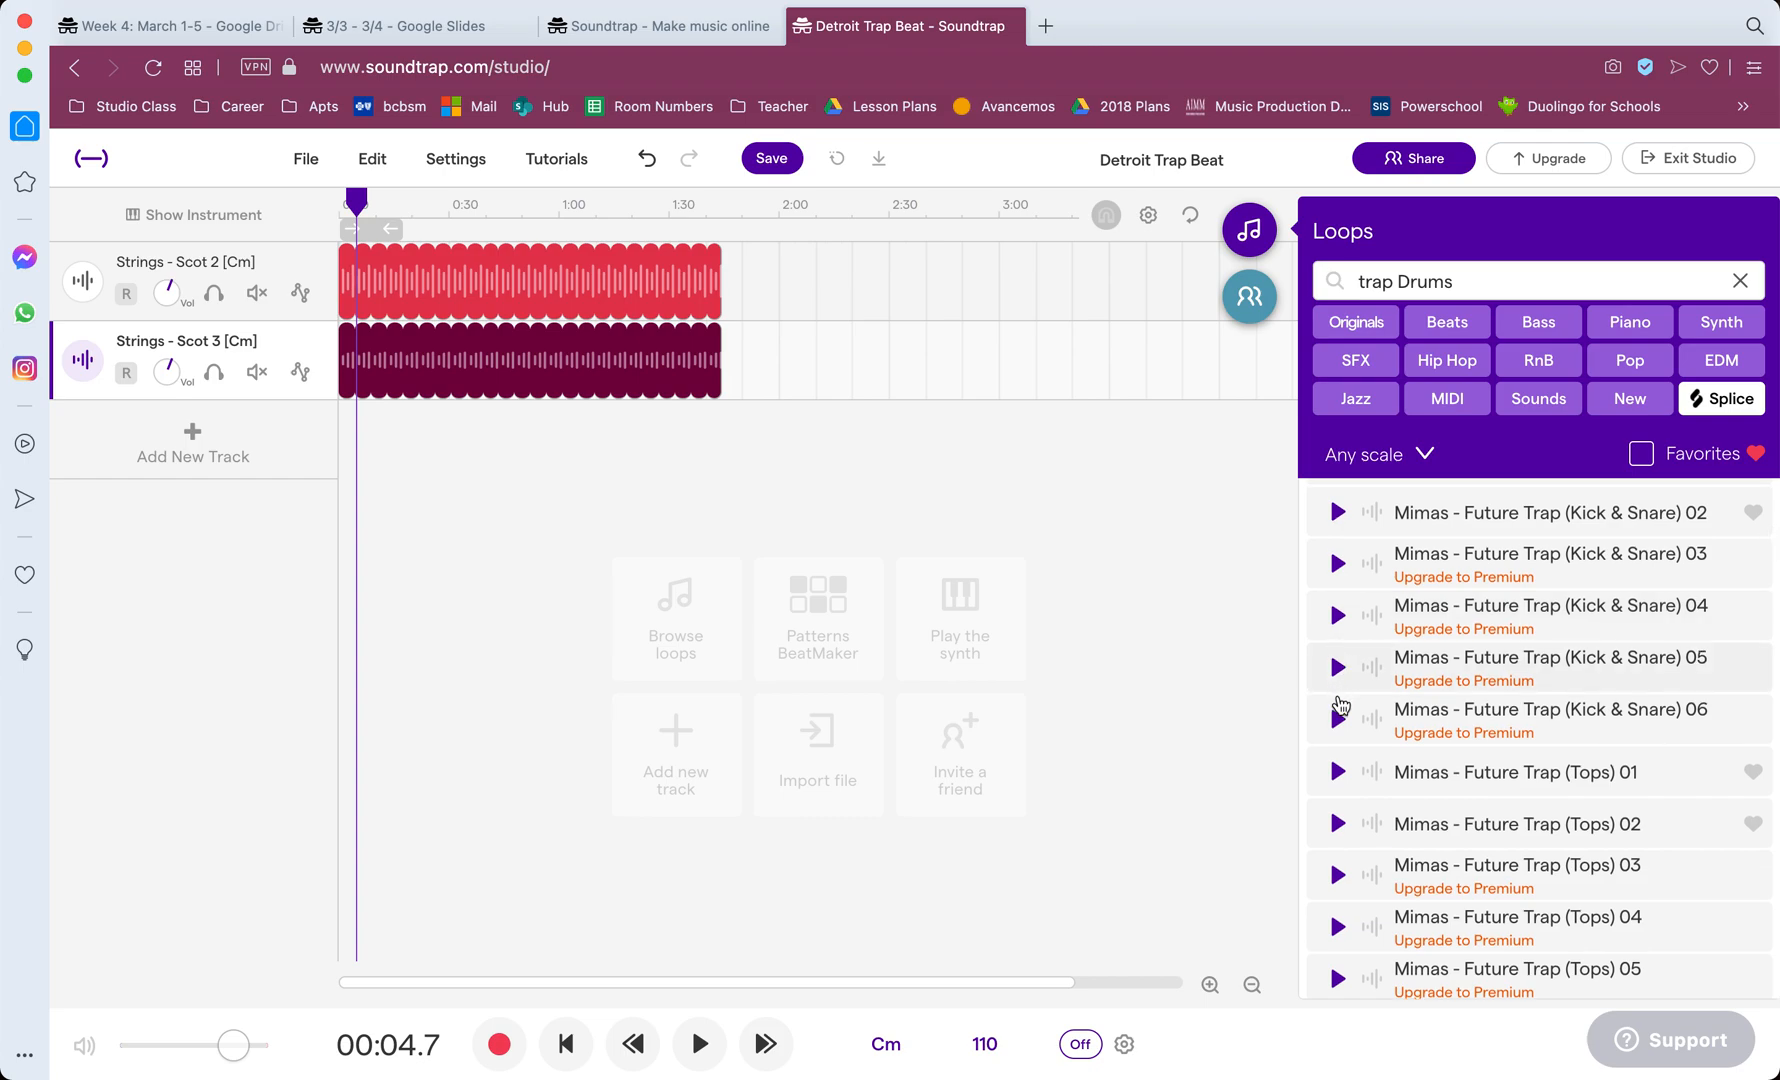
{"action": "left_click", "coordinate": [1338, 771]}
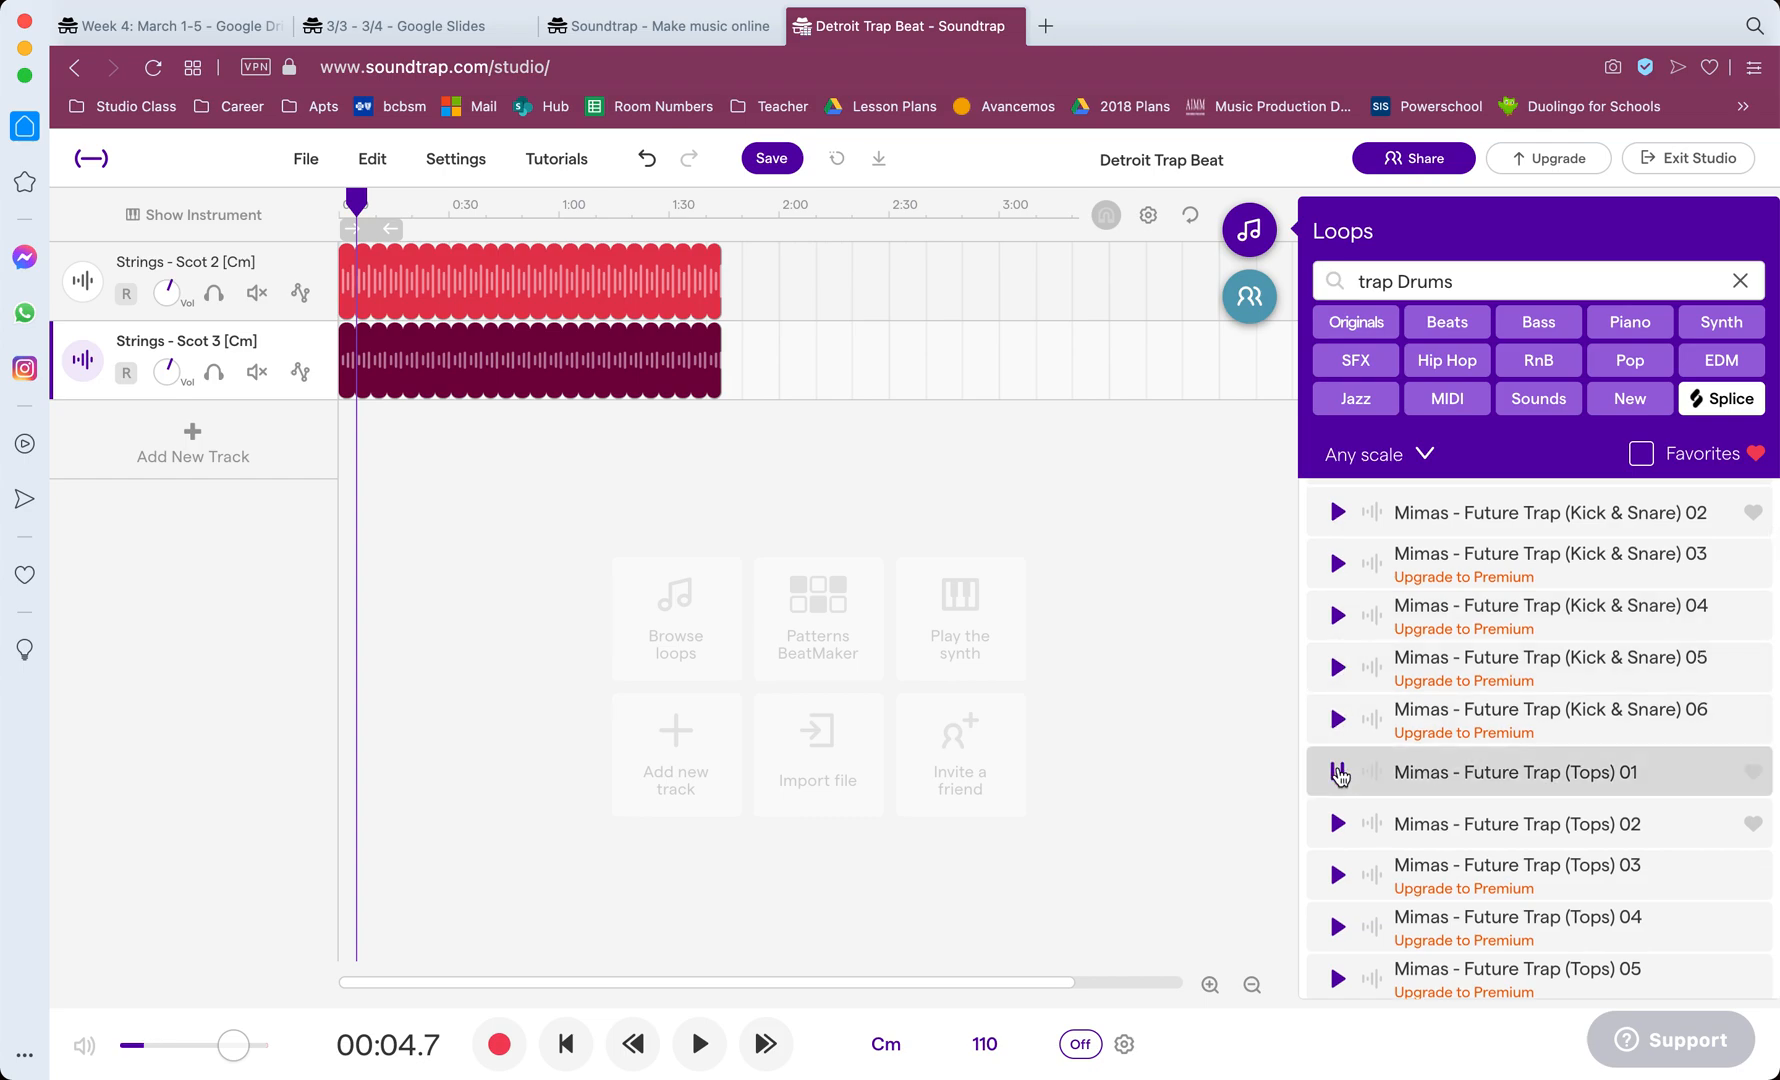
Step: Preview Drums - Acoustic Trap 1 and add it as a third track from the song's start, repeated to the end of the string tracks
{"action": "scroll", "coordinate": [1338, 775], "scroll_direction": "up", "scroll_amount": 15}
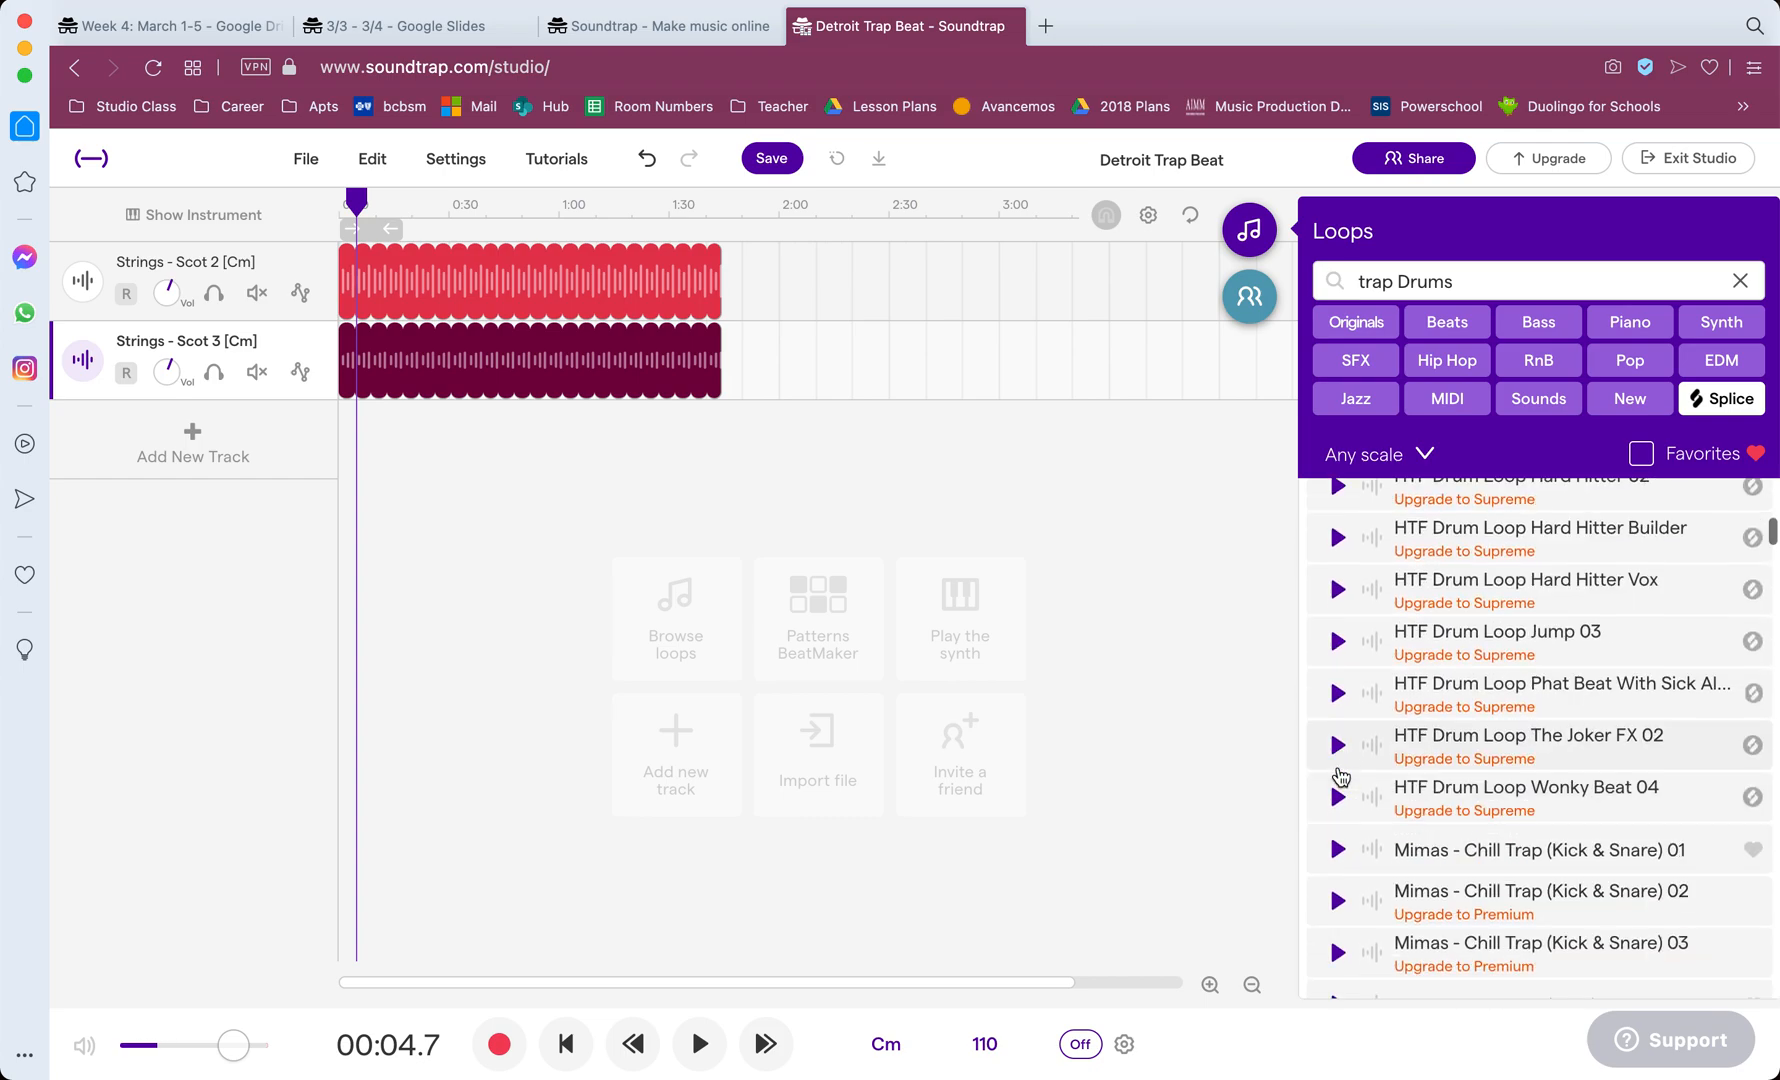
{"action": "scroll", "coordinate": [1340, 778], "scroll_direction": "up", "scroll_amount": 2}
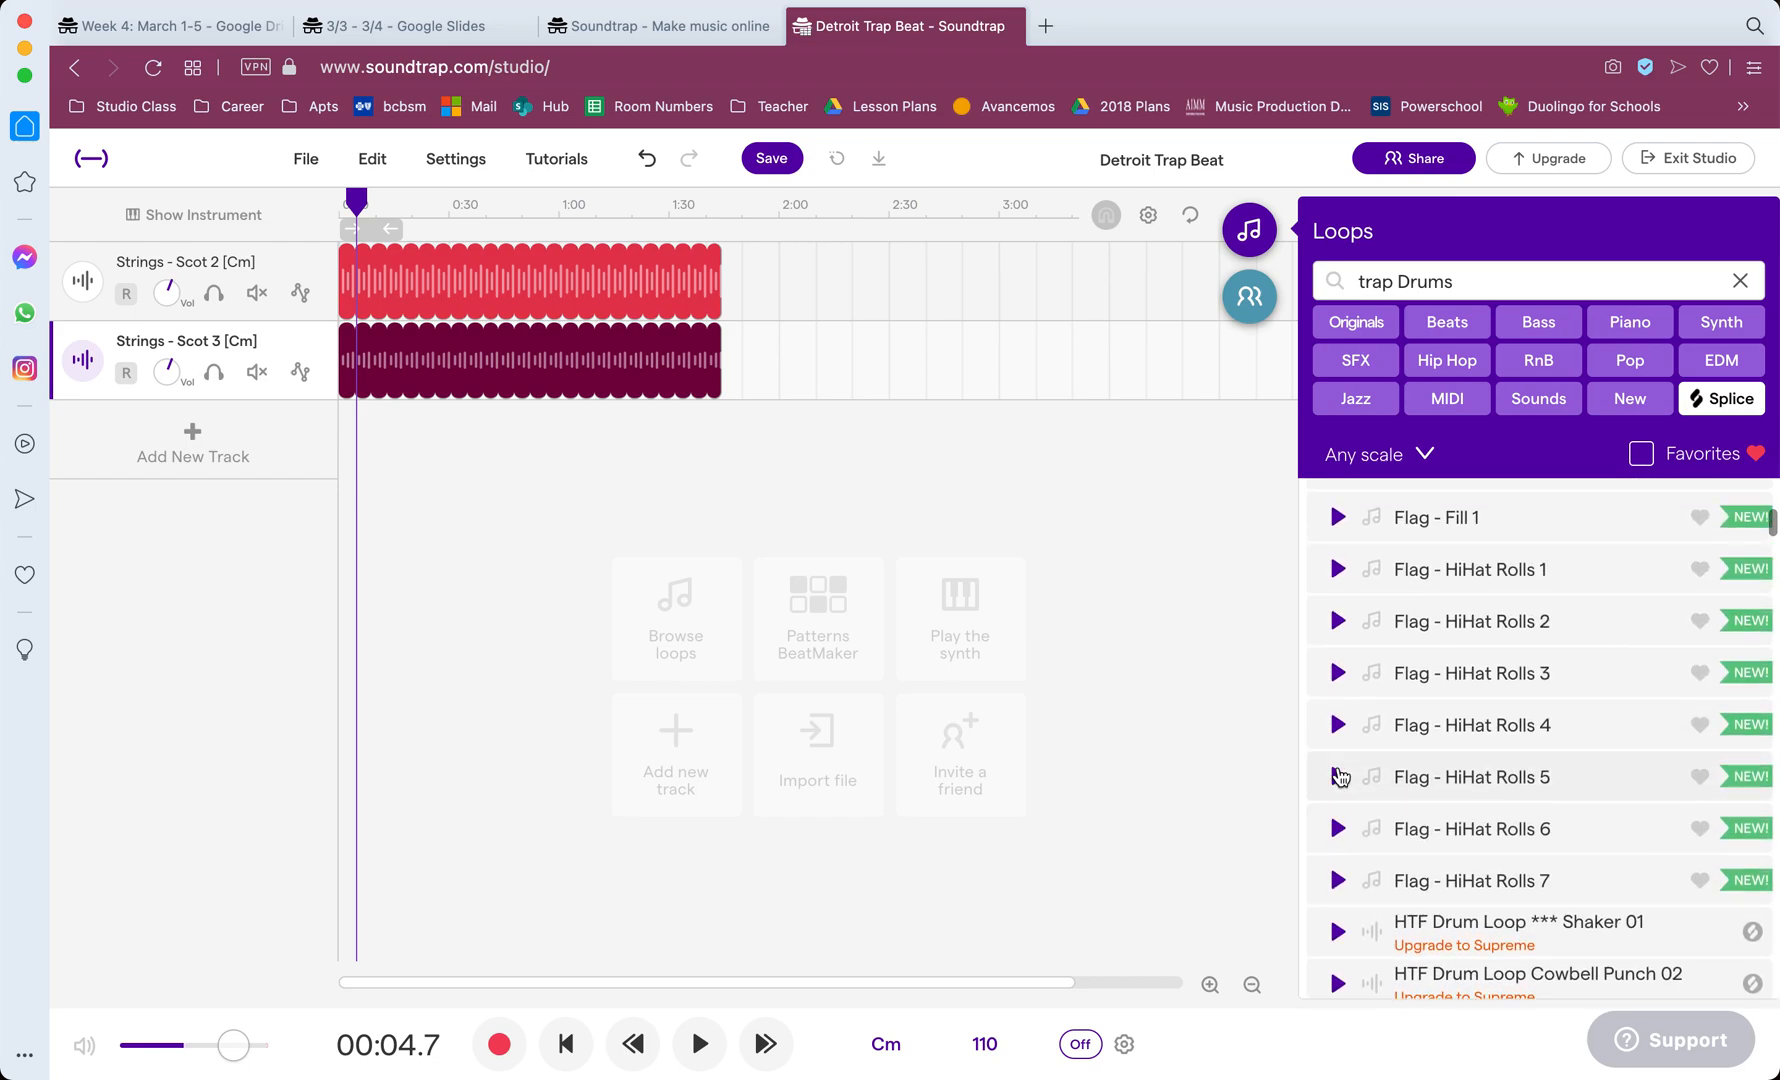
{"action": "scroll", "coordinate": [1340, 777], "scroll_direction": "up", "scroll_amount": 7}
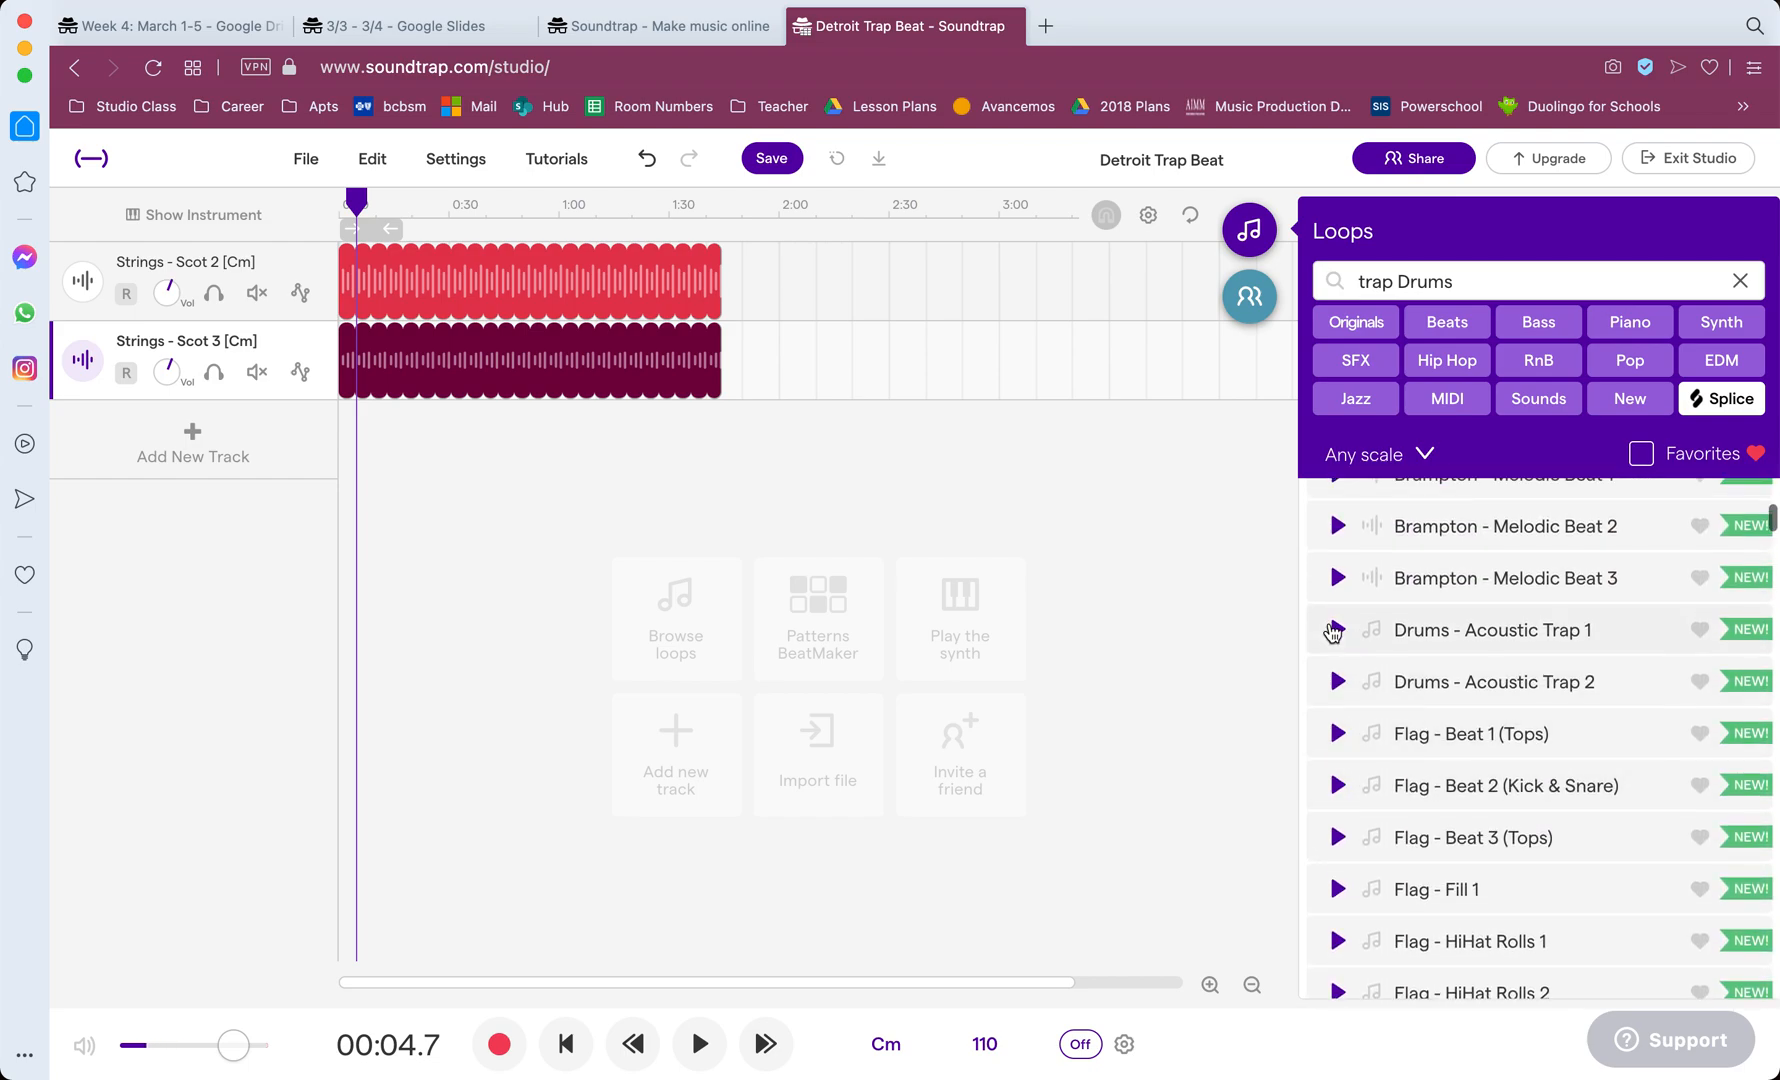
{"action": "left_click", "coordinate": [1335, 630]}
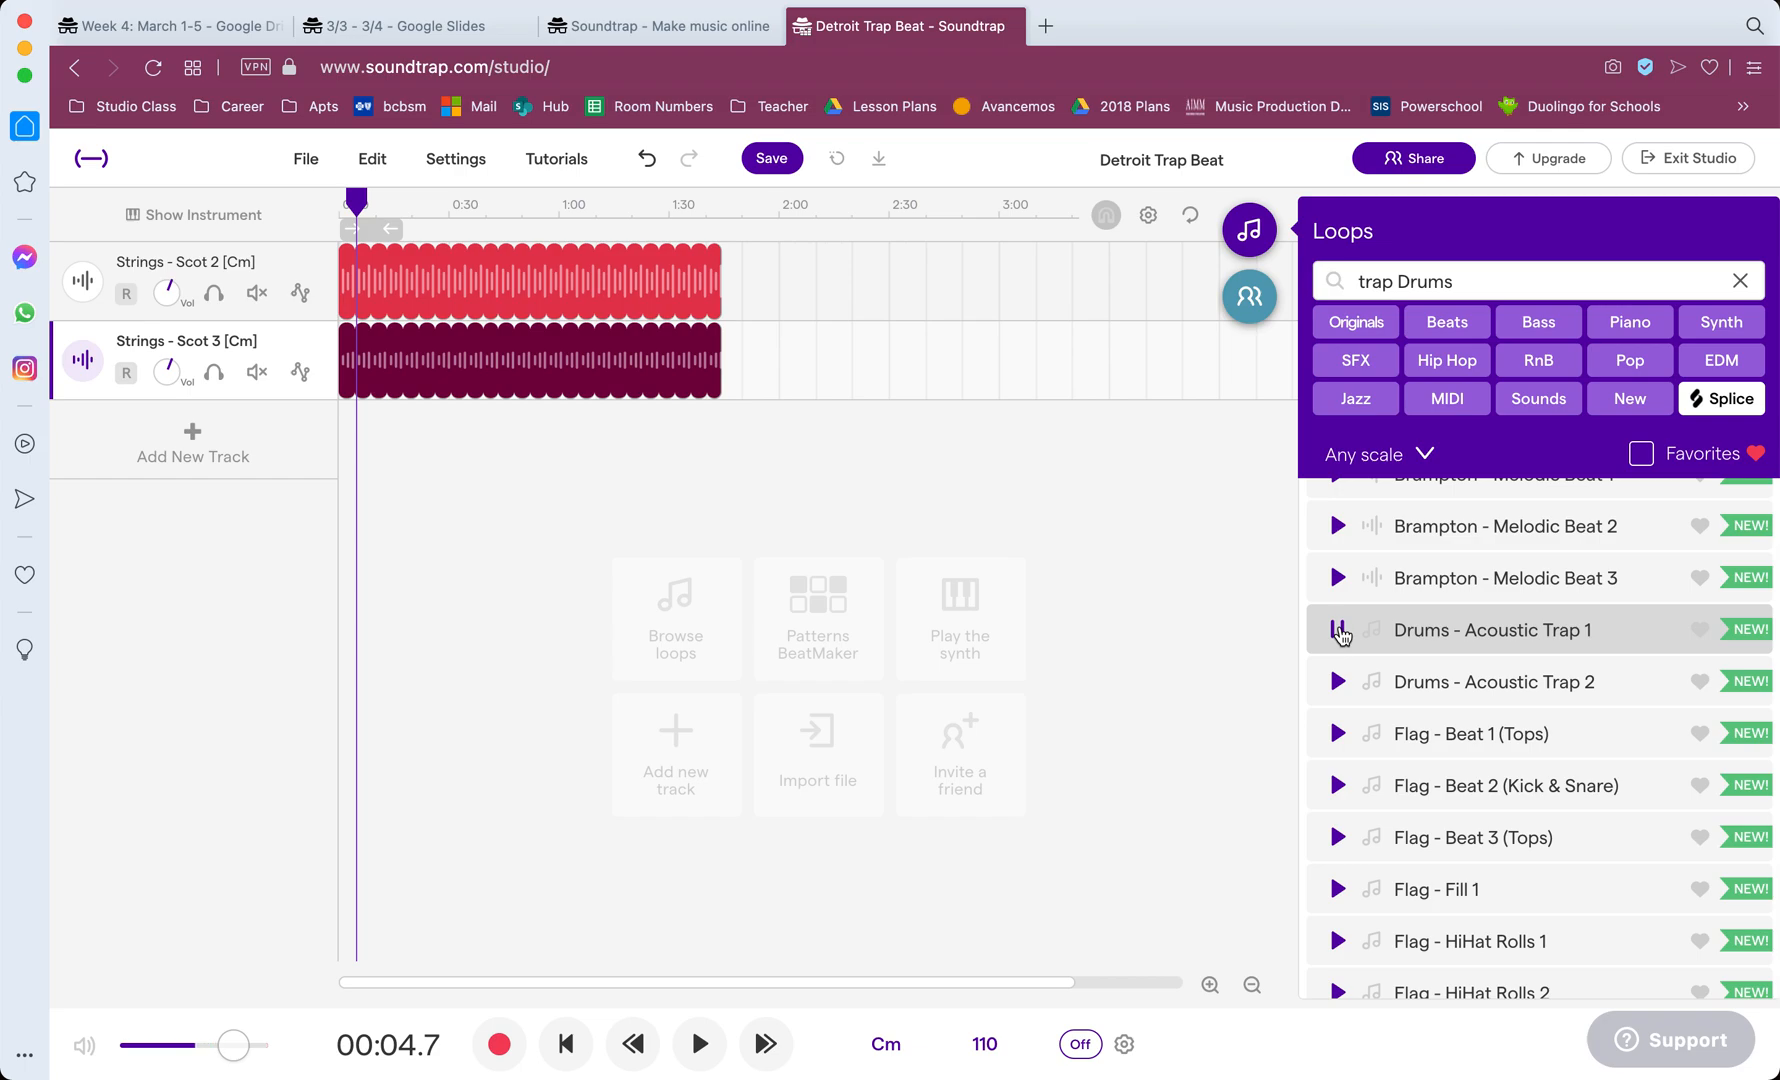
{"action": "left_click", "coordinate": [1339, 631]}
{"action": "left_click_drag", "start_coordinate": [1468, 630], "coordinate": [369, 492]}
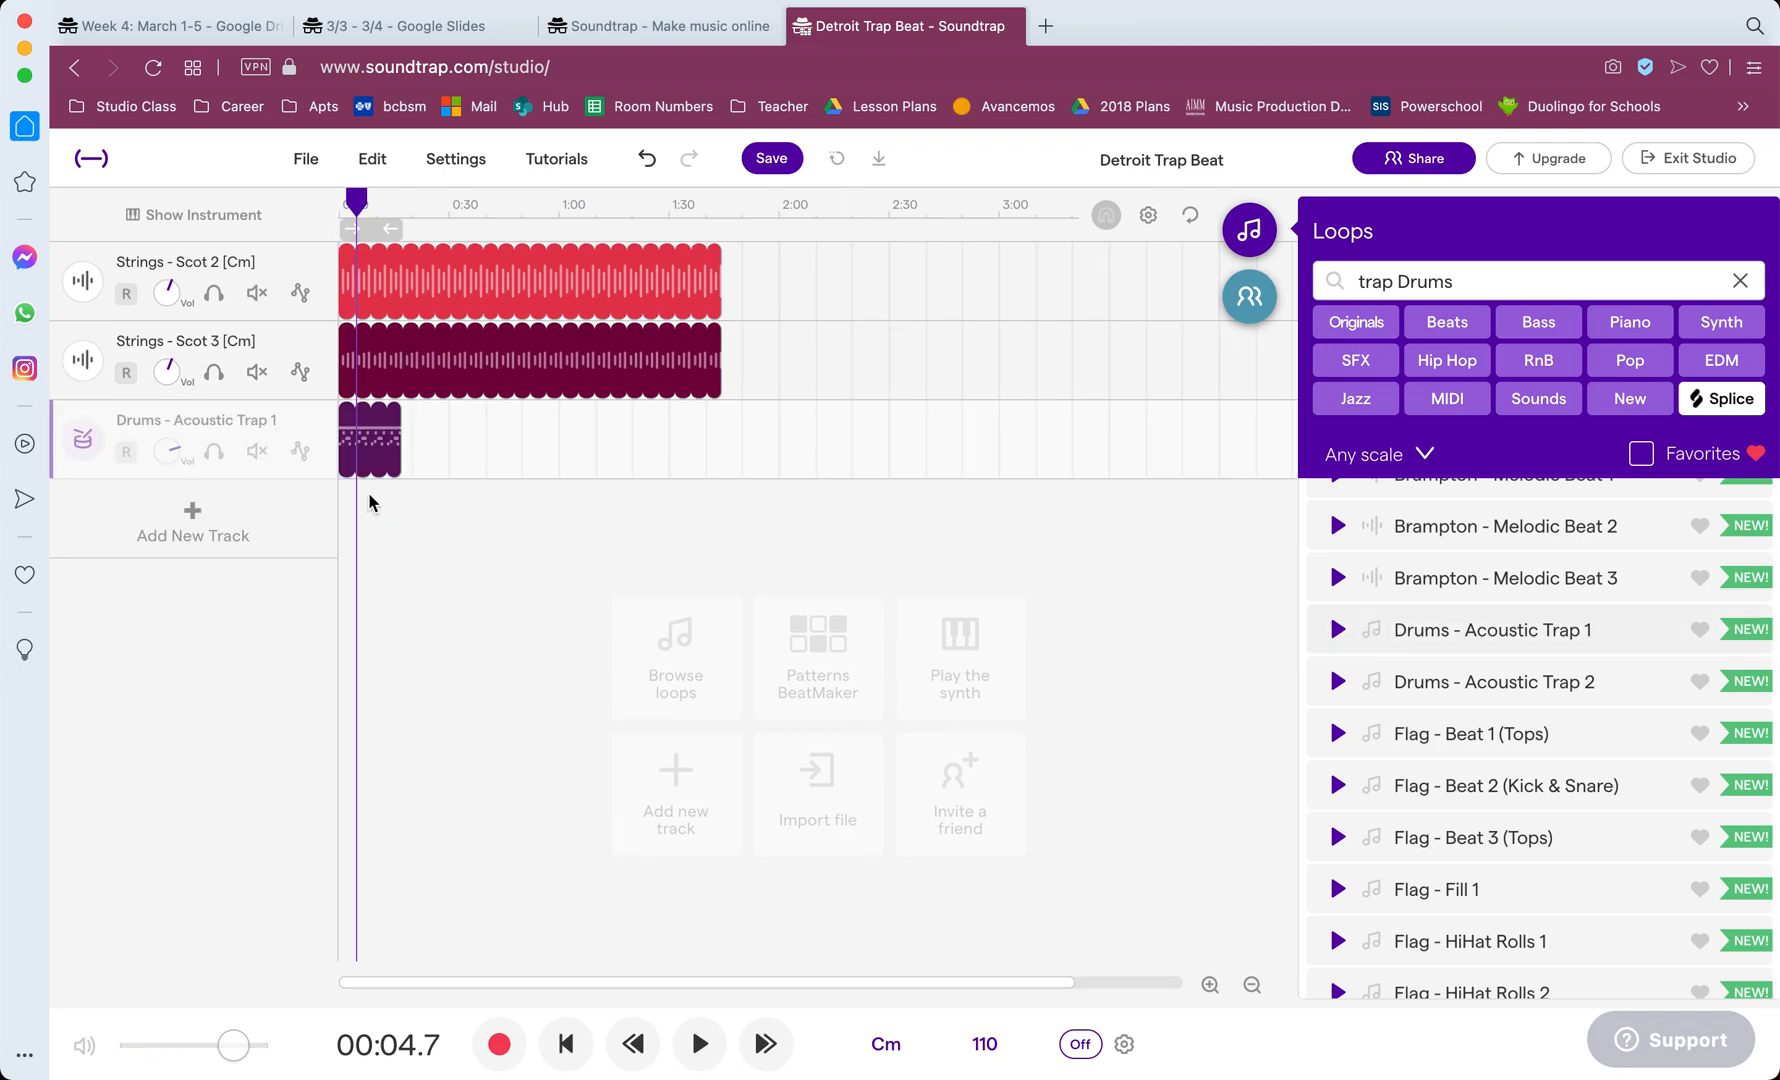
{"action": "left_click_drag", "start_coordinate": [391, 416], "coordinate": [720, 412]}
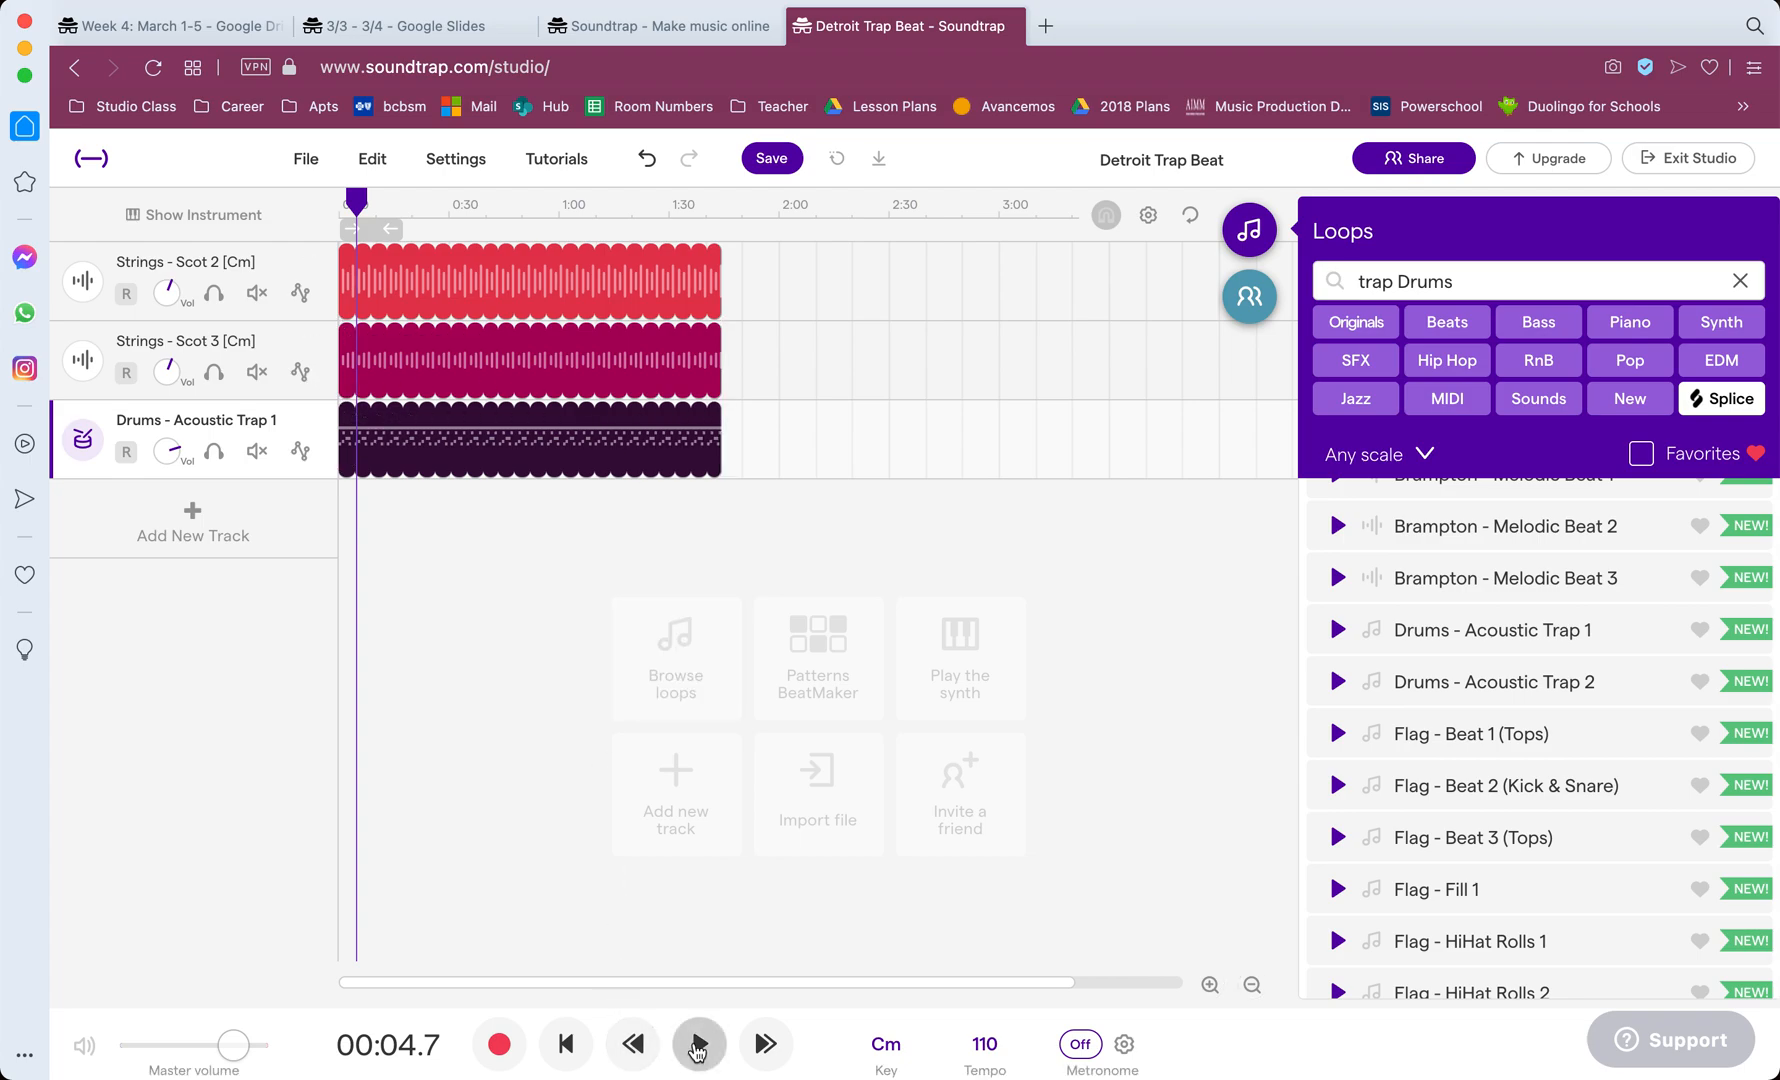
Step: Play the two string tracks and the drum track together, restarting playback near the beginning of the song
{"action": "left_click", "coordinate": [698, 1049]}
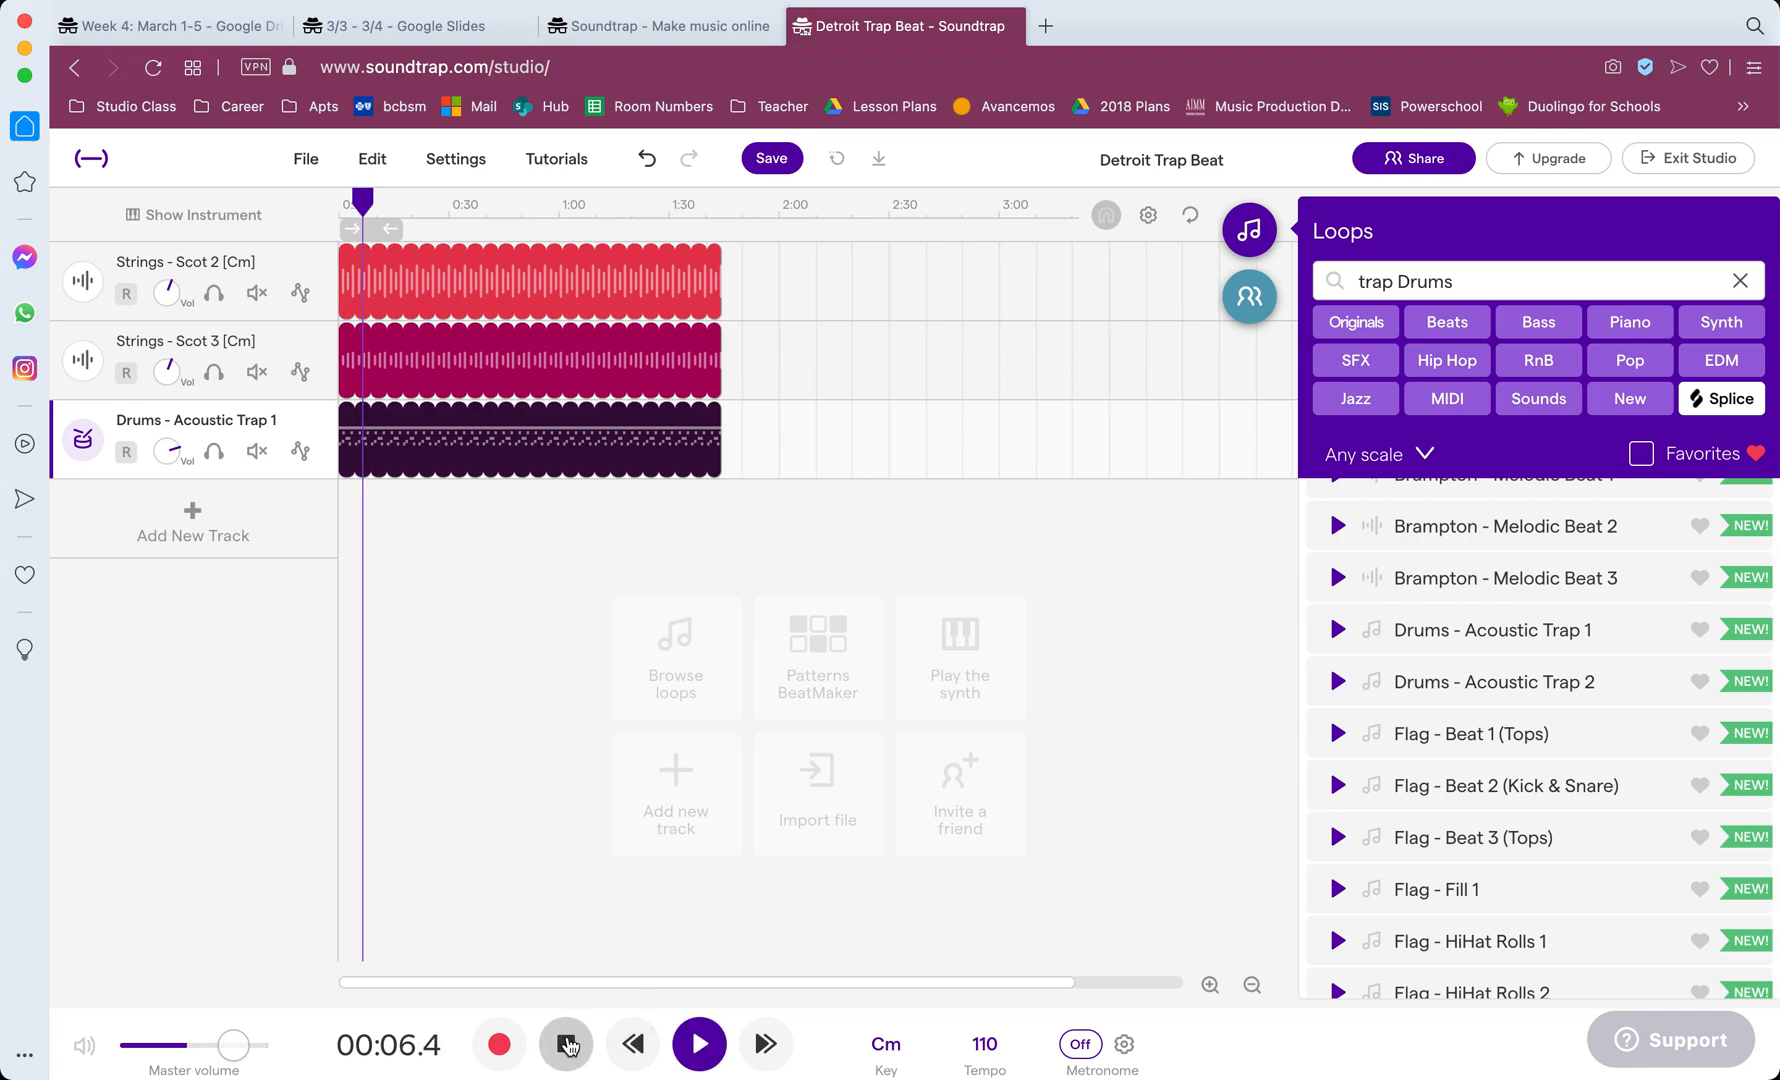
{"action": "left_click", "coordinate": [566, 1045]}
{"action": "left_click", "coordinate": [632, 1044]}
{"action": "left_click", "coordinate": [697, 1044]}
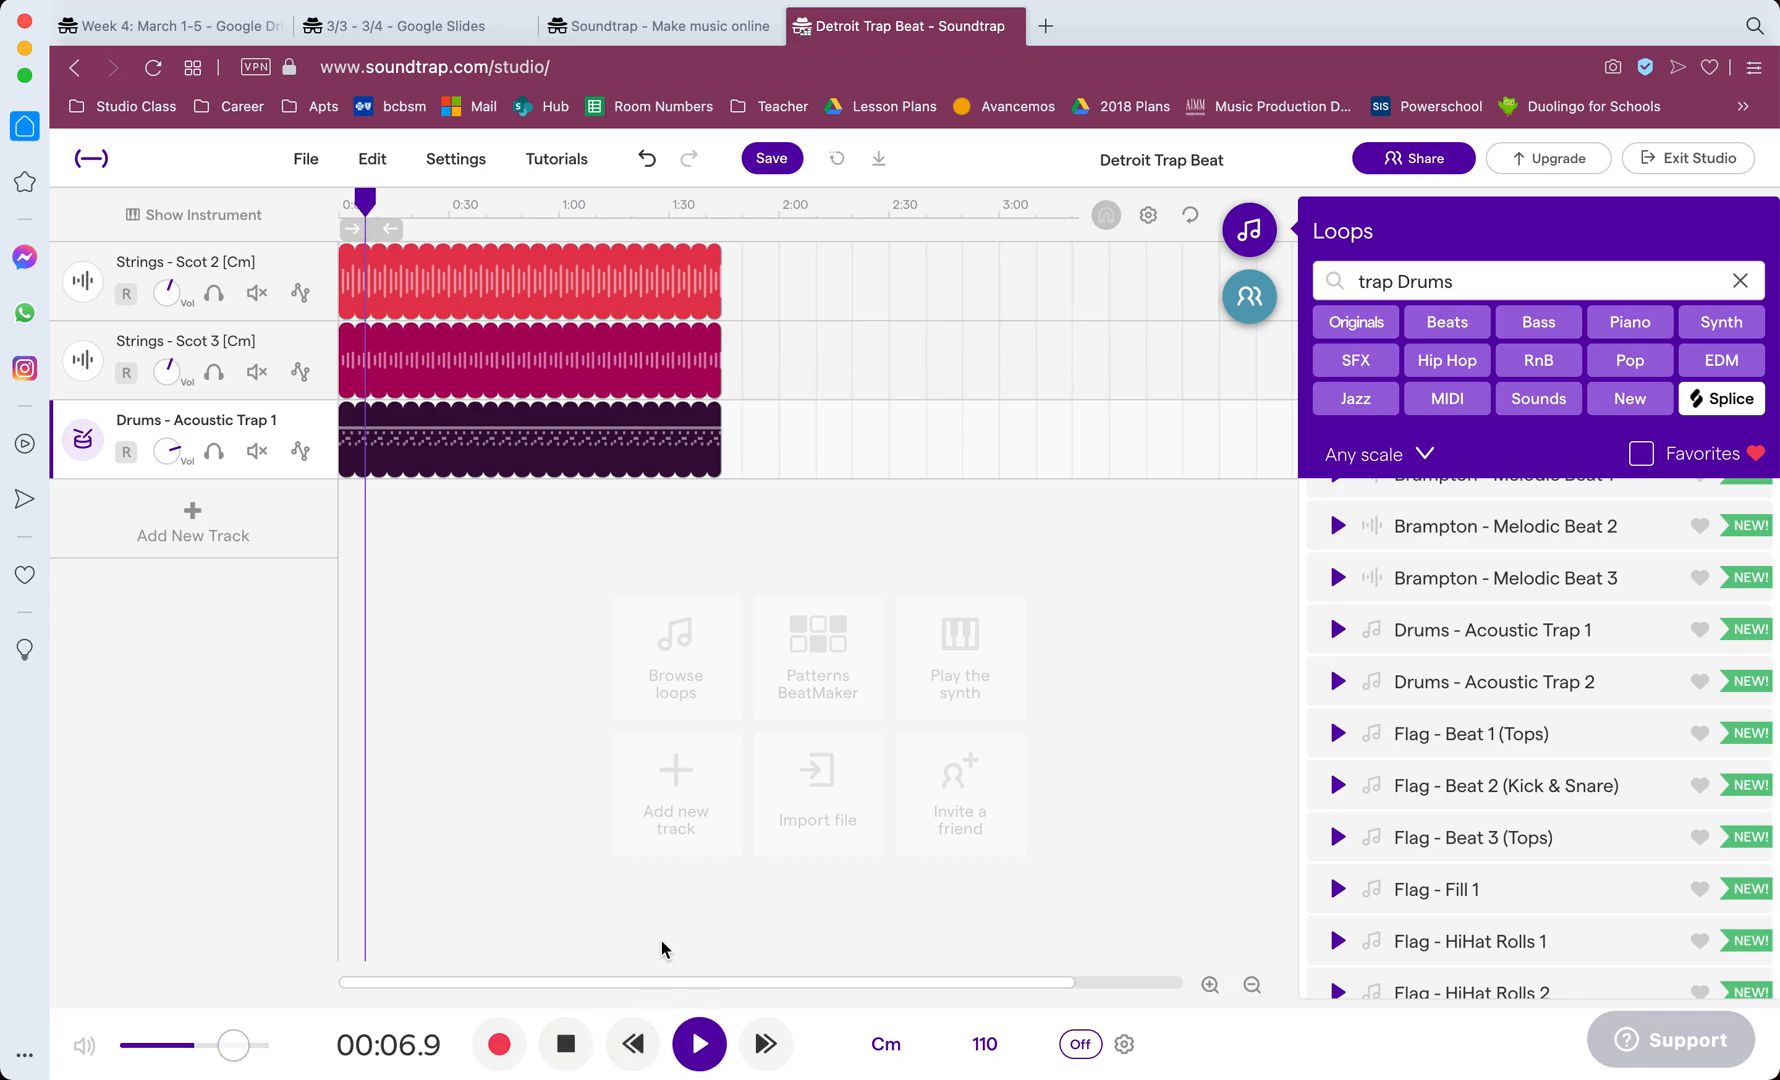
Step: Stop playback and preview the Brampton - Melodic Beat 2, Melodic Beat 1 and Fill 1 (Snare) loops
{"action": "left_click", "coordinate": [566, 1043]}
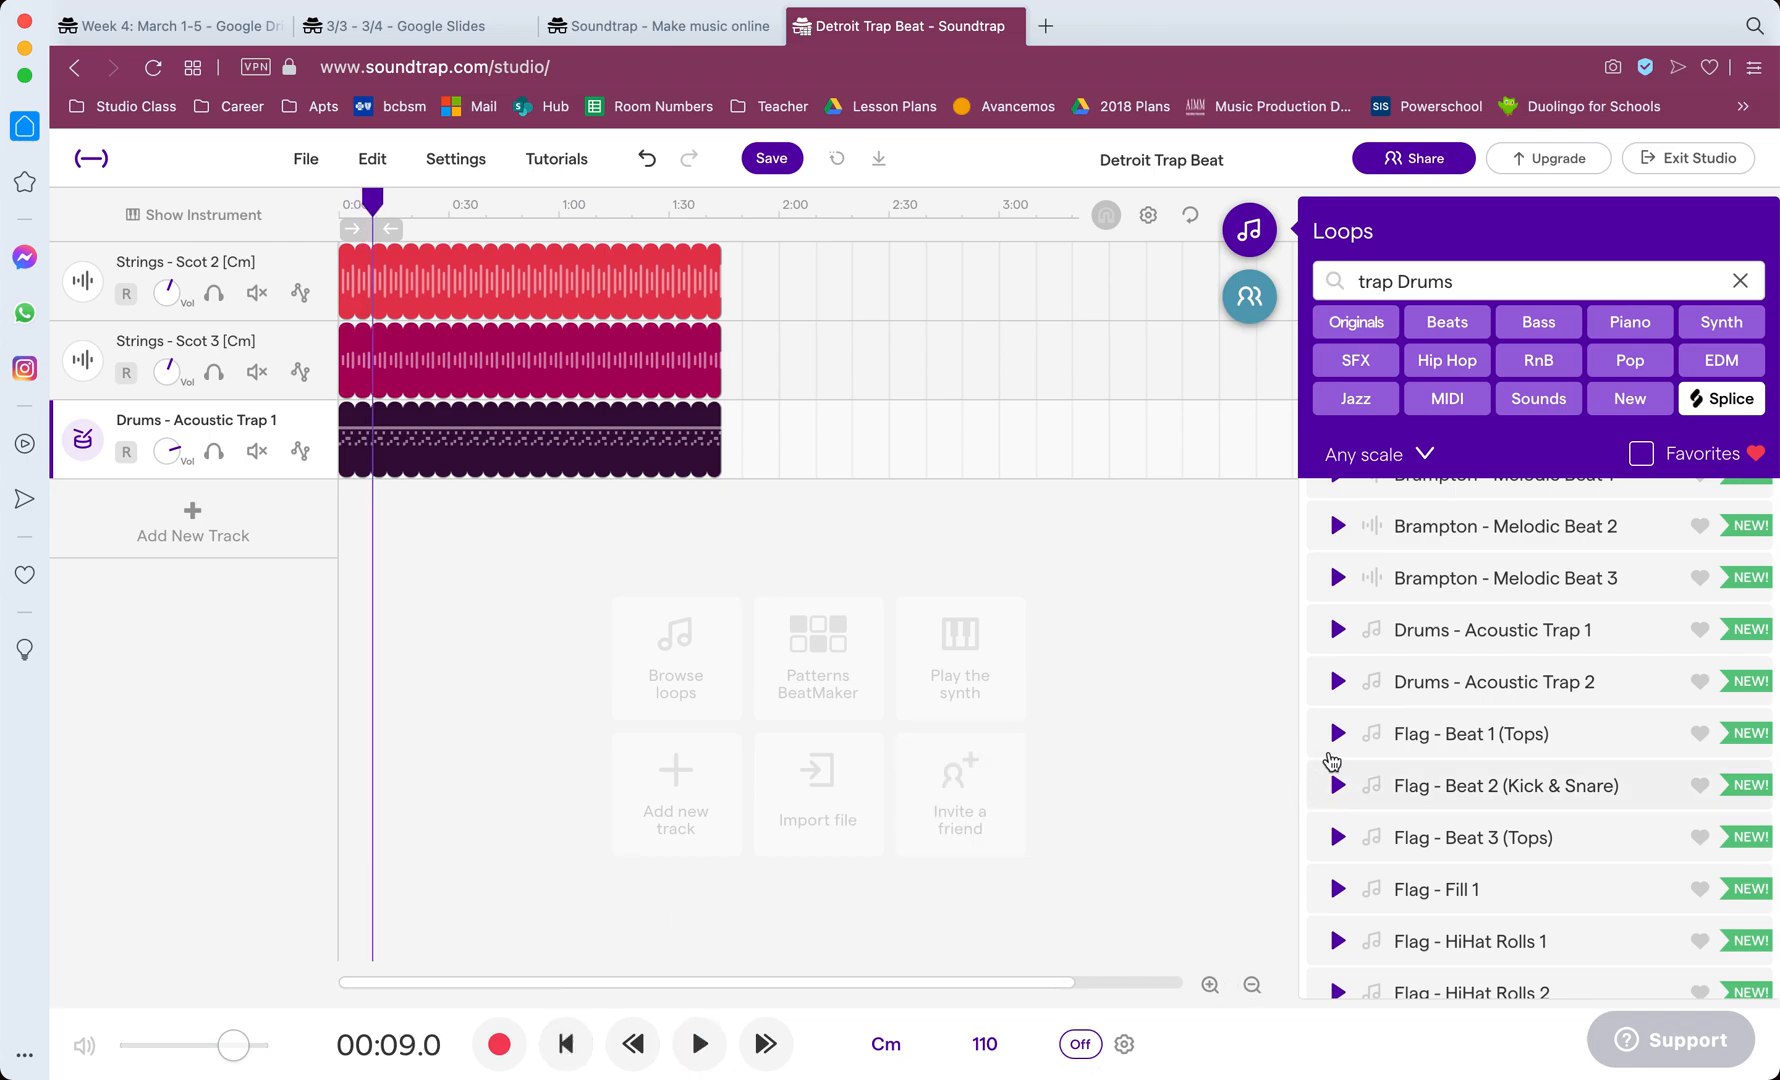
{"action": "scroll", "coordinate": [1369, 640], "scroll_direction": "up", "scroll_amount": 2}
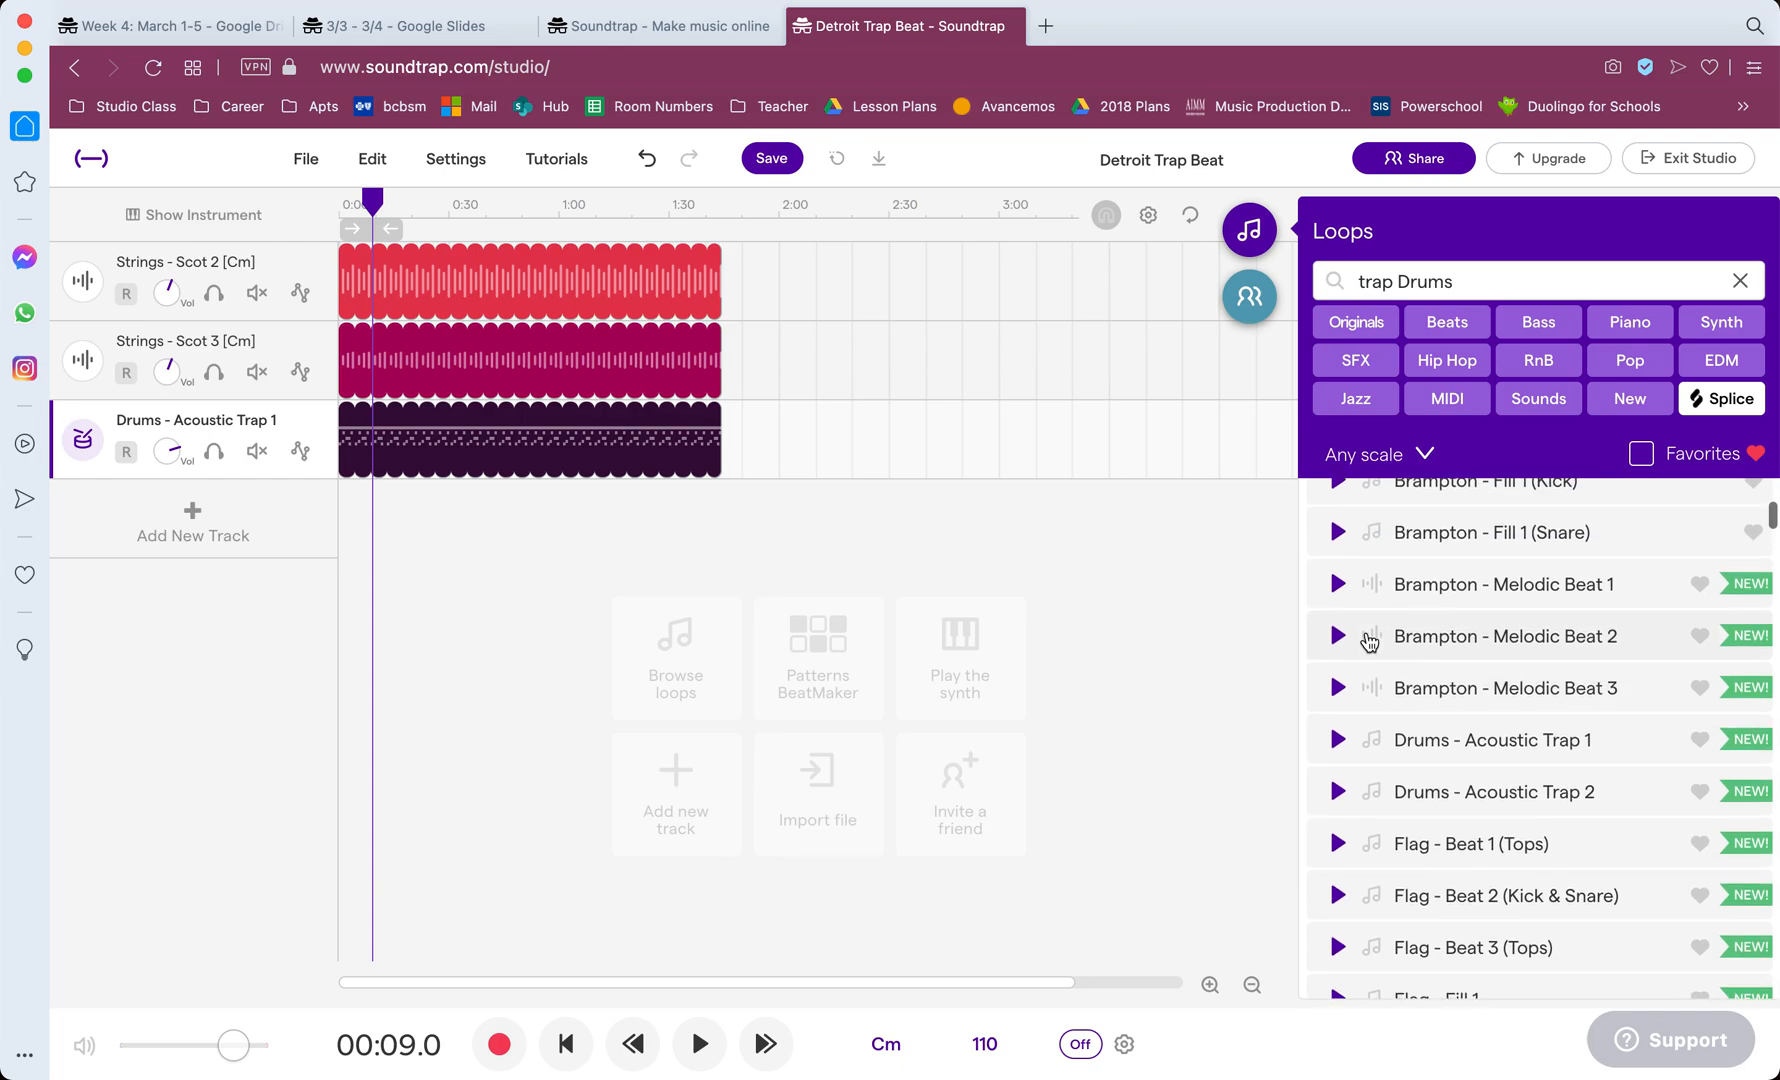
{"action": "left_click", "coordinate": [1337, 643]}
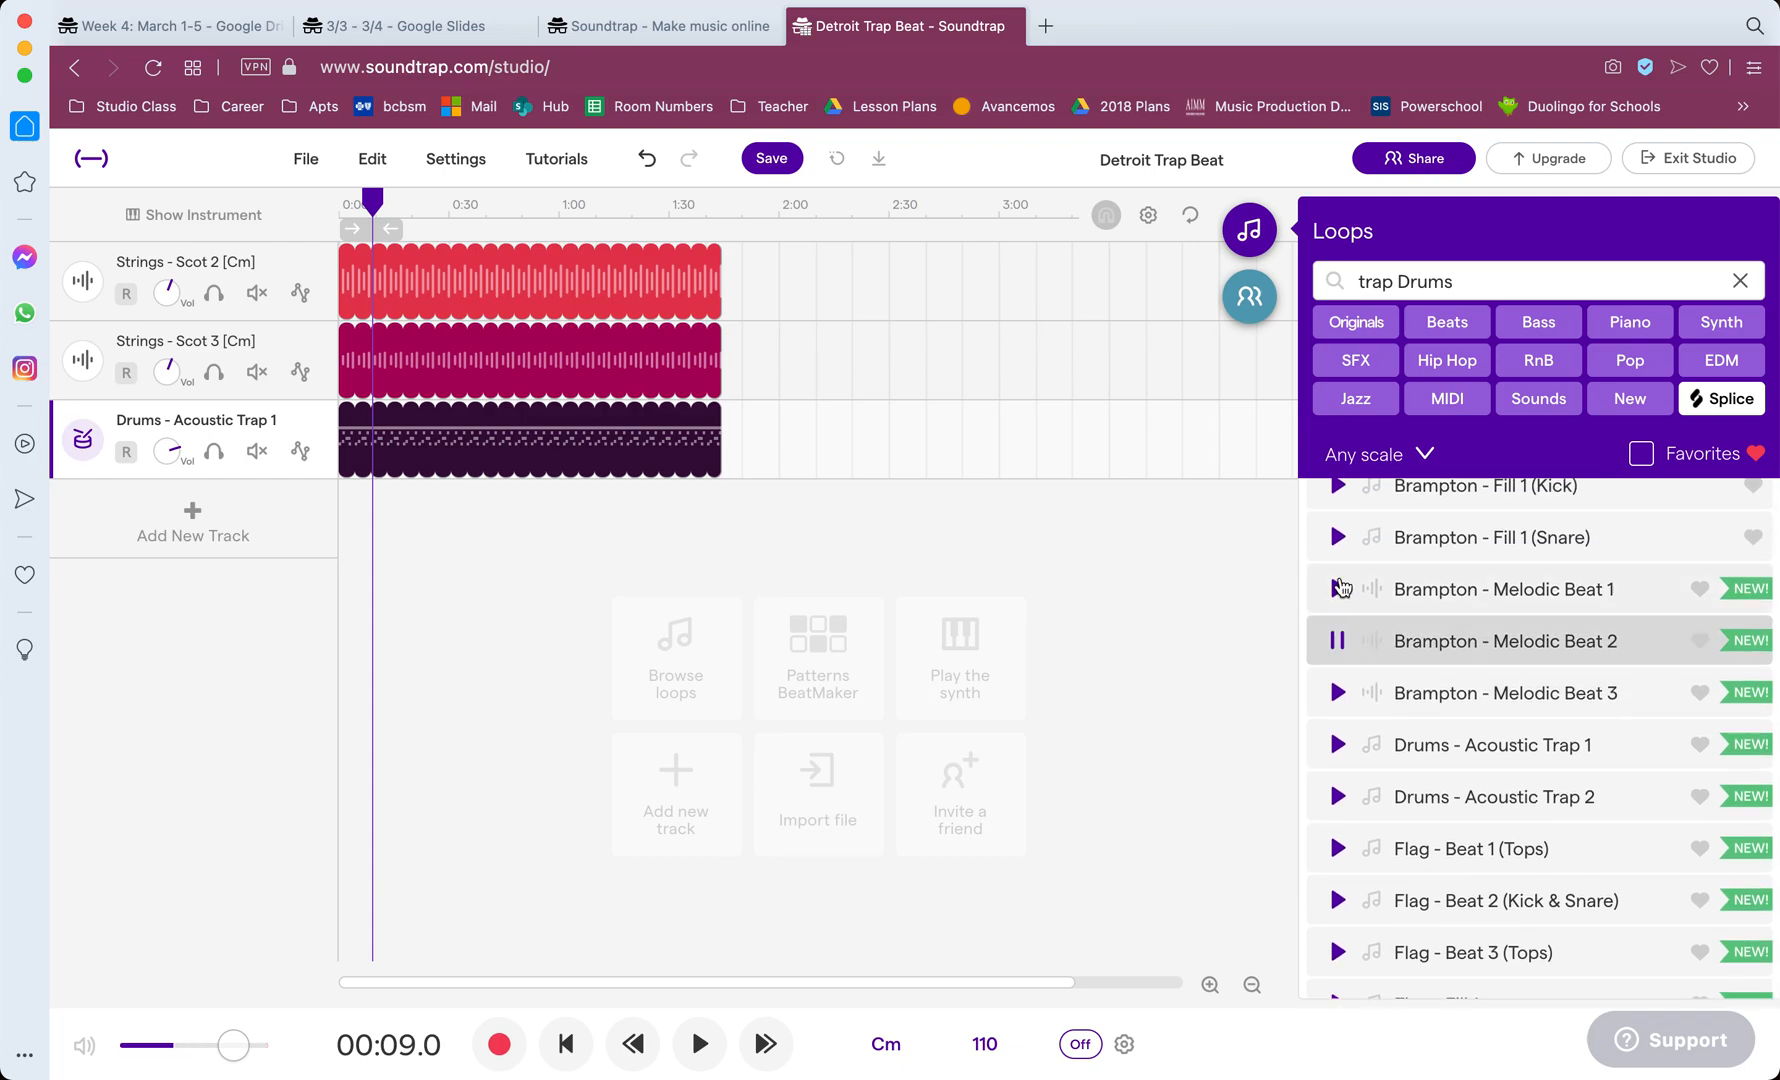
{"action": "left_click", "coordinate": [1338, 589]}
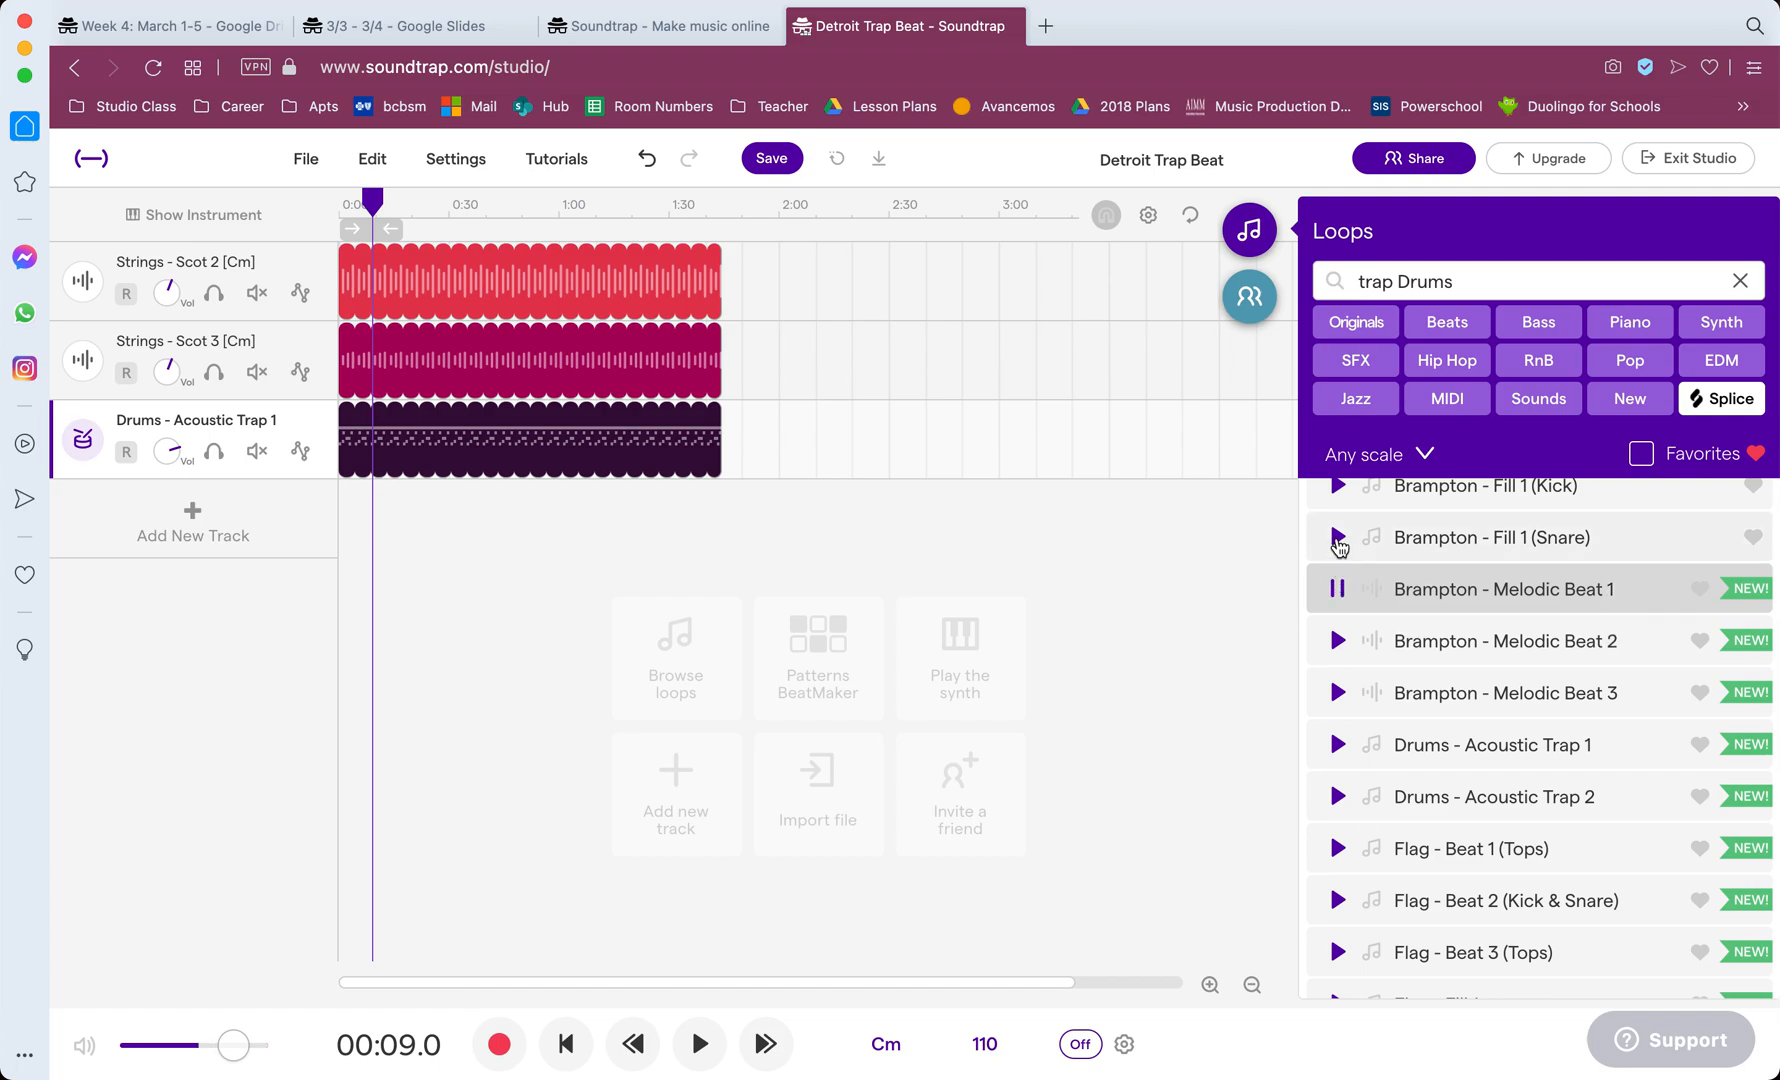
{"action": "left_click", "coordinate": [1337, 537]}
{"action": "scroll", "coordinate": [1337, 541], "scroll_direction": "up", "scroll_amount": 3}
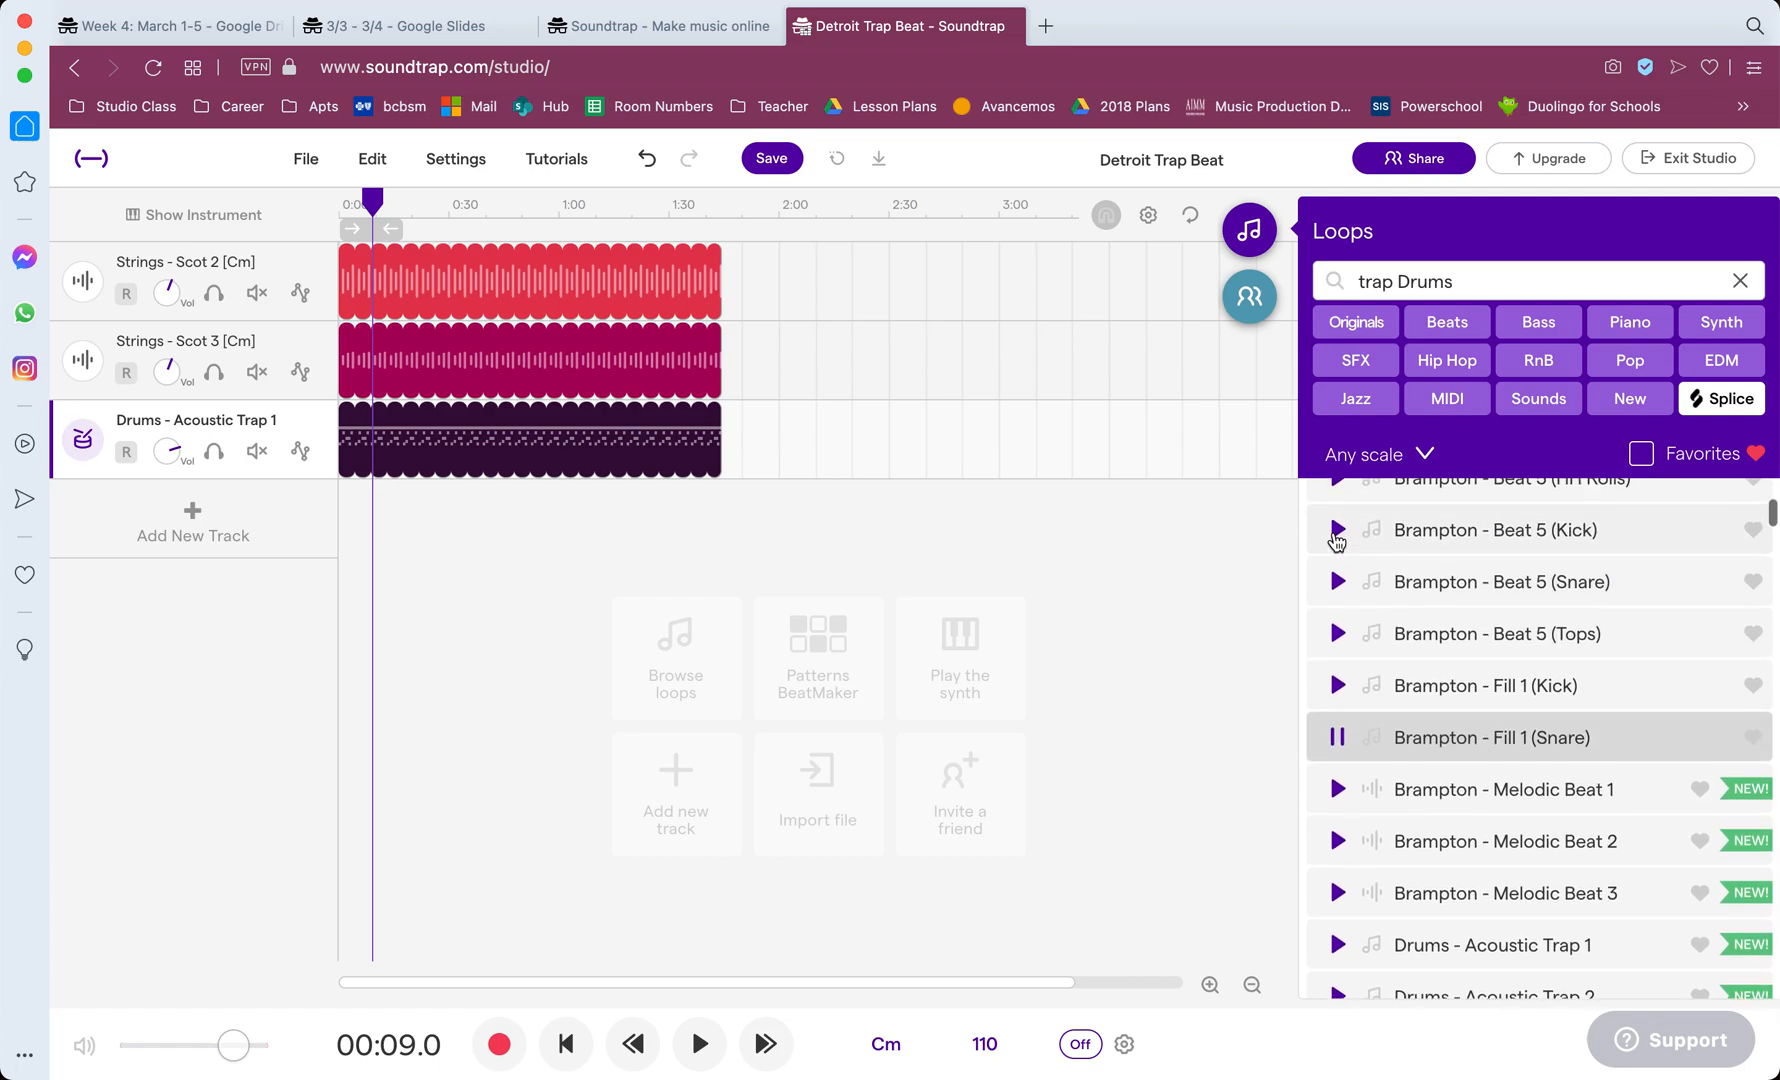
{"action": "scroll", "coordinate": [1329, 562], "scroll_direction": "up", "scroll_amount": 1}
Step: Undo the Drums - Acoustic Trap 1 loop and fill the third track with Brampton - Beat 5 (Full) up to the end of the string tracks
{"action": "mouse_move", "coordinate": [551, 440]}
{"action": "key", "text": "super+z"}
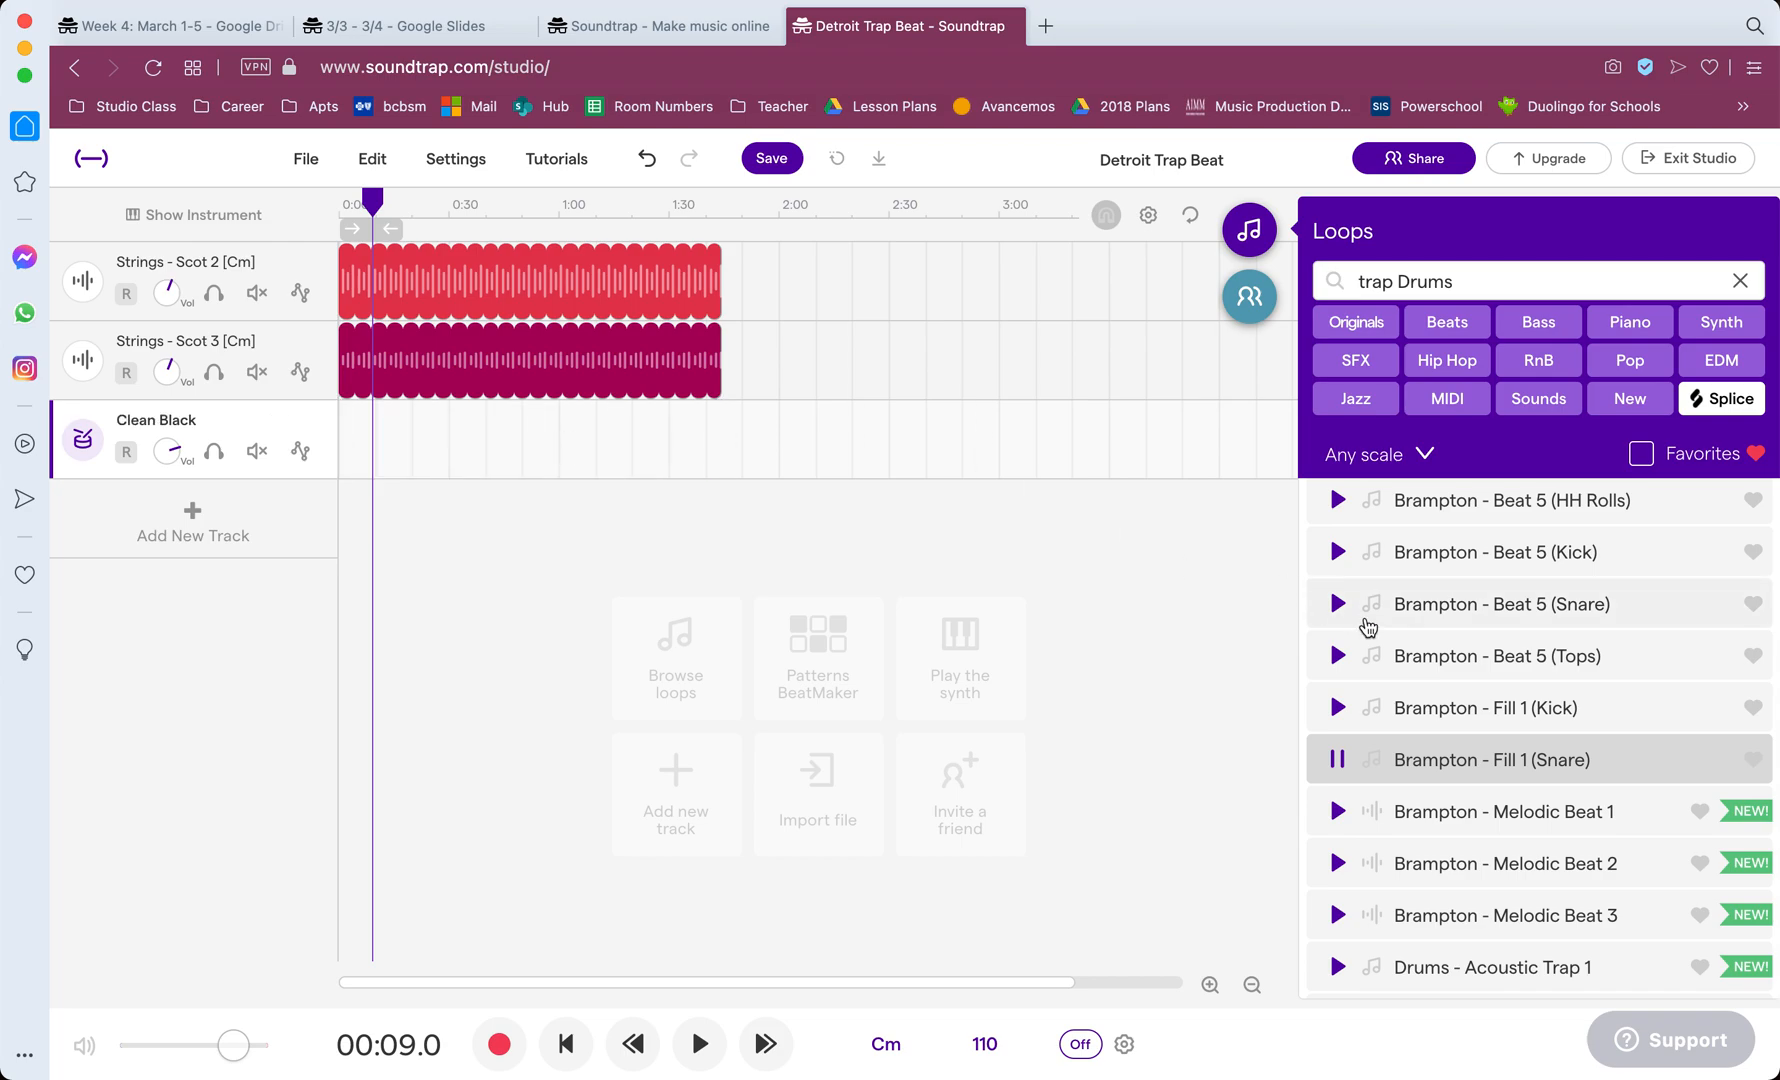
{"action": "scroll", "coordinate": [1376, 628], "scroll_direction": "up", "scroll_amount": 2}
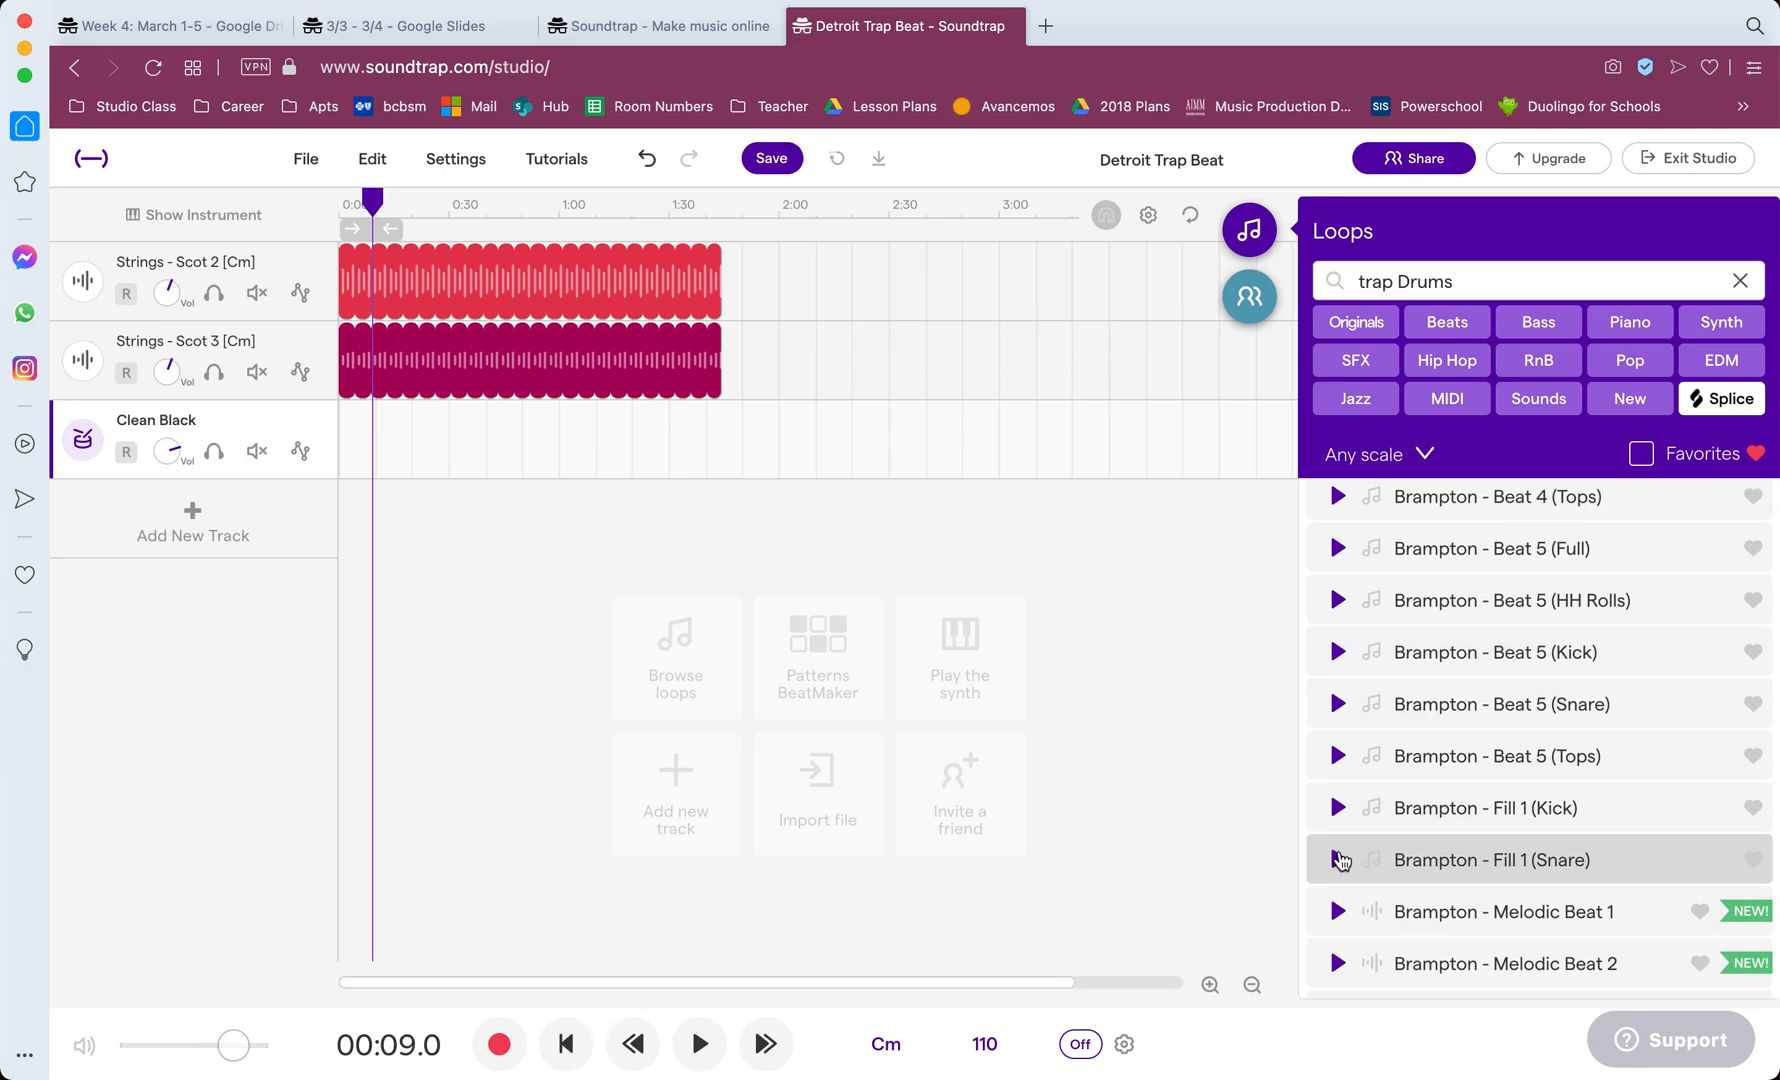
{"action": "scroll", "coordinate": [1330, 780], "scroll_direction": "up", "scroll_amount": 1}
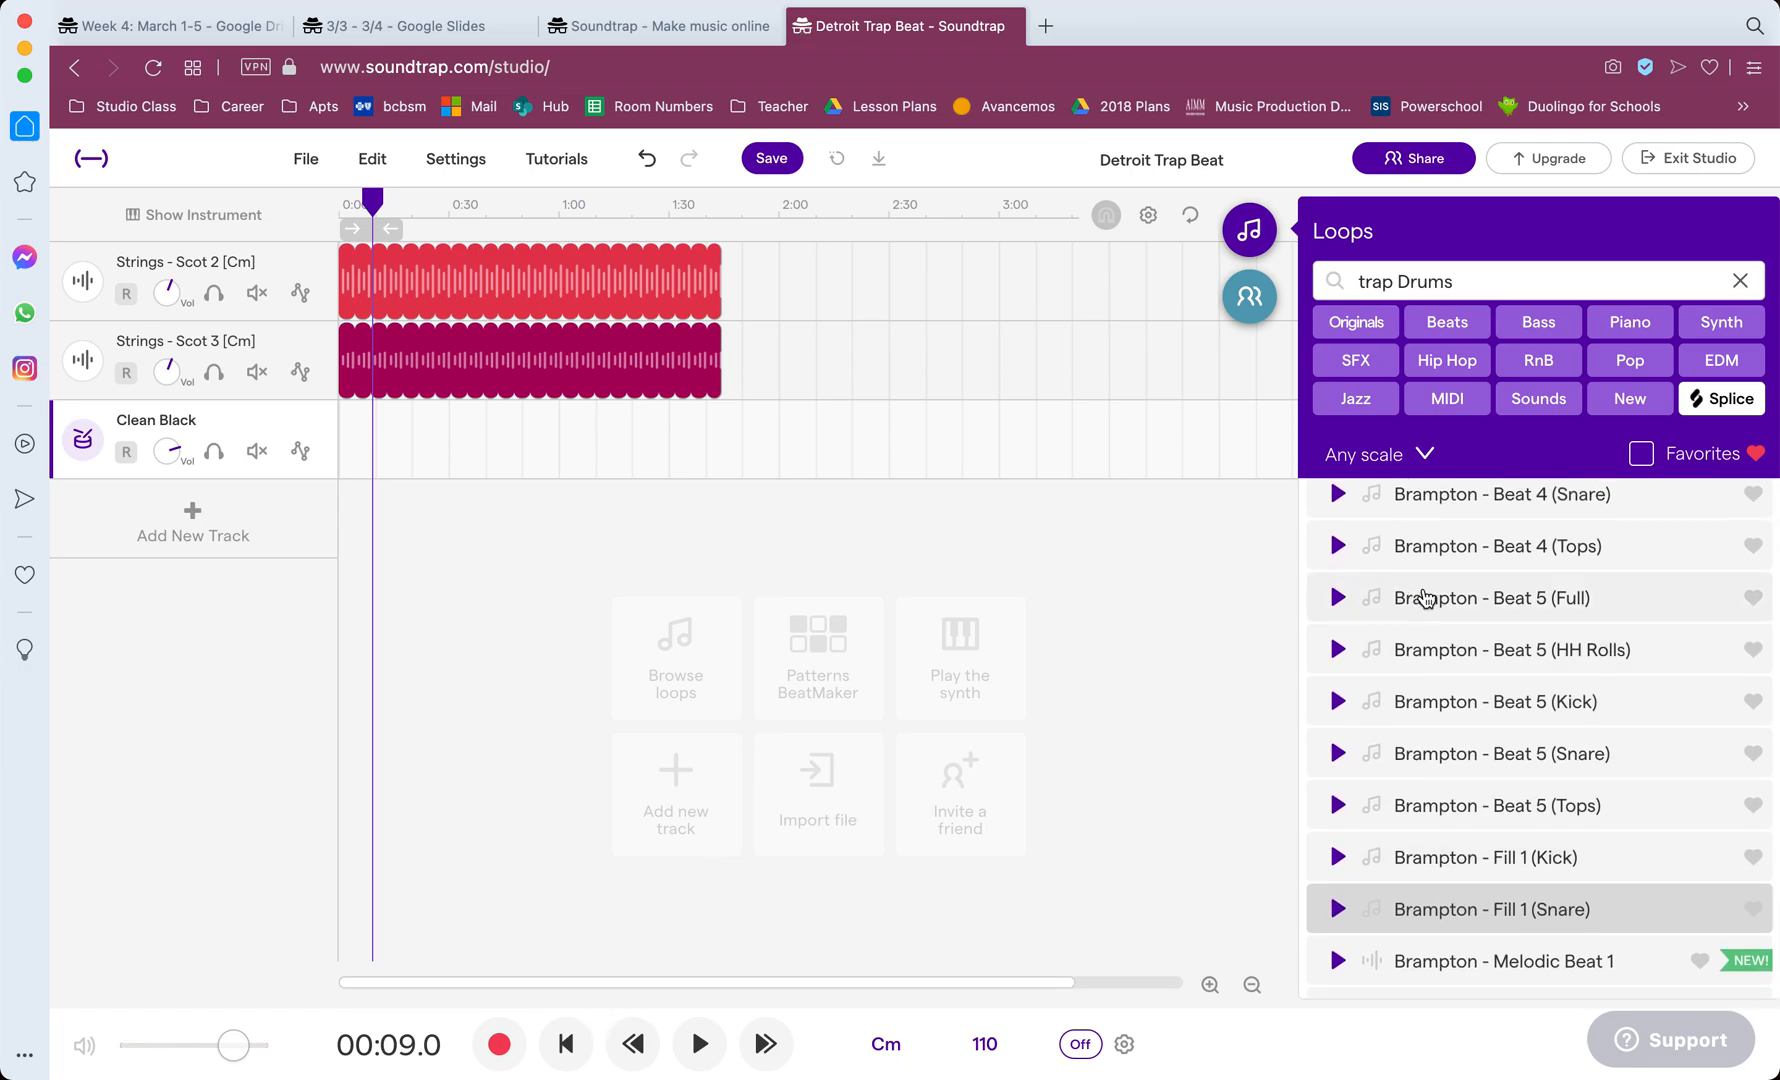
{"action": "mouse_move", "coordinate": [1430, 598]}
{"action": "left_mouse_down"}
{"action": "mouse_move", "coordinate": [442, 432]}
{"action": "mouse_move", "coordinate": [361, 447]}
{"action": "mouse_move", "coordinate": [495, 418]}
{"action": "mouse_move", "coordinate": [702, 418]}
{"action": "left_mouse_up"}
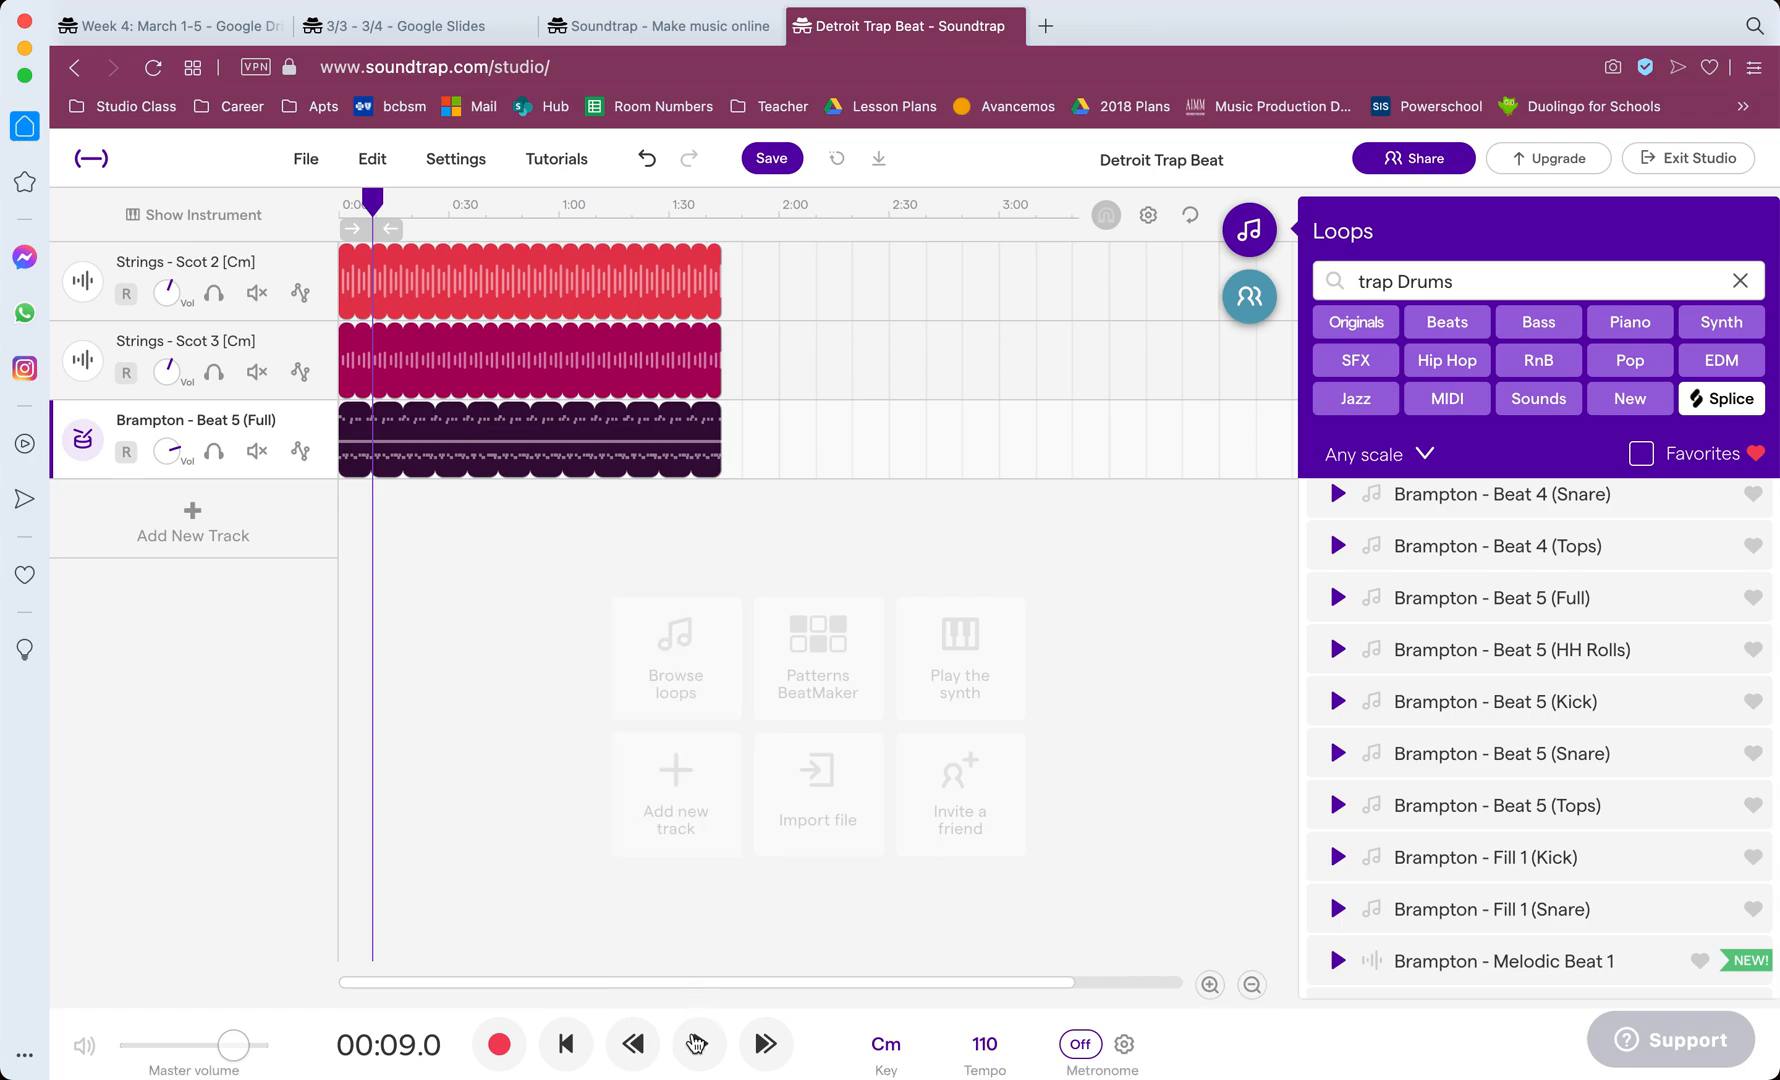
Step: Play the string tracks with the Brampton - Beat 5 (Full) drums from the start of the song, then stop
{"action": "left_click", "coordinate": [568, 1045]}
{"action": "left_click", "coordinate": [699, 1043]}
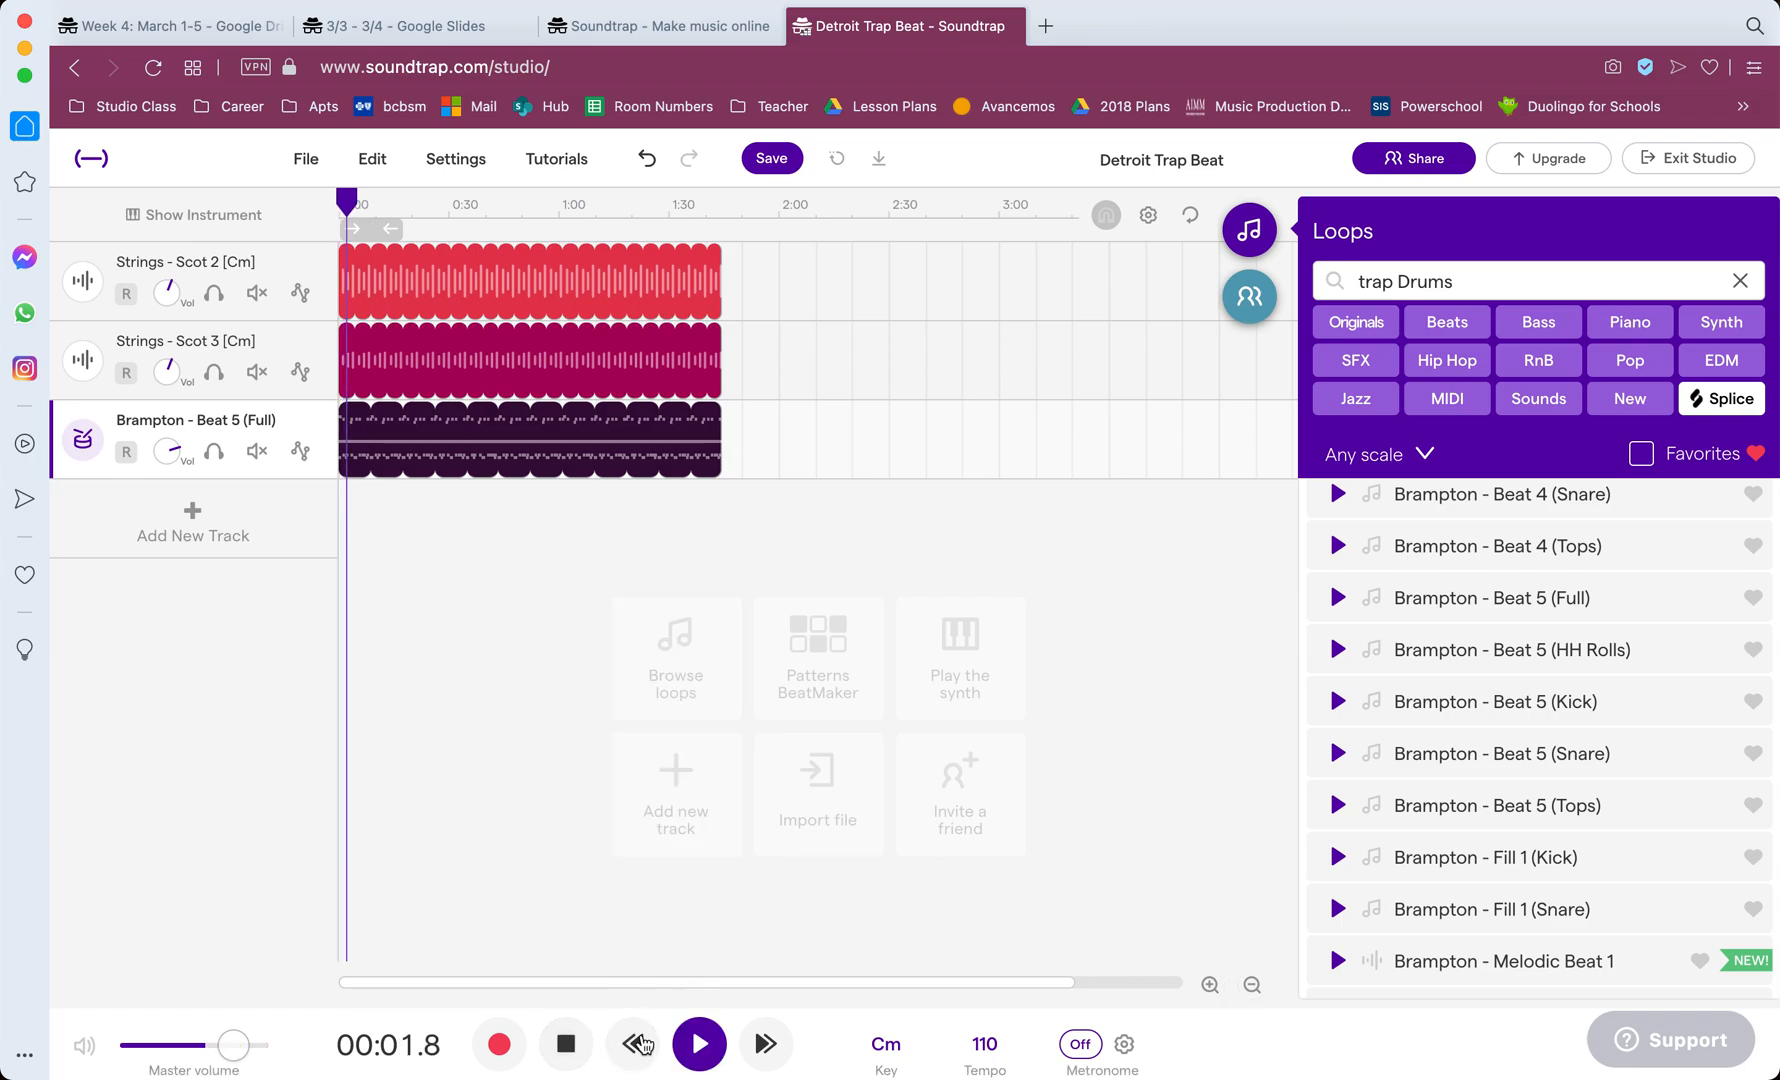
{"action": "left_click", "coordinate": [578, 1043]}
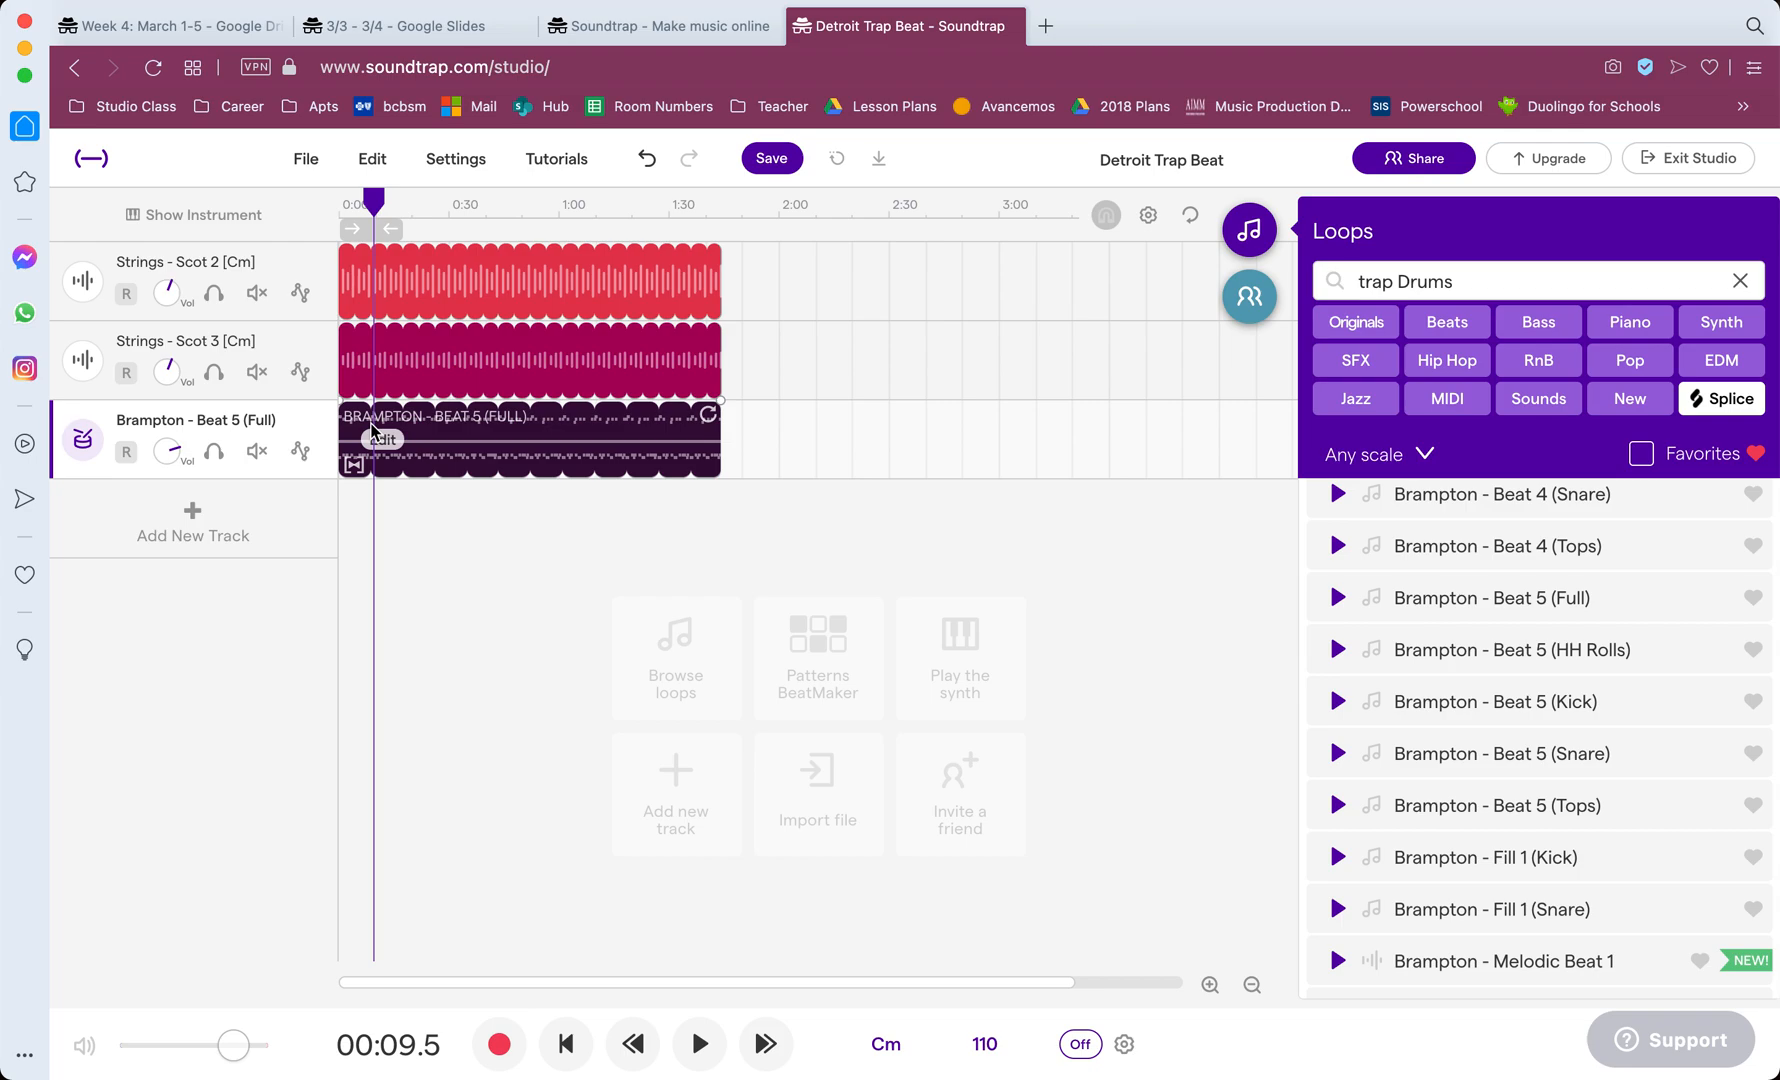
Step: Review the beat requirements on the Creative Week 3 slide in Google Slides and return to the Detroit Trap Beat project in Soundtrap
{"action": "left_click", "coordinate": [656, 25]}
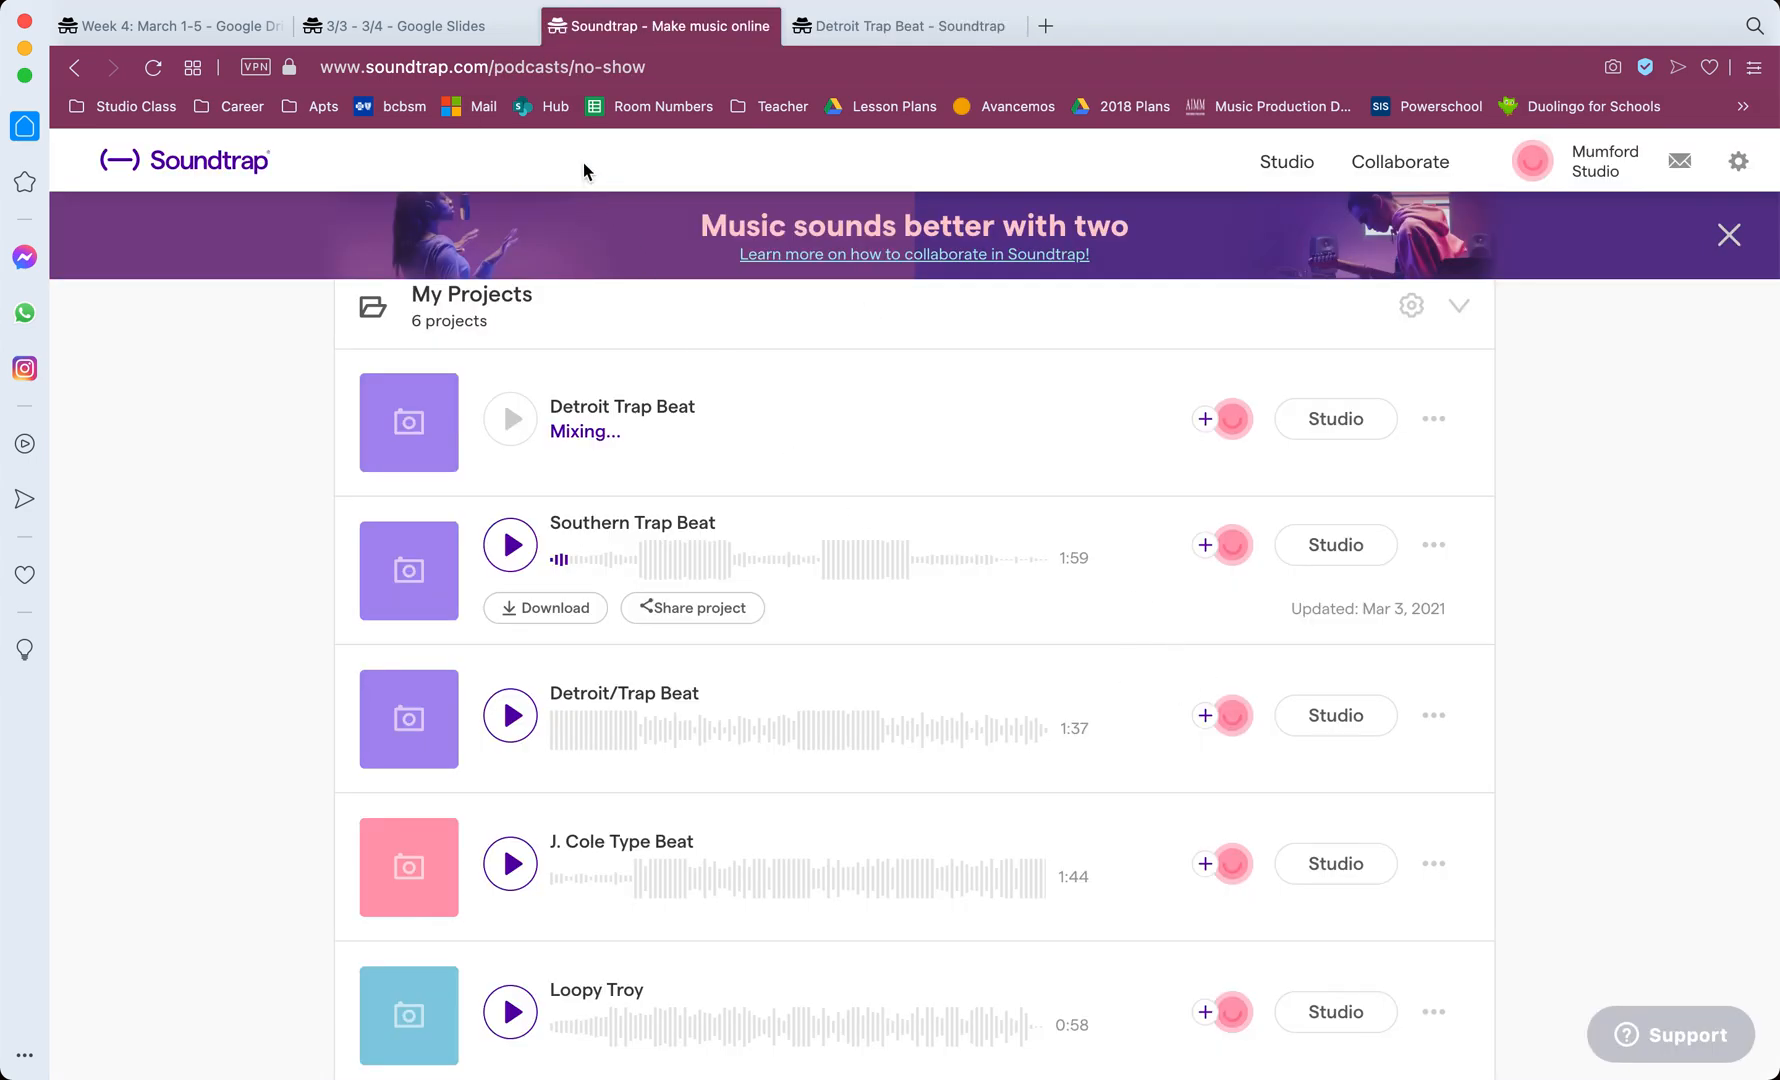
{"action": "left_click", "coordinate": [431, 26]}
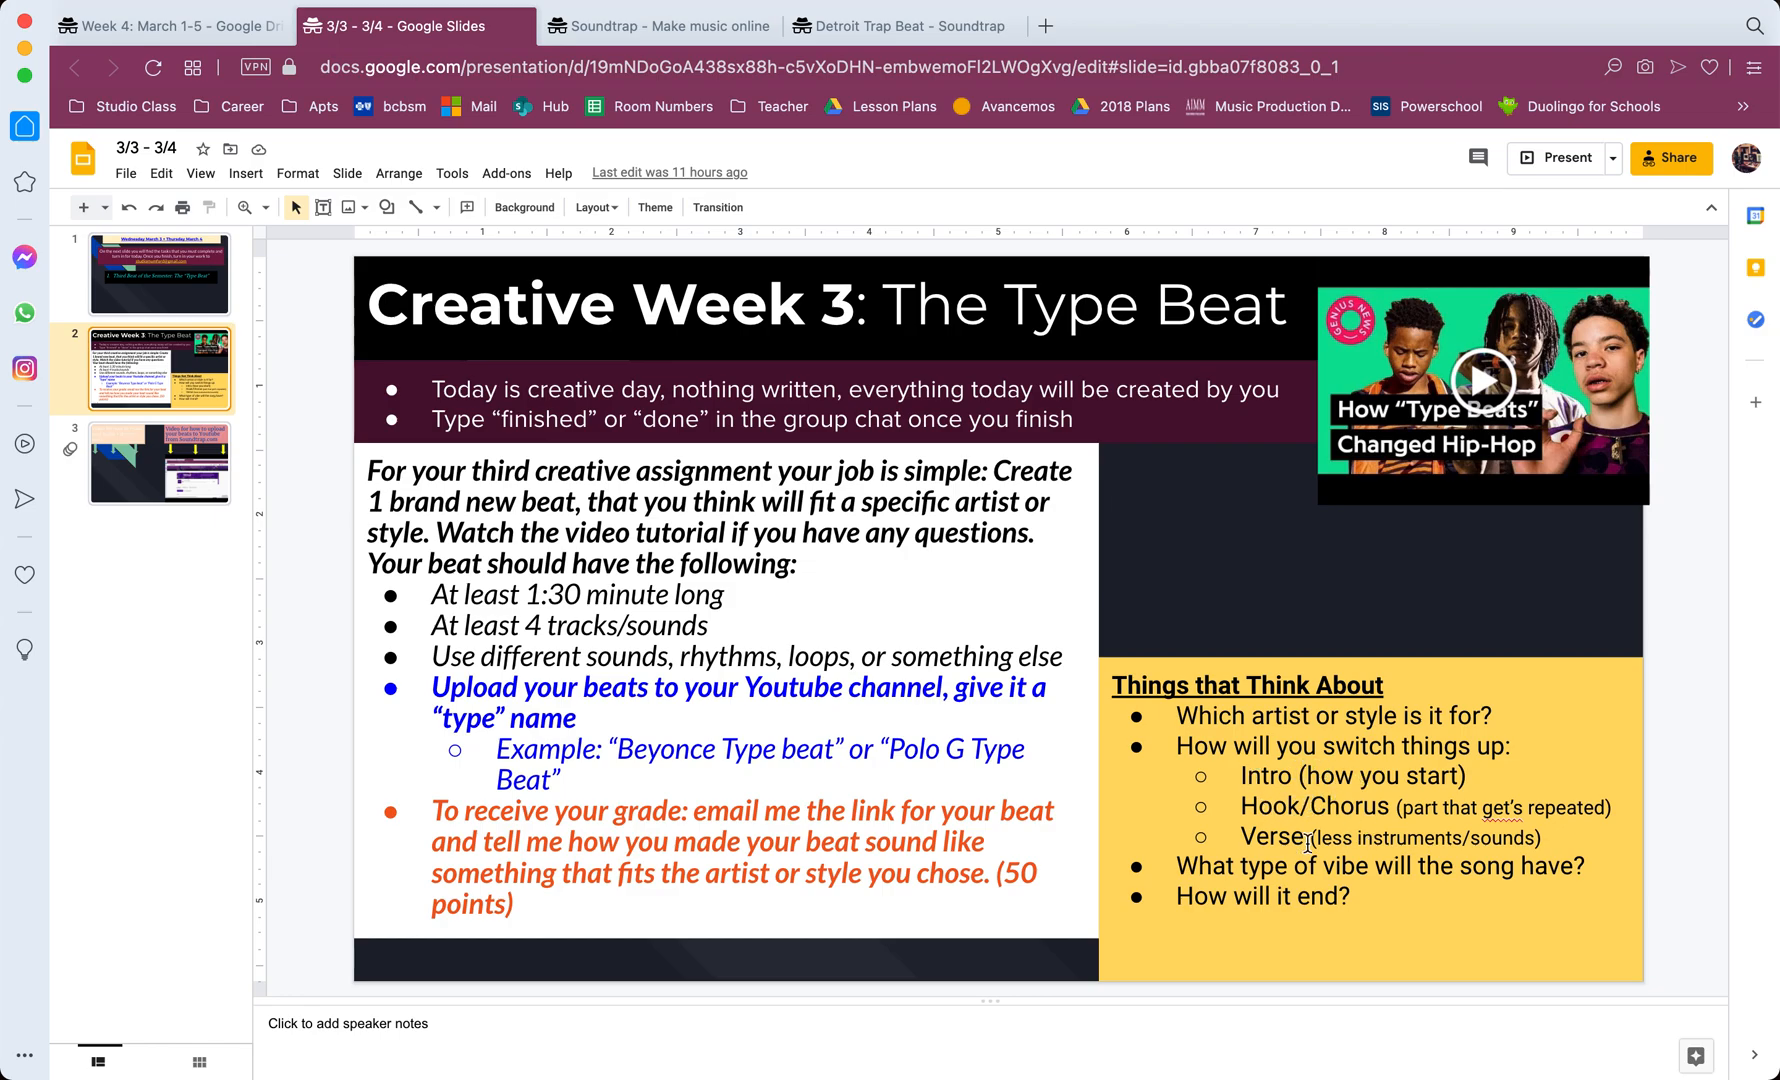
{"action": "left_click", "coordinate": [934, 31]}
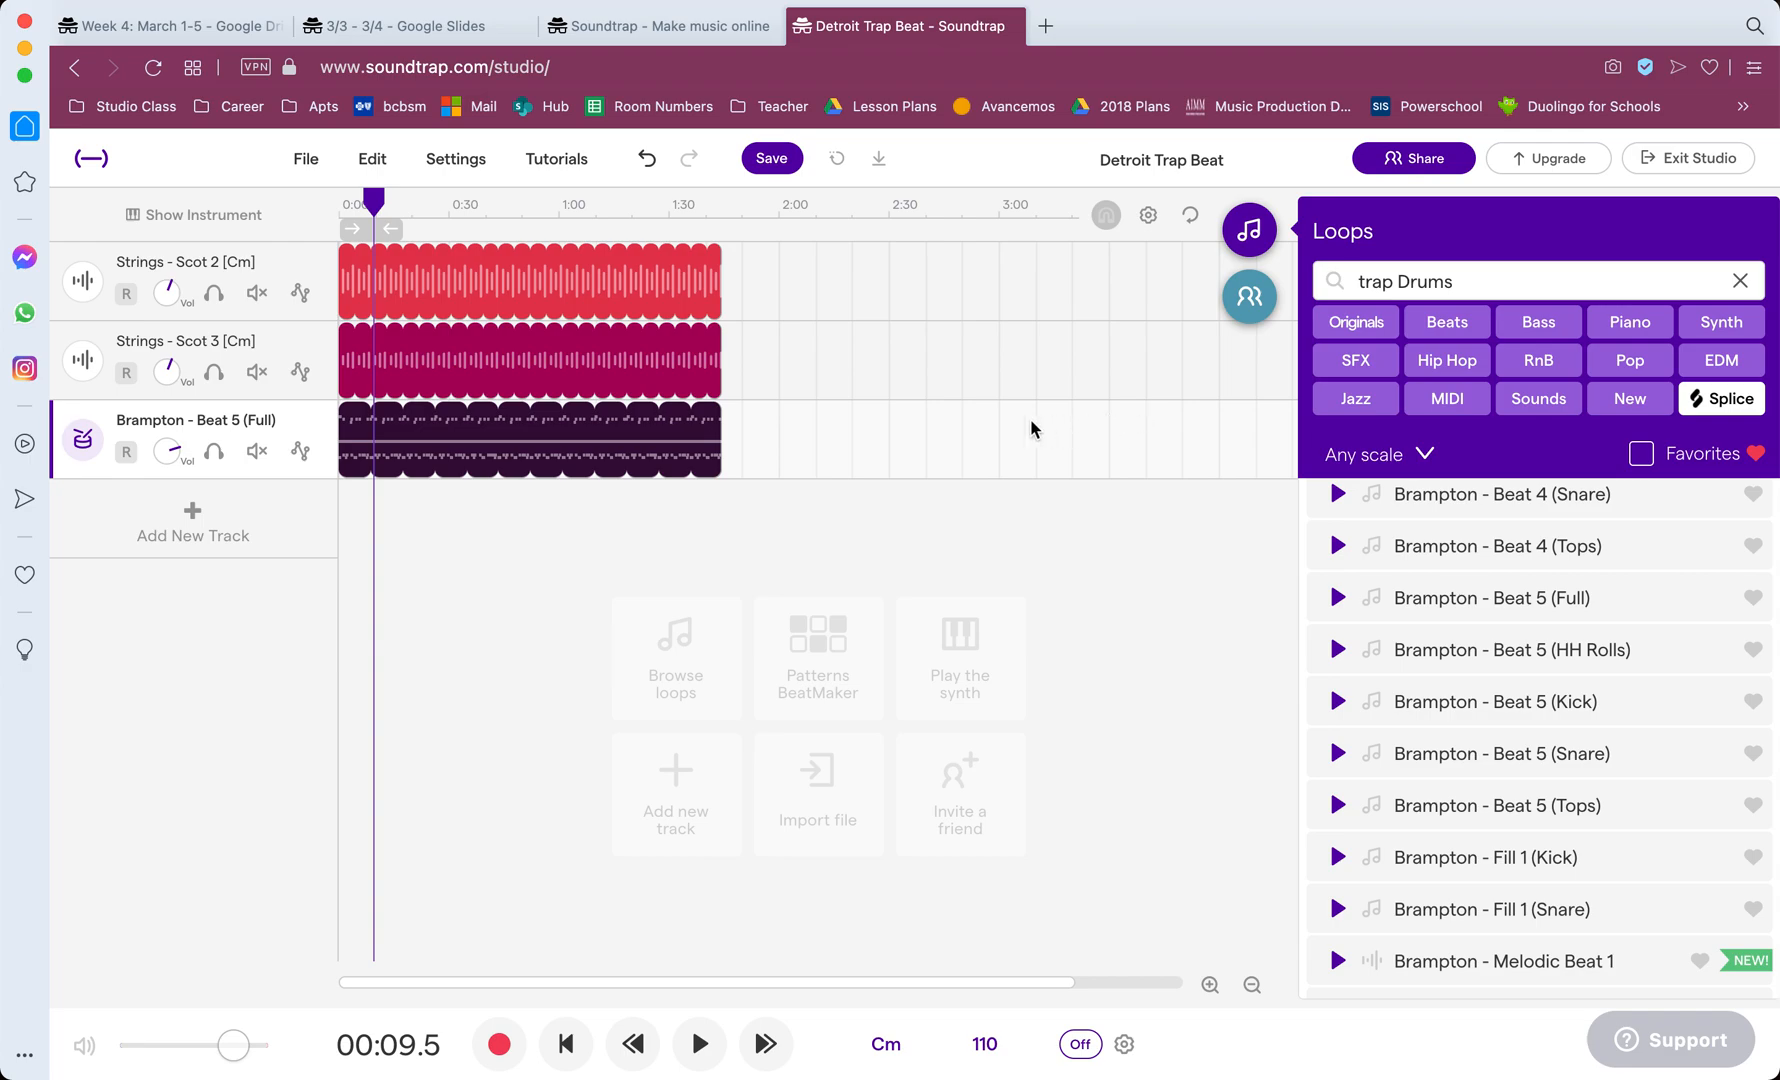
Step: Shorten the Brampton - Beat 5 (Full) region to two repeats from the song's start and copy it
{"action": "mouse_move", "coordinate": [714, 412]}
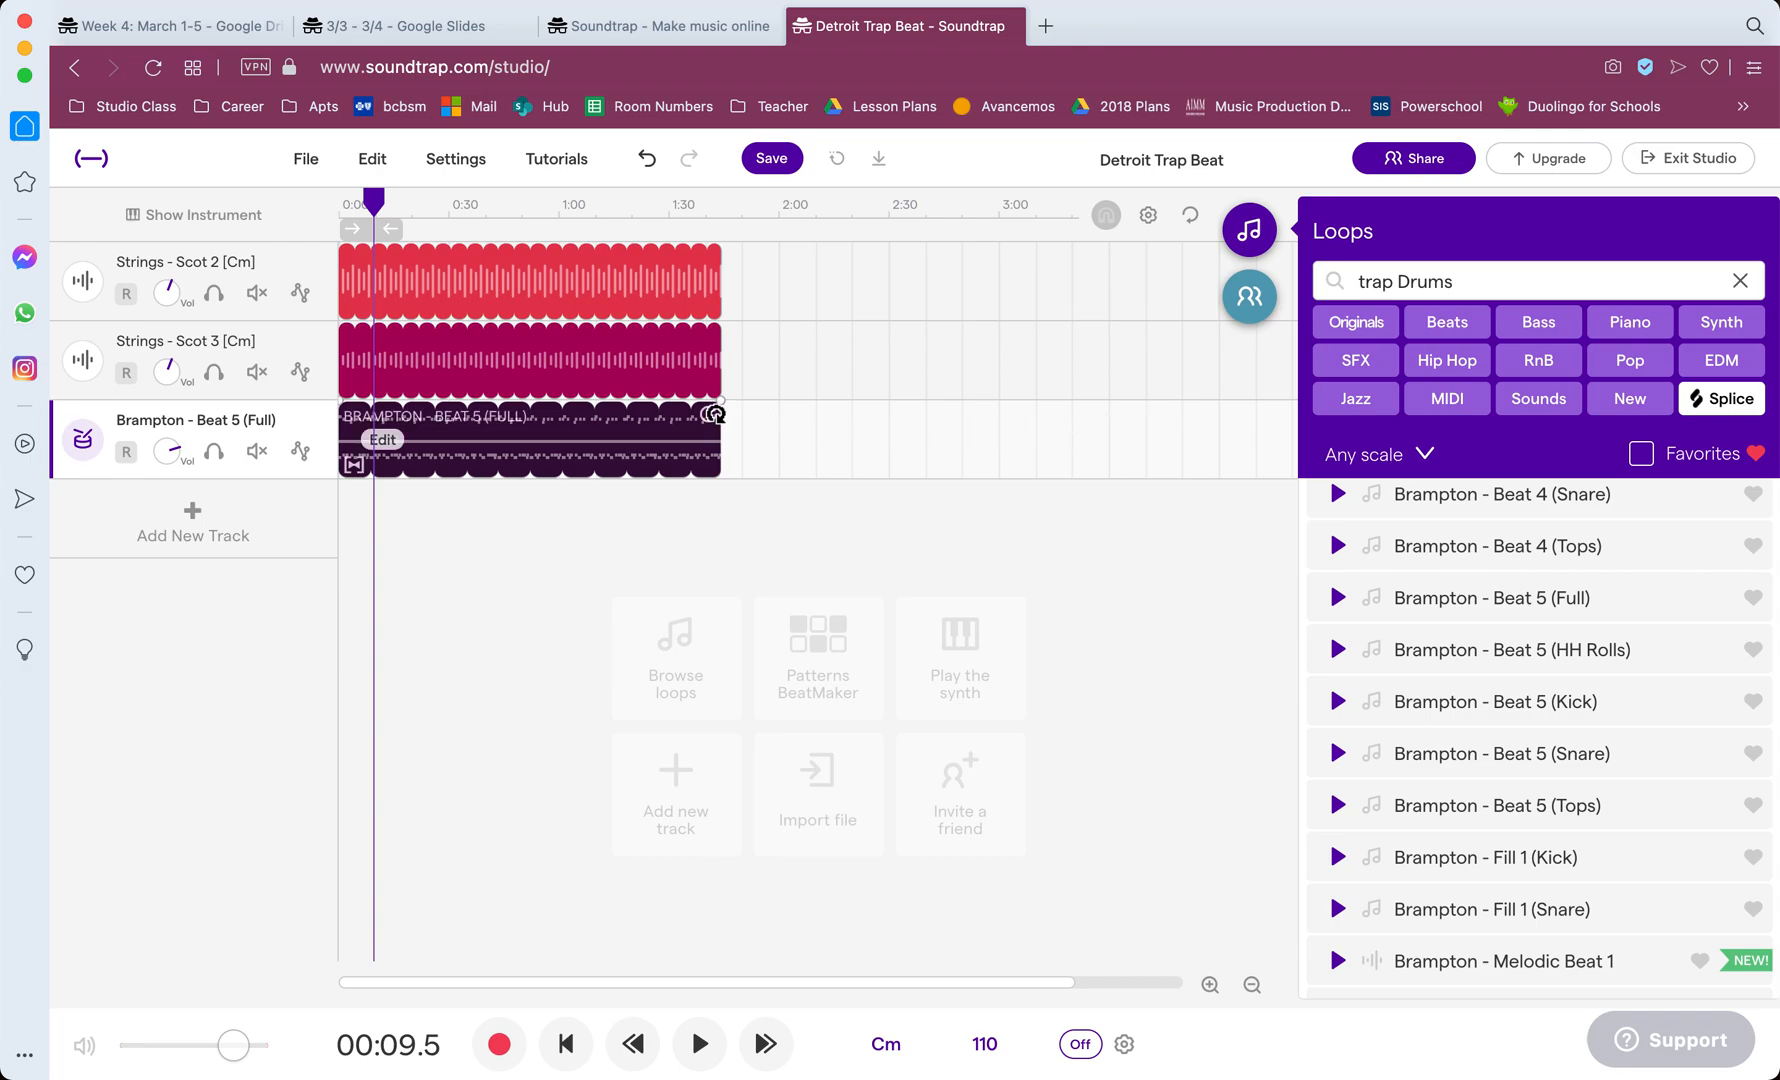
{"action": "left_click_drag", "start_coordinate": [714, 412], "coordinate": [405, 428]}
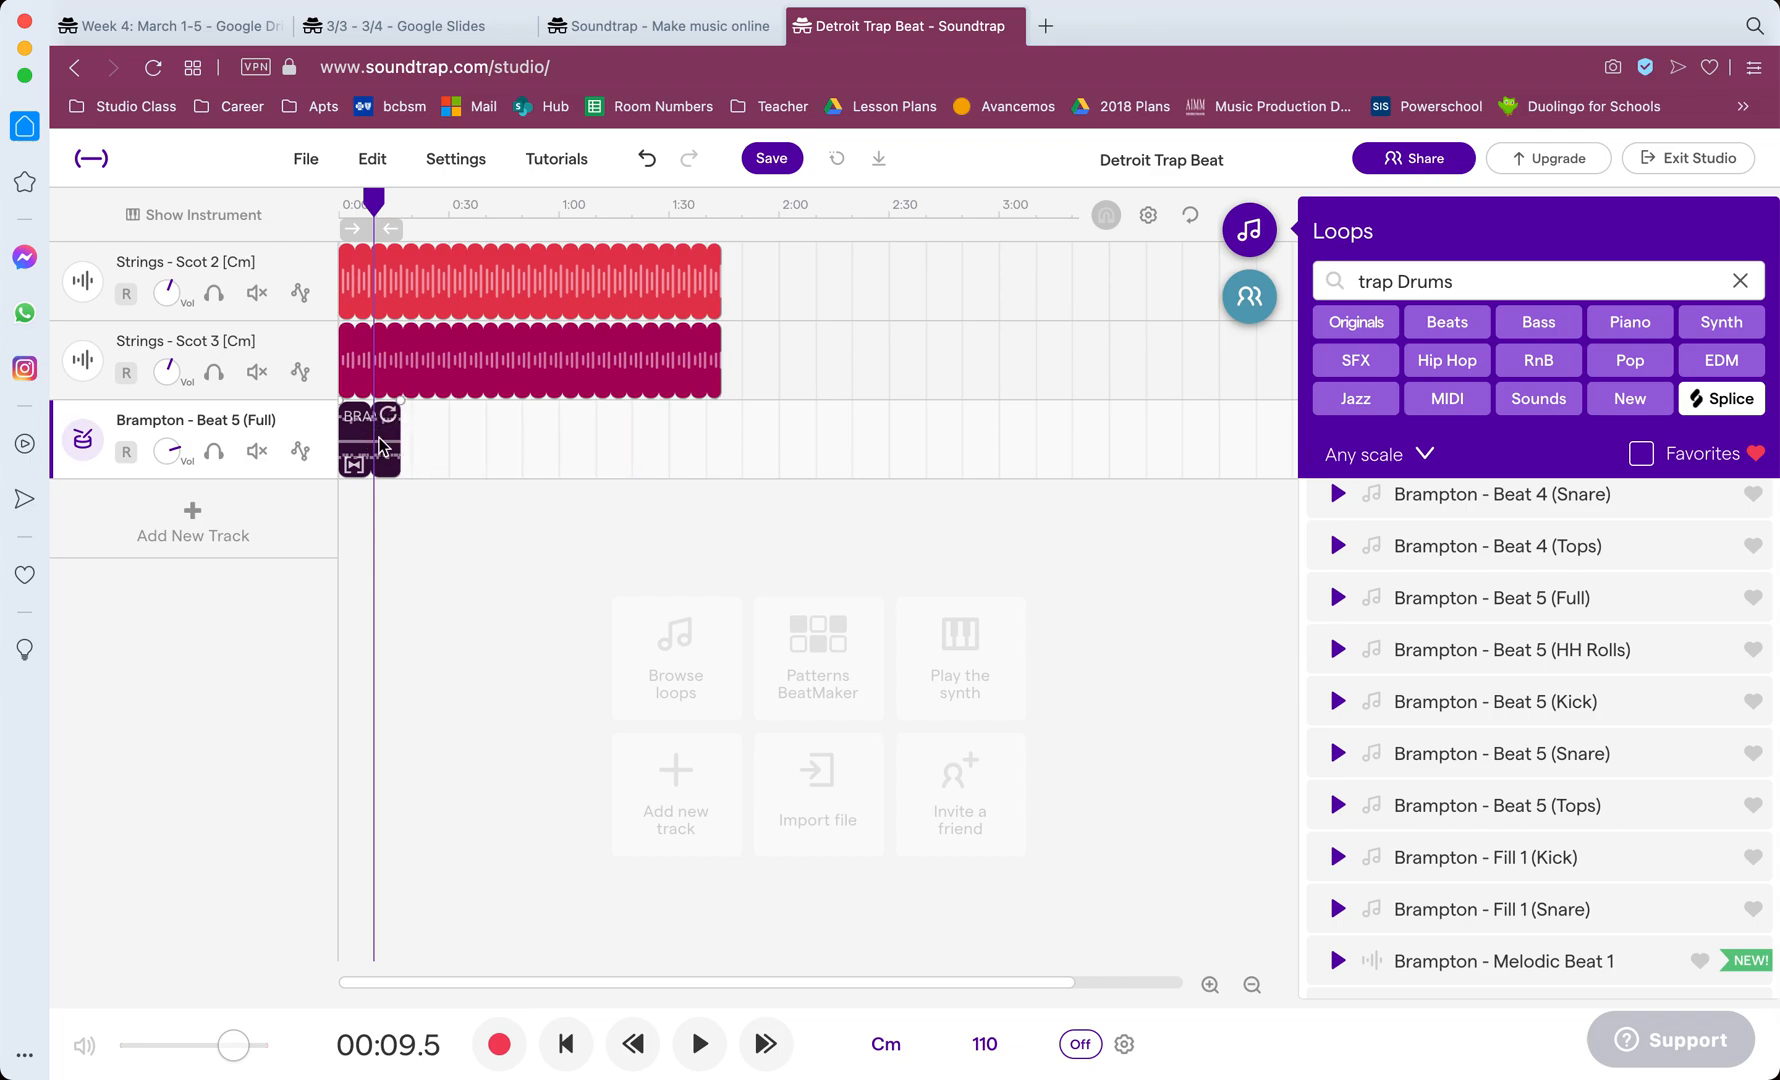
{"action": "right_click", "coordinate": [381, 447]}
{"action": "left_click", "coordinate": [481, 717]}
Step: Paste copies of the two-repeat drum region on the third track at 00:34.9 and 01:09.8
{"action": "left_click_drag", "start_coordinate": [375, 203], "coordinate": [441, 216]}
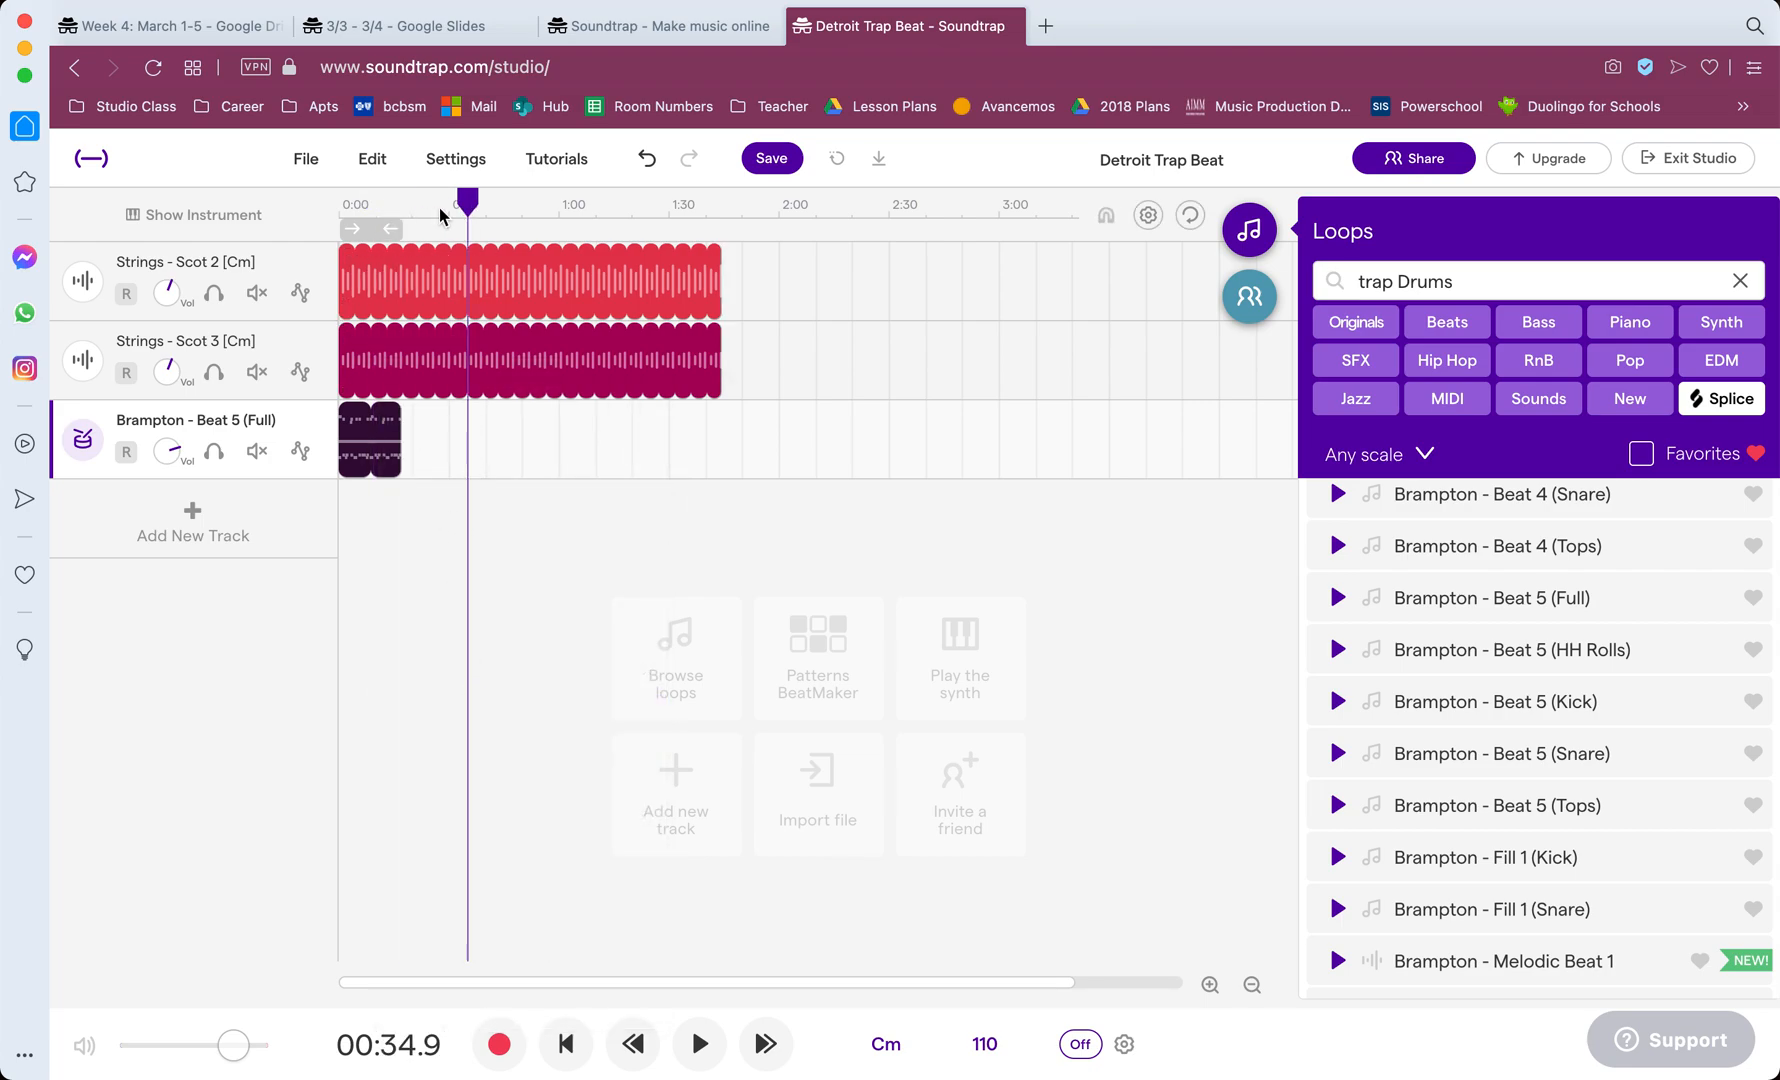
{"action": "key", "text": "super+v"}
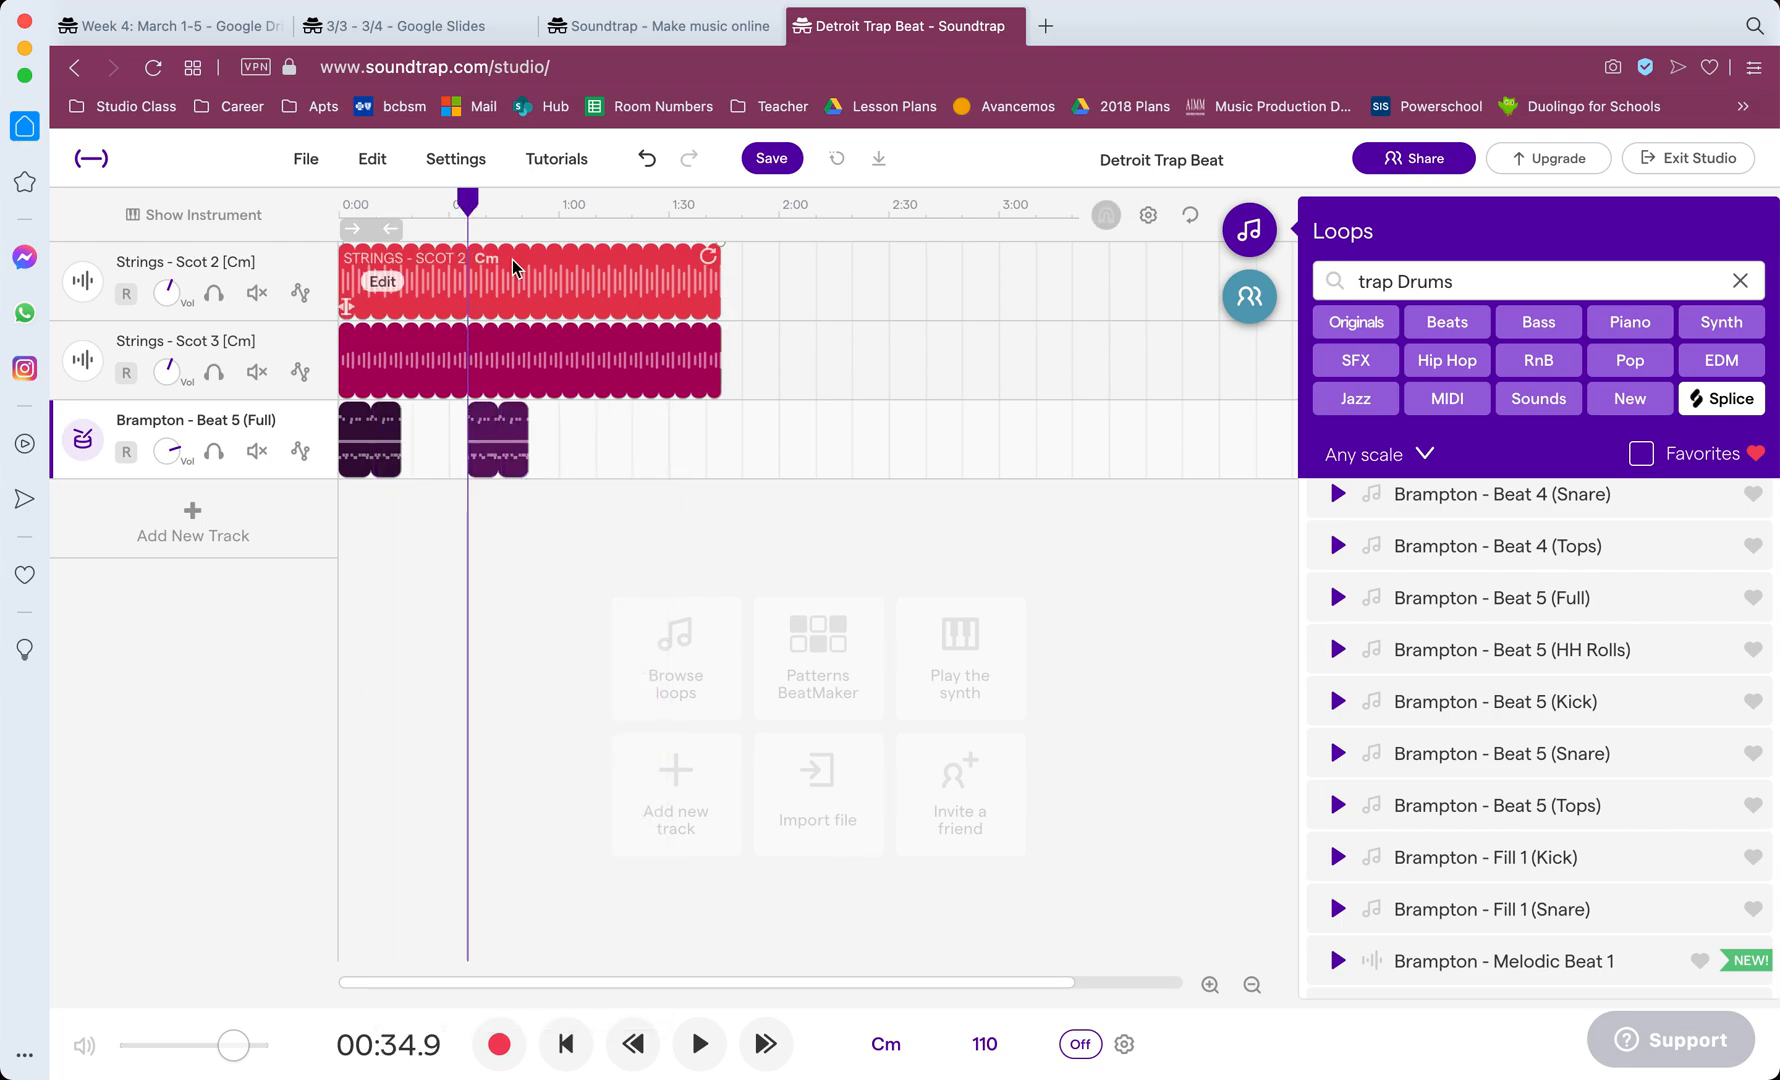
{"action": "left_click", "coordinate": [515, 204]}
{"action": "left_click", "coordinate": [571, 213]}
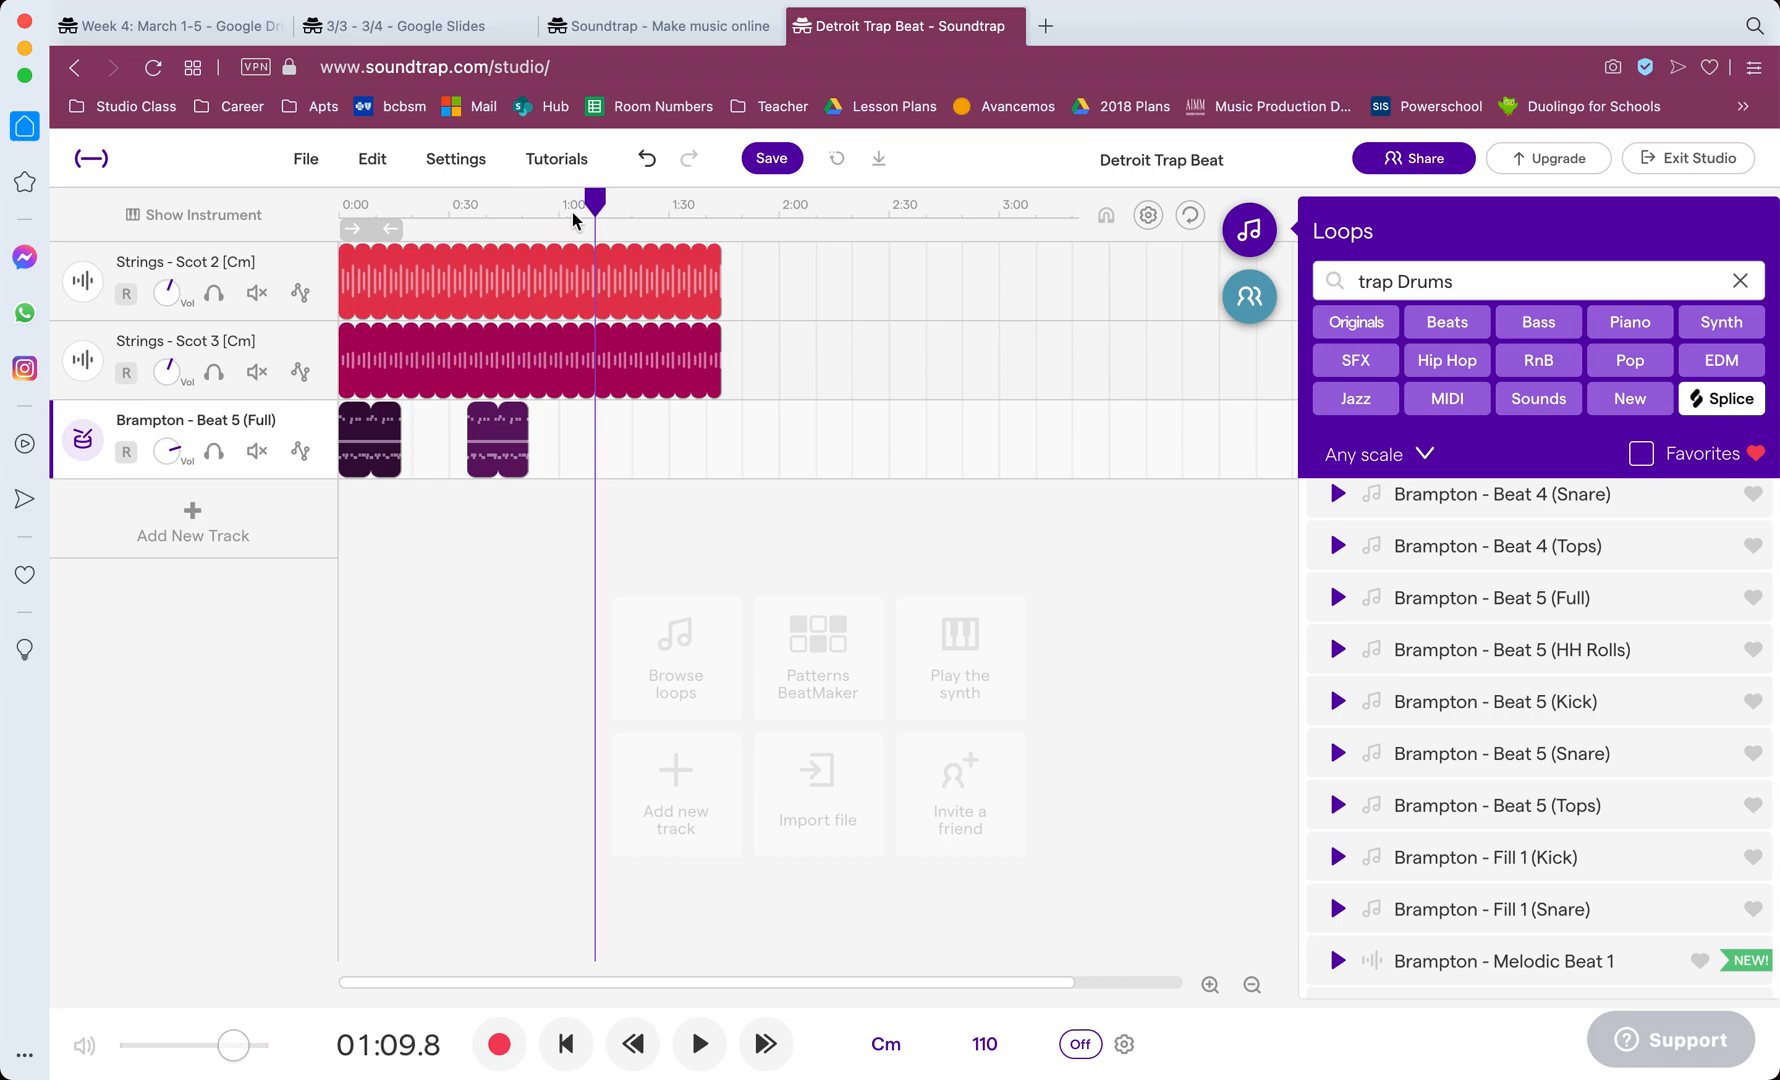
{"action": "key", "text": "super+v"}
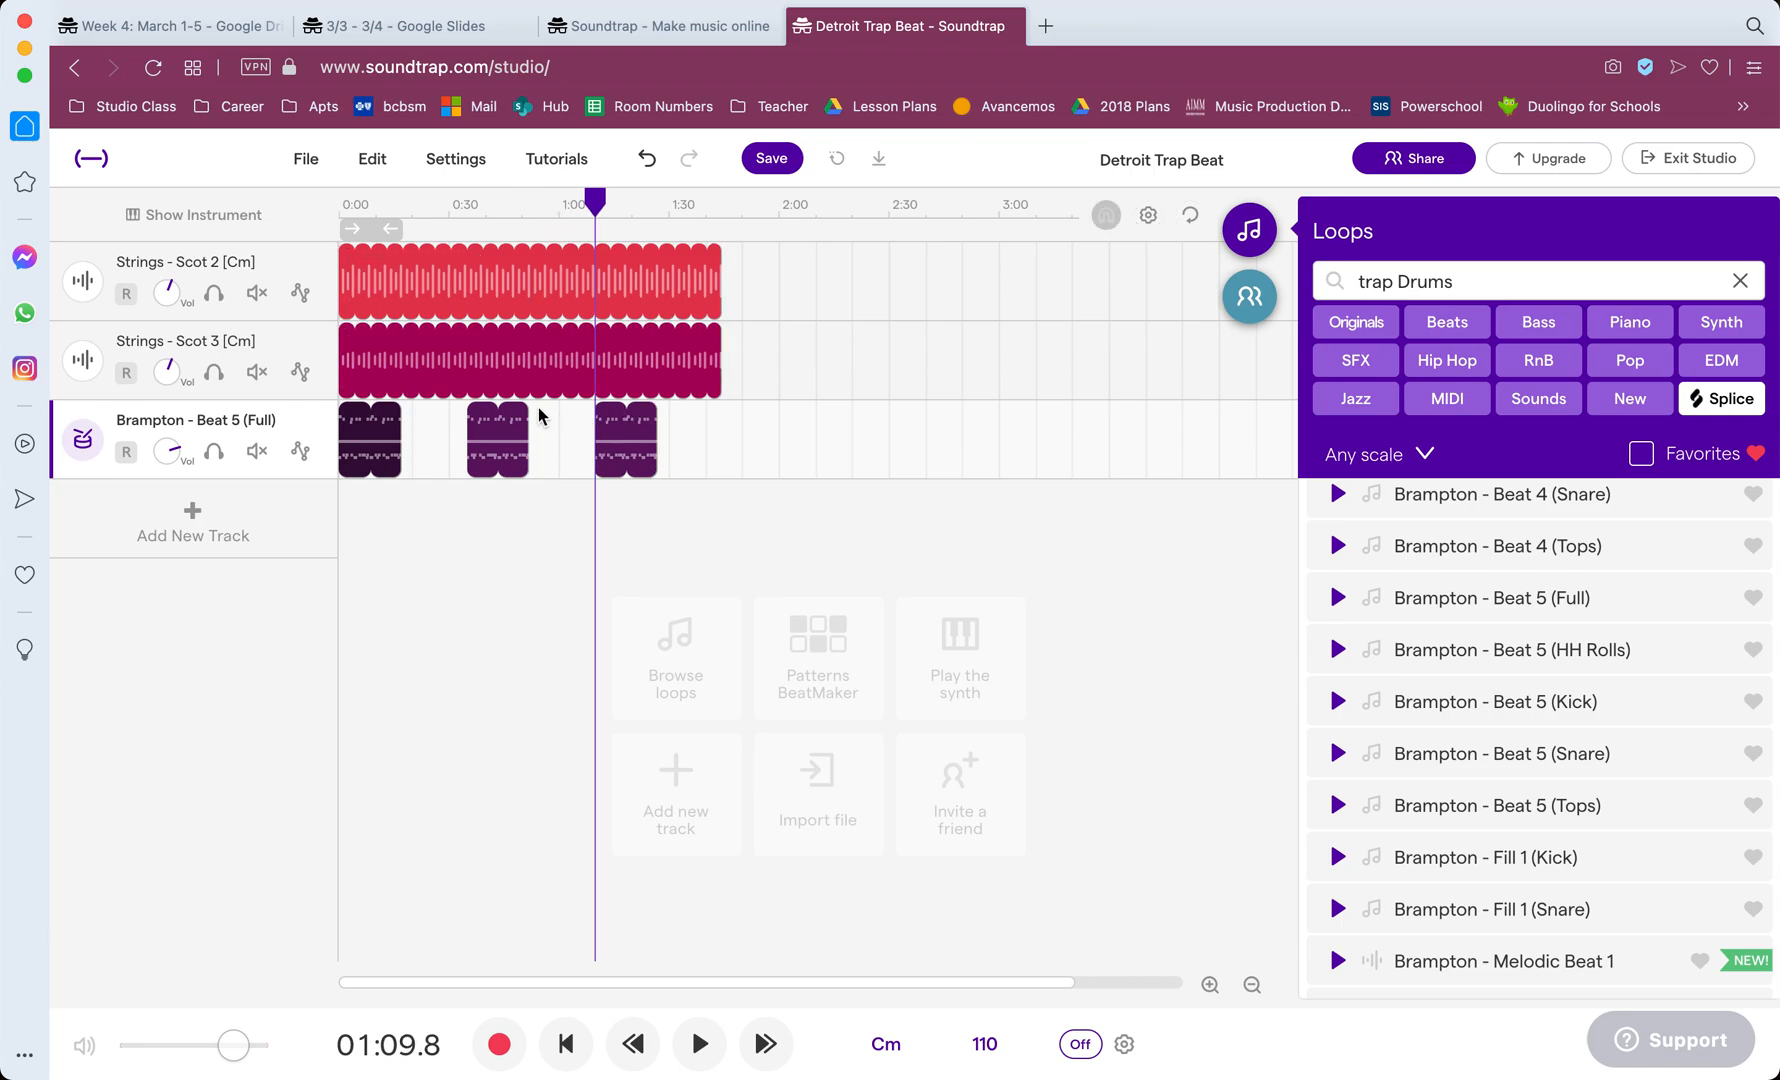
Step: Extend the middle drum region to four repeats and move the last drum region so it ends with the string tracks
{"action": "left_click_drag", "start_coordinate": [520, 413], "coordinate": [587, 412]}
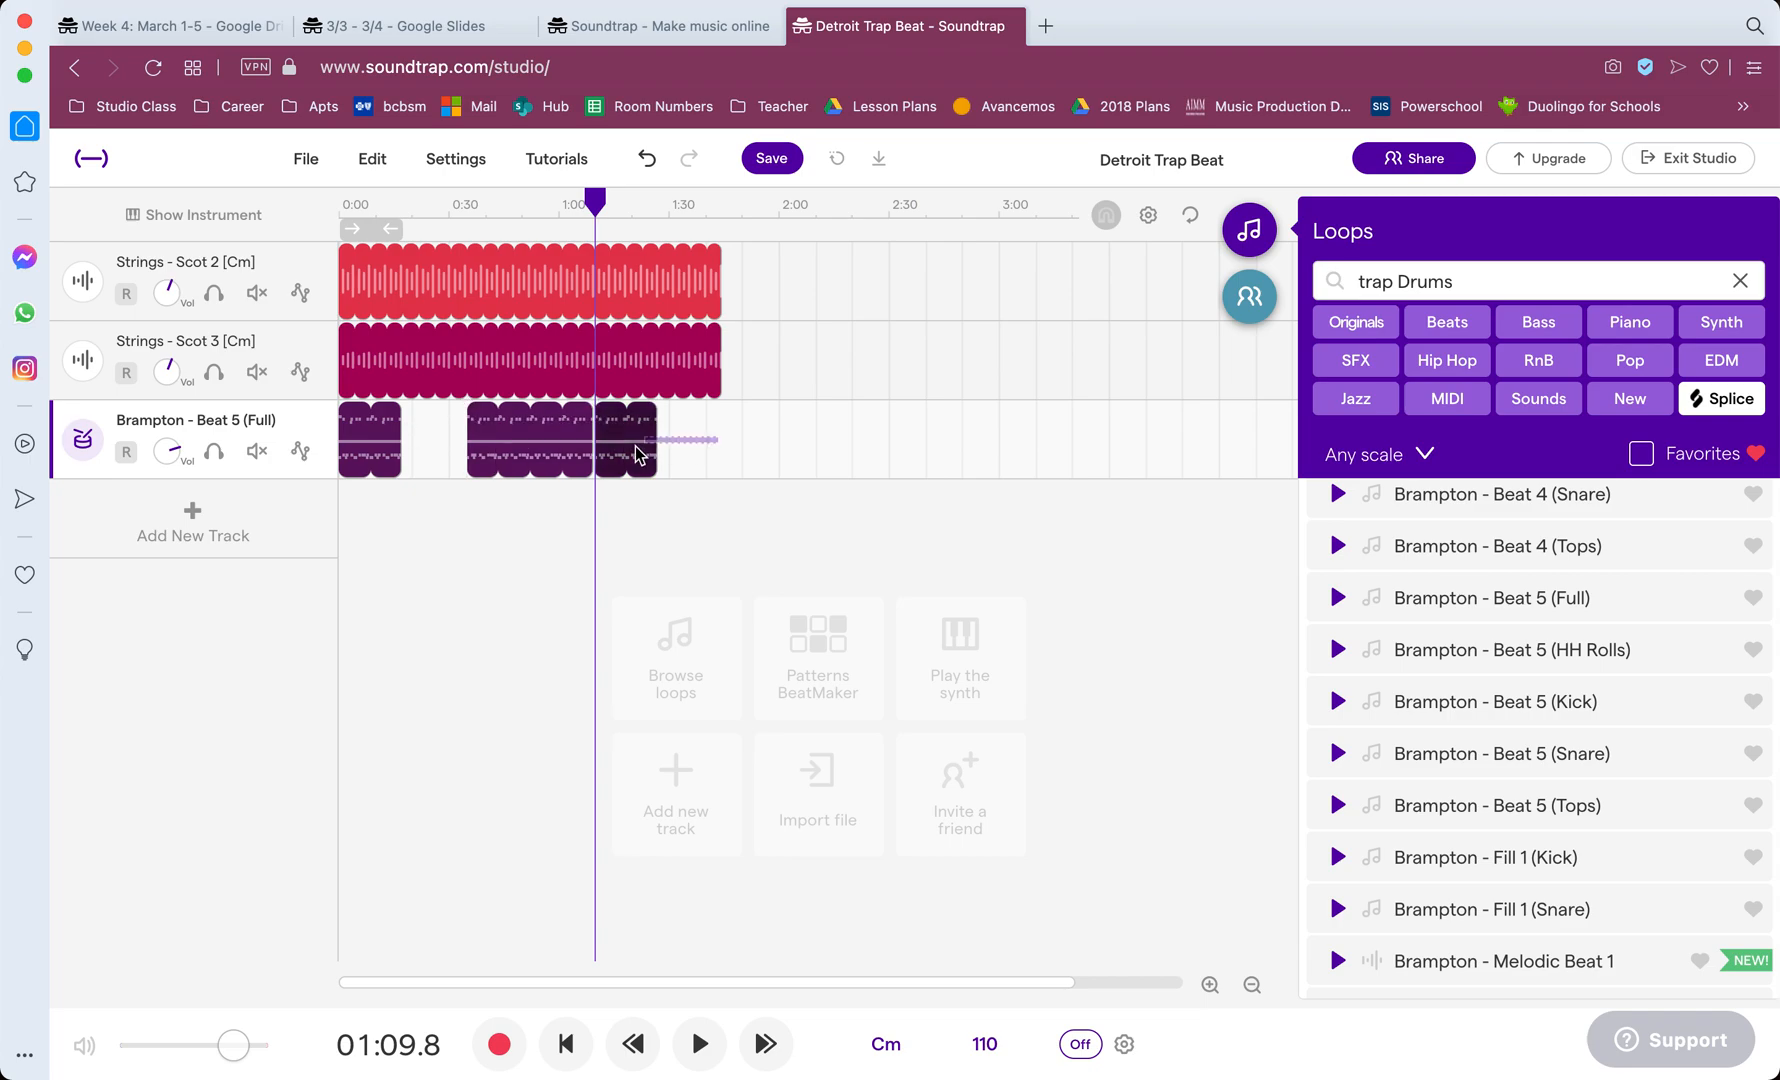
{"action": "left_click_drag", "start_coordinate": [556, 434], "coordinate": [578, 432]}
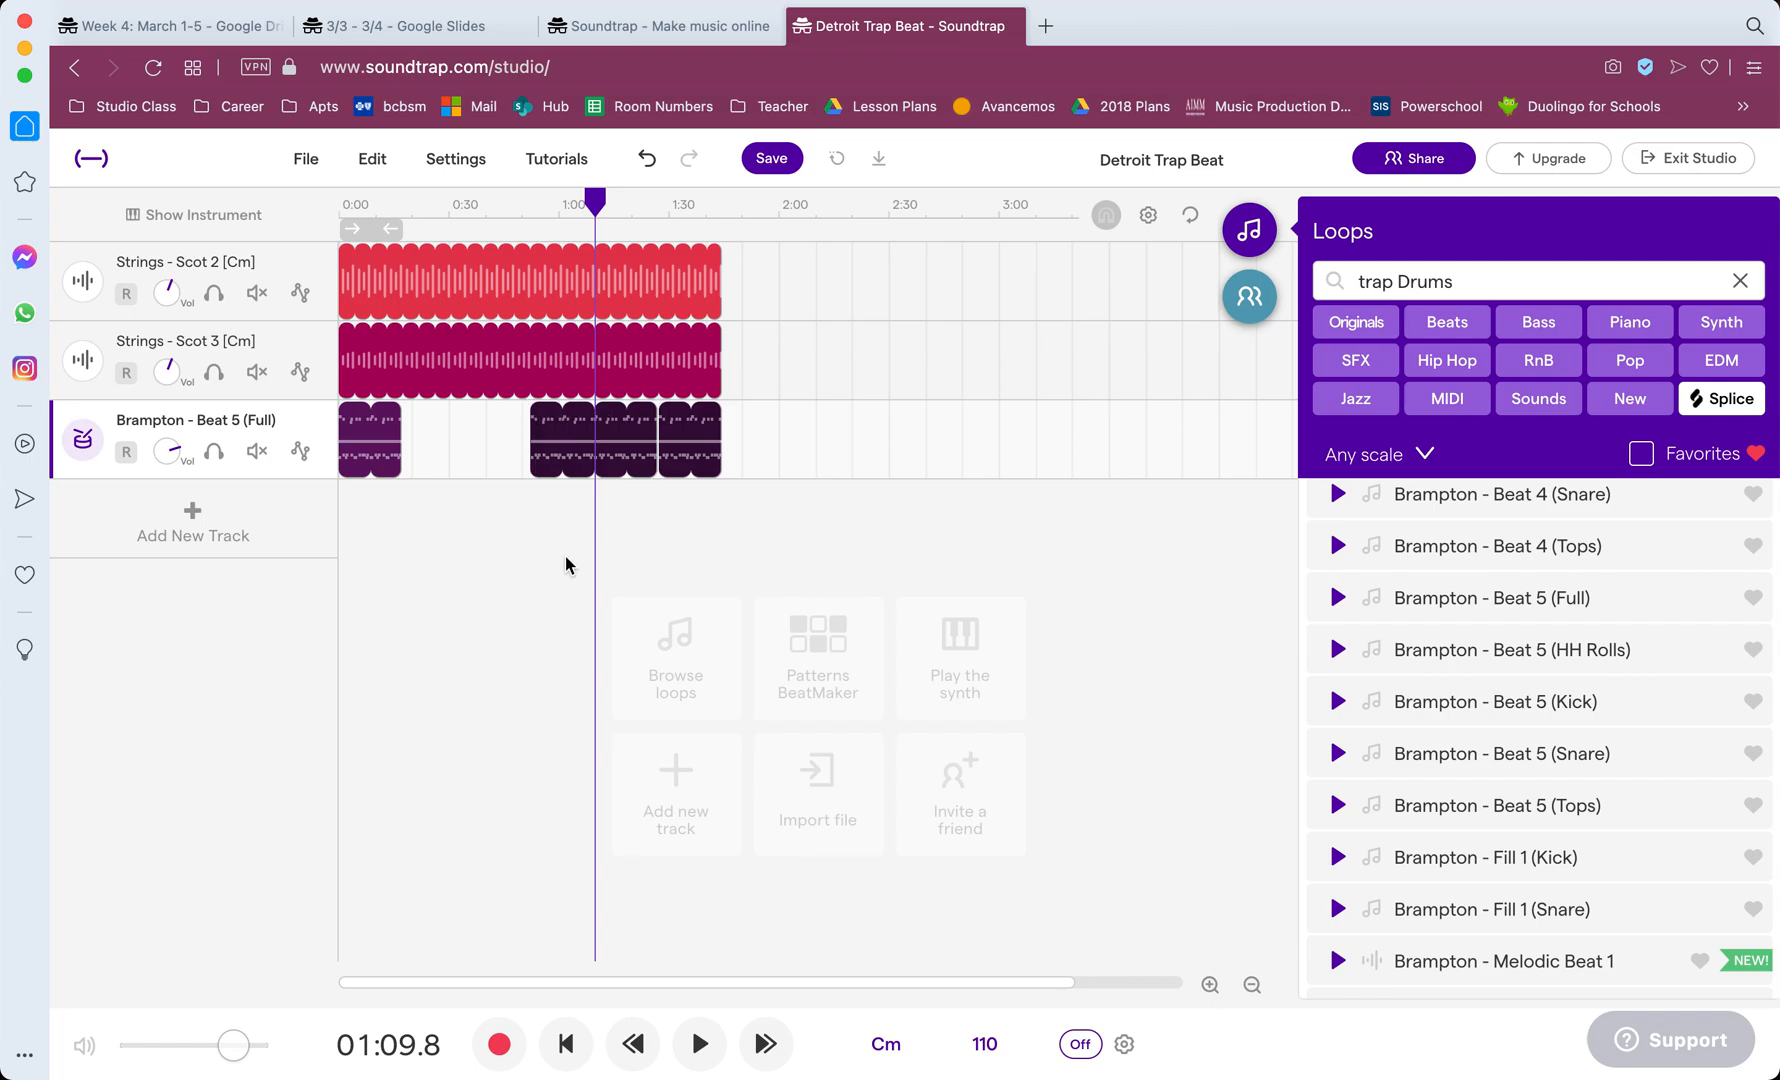
{"action": "left_click_drag", "start_coordinate": [594, 442], "coordinate": [530, 441]}
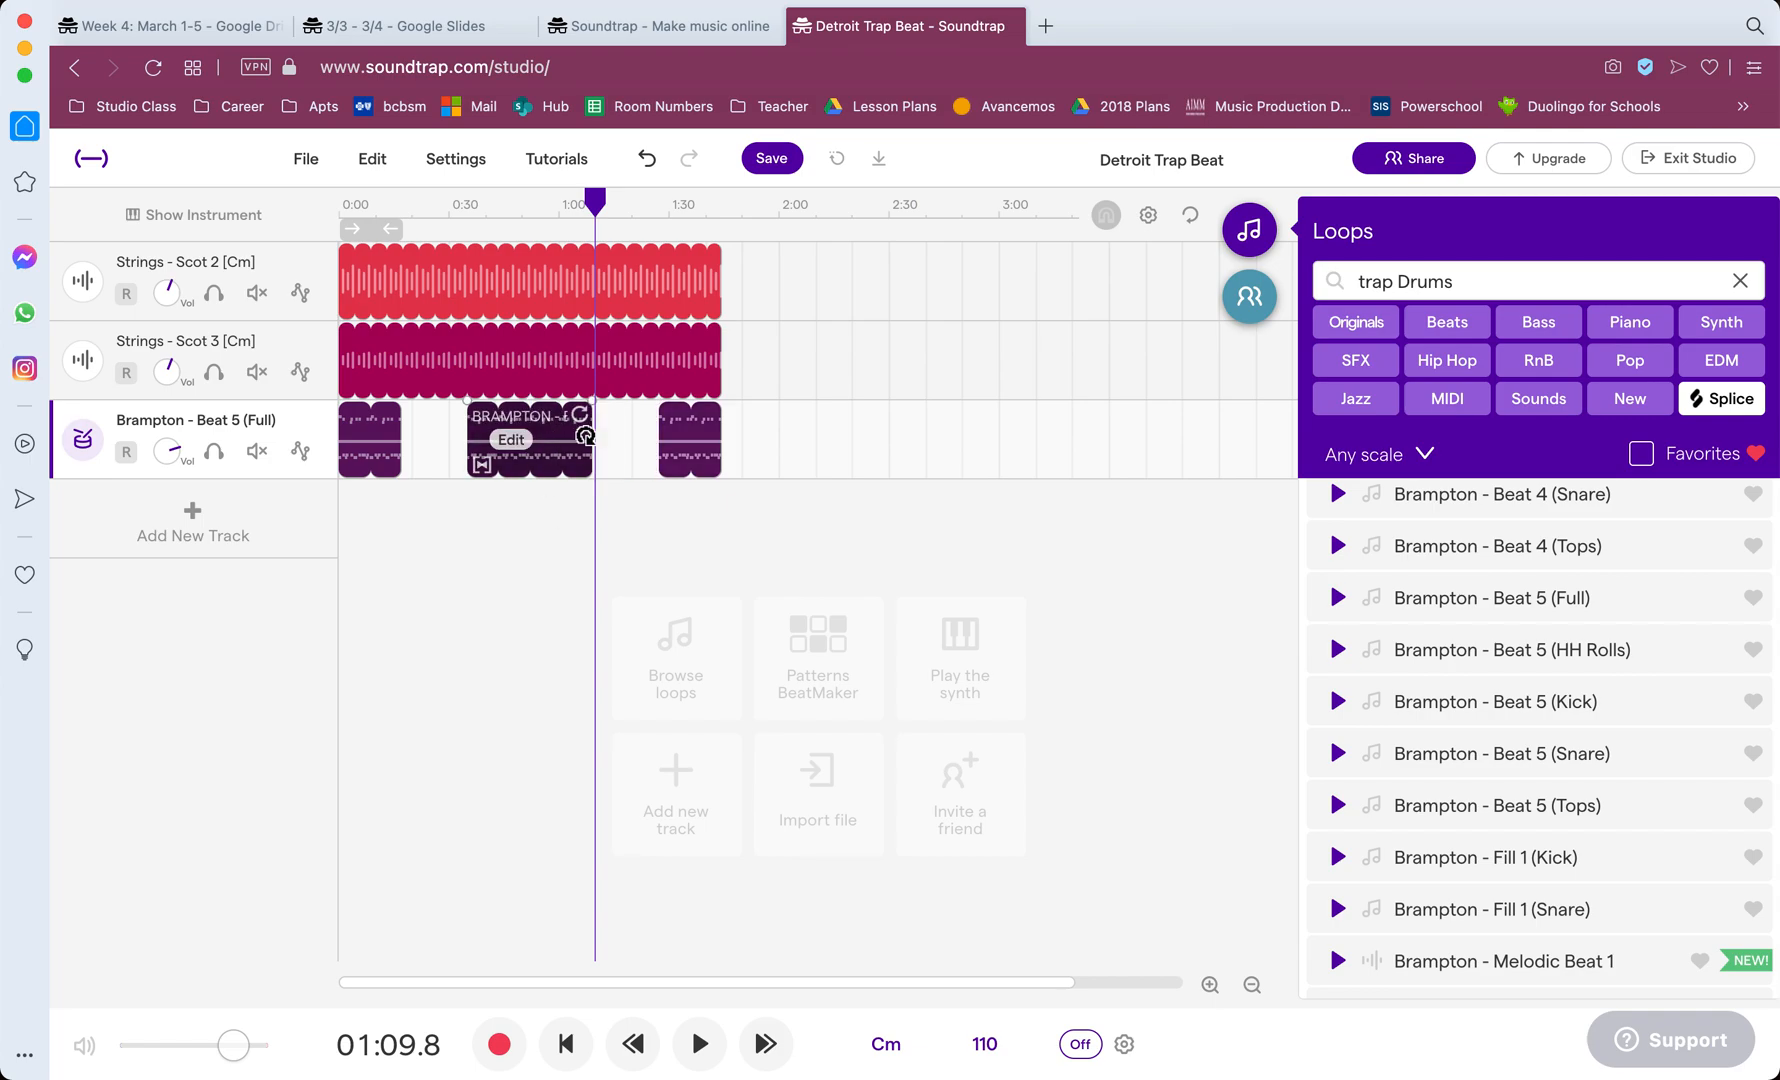
Step: Move the first drum region to start at about 0:17 and reduce the middle one to two repeats ending at 01:09.8
{"action": "left_click", "coordinate": [382, 433]}
{"action": "left_click_drag", "start_coordinate": [341, 428], "coordinate": [405, 428]}
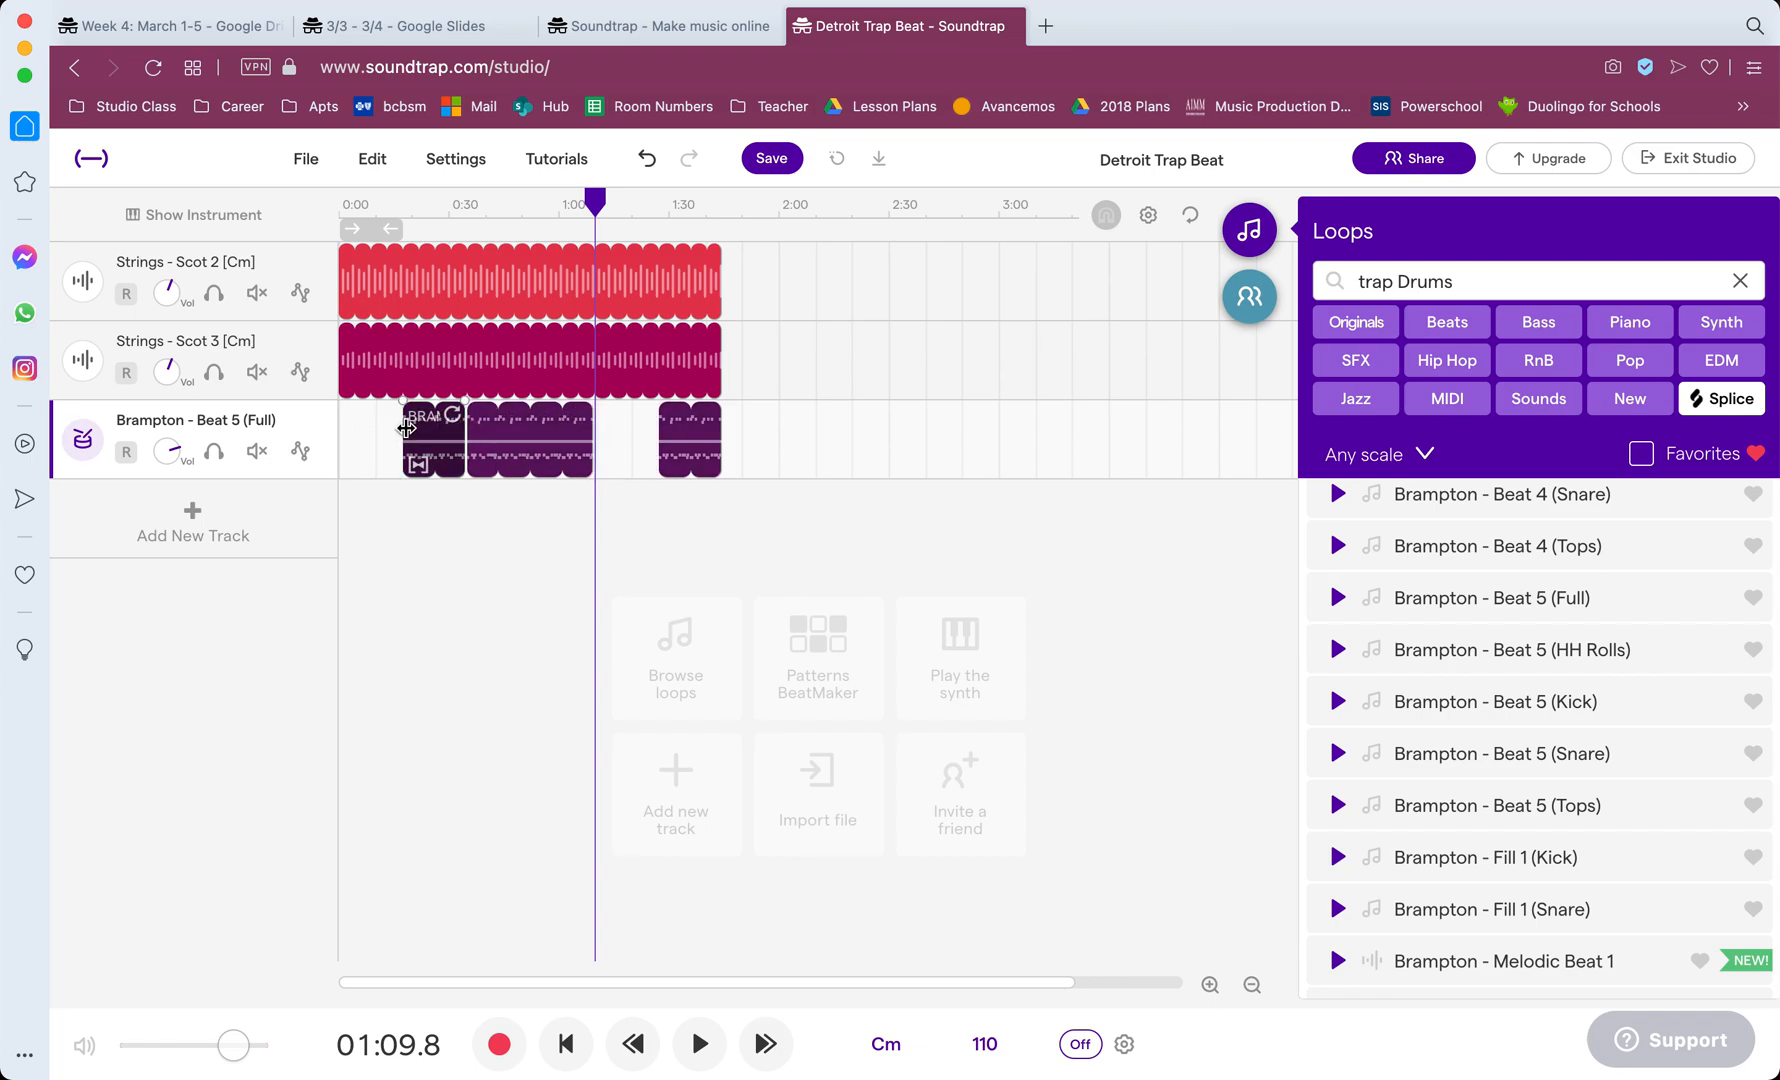
{"action": "left_click", "coordinate": [1210, 985]}
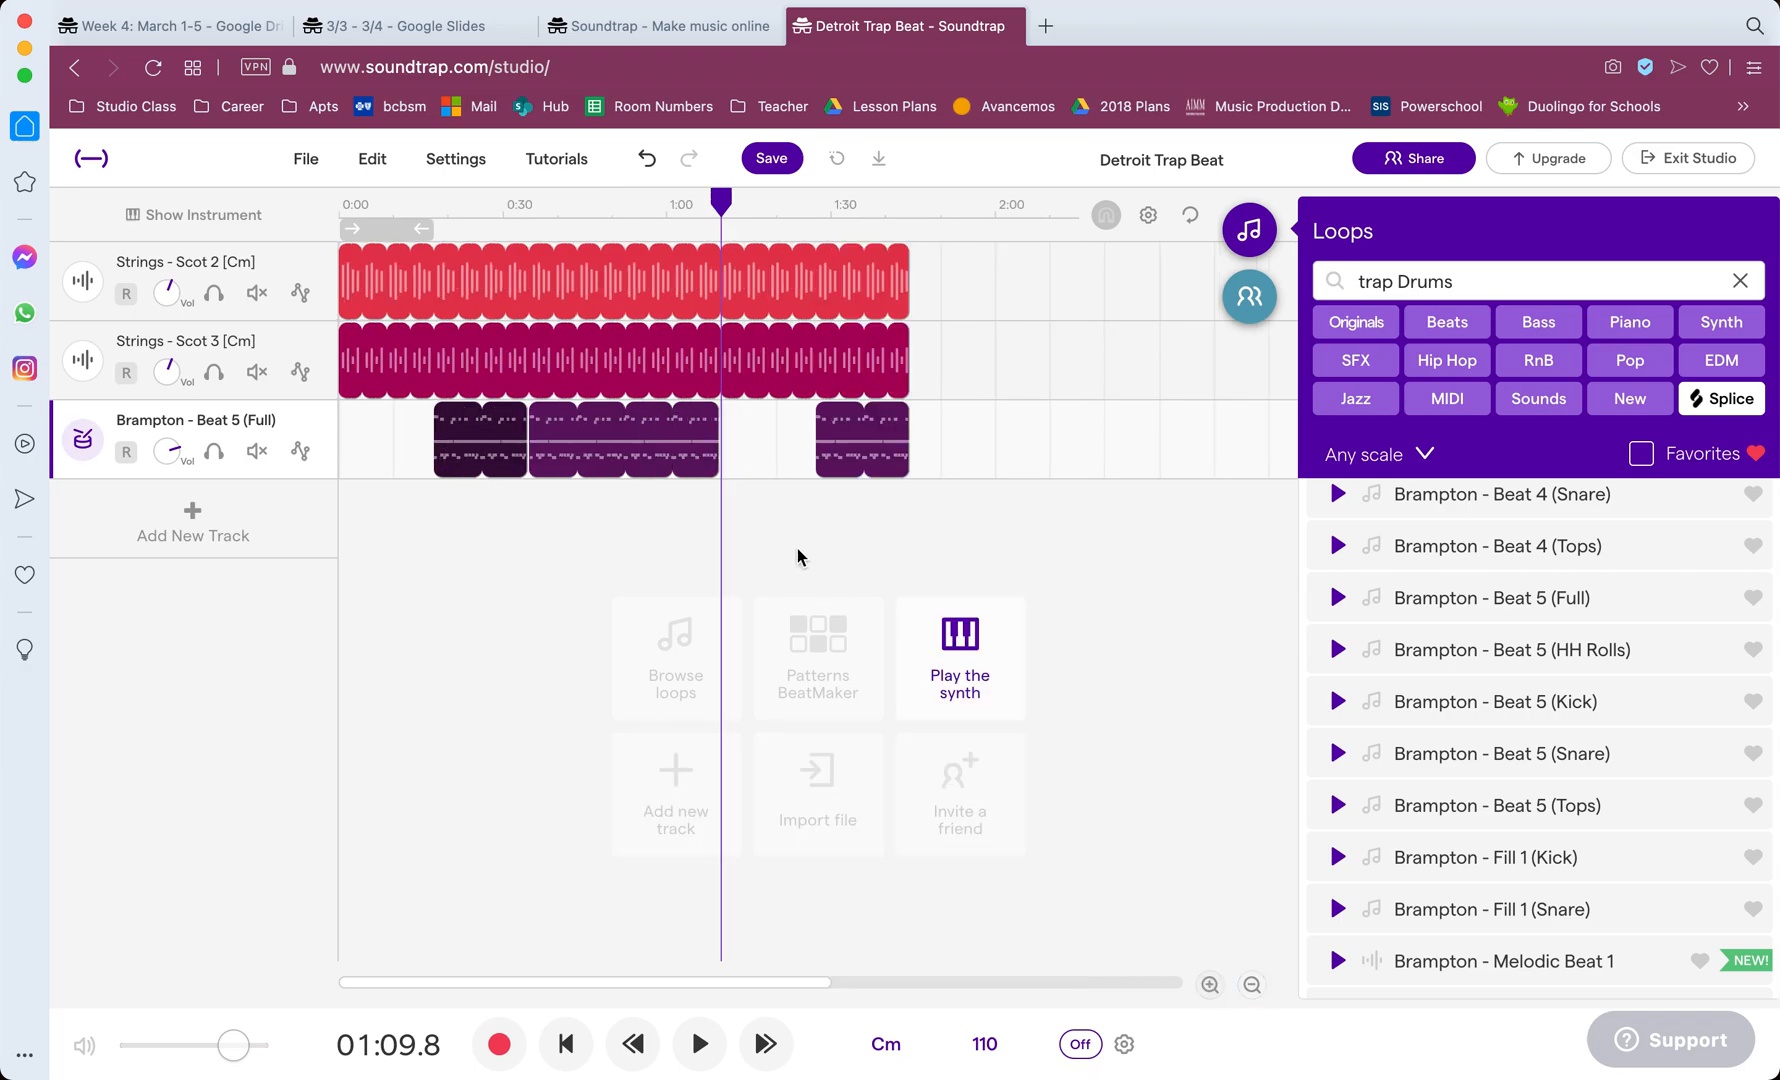
{"action": "left_click", "coordinate": [703, 417]}
{"action": "left_click_drag", "start_coordinate": [703, 417], "coordinate": [652, 430]}
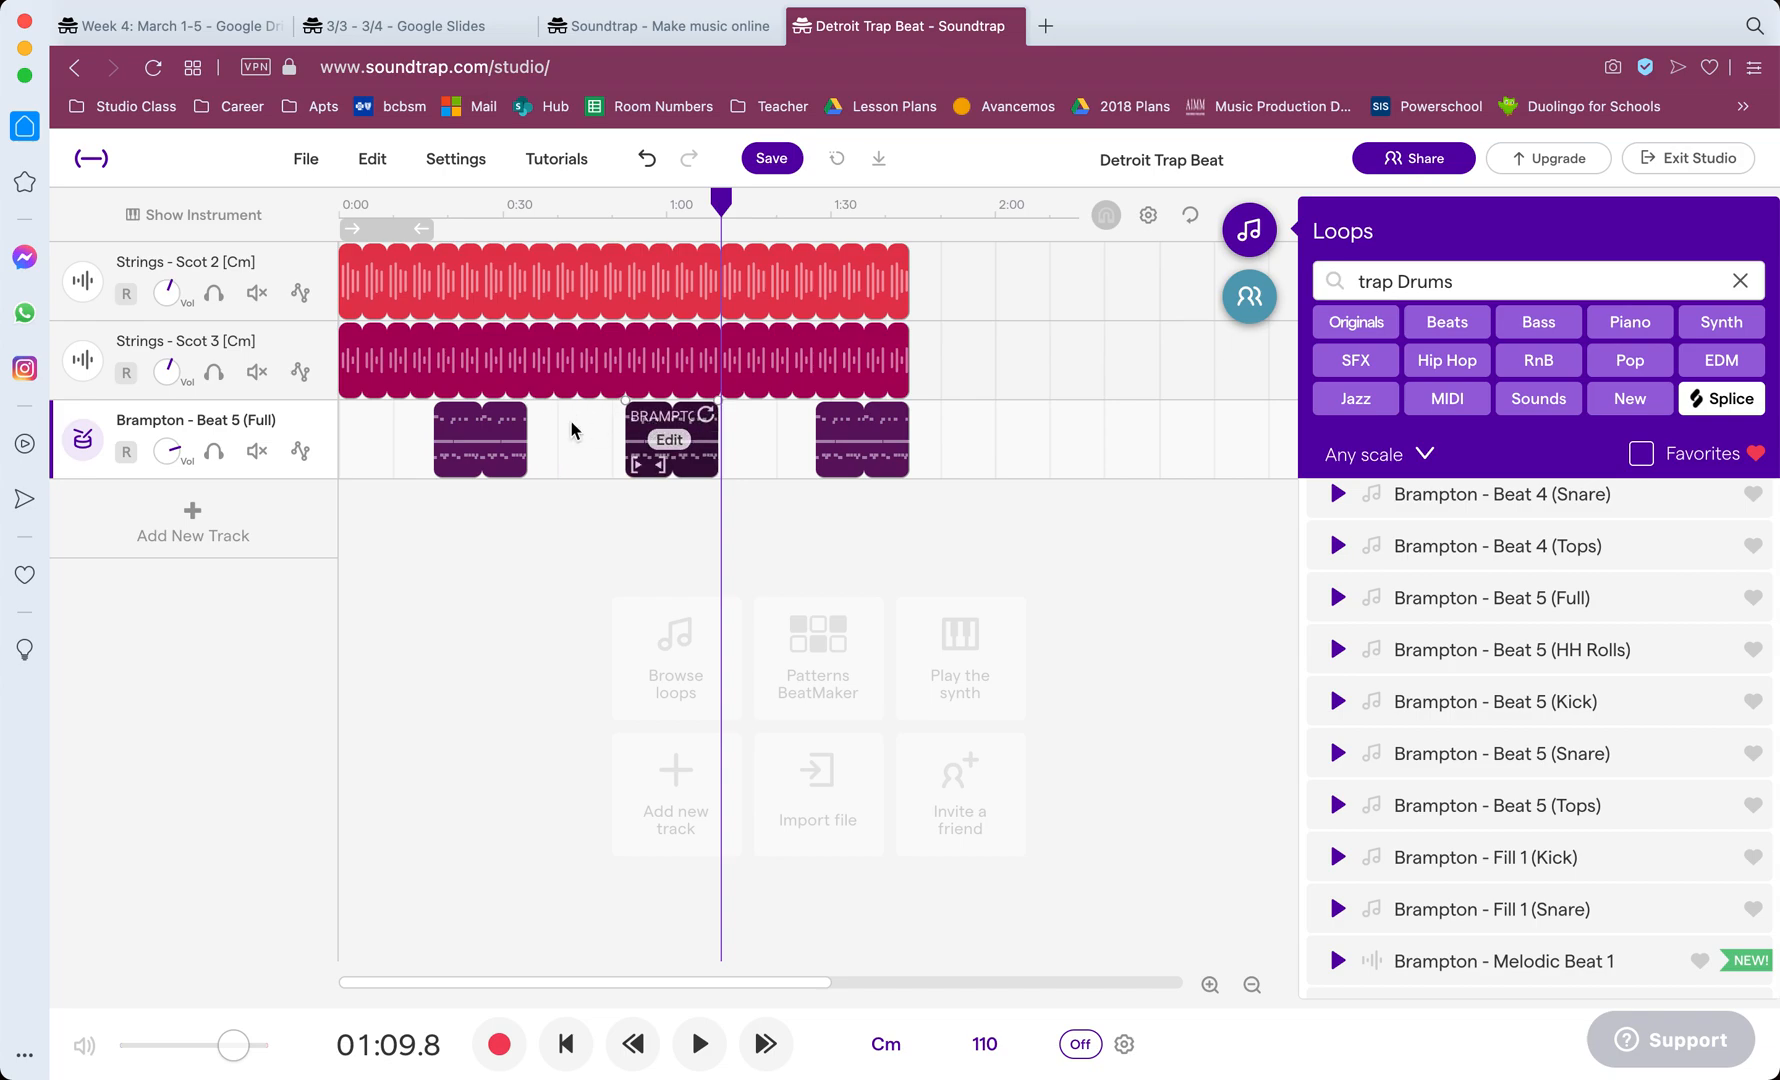
{"action": "left_click", "coordinate": [512, 415]}
{"action": "left_click_drag", "start_coordinate": [512, 415], "coordinate": [560, 413]}
{"action": "left_click", "coordinate": [560, 418]}
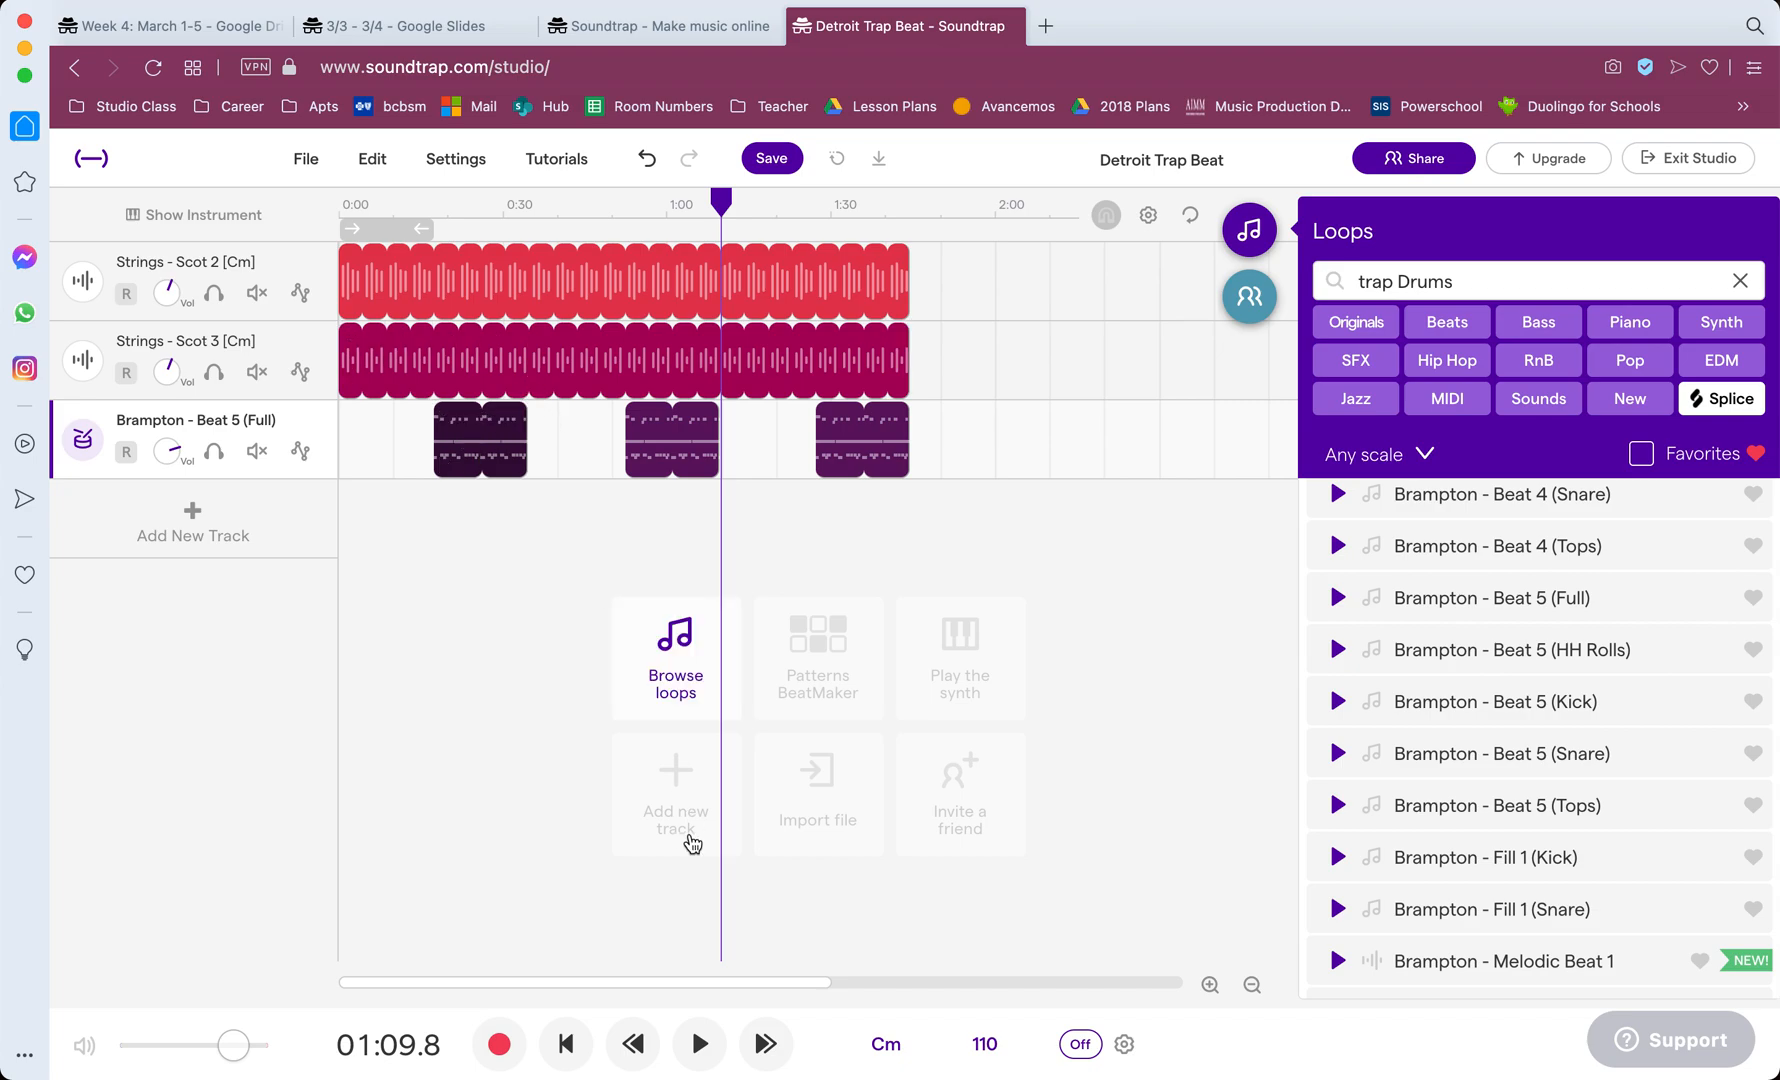
Step: Play the rearranged song from the beginning for a few seconds and stop it
{"action": "left_click", "coordinate": [565, 1043]}
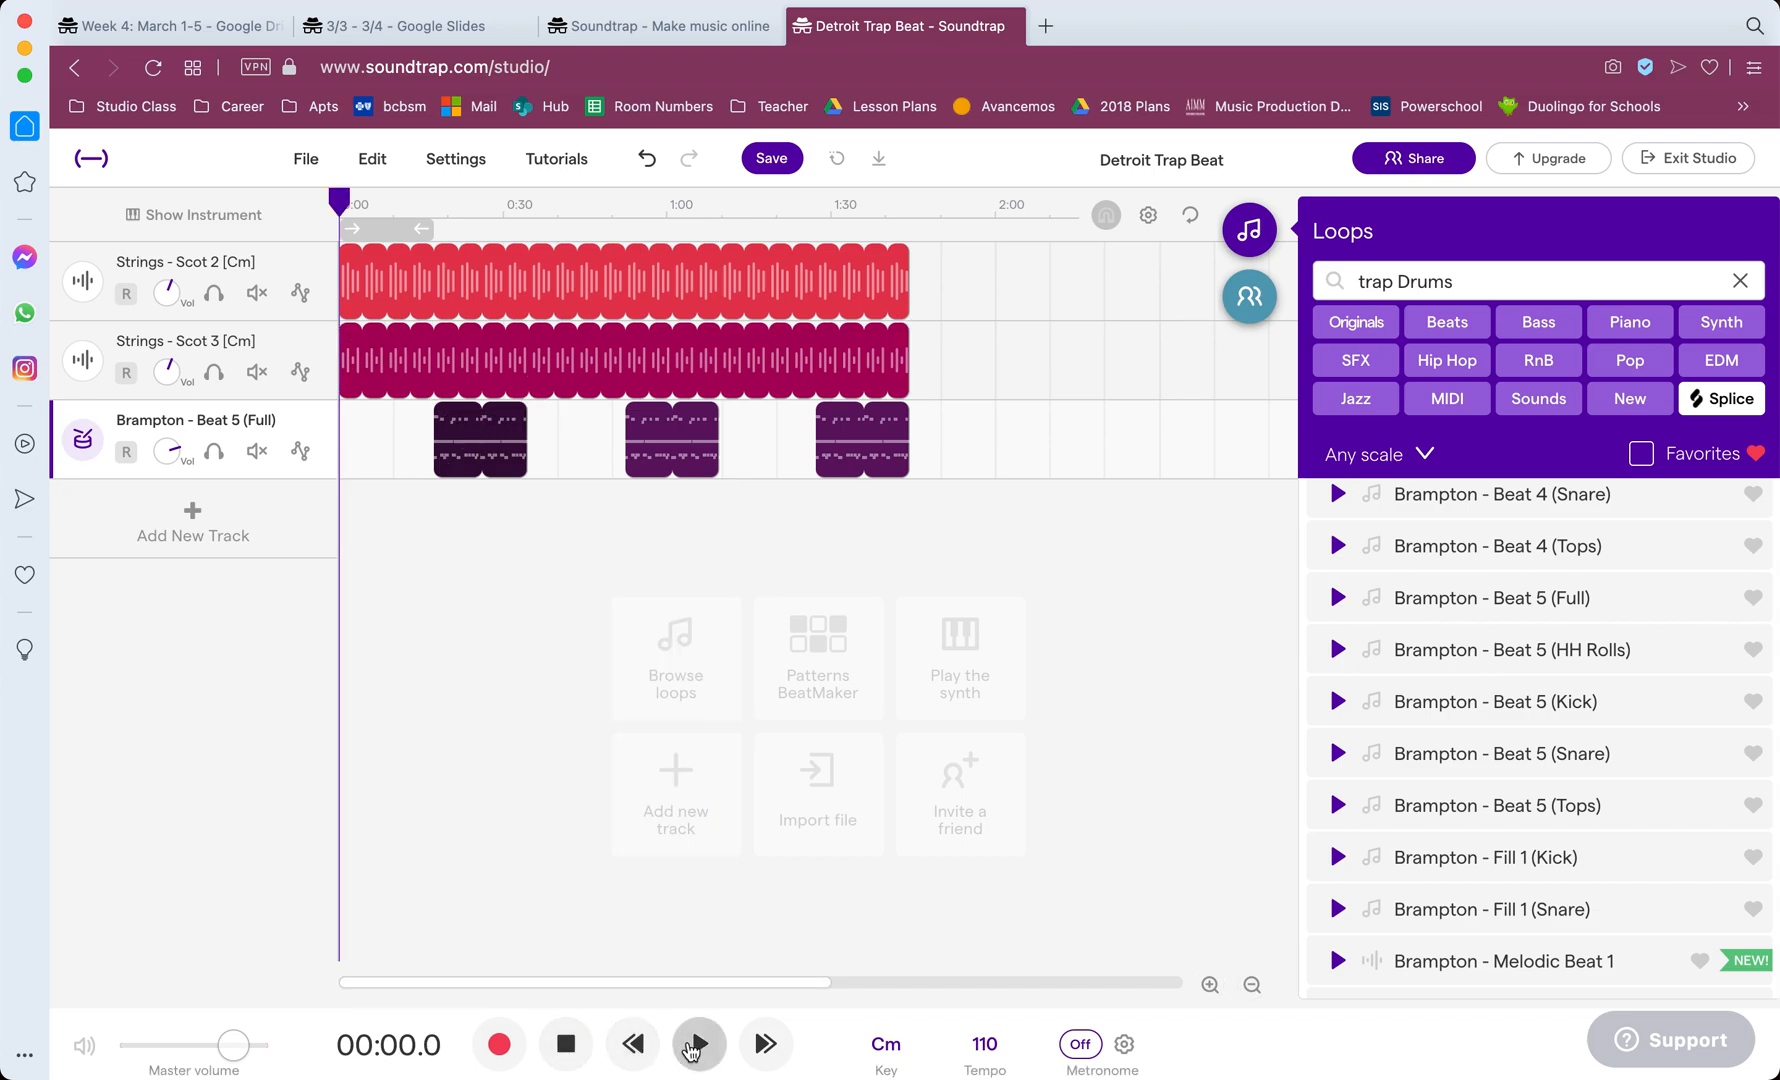
{"action": "left_click", "coordinate": [697, 1043]}
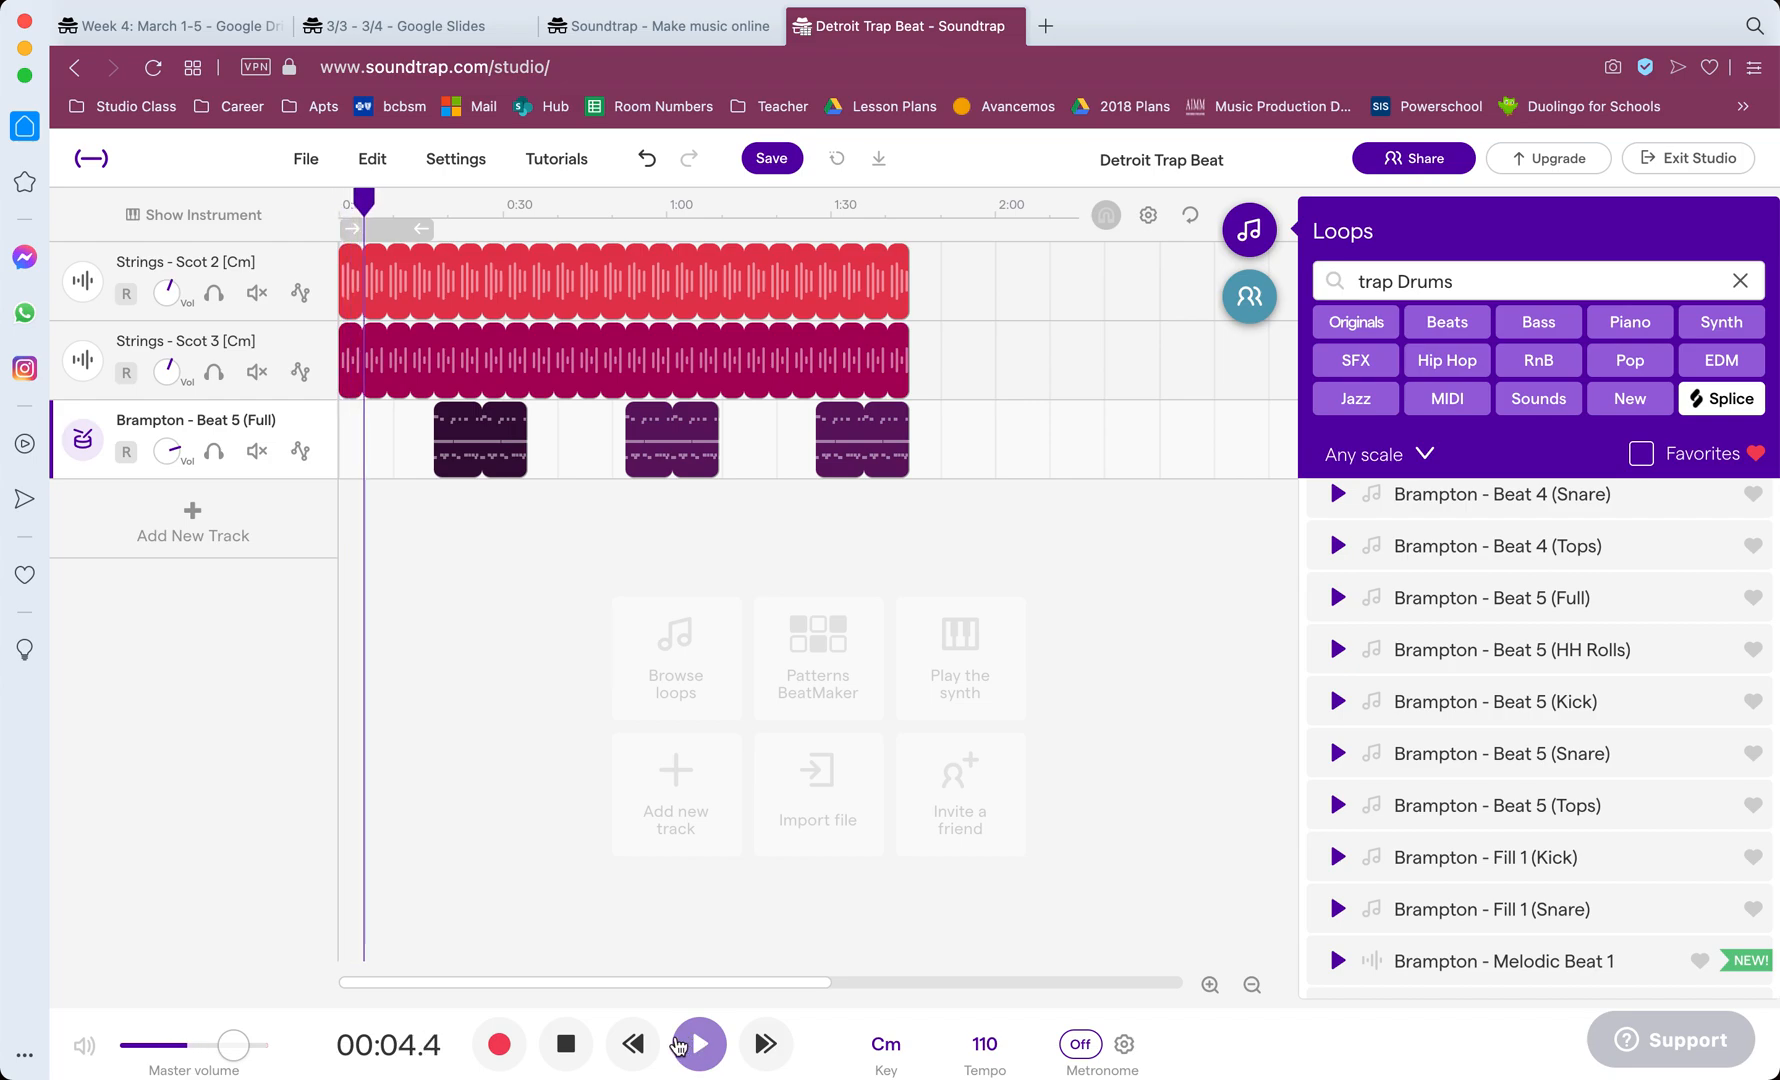
{"action": "left_click", "coordinate": [566, 1046]}
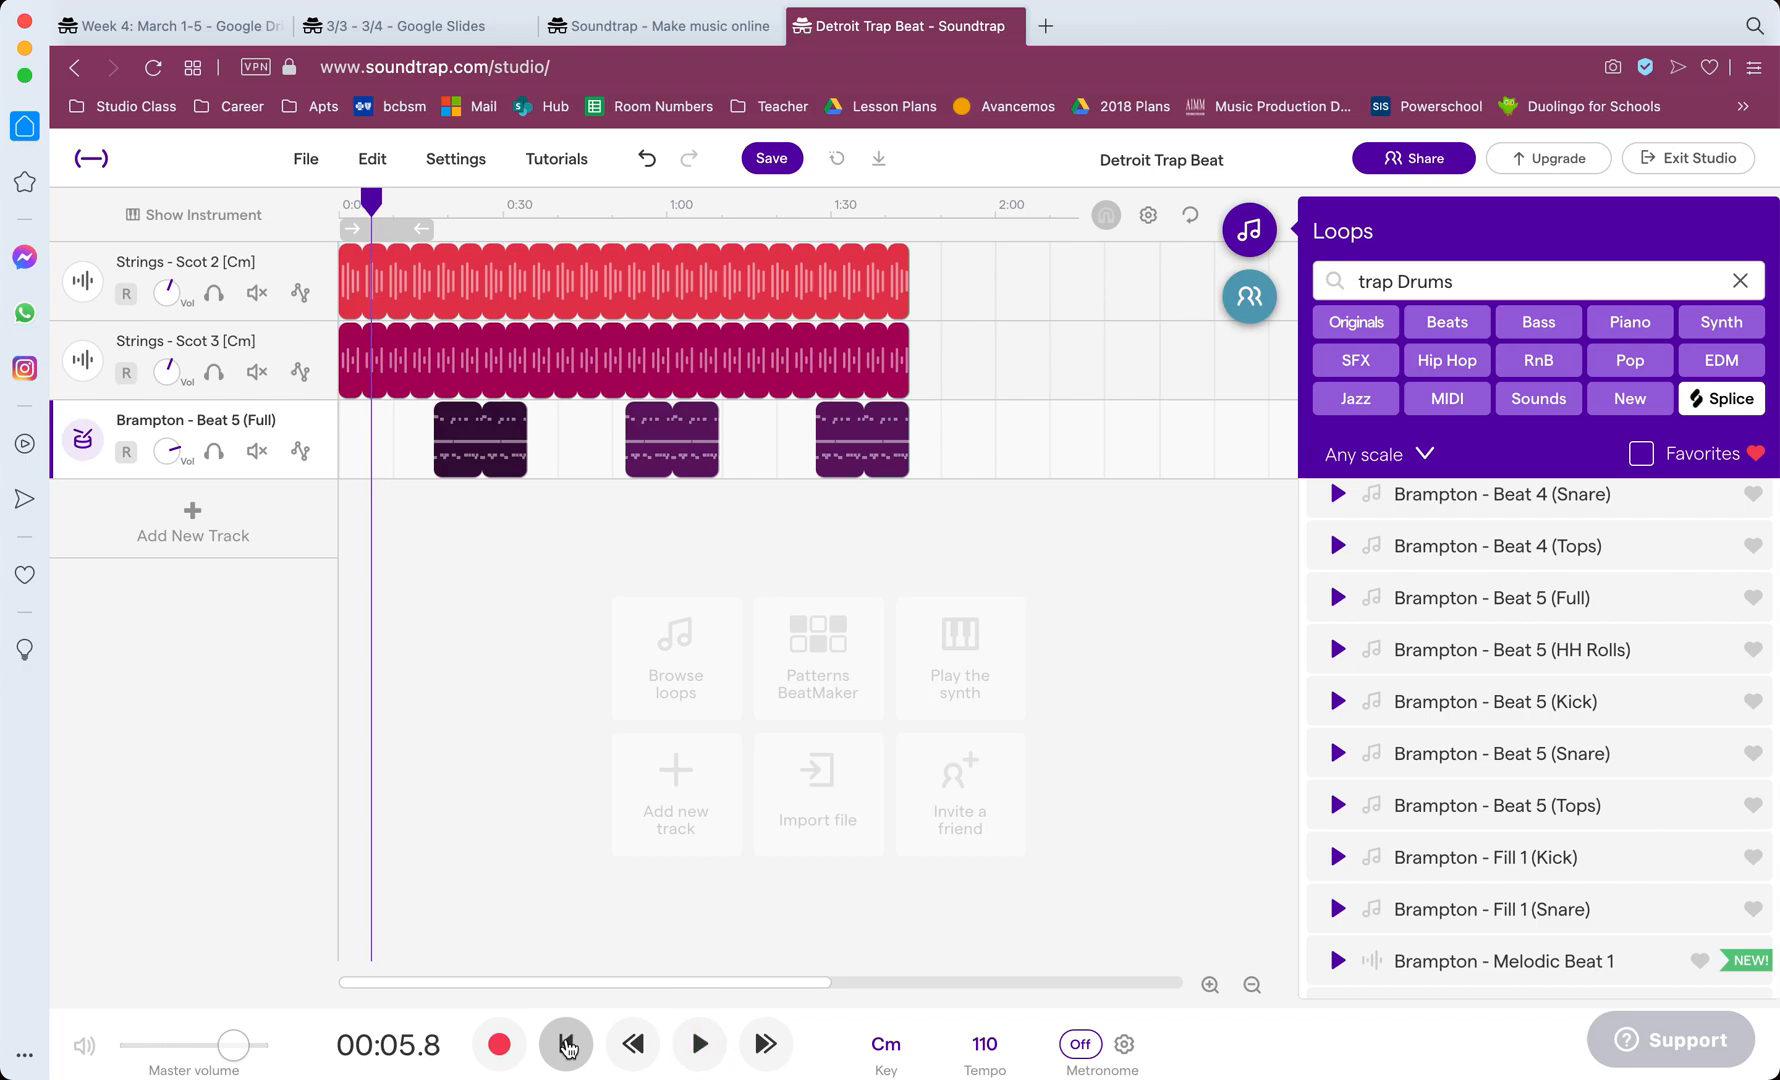
Step: Browse further through the trap drum loops, past the Mimas and Parts loops, and clear the loop search and filter
{"action": "scroll", "coordinate": [1462, 712], "scroll_direction": "down", "scroll_amount": 10}
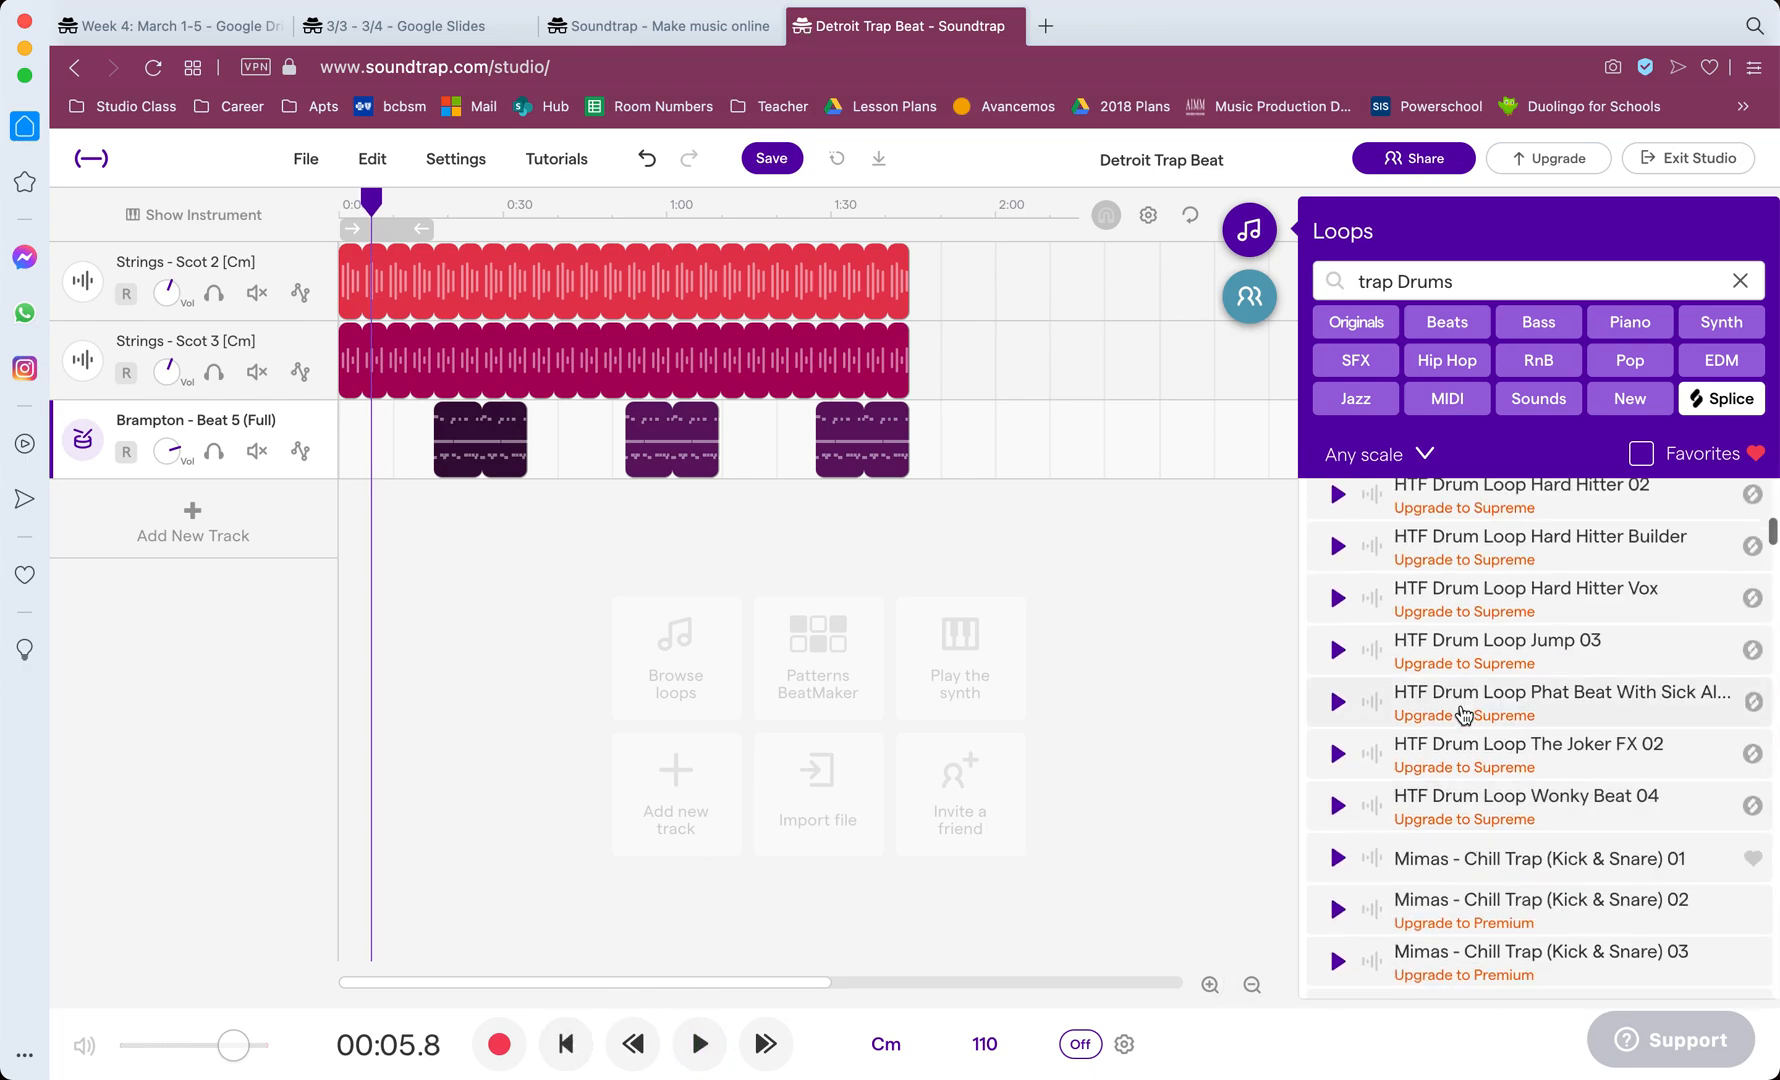
{"action": "scroll", "coordinate": [1462, 712], "scroll_direction": "down", "scroll_amount": 5}
{"action": "scroll", "coordinate": [1462, 716], "scroll_direction": "up", "scroll_amount": 3}
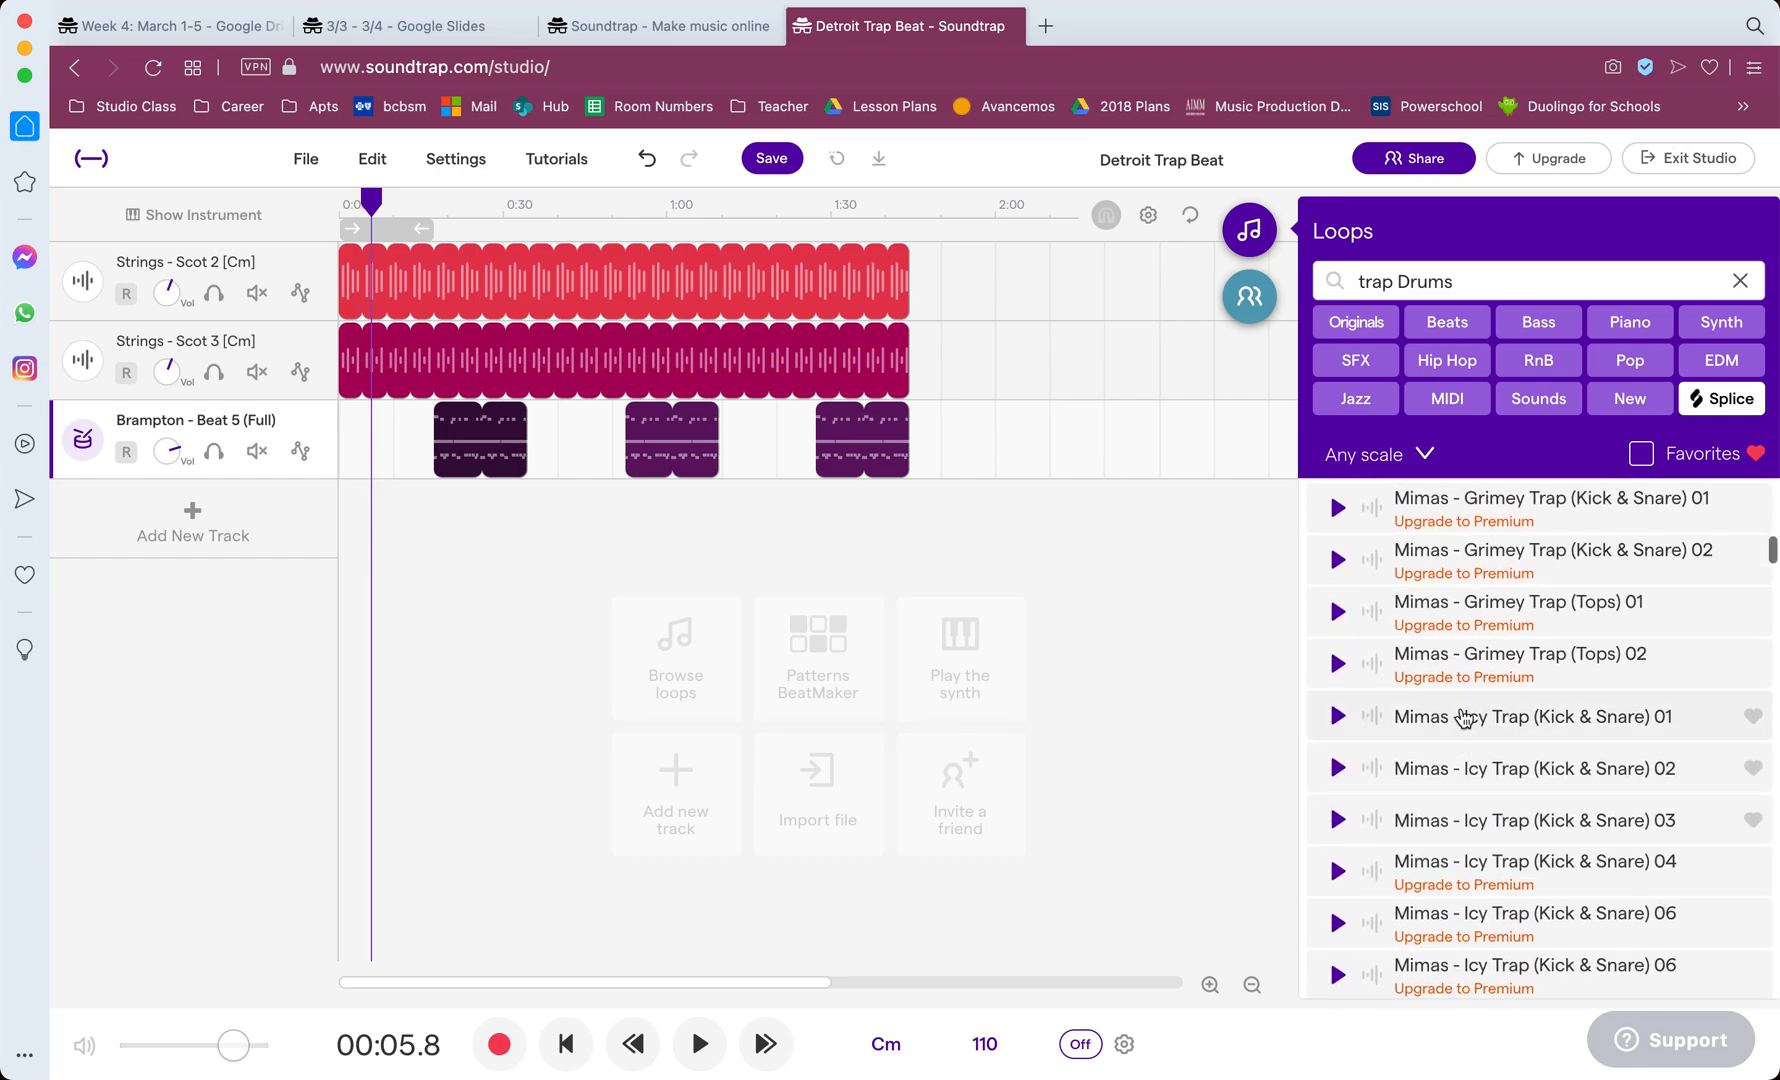
{"action": "scroll", "coordinate": [1460, 720], "scroll_direction": "down", "scroll_amount": 10}
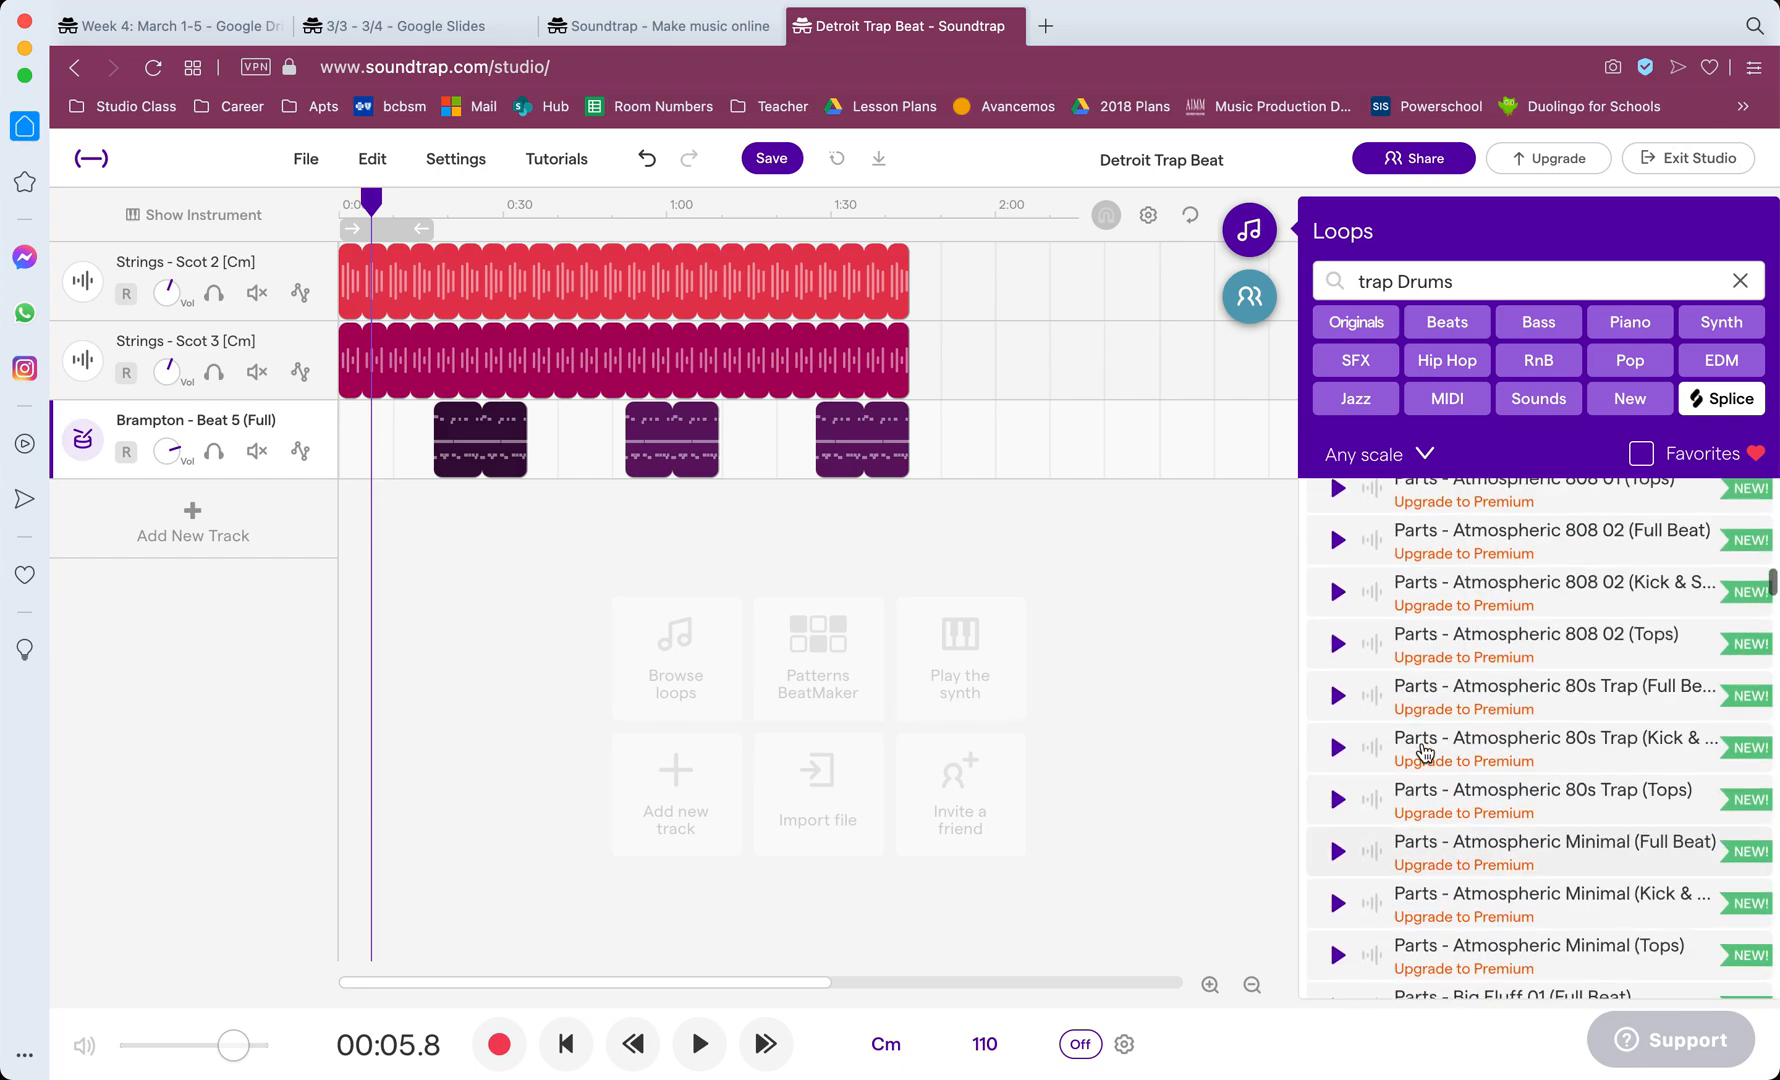
{"action": "scroll", "coordinate": [1425, 752], "scroll_direction": "down", "scroll_amount": 5}
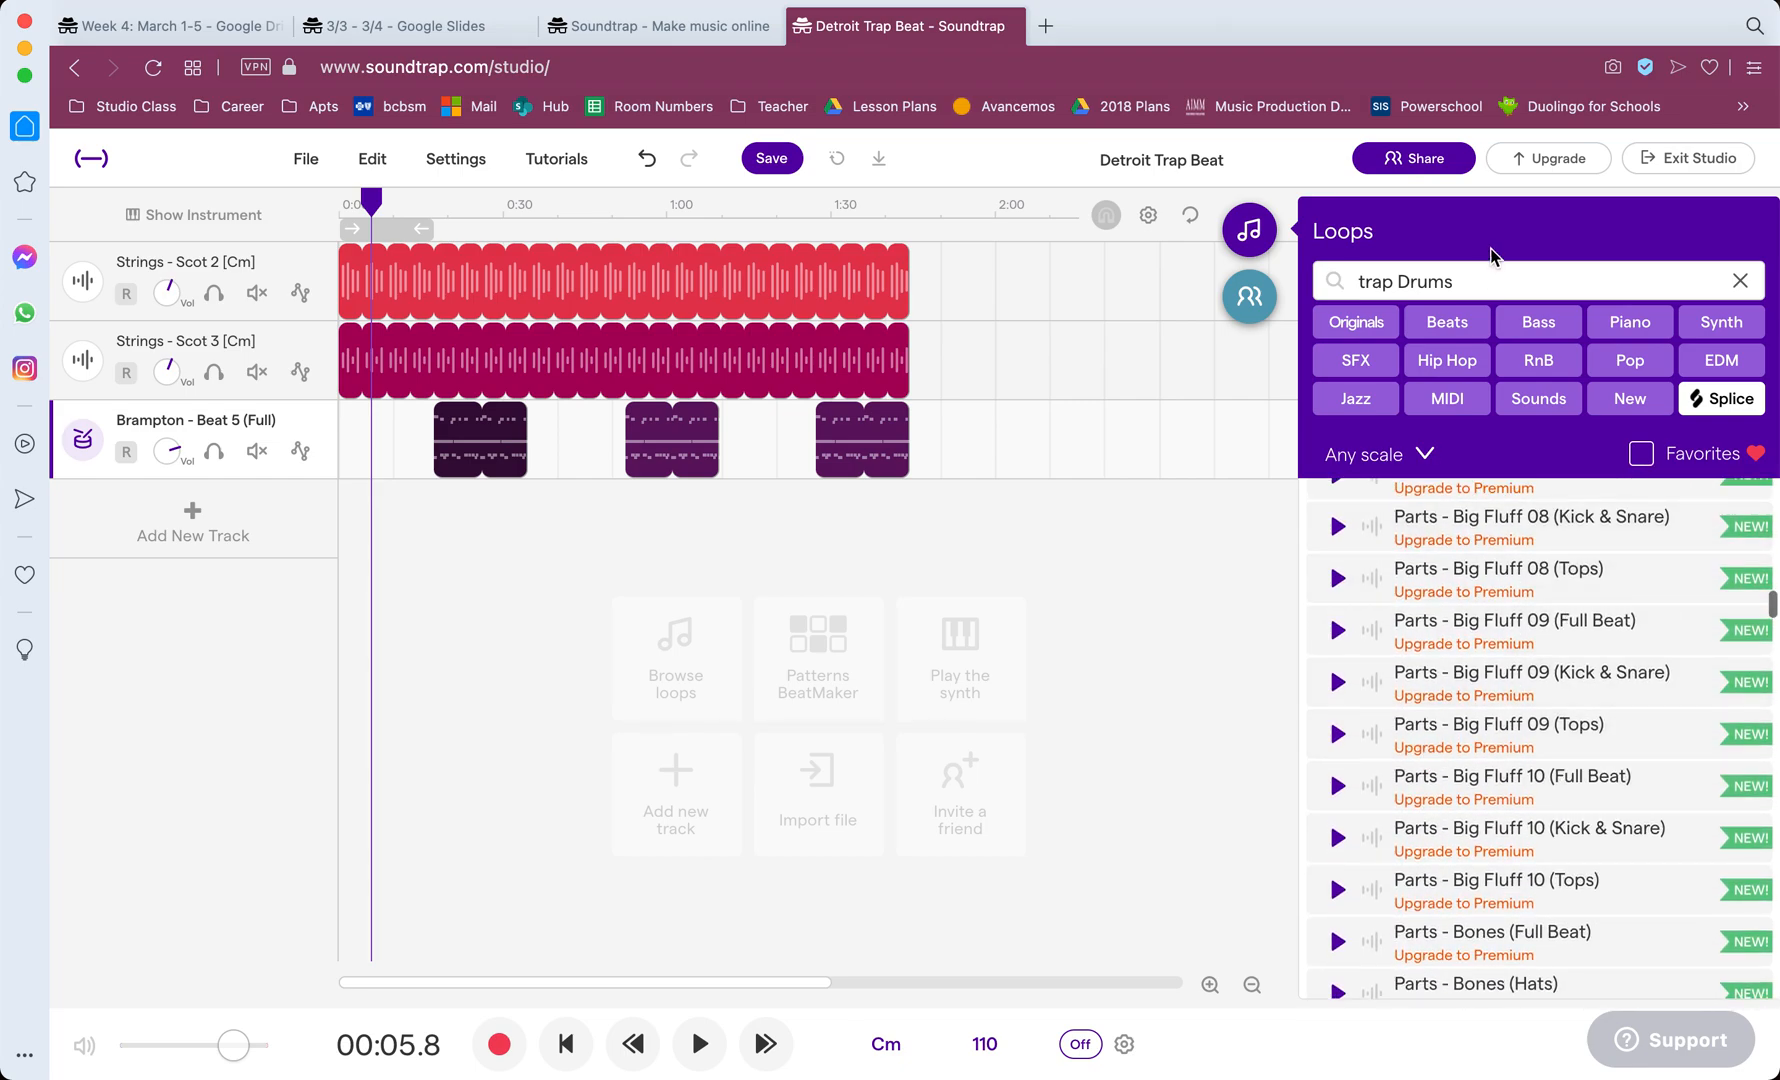
{"action": "left_click", "coordinate": [1740, 280]}
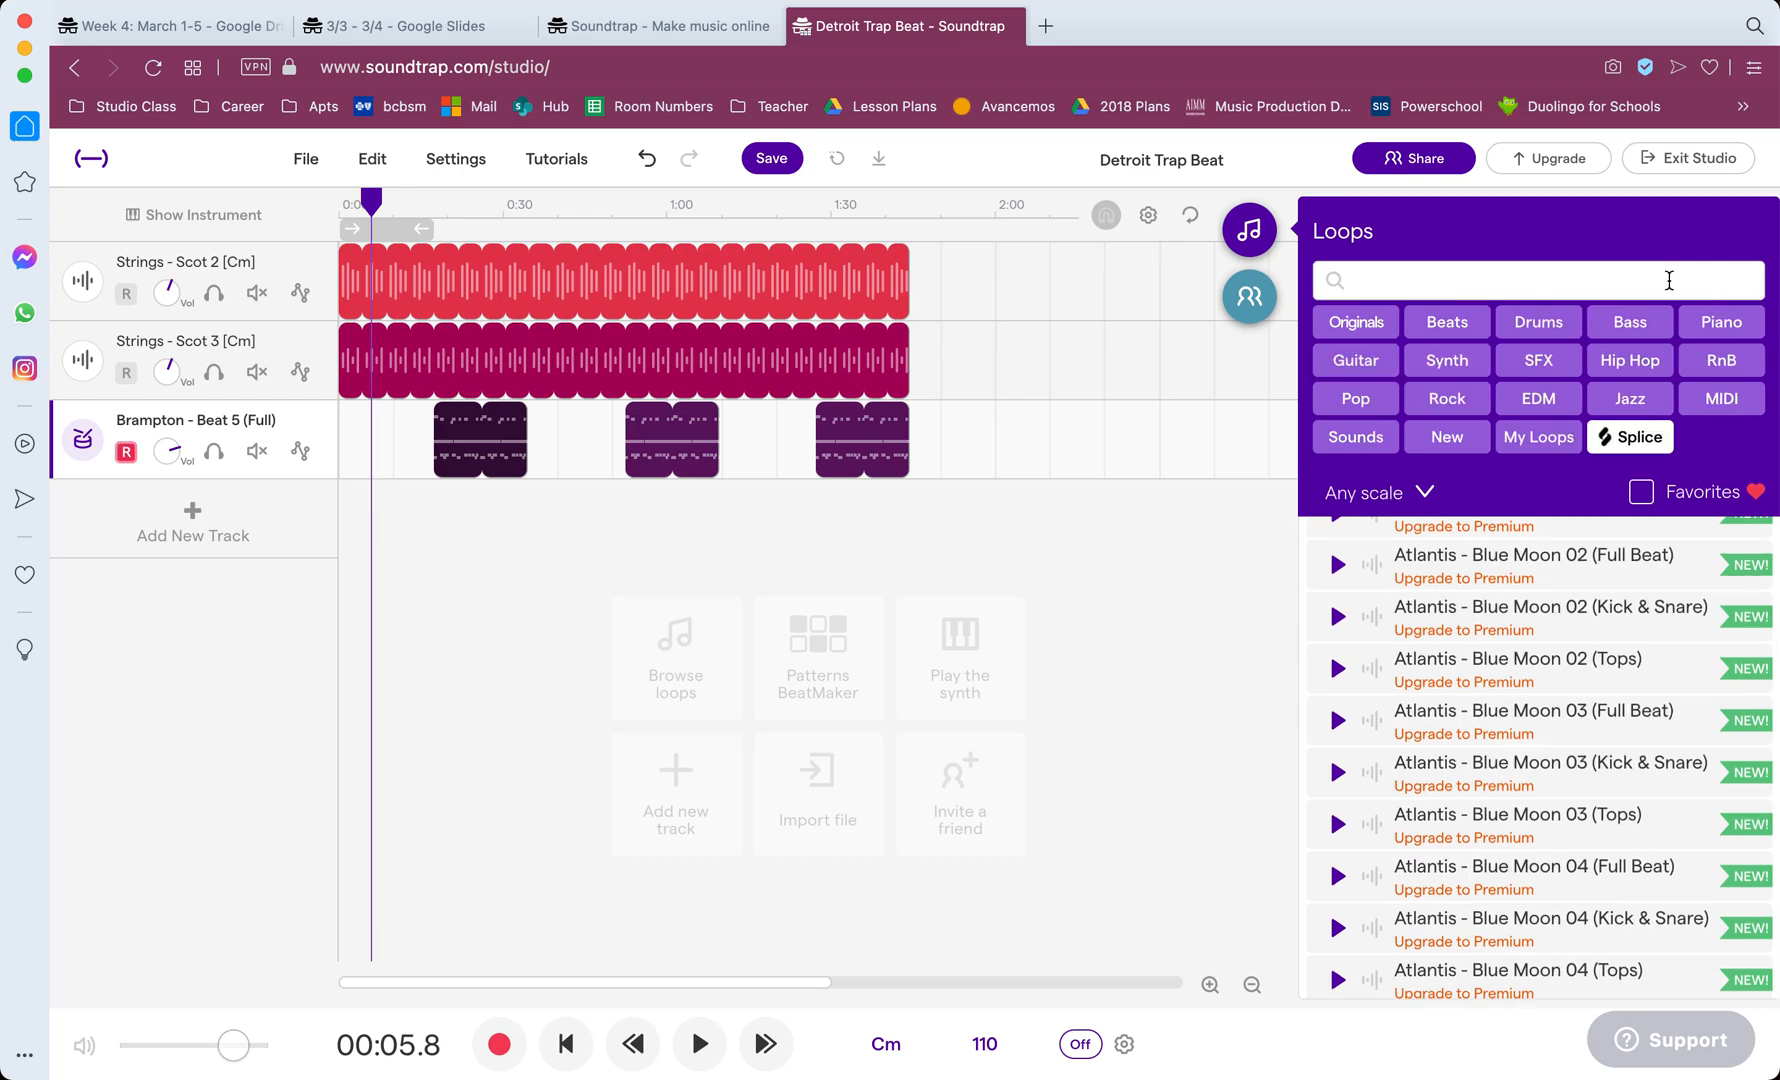
Step: Search the drum loops for "hat" and preview Anthem - Beat 1 (Hihat), Anthem - Beat 3 (Hihat) and Atlantis - Appendix (Hats)
{"action": "type", "text": "hat"}
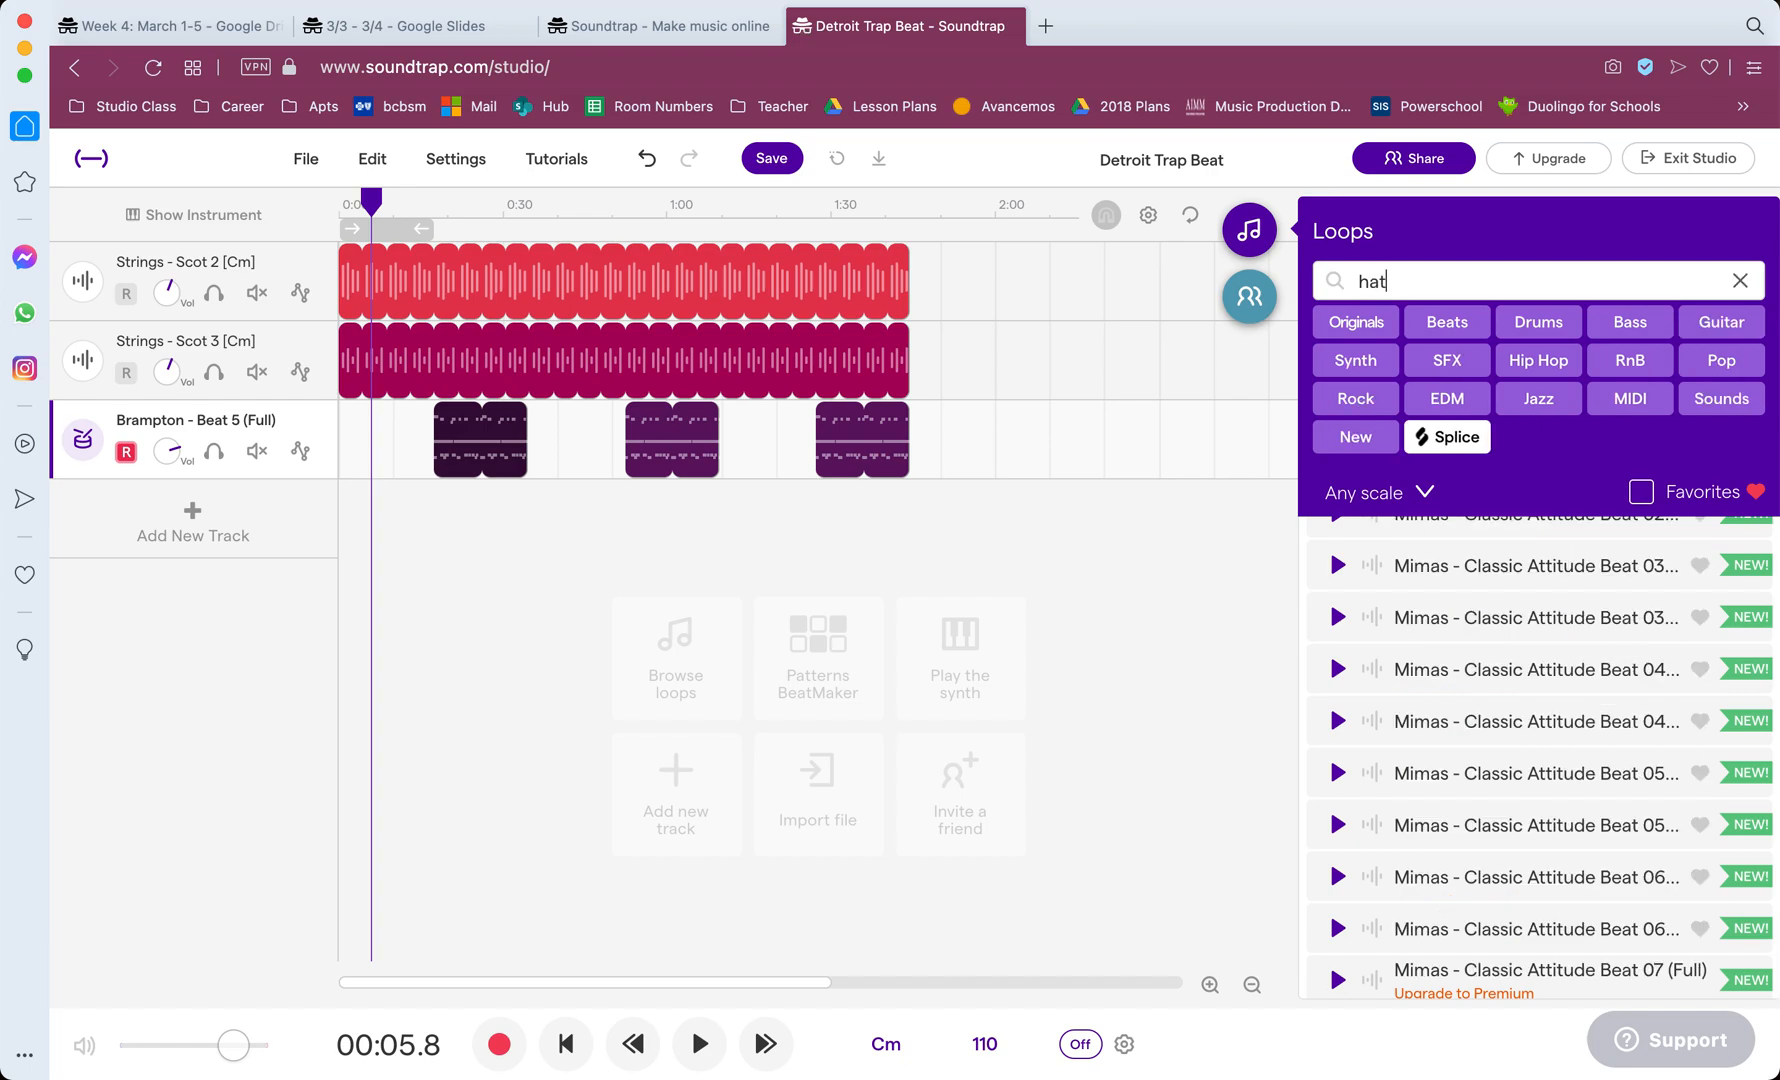
{"action": "left_click", "coordinate": [1530, 320]}
{"action": "scroll", "coordinate": [1466, 541], "scroll_direction": "up", "scroll_amount": 15}
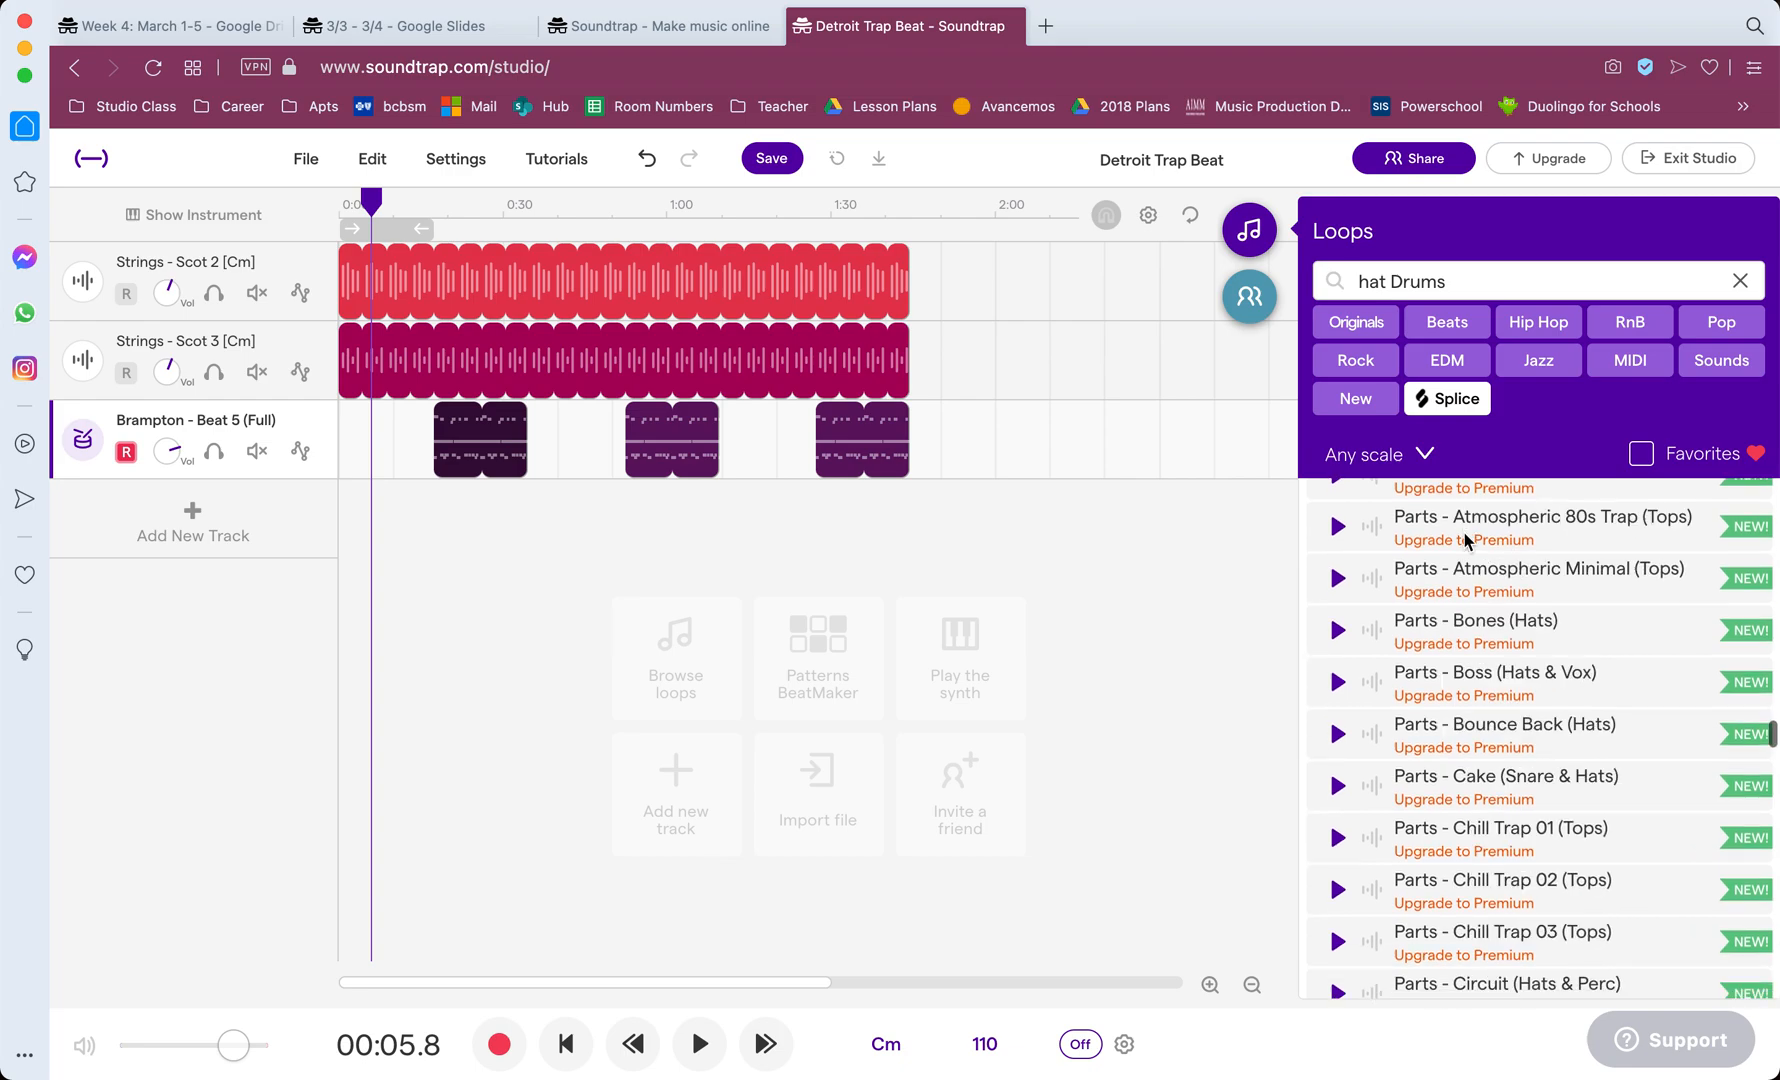
{"action": "scroll", "coordinate": [1466, 541], "scroll_direction": "down", "scroll_amount": 7}
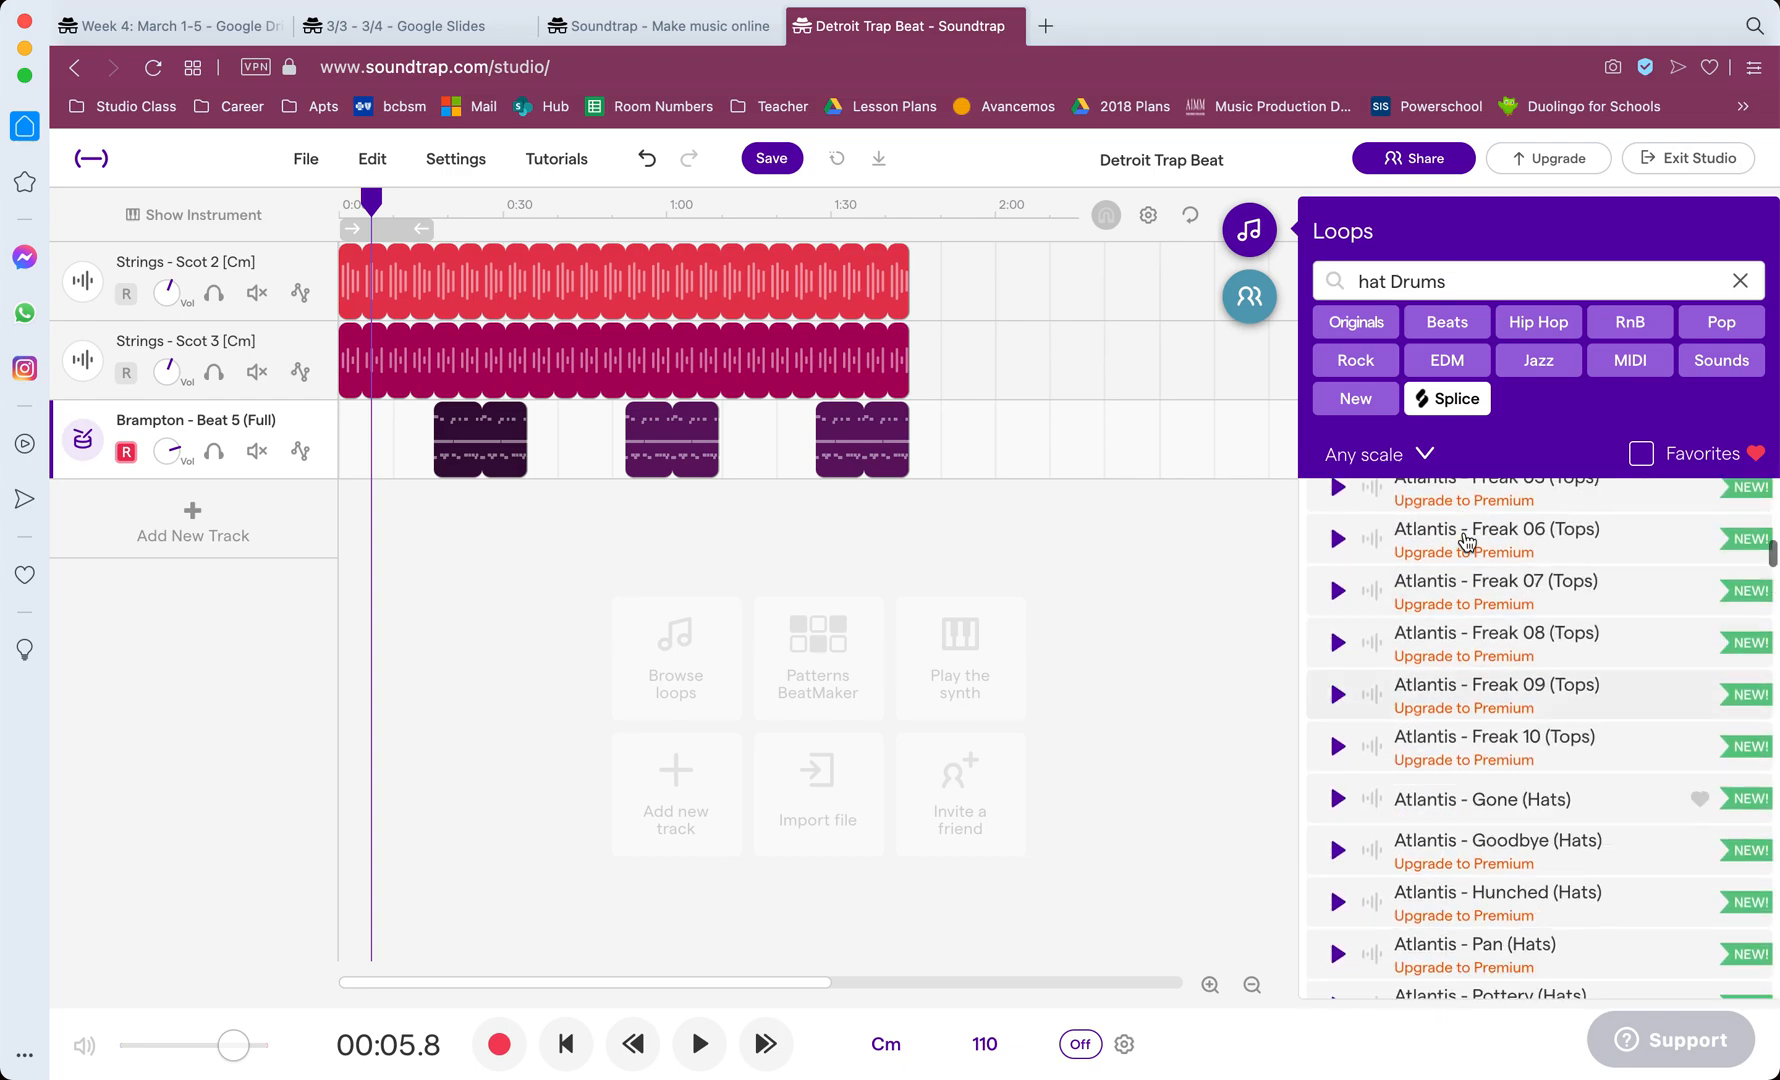
{"action": "scroll", "coordinate": [1420, 560], "scroll_direction": "up", "scroll_amount": 15}
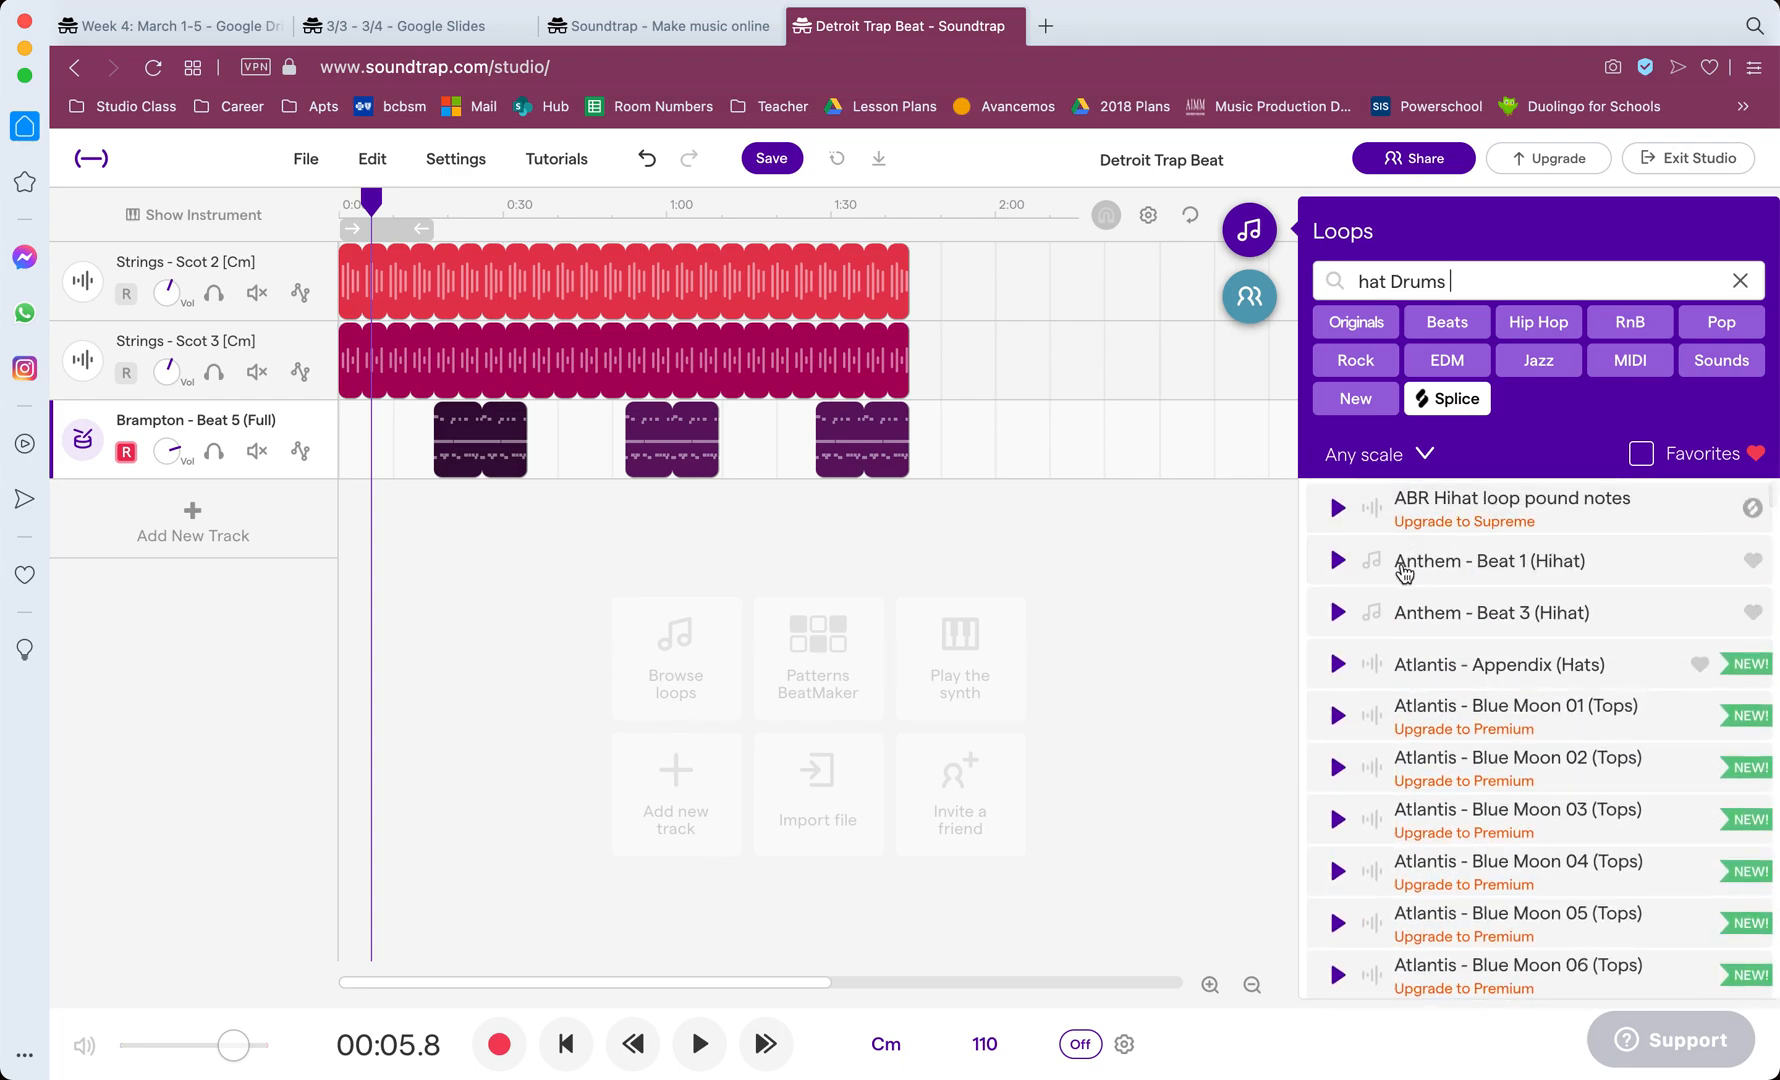
{"action": "left_click", "coordinate": [1336, 561]}
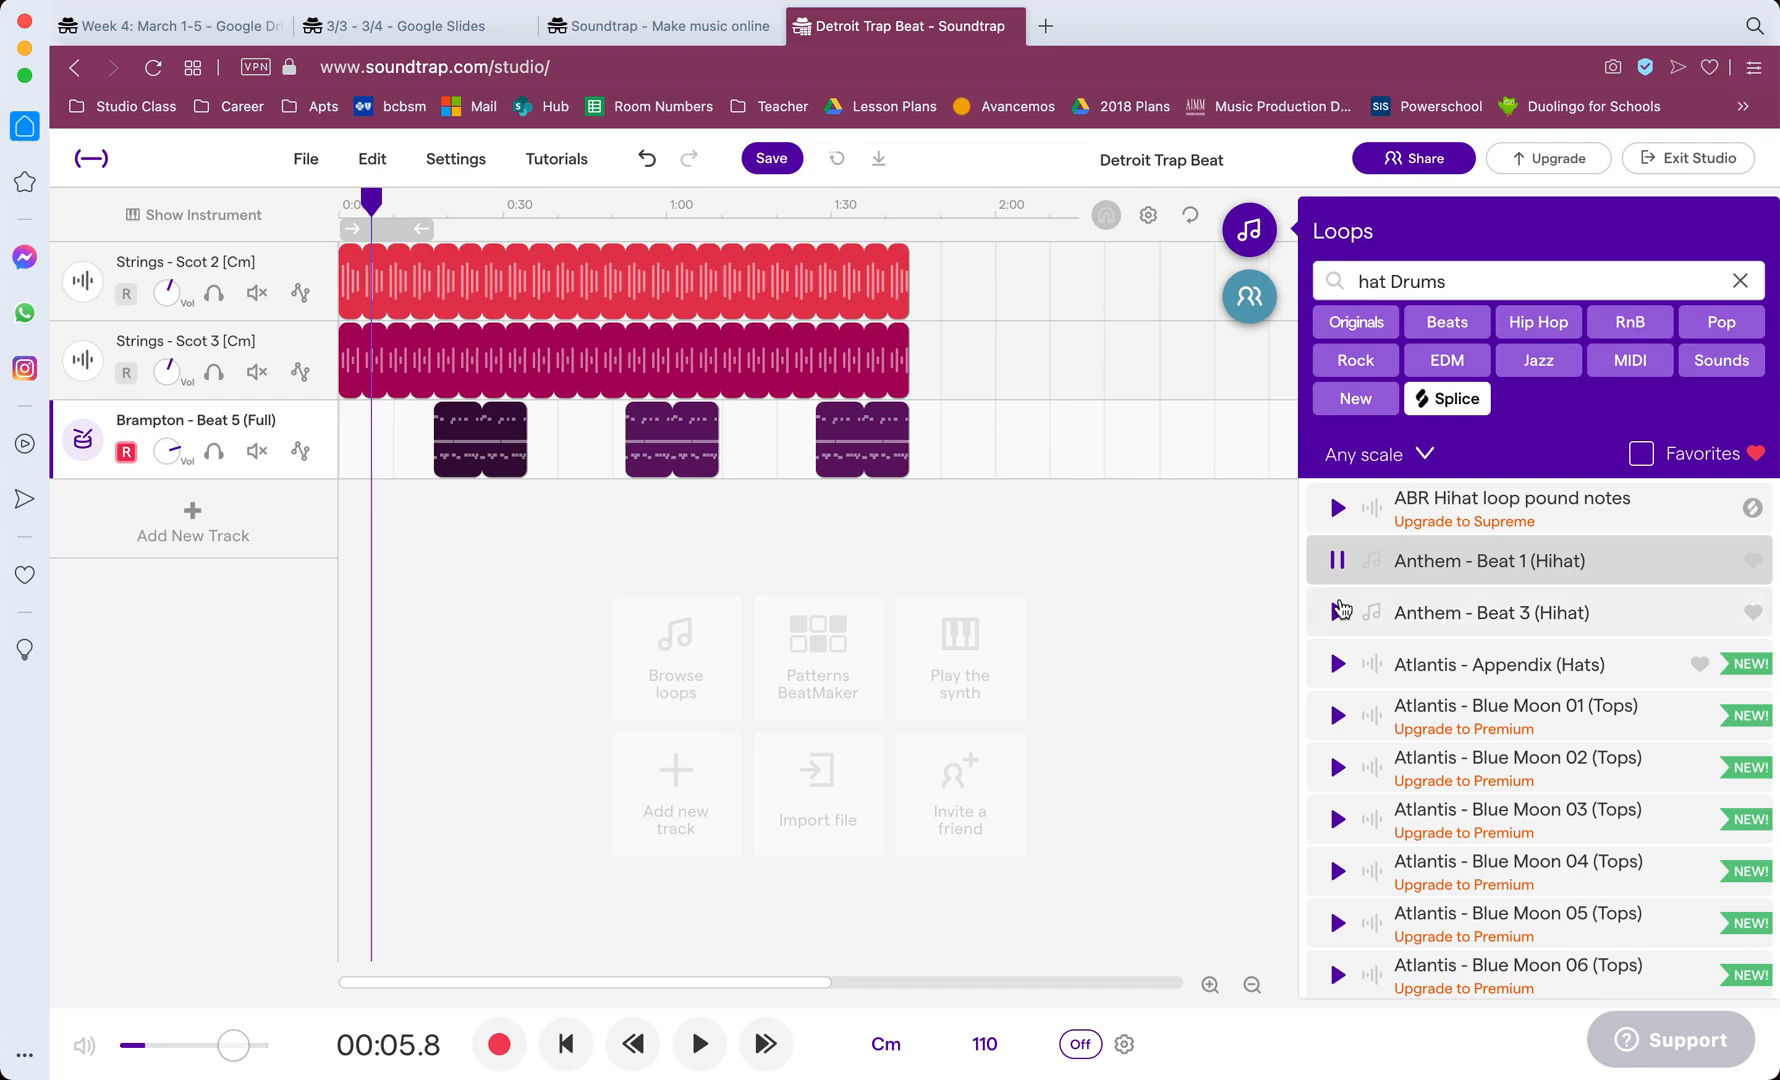
{"action": "left_click", "coordinate": [1338, 611]}
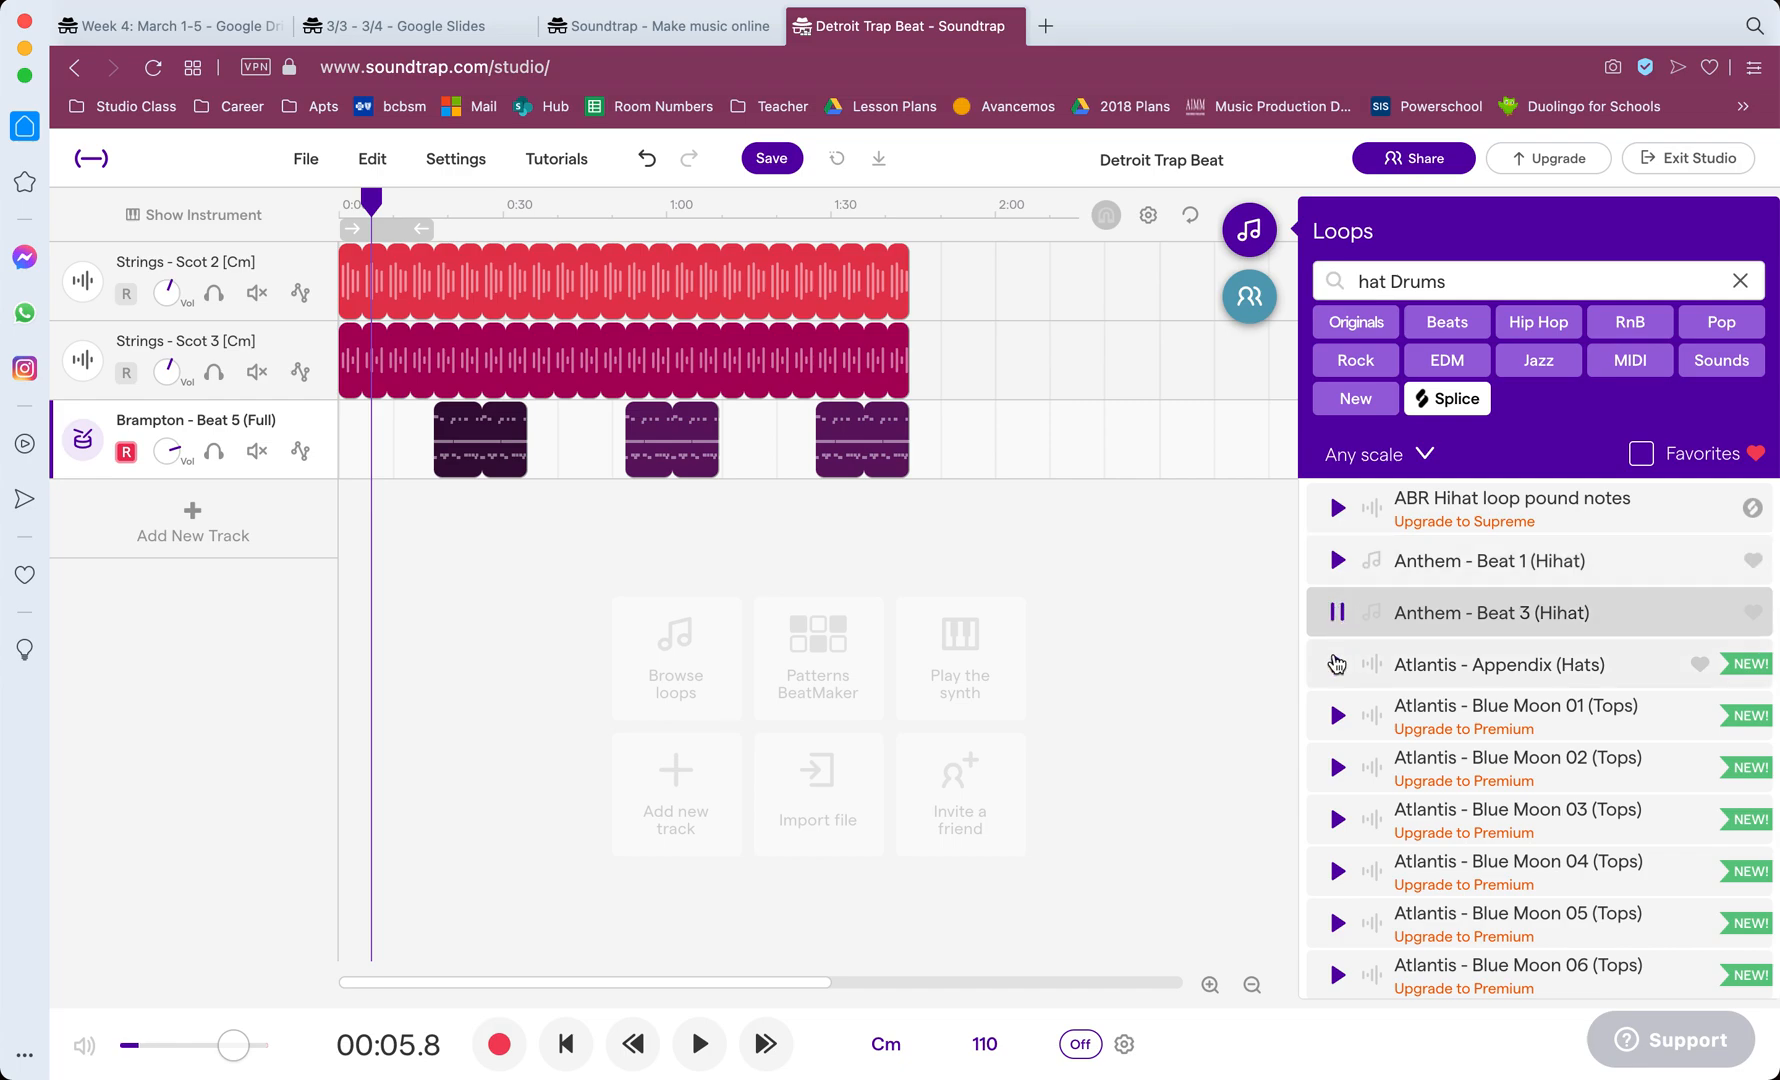
{"action": "left_click", "coordinate": [1336, 665]}
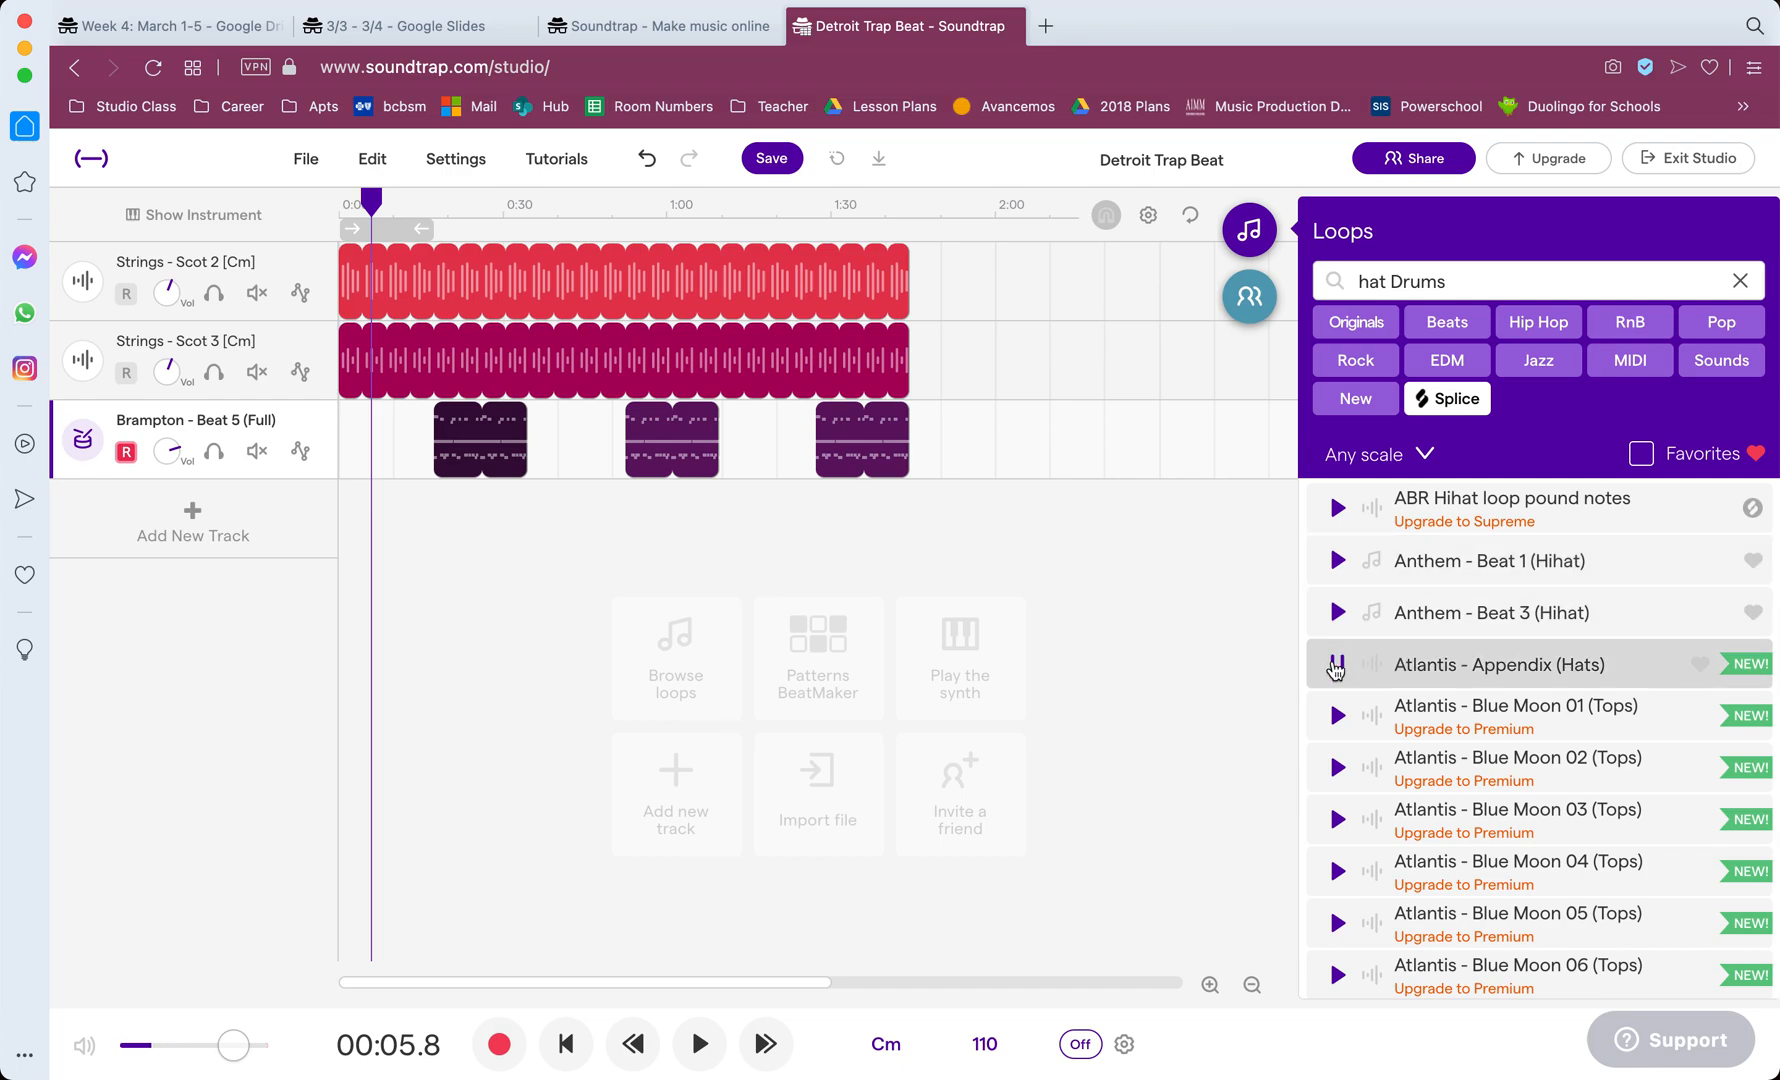
Step: Add the Anthem - Beat 3 (Hihat) loop as a new track, aligned with the first Brampton drum region at about 0:17
{"action": "left_click", "coordinate": [1339, 613]}
{"action": "mouse_move", "coordinate": [1341, 614]}
{"action": "left_mouse_down"}
{"action": "mouse_move", "coordinate": [1329, 490]}
{"action": "mouse_move", "coordinate": [453, 520]}
{"action": "left_mouse_up"}
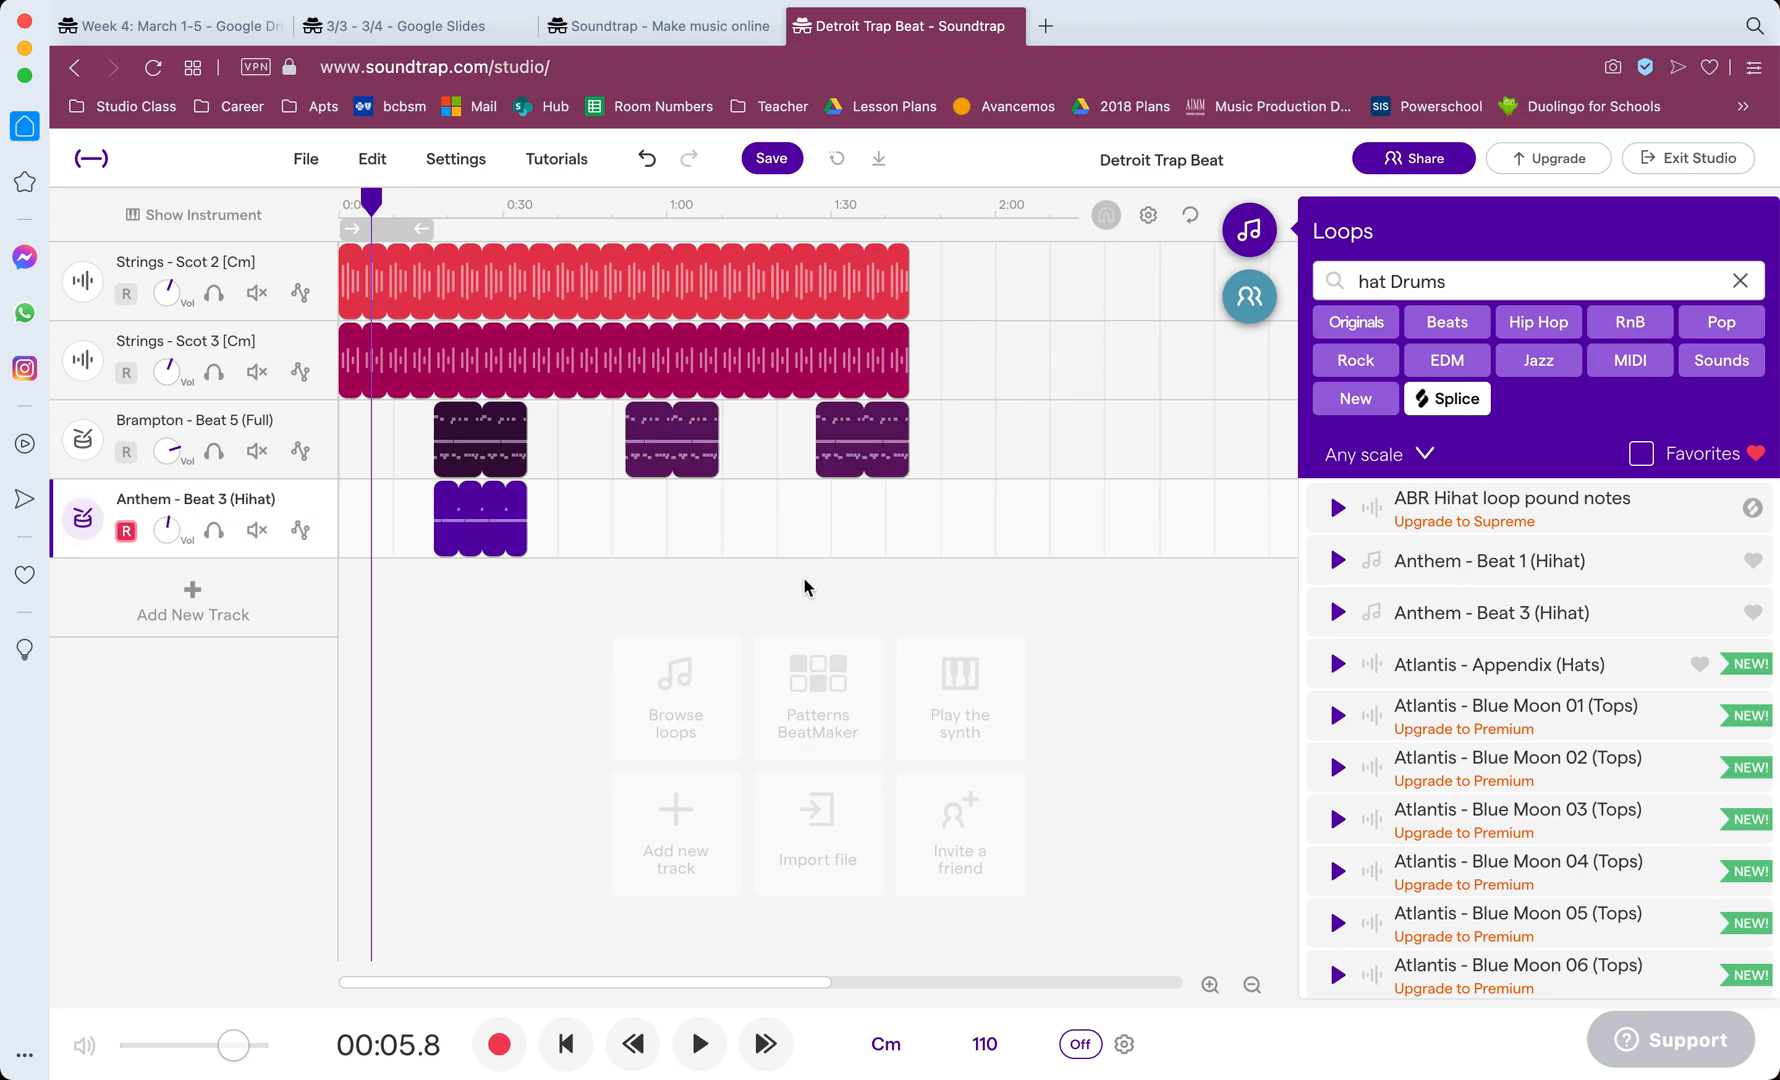
{"action": "left_click", "coordinate": [483, 500]}
{"action": "mouse_move", "coordinate": [483, 500]}
{"action": "left_mouse_down"}
{"action": "mouse_move", "coordinate": [402, 505]}
{"action": "mouse_move", "coordinate": [480, 507]}
{"action": "left_mouse_up"}
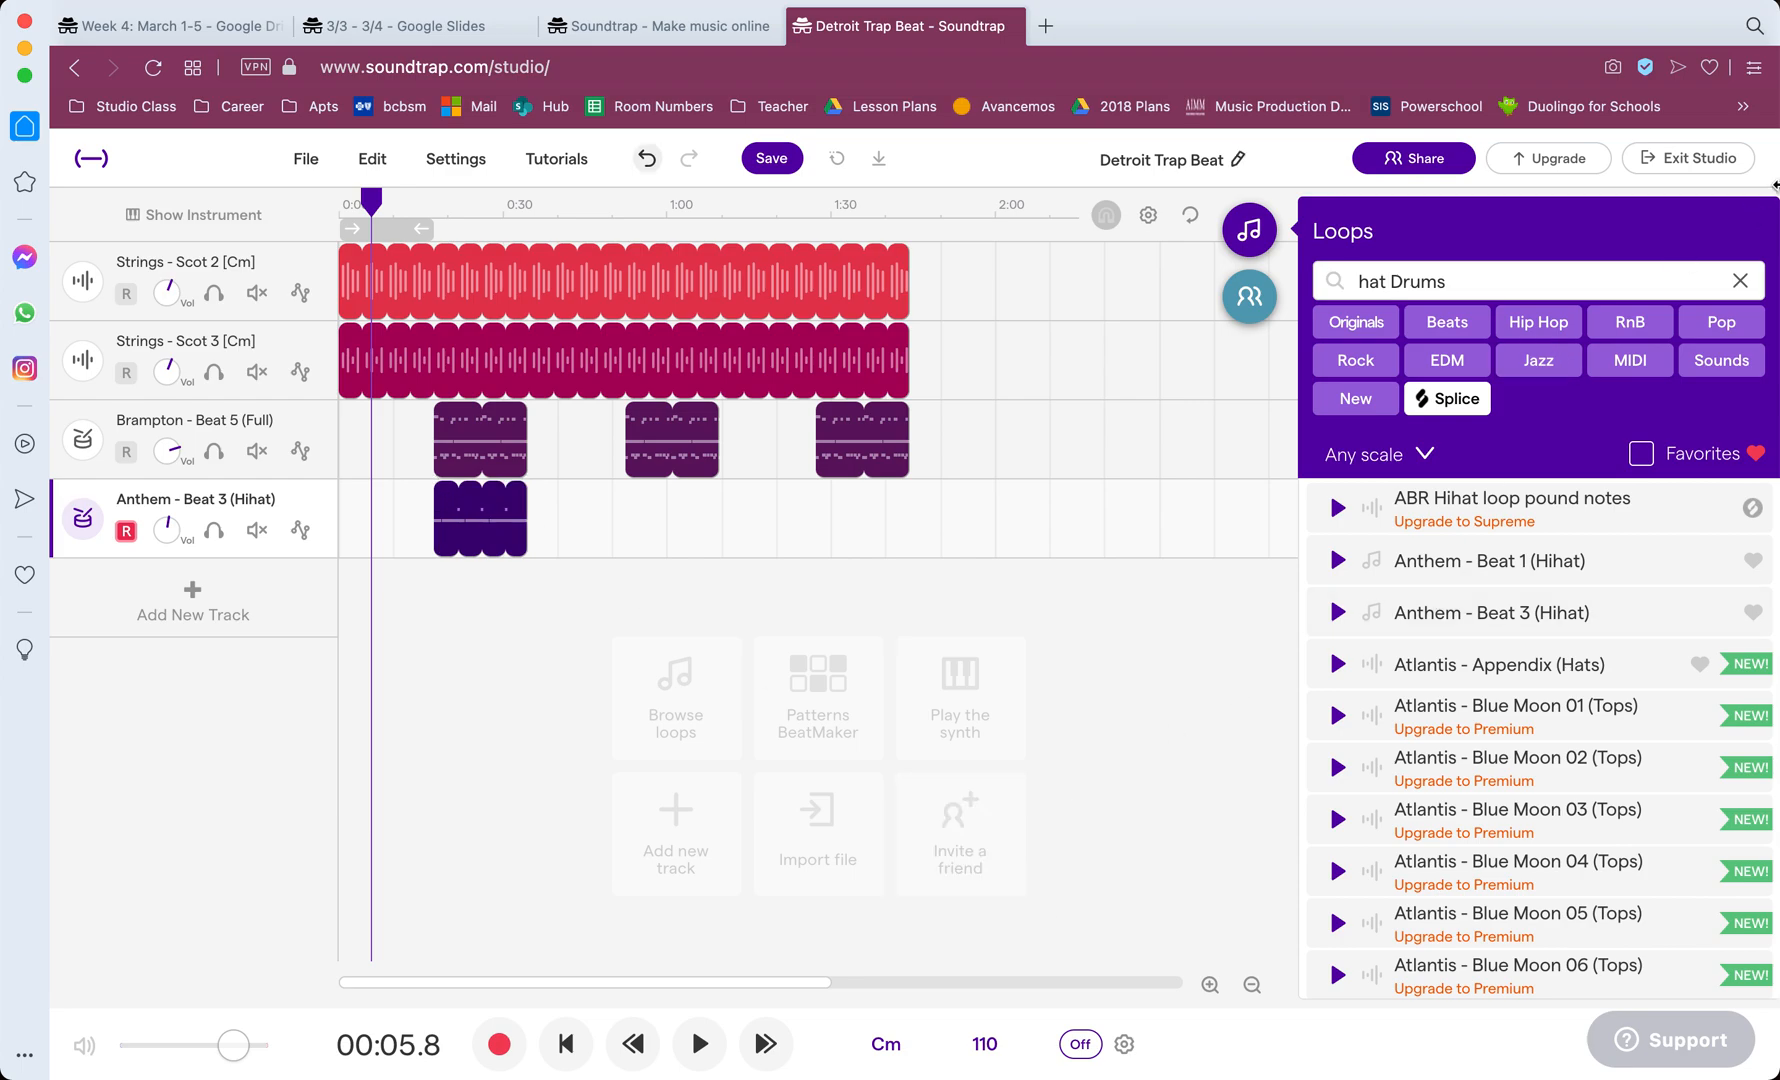
Step: Clear the hat search and browse the Synth loops through the Bass, Beanie, Brampton and Dark Chi packs
{"action": "left_click", "coordinate": [1741, 281]}
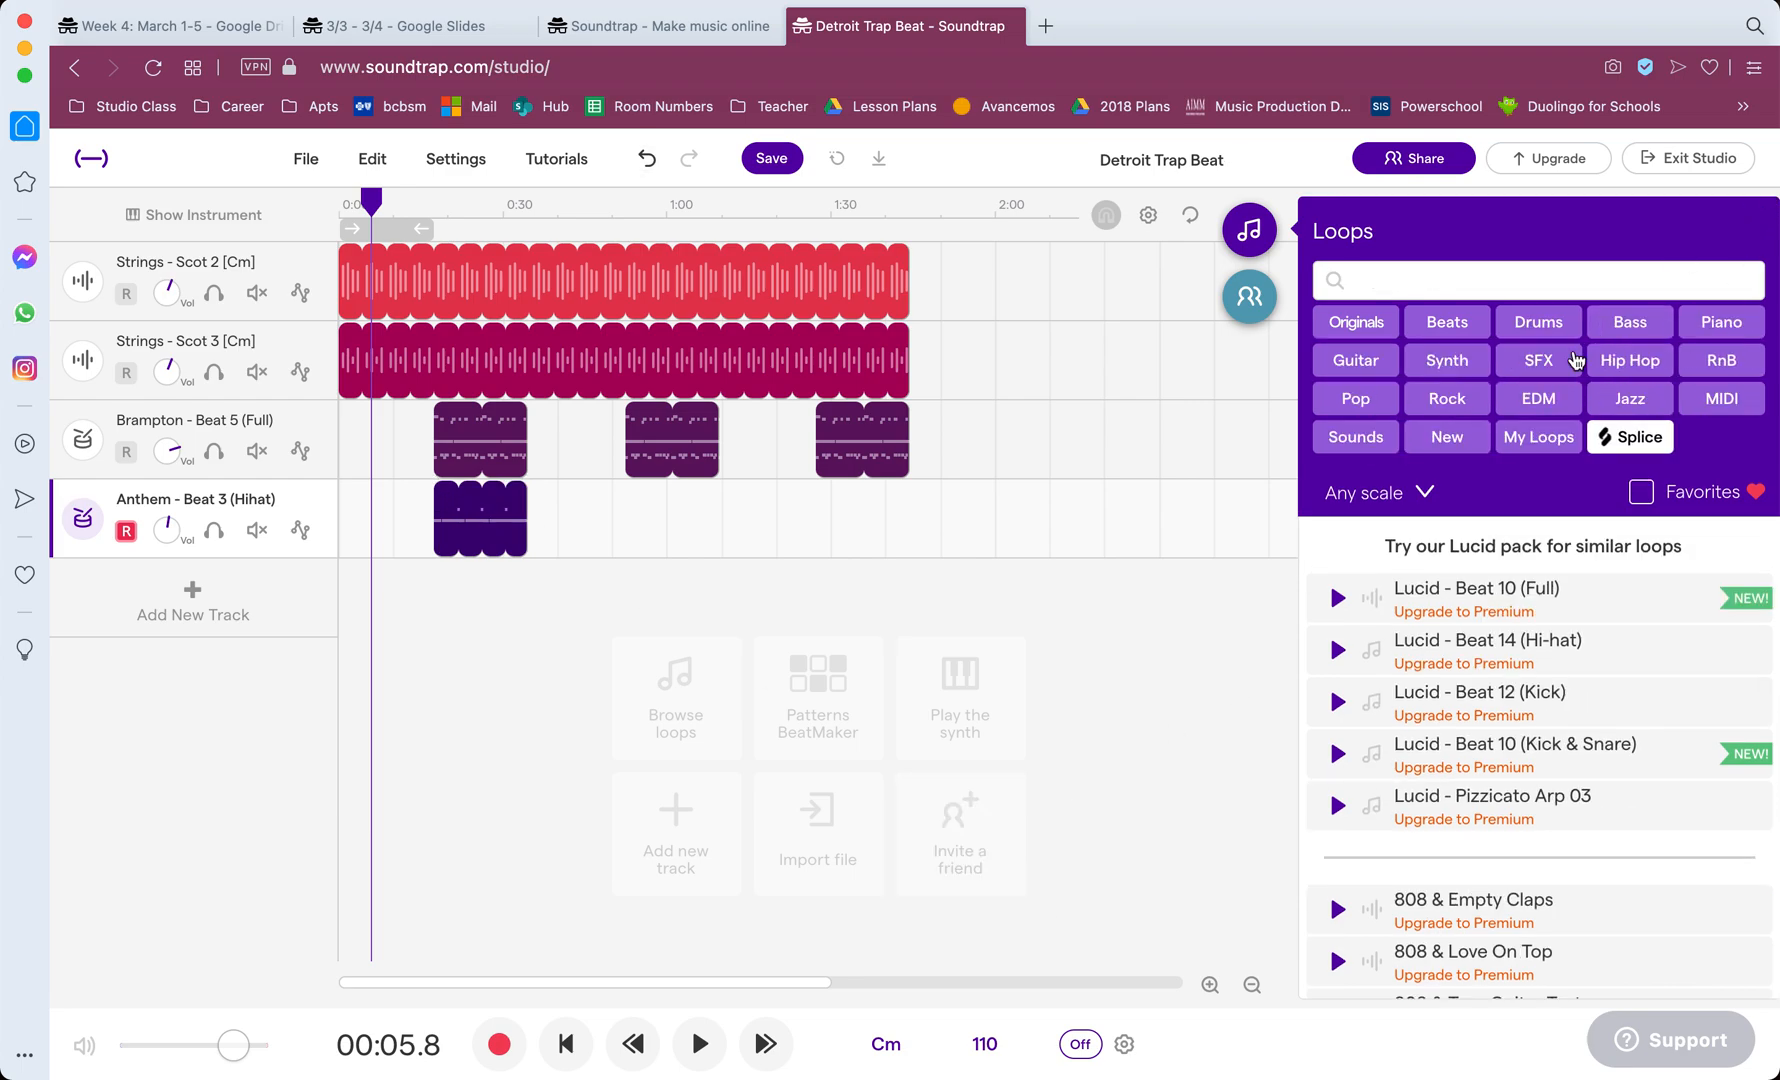
{"action": "left_click", "coordinate": [1457, 366]}
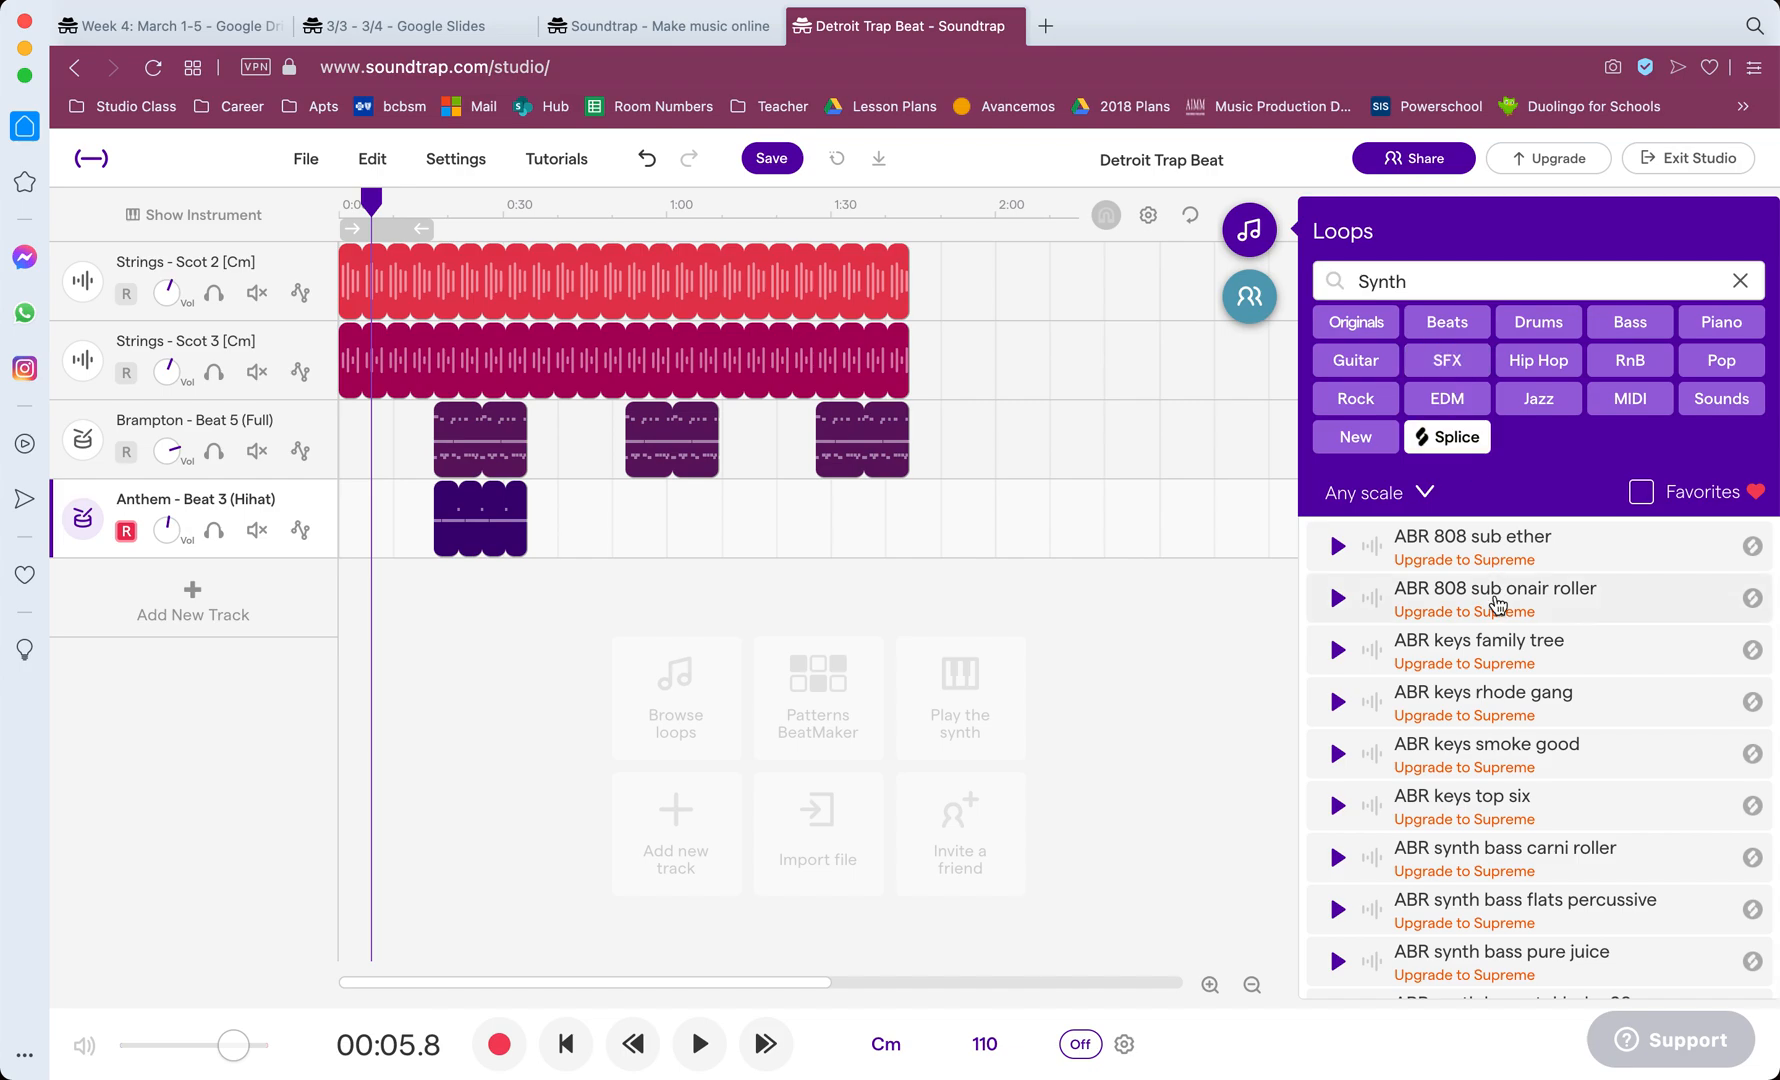
{"action": "scroll", "coordinate": [1497, 603], "scroll_direction": "down", "scroll_amount": 10}
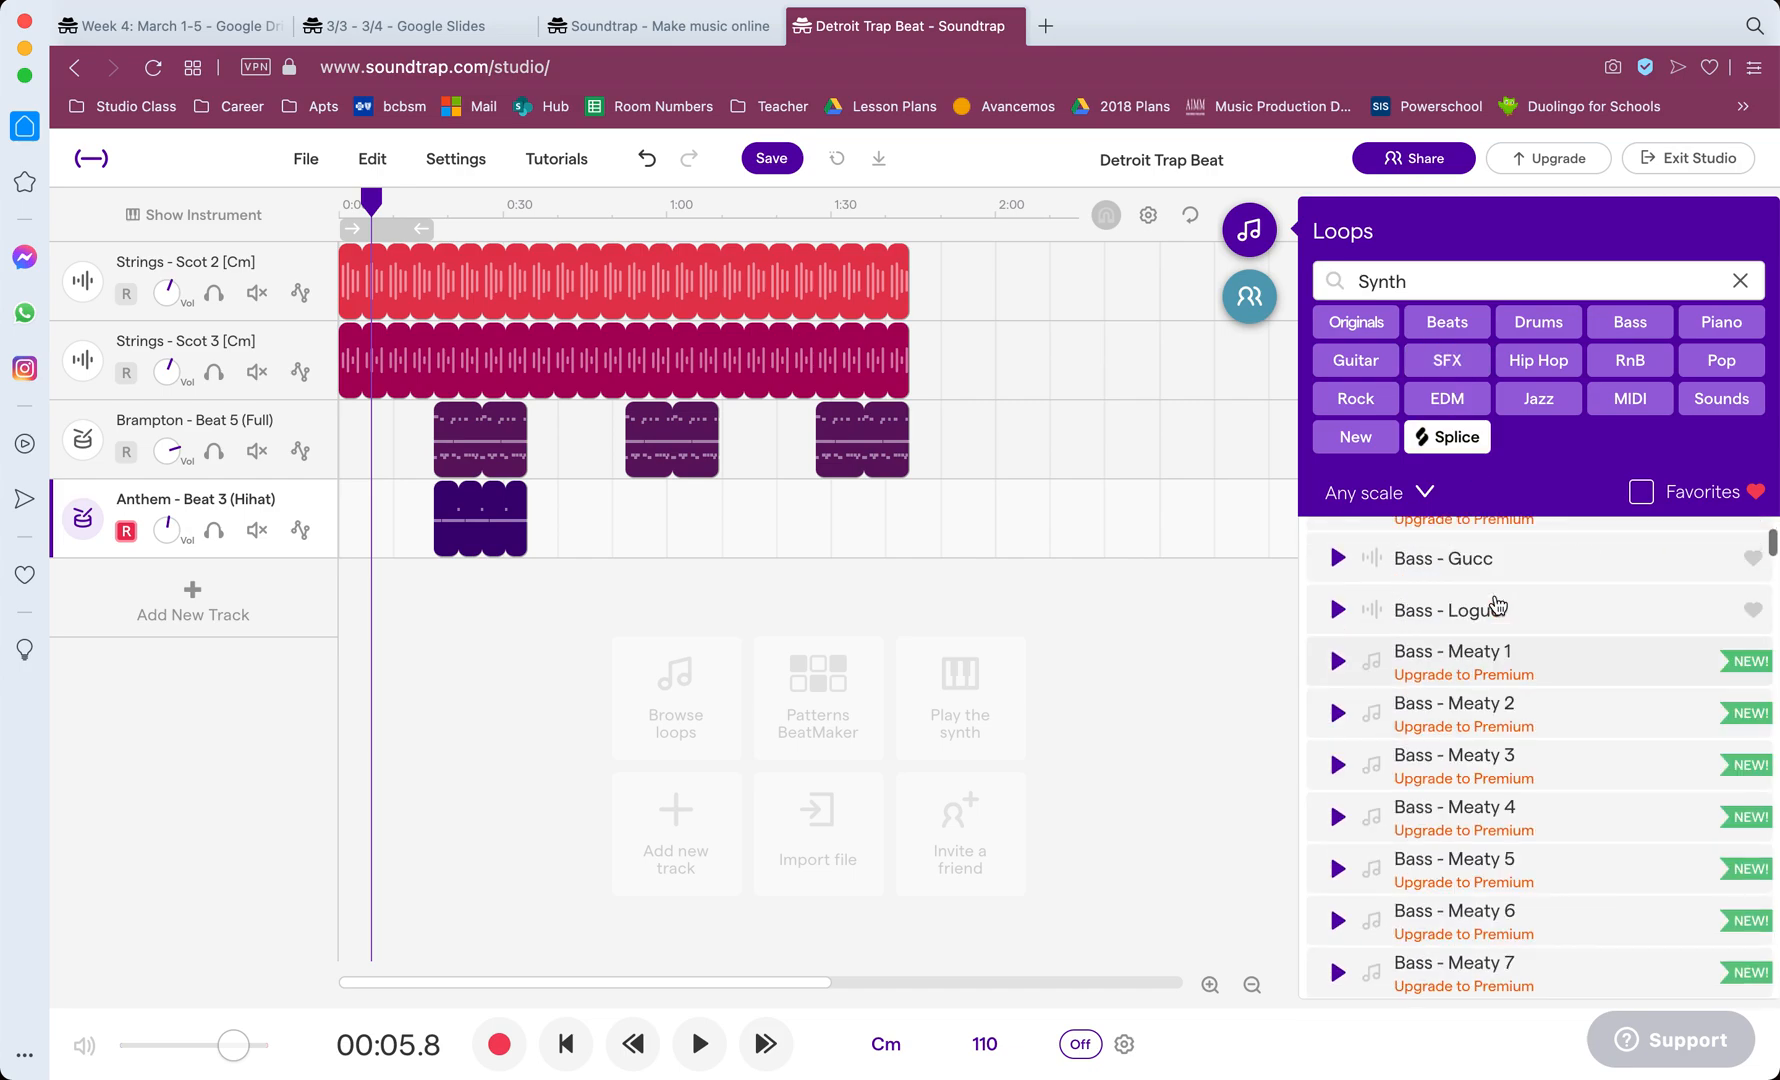
{"action": "scroll", "coordinate": [1497, 603], "scroll_direction": "up", "scroll_amount": 3}
{"action": "scroll", "coordinate": [1497, 603], "scroll_direction": "down", "scroll_amount": 15}
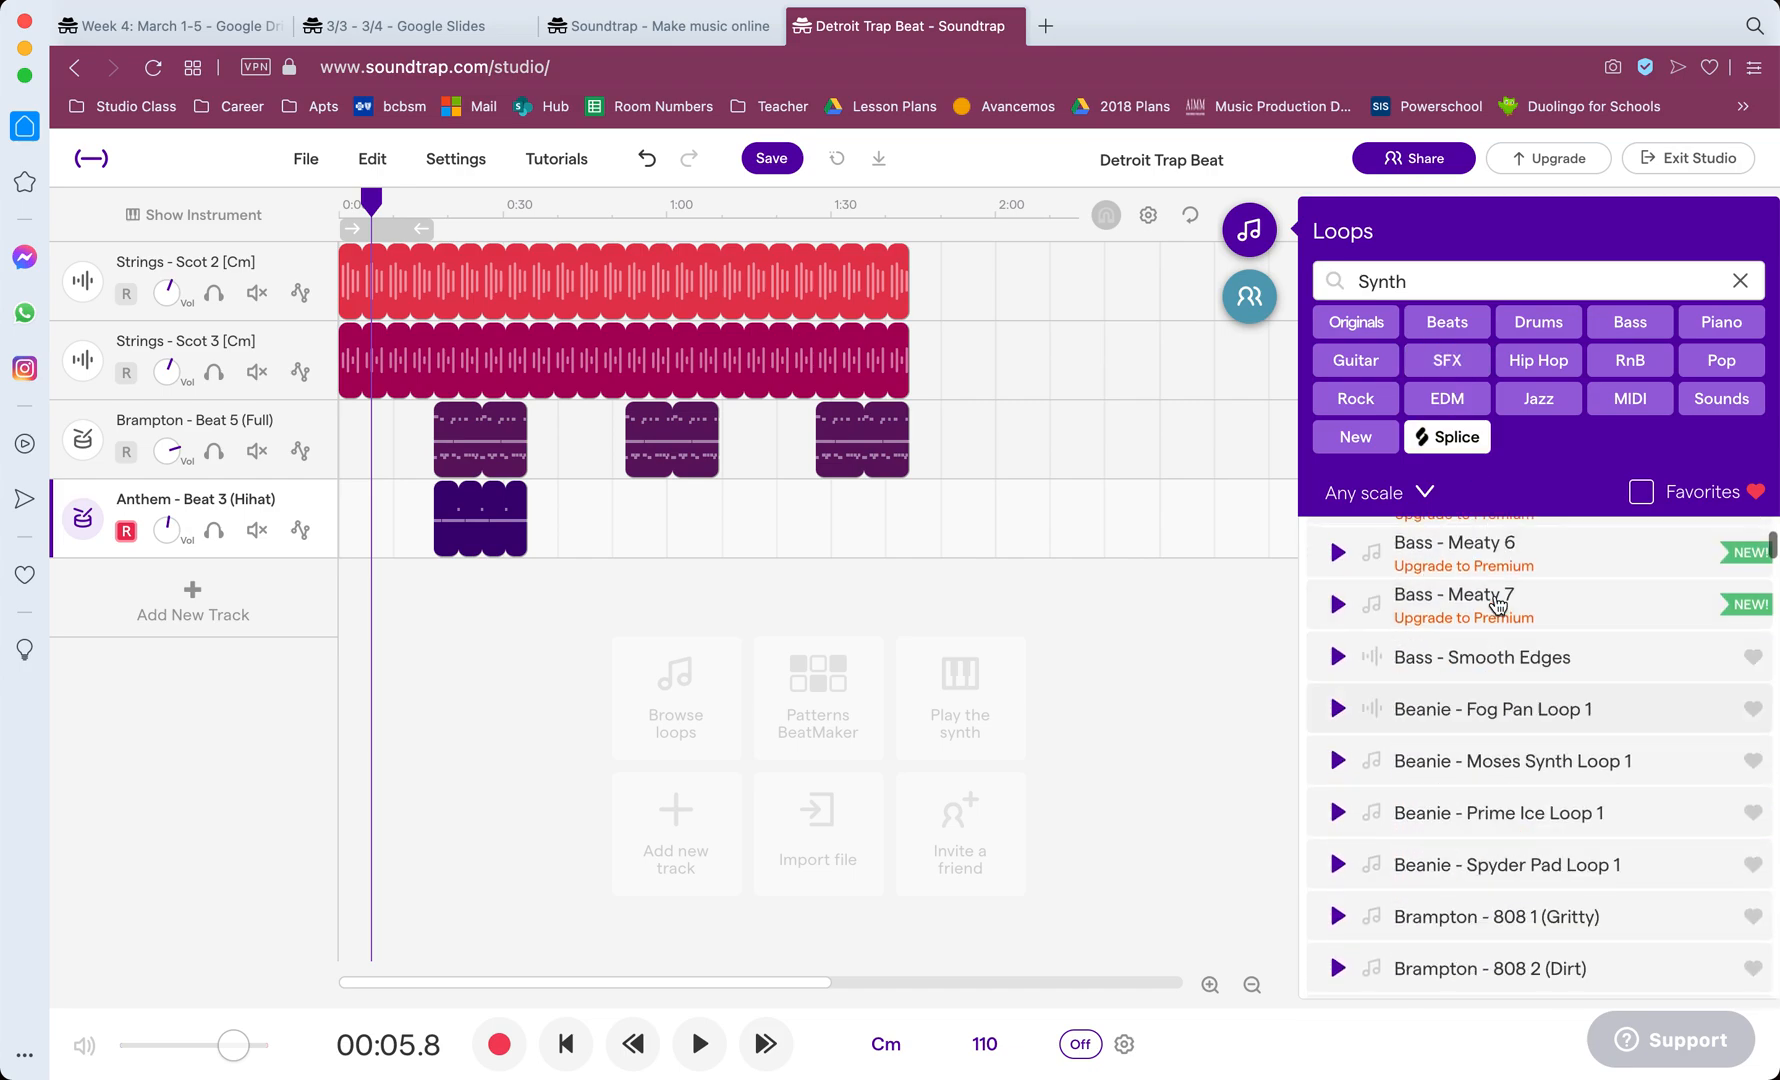
{"action": "scroll", "coordinate": [1492, 604], "scroll_direction": "down", "scroll_amount": 4}
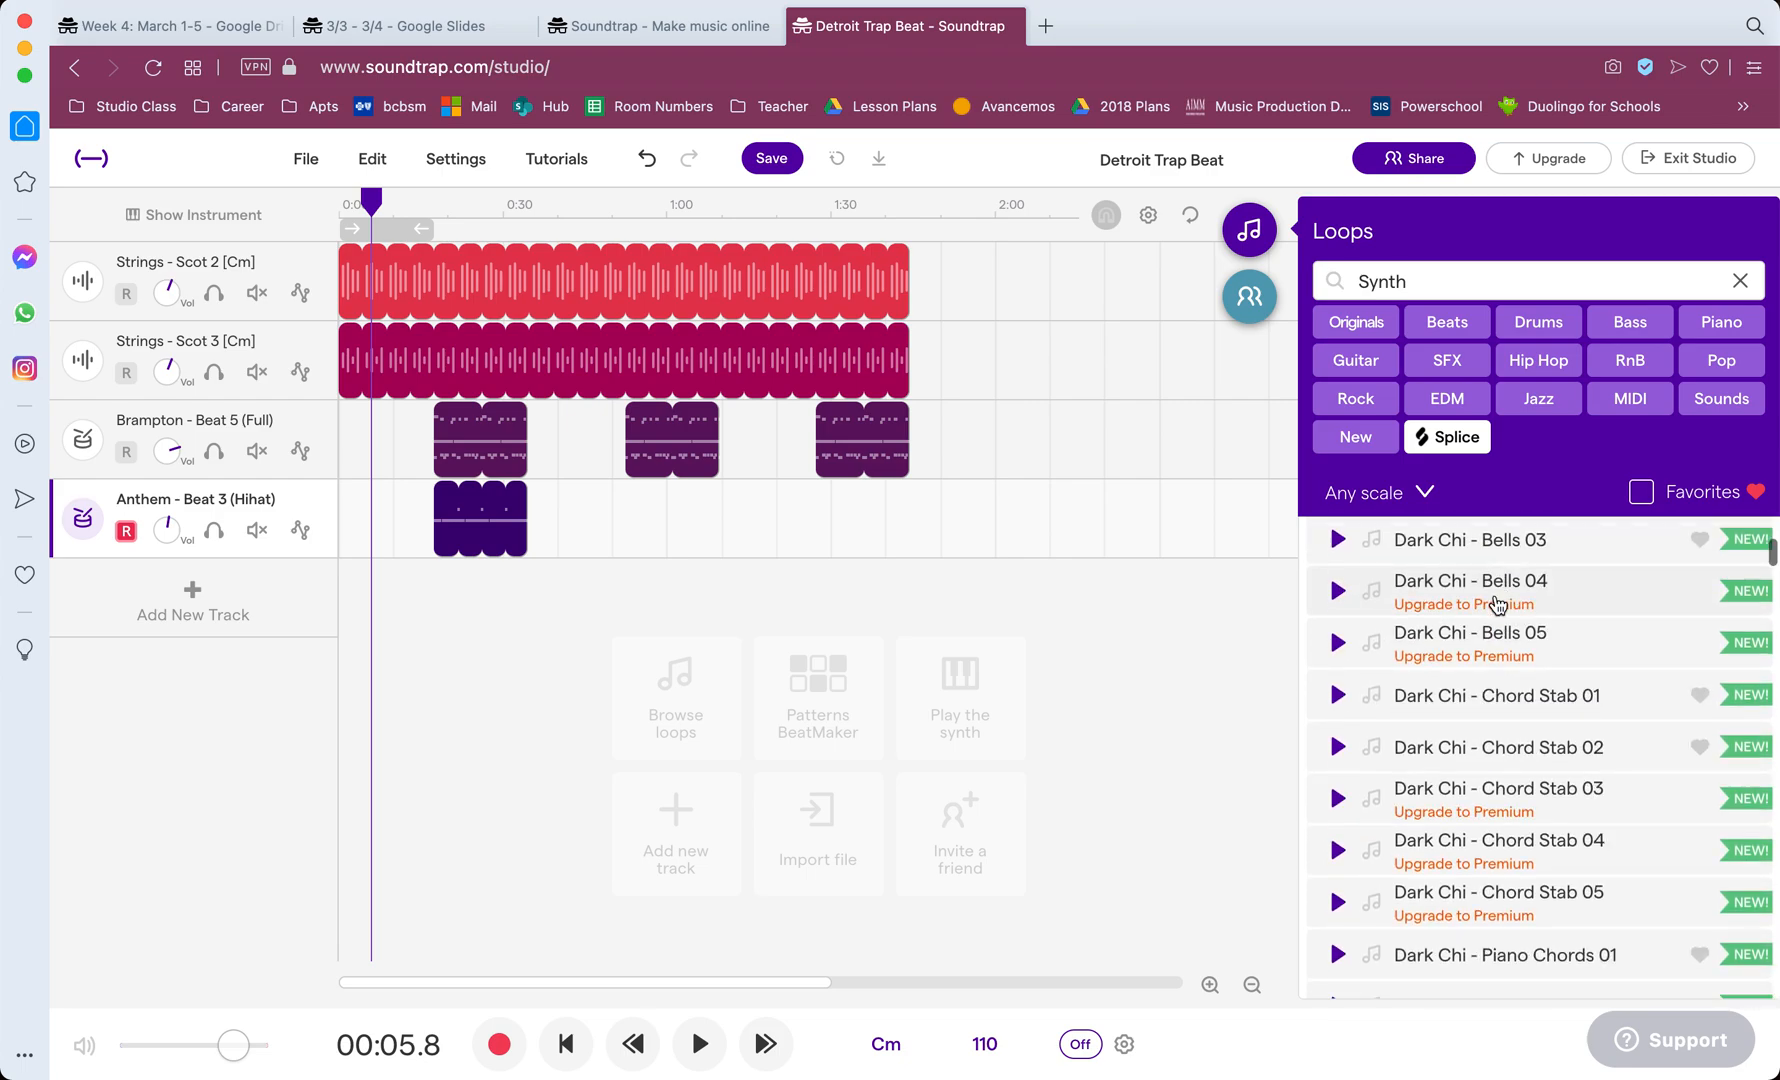
{"action": "scroll", "coordinate": [1495, 560], "scroll_direction": "up", "scroll_amount": 2}
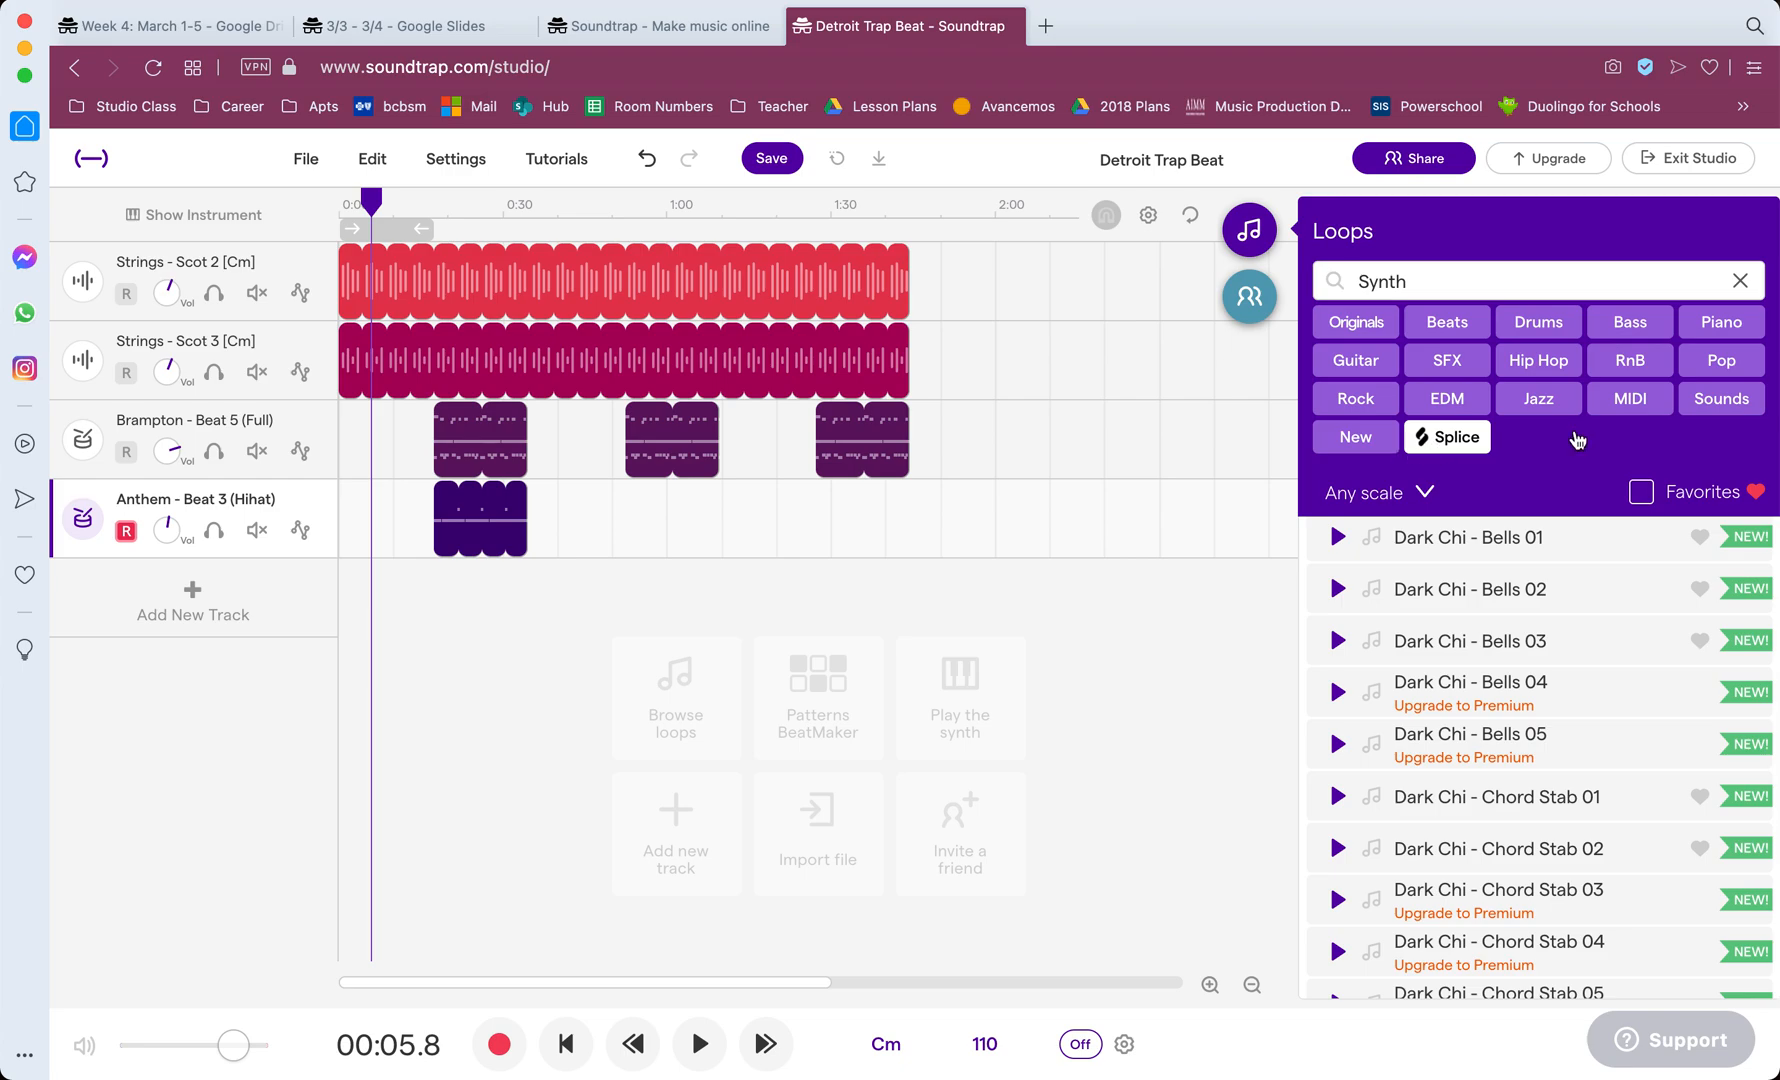
Step: Switch the loop filter from Synth to Sounds and browse the effects, previewing Bee Passing, Blow Dryer 2 and Blowing Nose
{"action": "left_click", "coordinate": [1740, 281]}
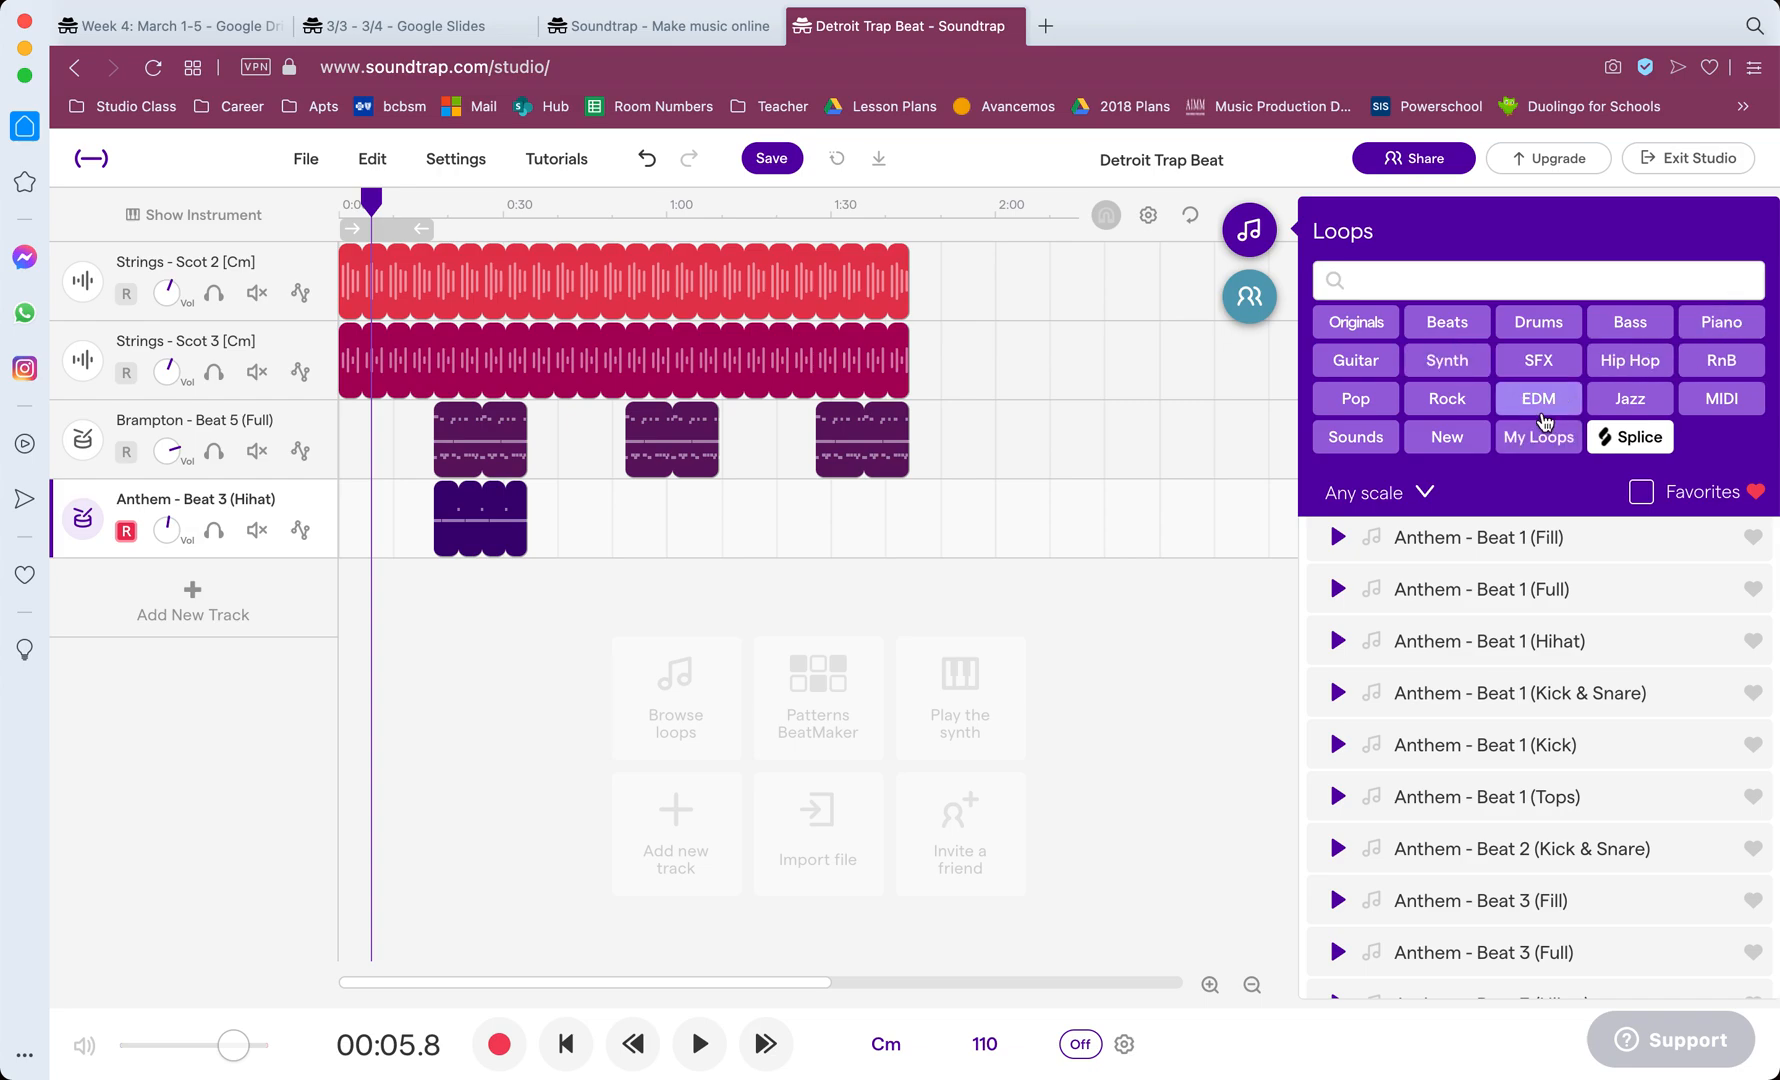
{"action": "left_click", "coordinate": [1356, 437]}
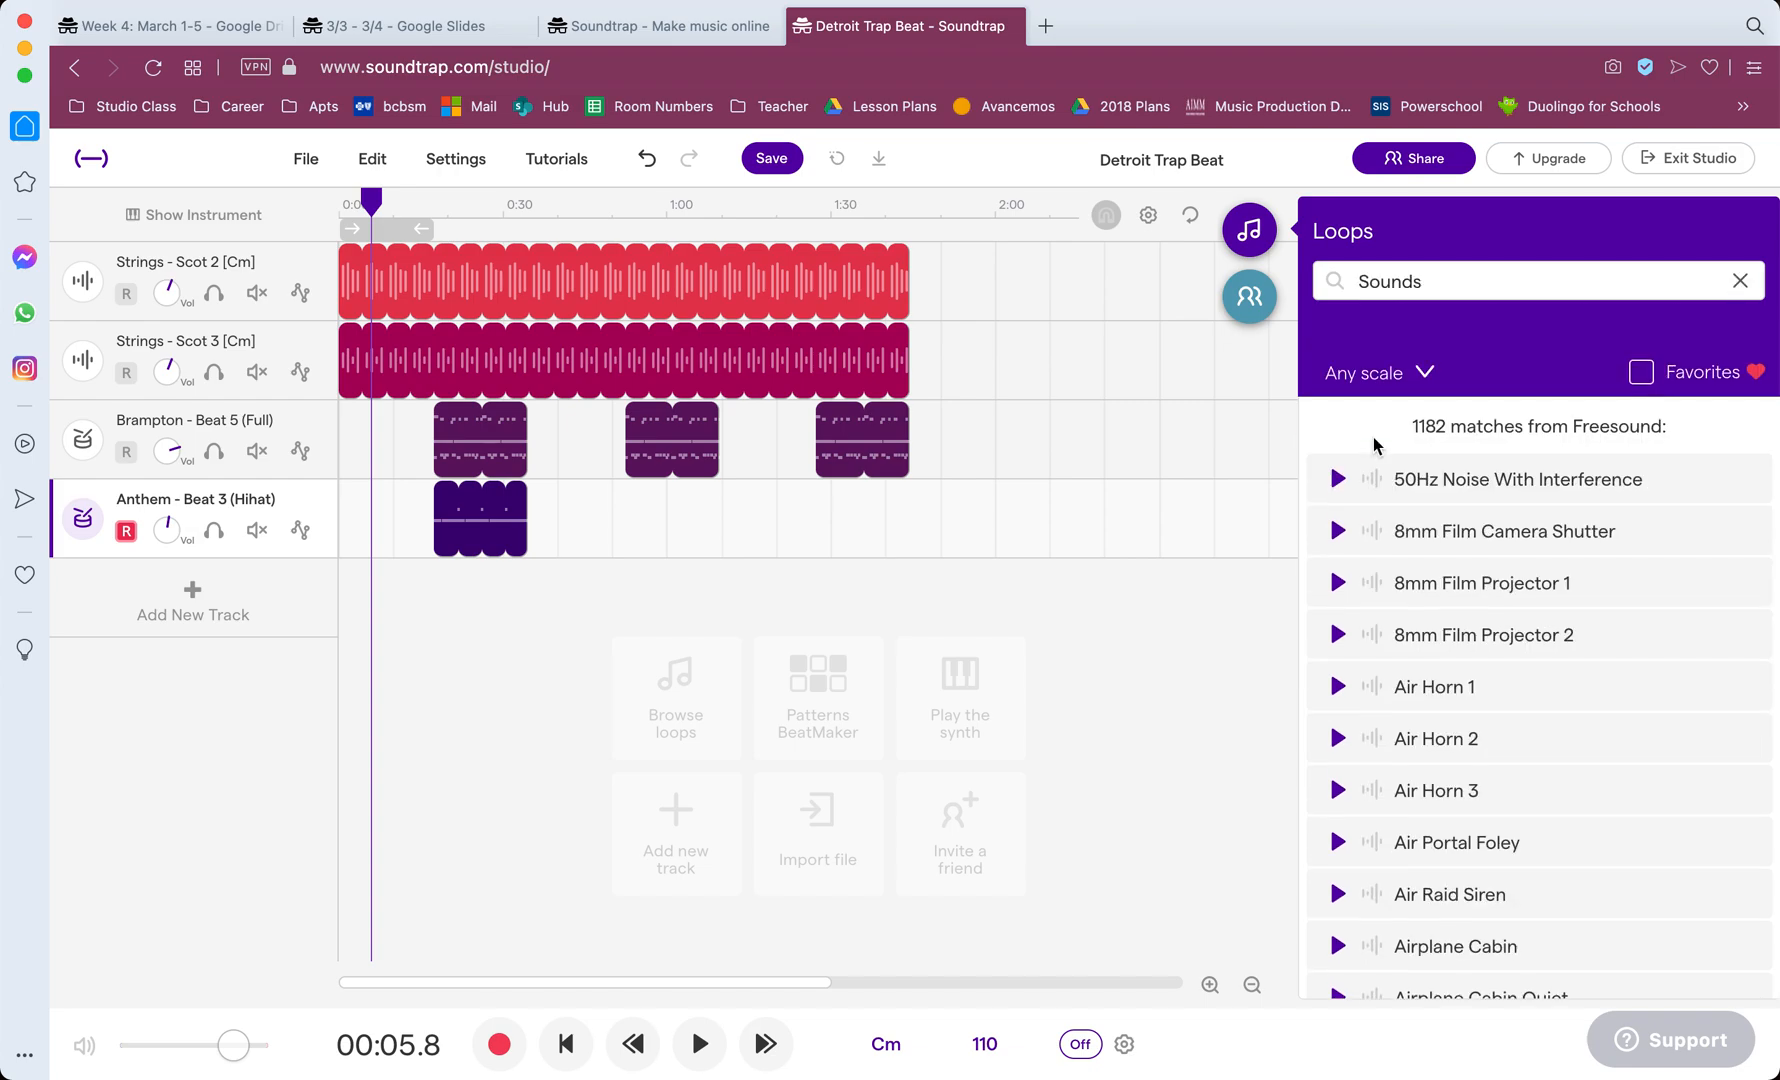
{"action": "scroll", "coordinate": [1447, 662], "scroll_direction": "down", "scroll_amount": 20}
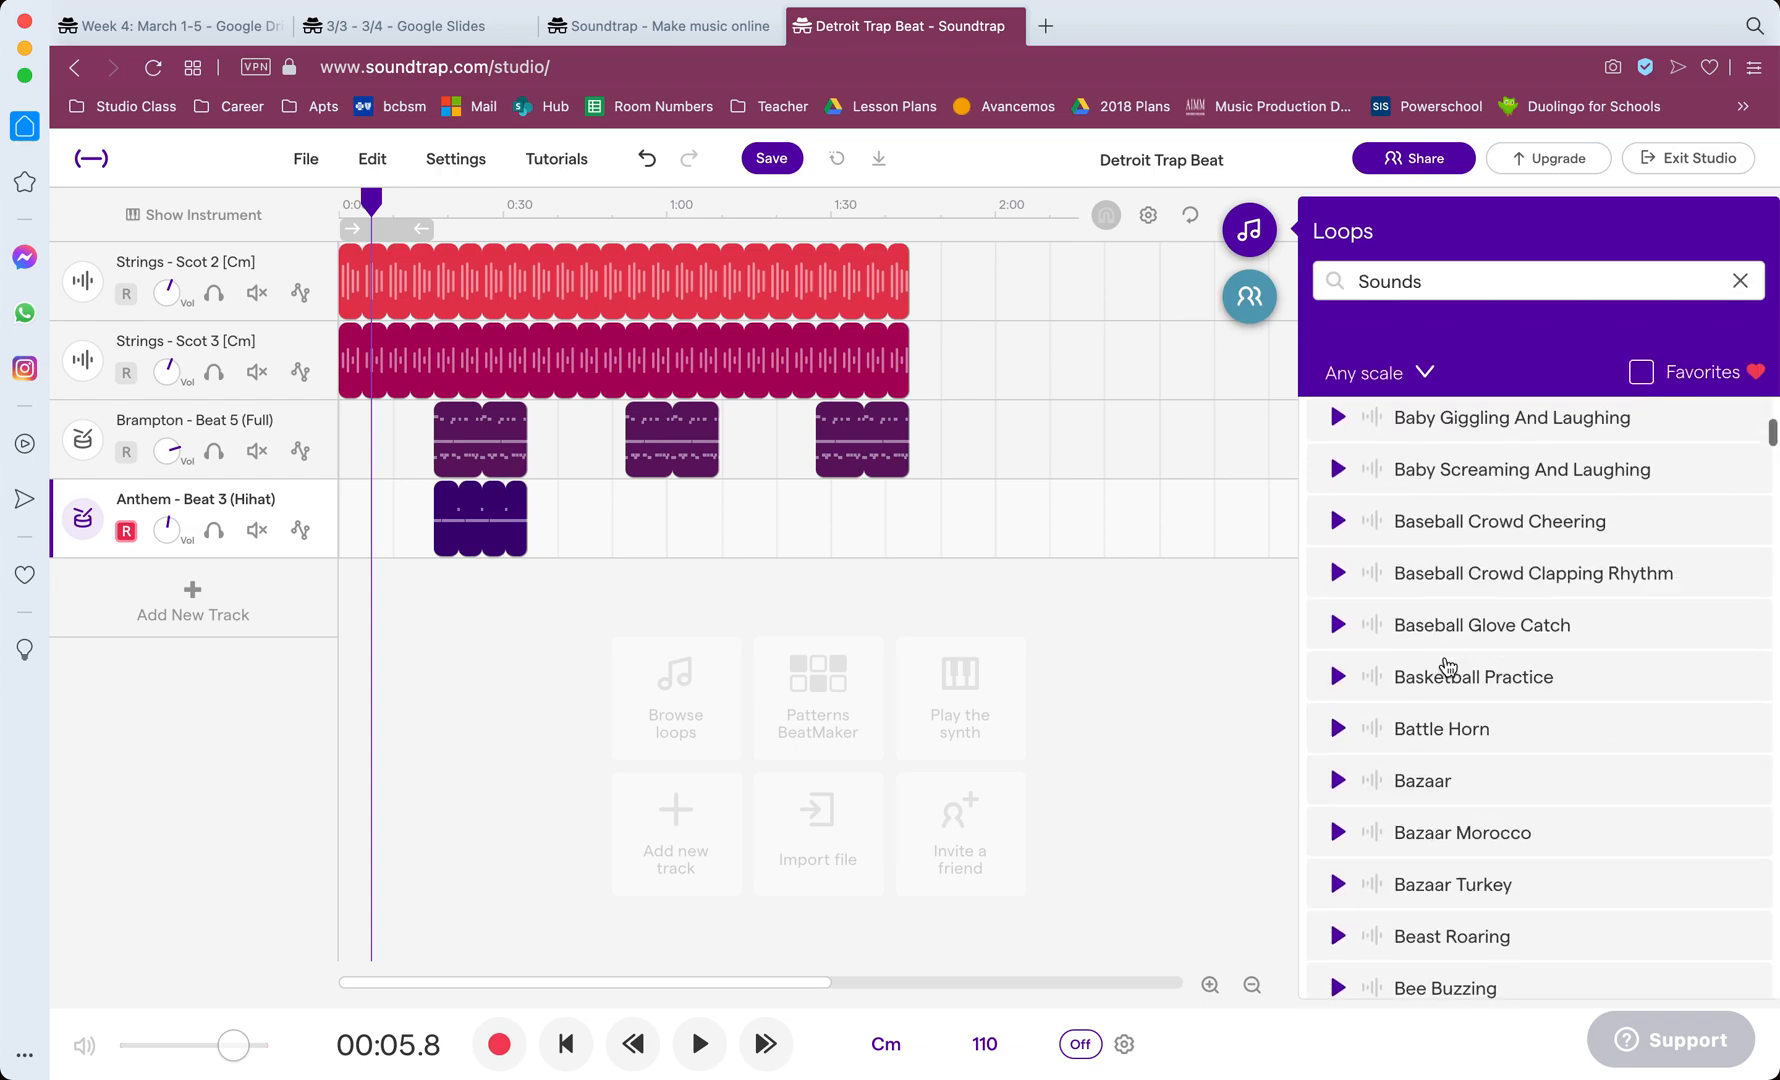
{"action": "scroll", "coordinate": [1447, 664], "scroll_direction": "up", "scroll_amount": 5}
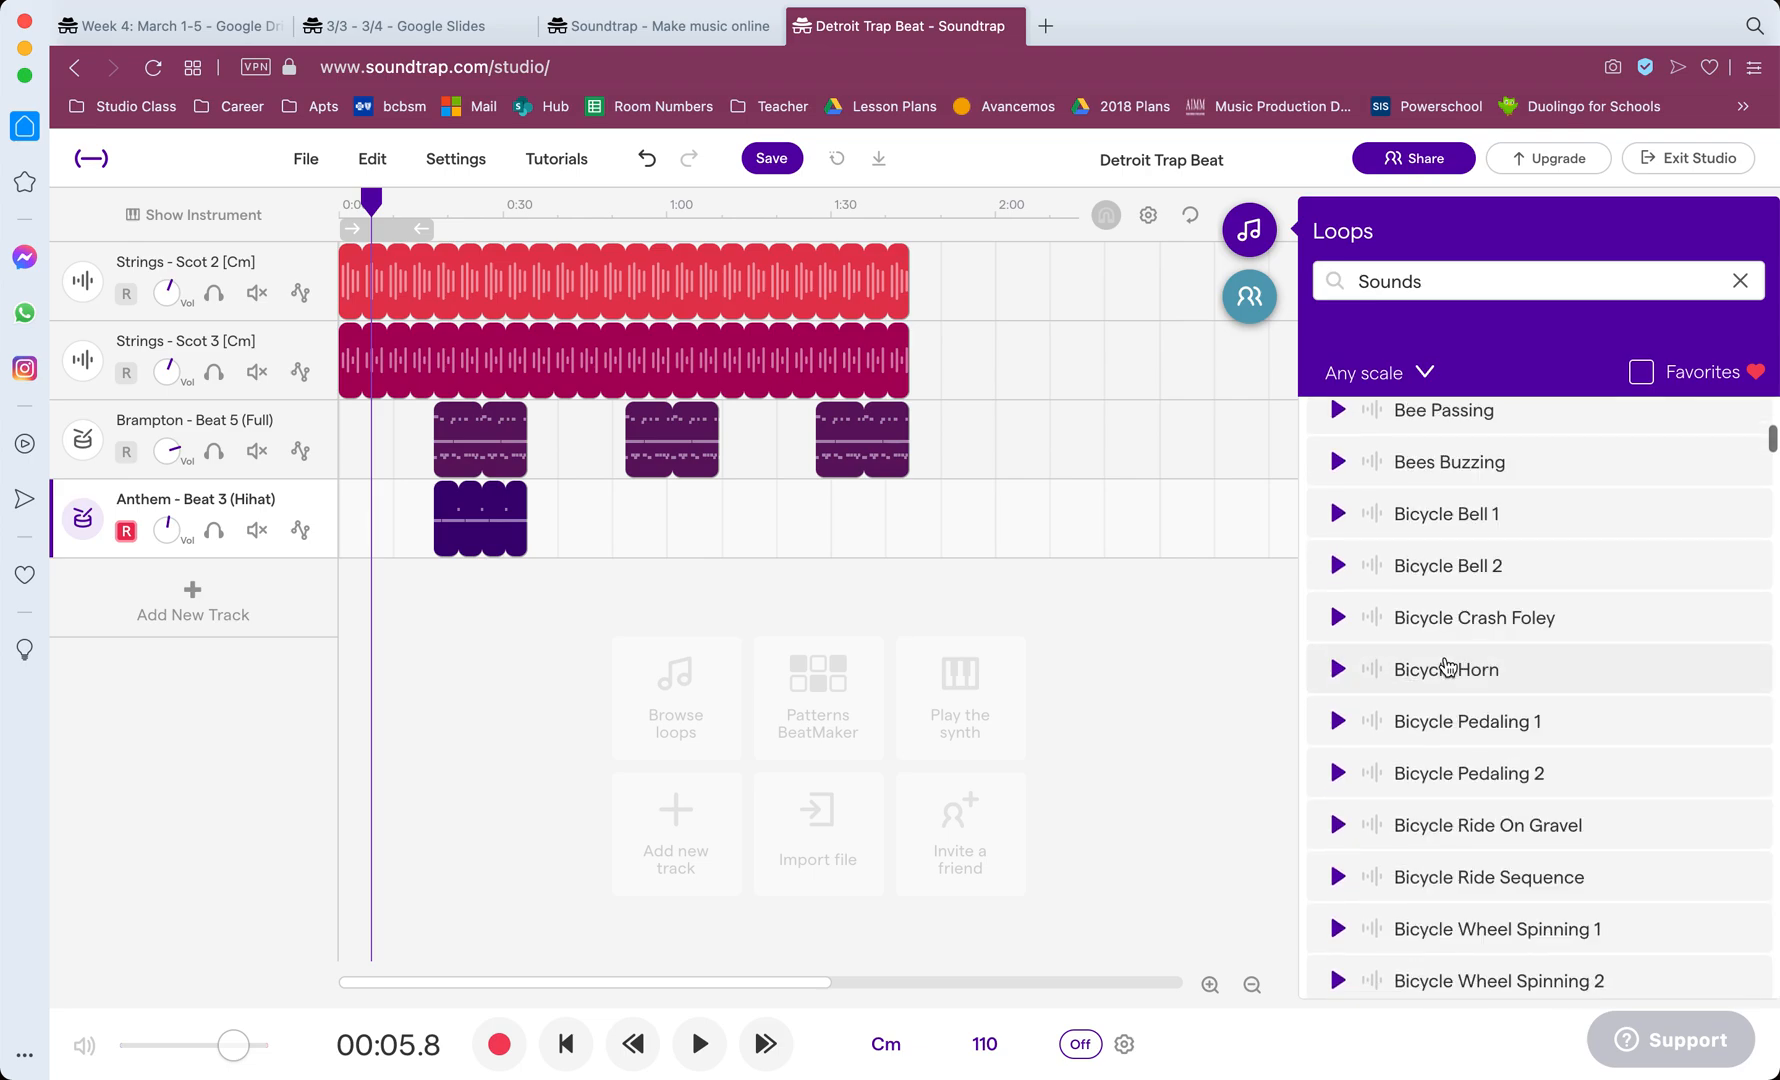
{"action": "left_click", "coordinate": [1337, 423]}
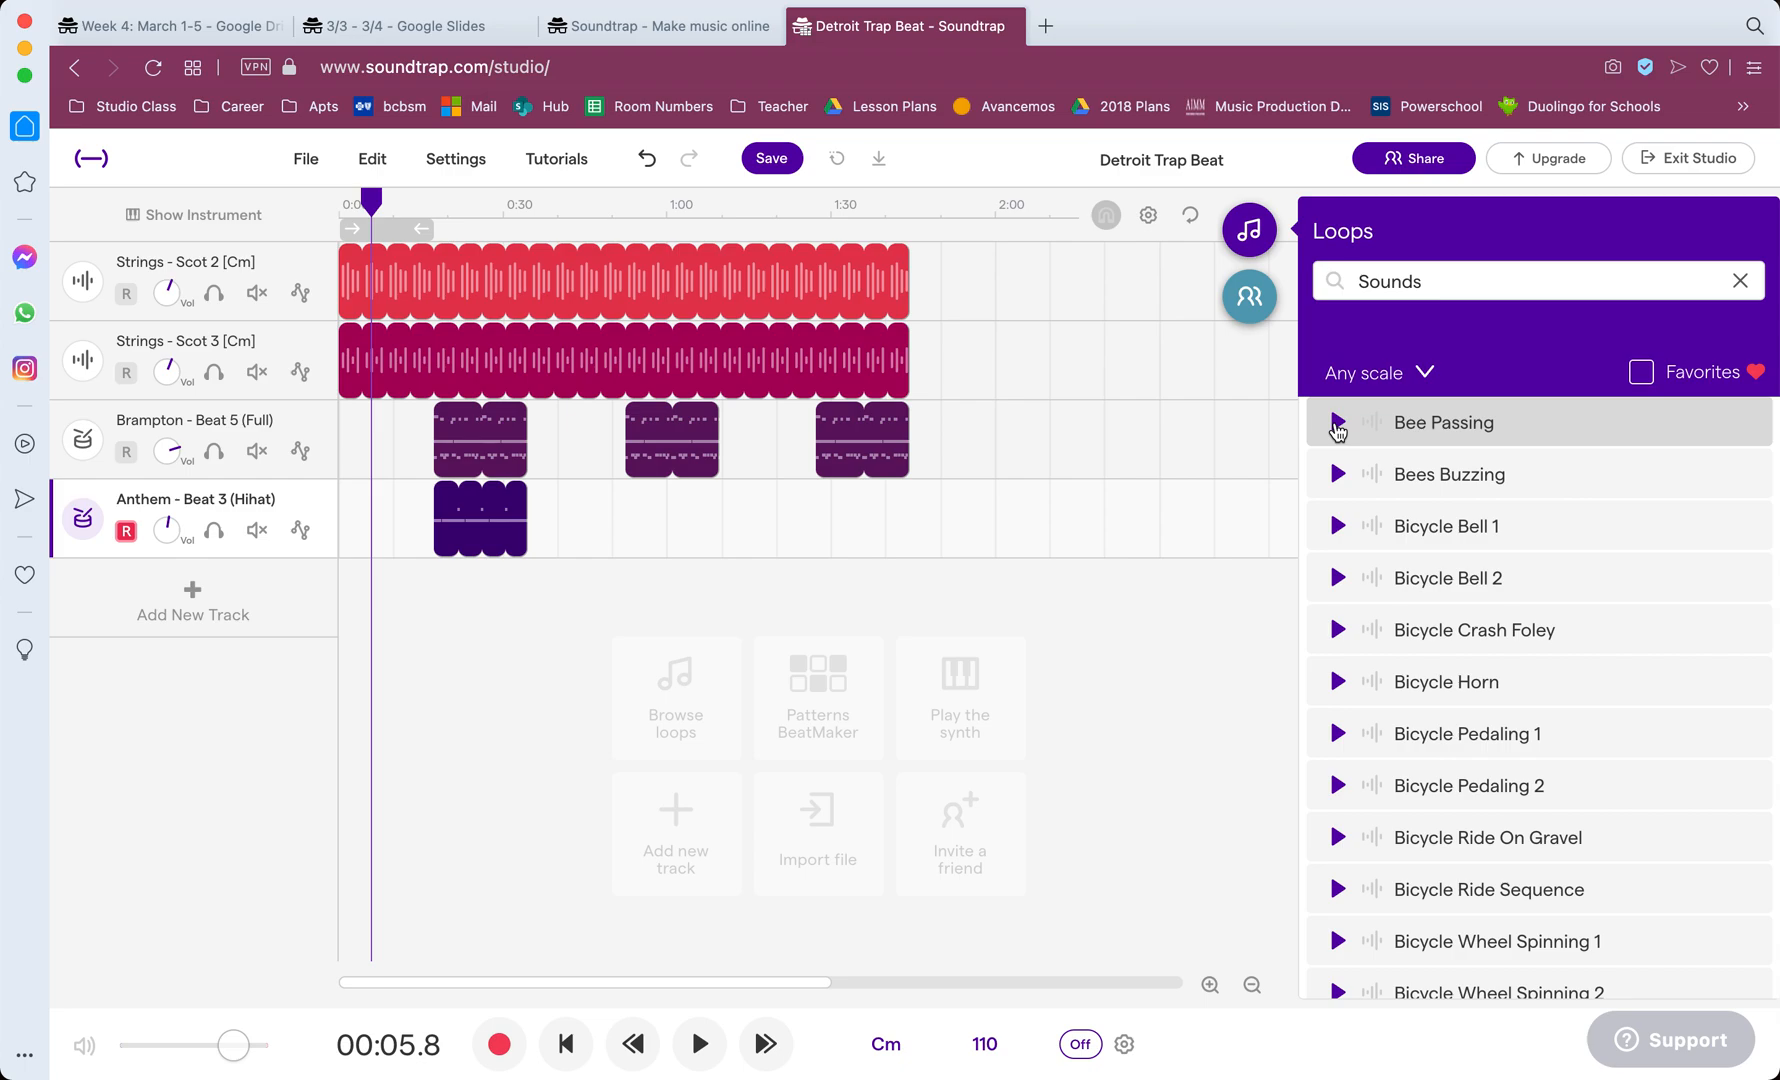
{"action": "scroll", "coordinate": [1347, 628], "scroll_direction": "down", "scroll_amount": 10}
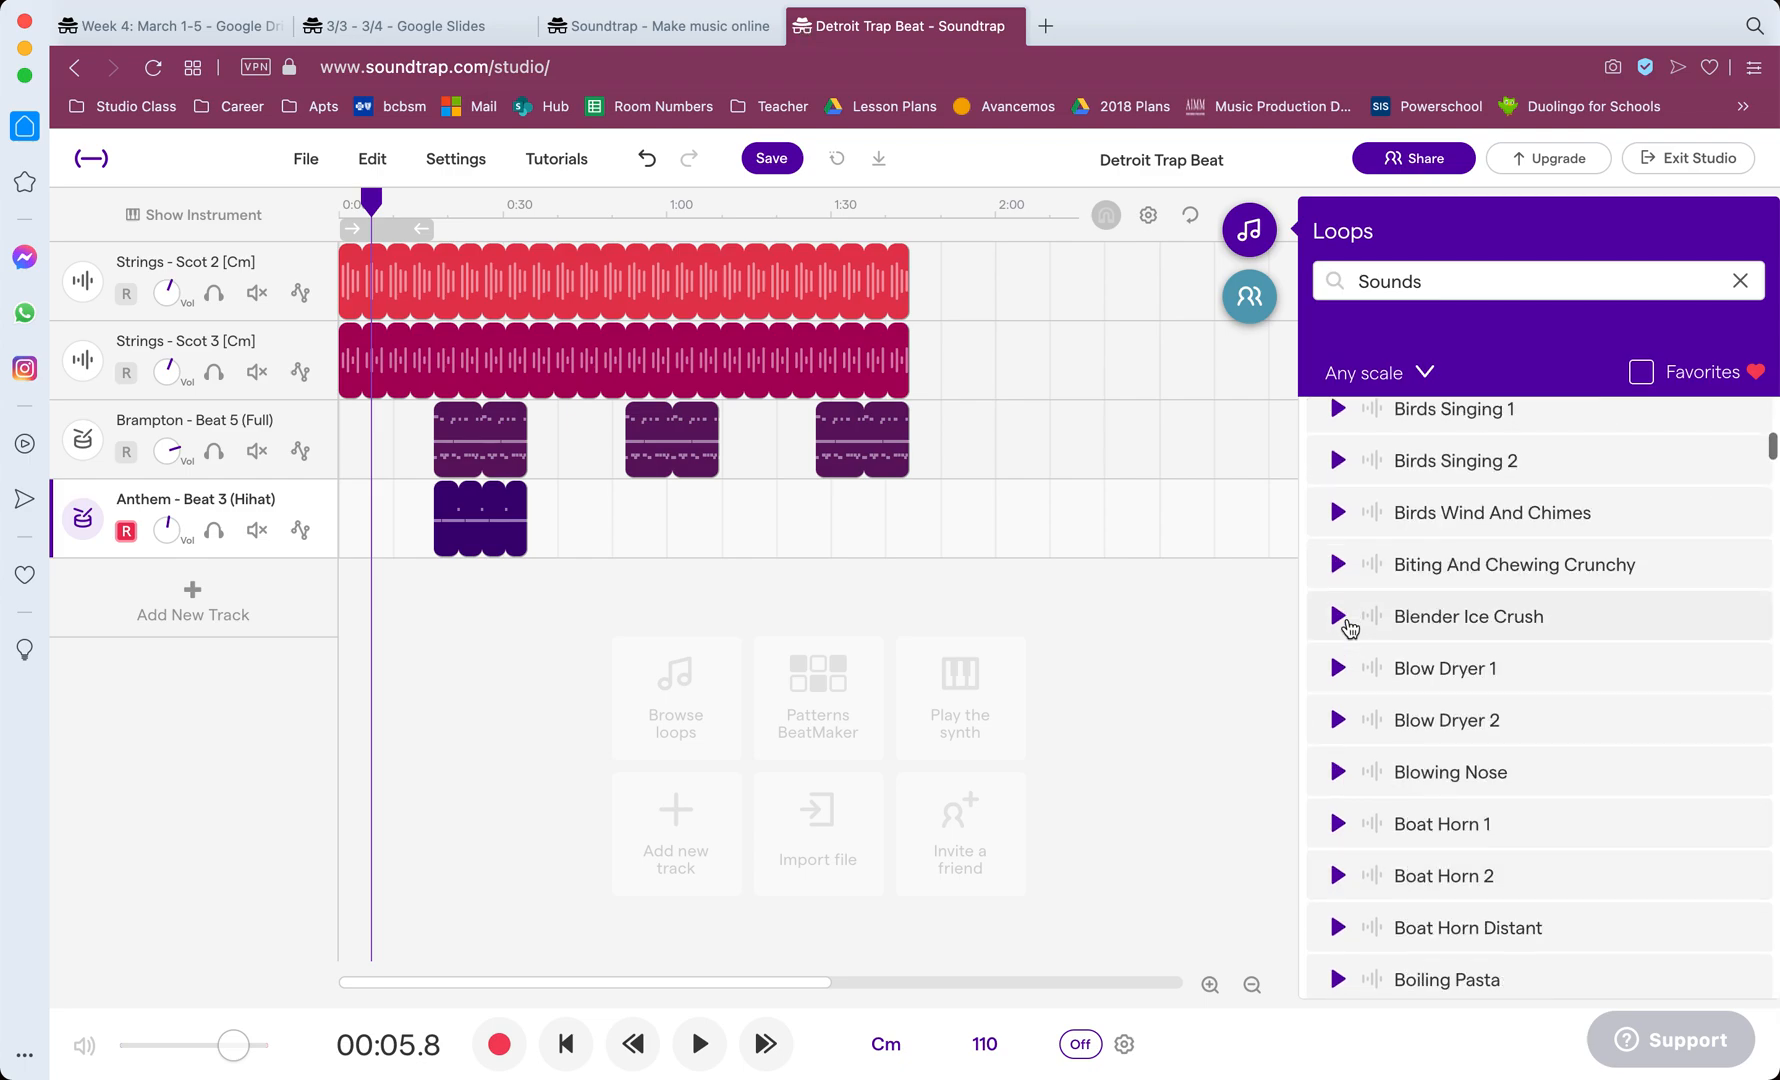
{"action": "scroll", "coordinate": [1347, 677], "scroll_direction": "down", "scroll_amount": 1}
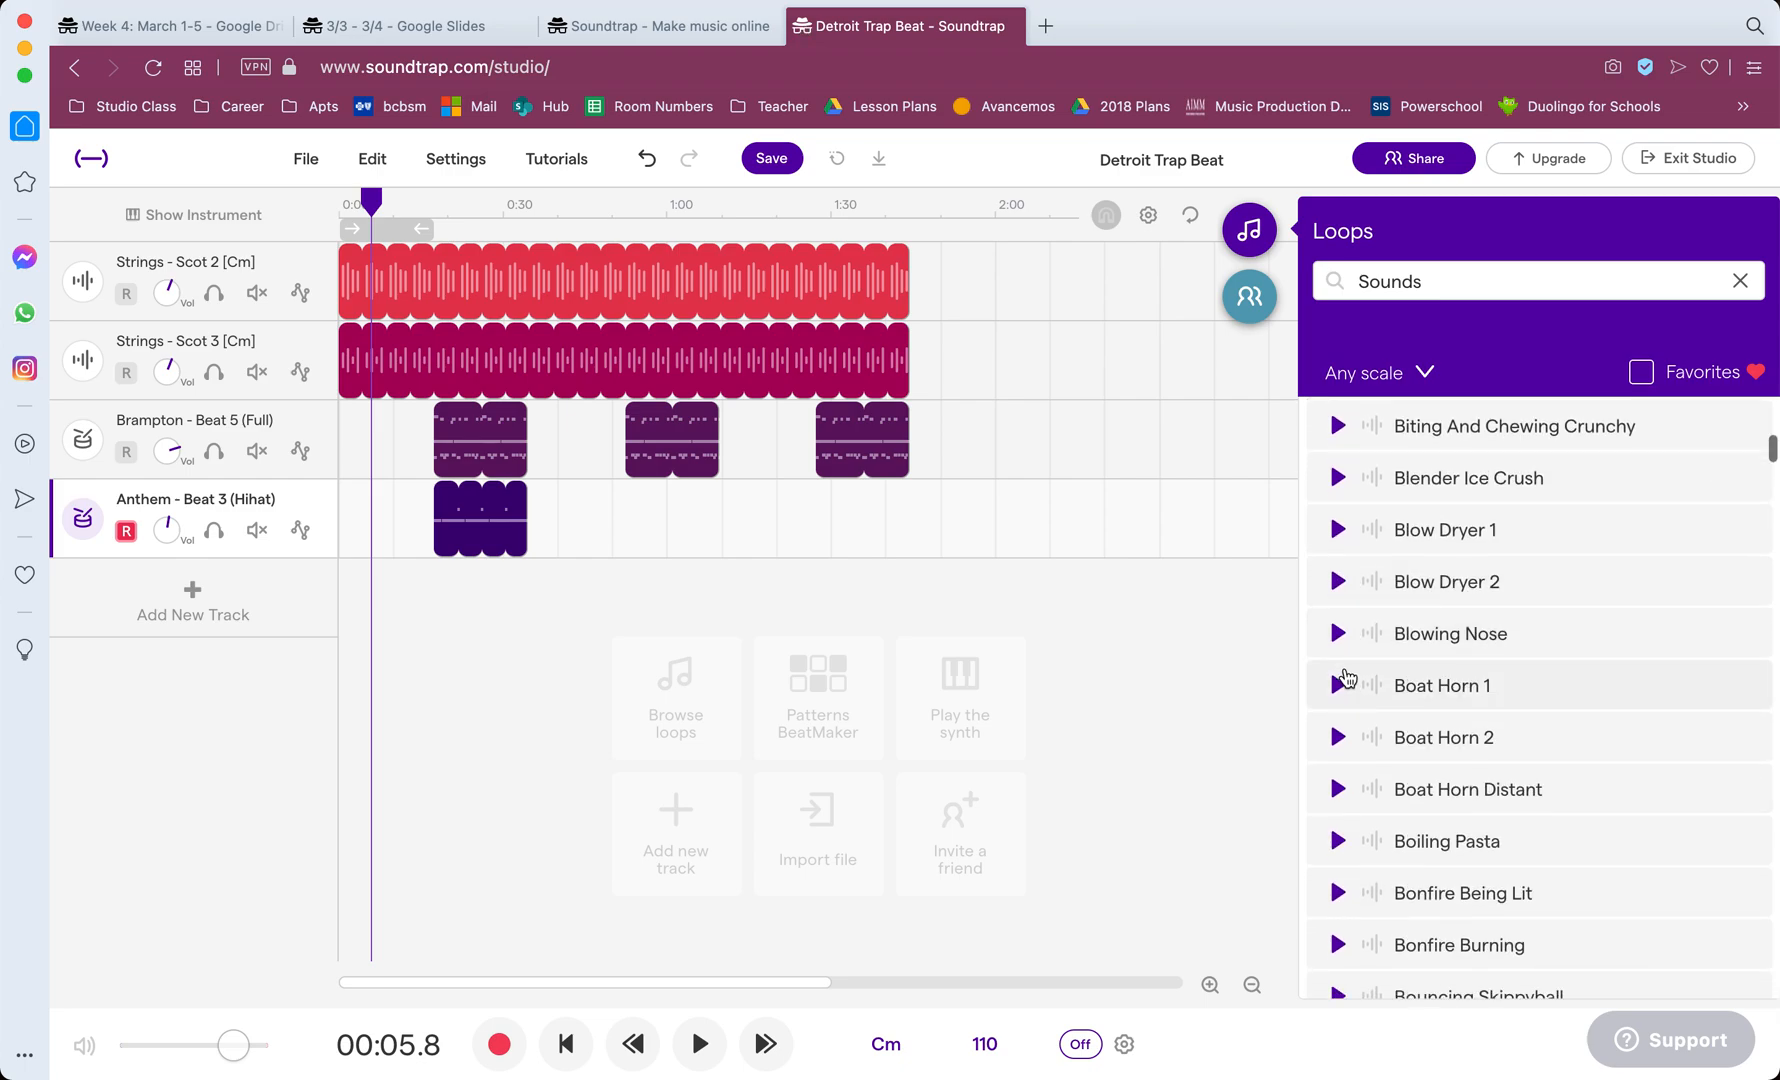
{"action": "left_click", "coordinate": [1343, 584]}
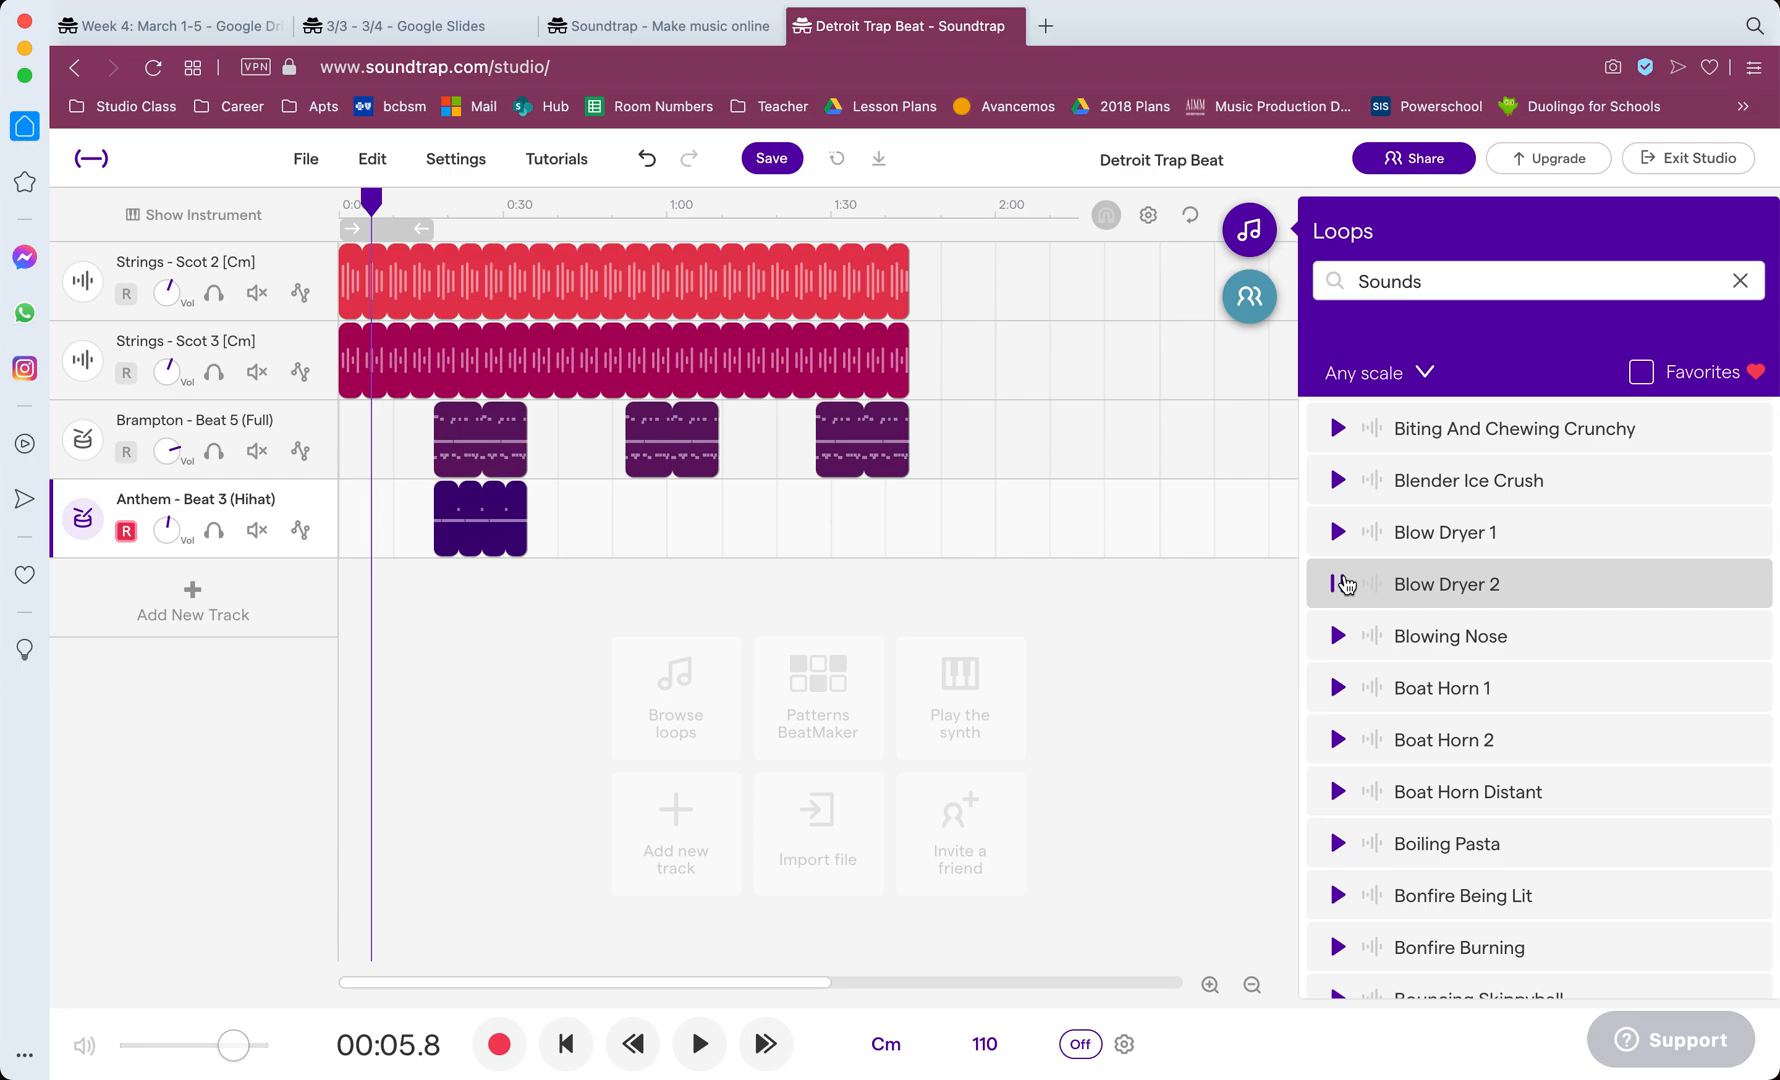
{"action": "left_click", "coordinate": [1338, 637]}
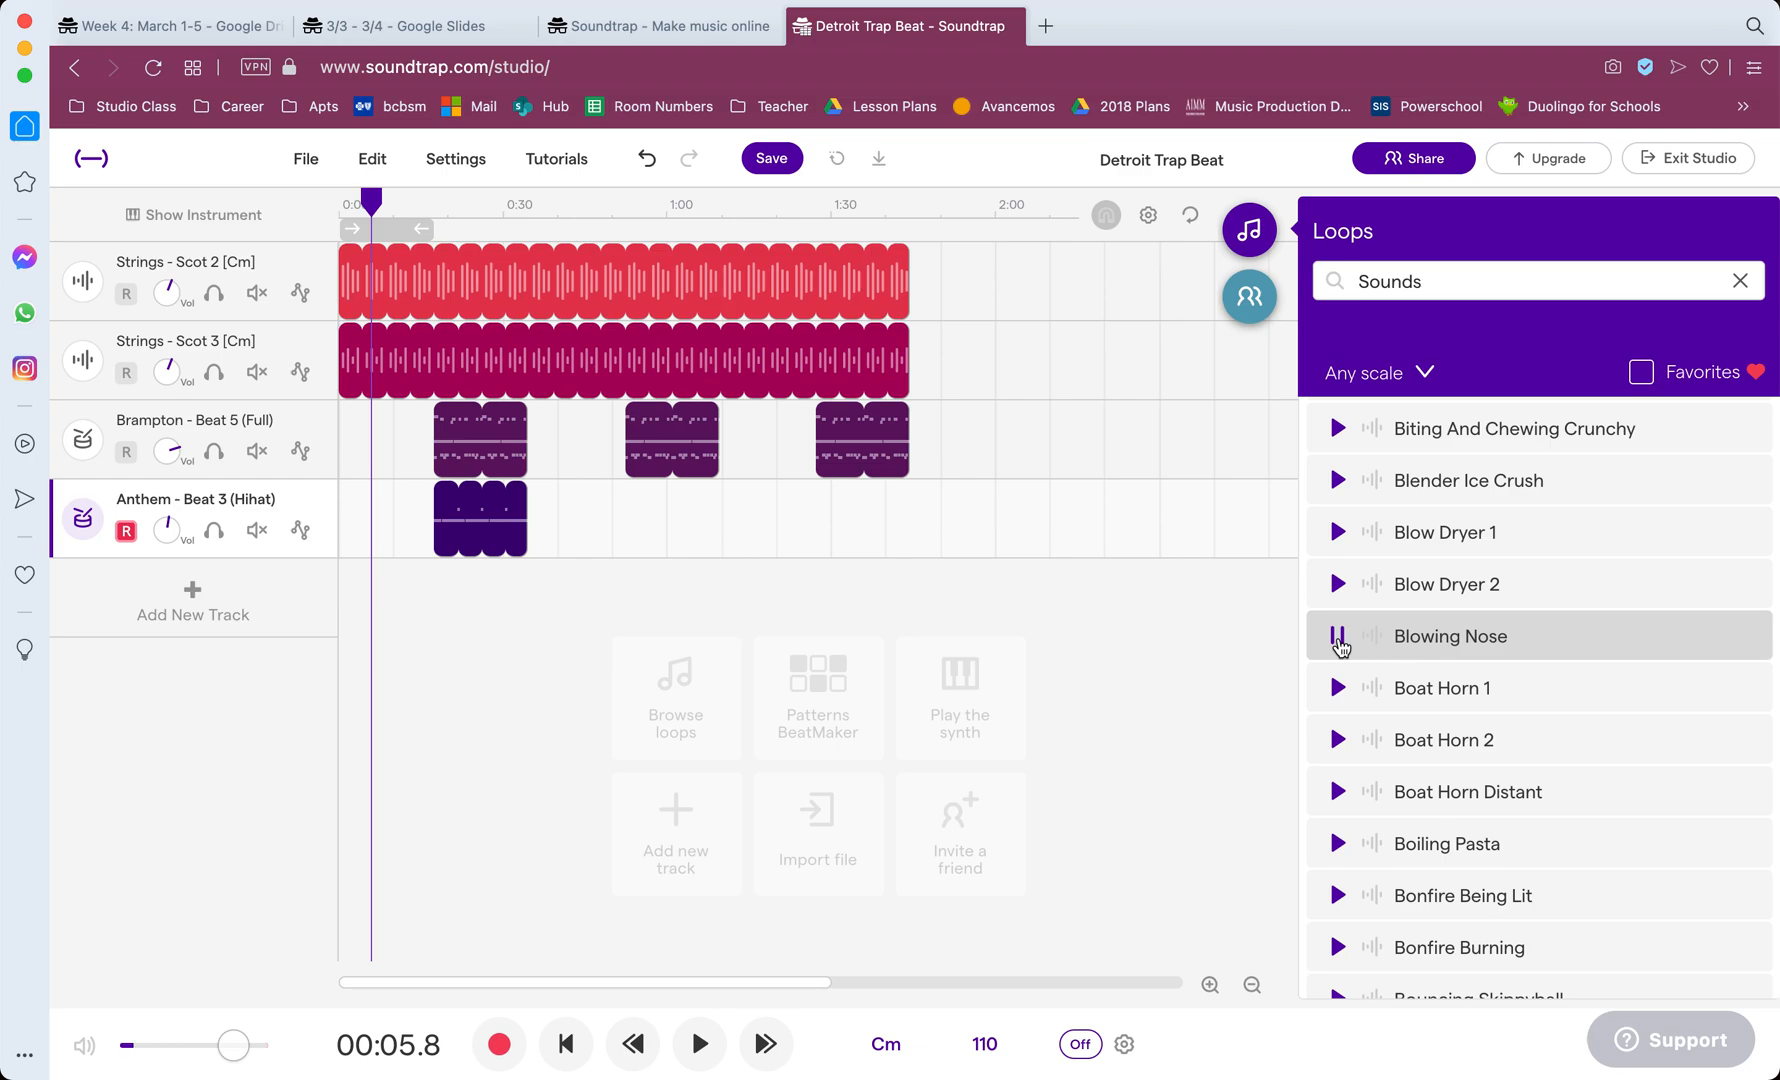
{"action": "scroll", "coordinate": [1340, 662], "scroll_direction": "down", "scroll_amount": 15}
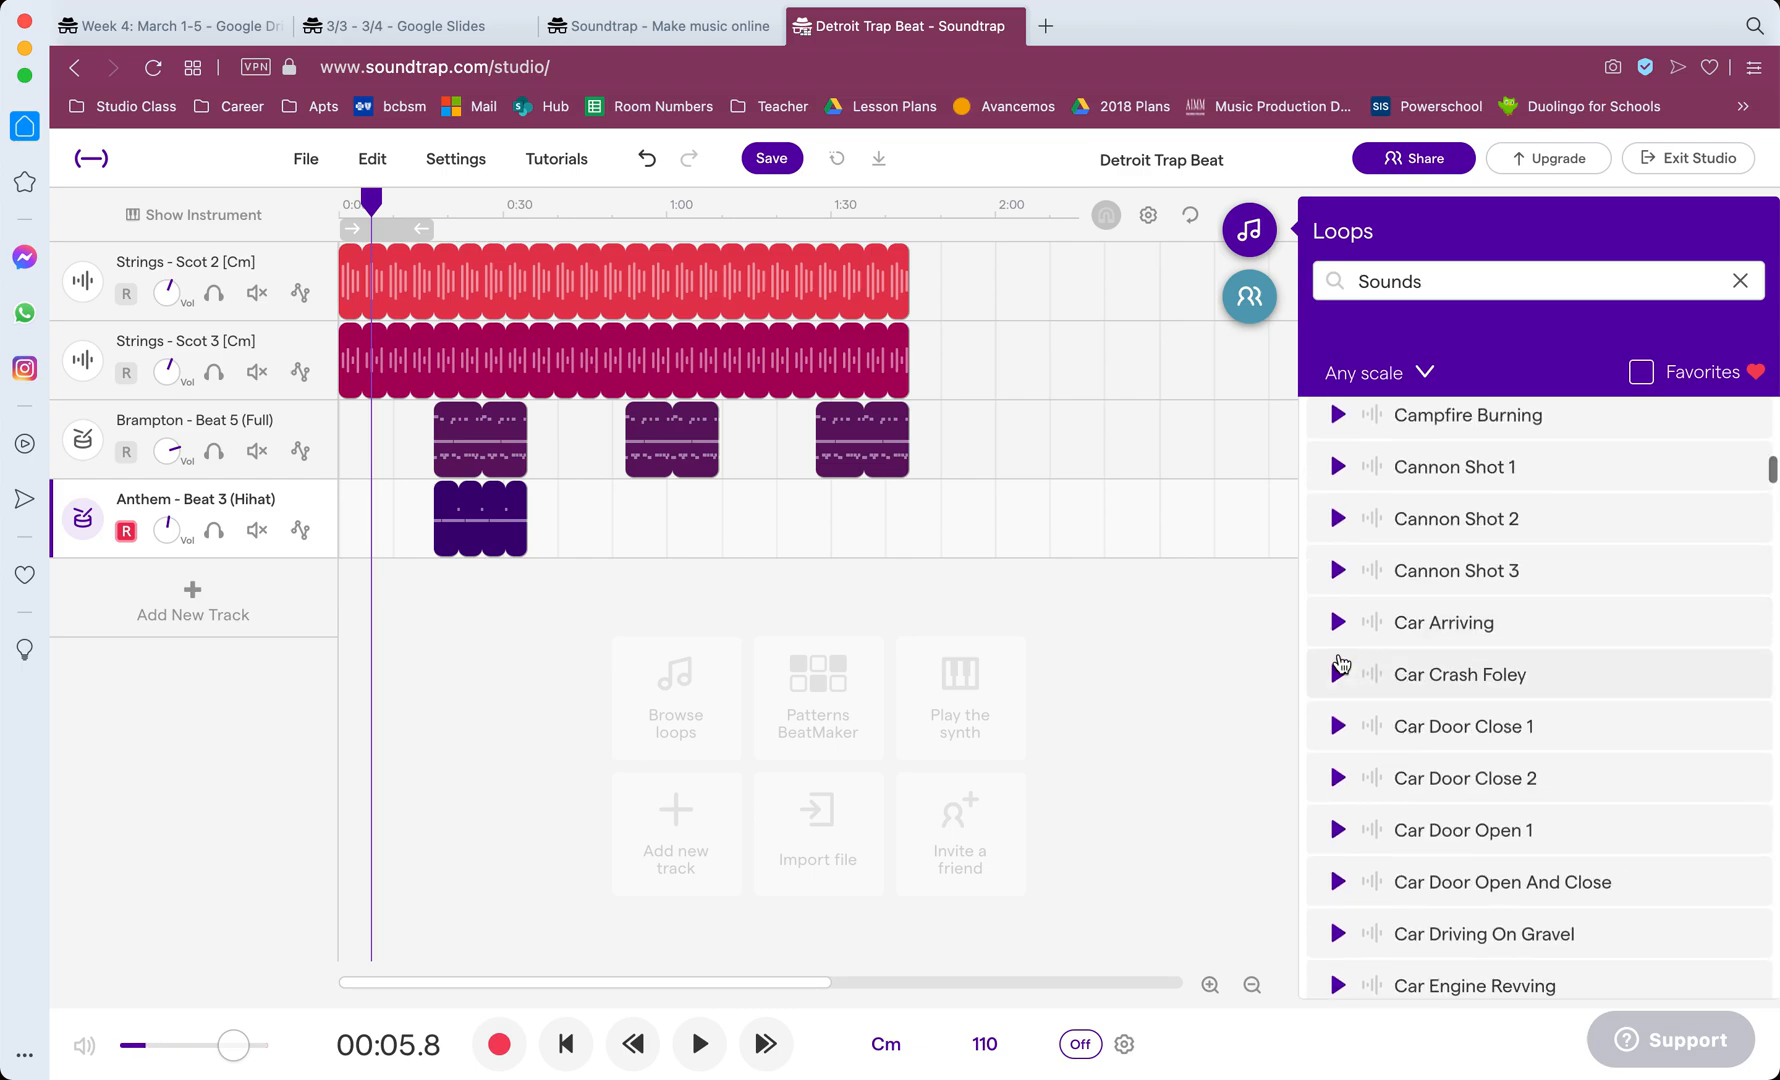
{"action": "scroll", "coordinate": [1340, 700], "scroll_direction": "down", "scroll_amount": 1}
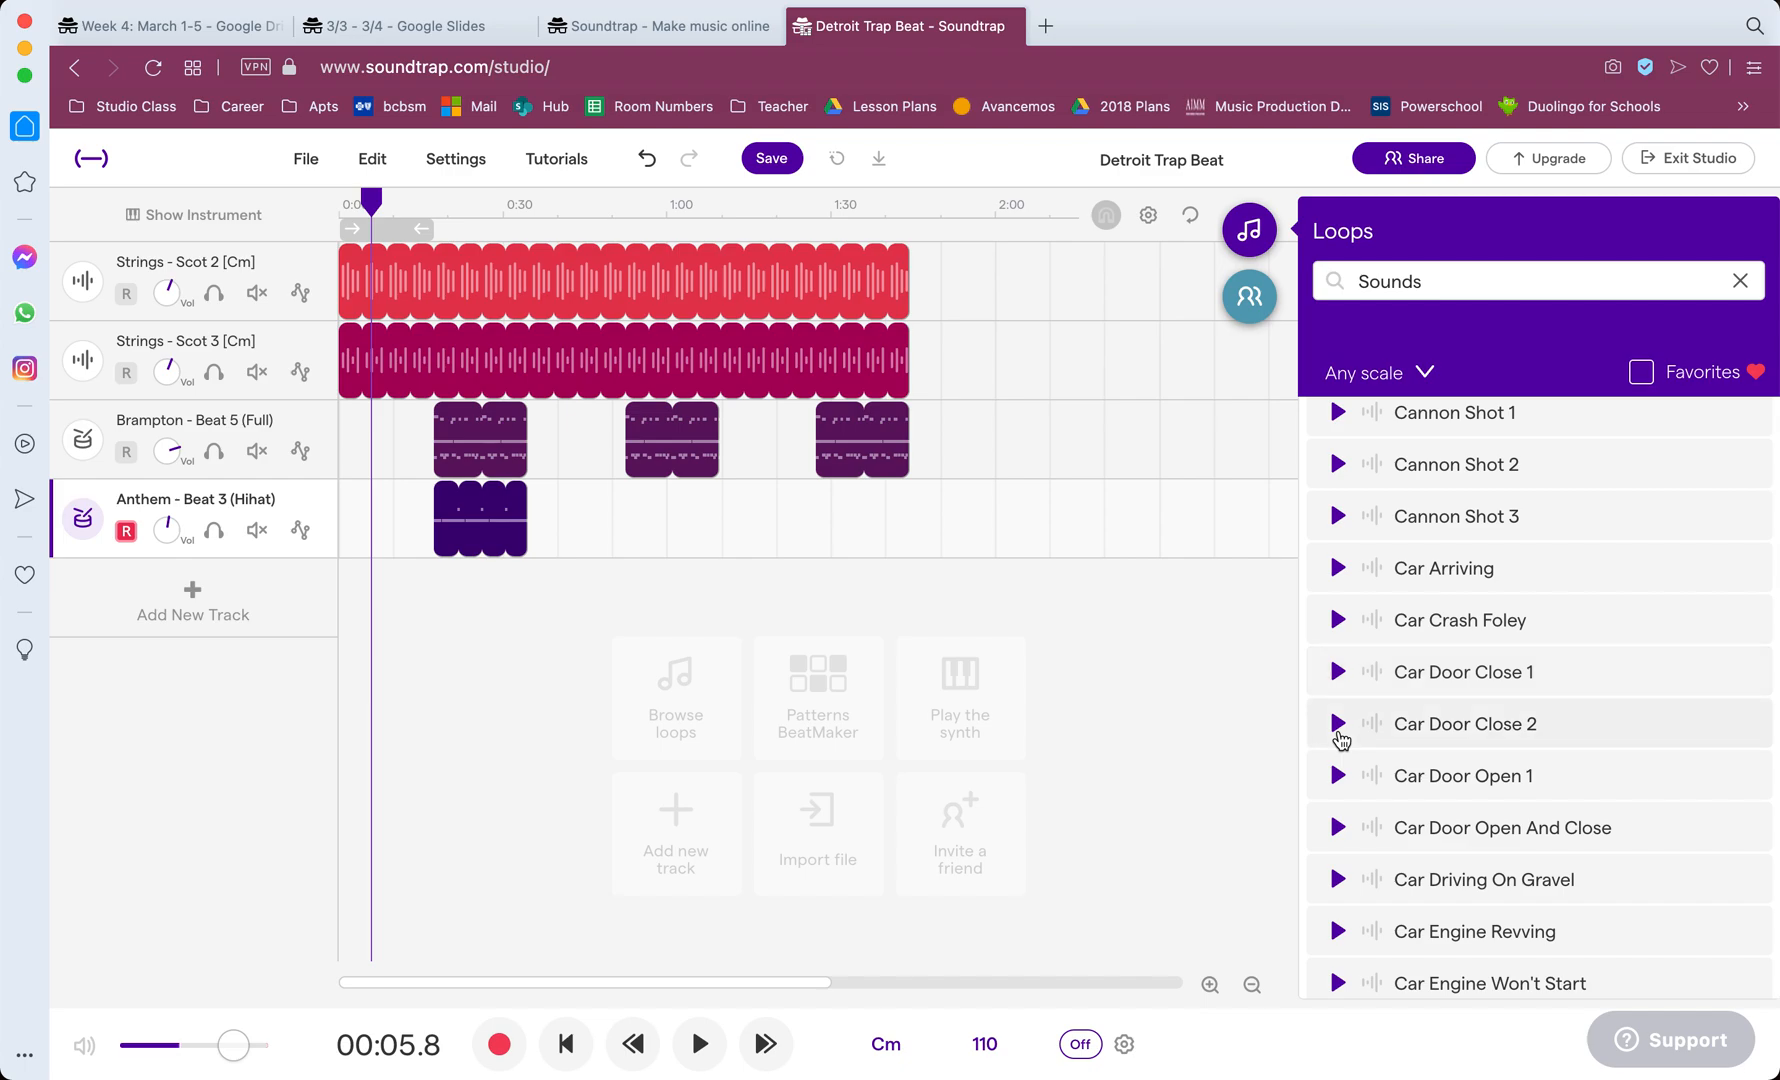
{"action": "scroll", "coordinate": [1342, 800], "scroll_direction": "down", "scroll_amount": 4}
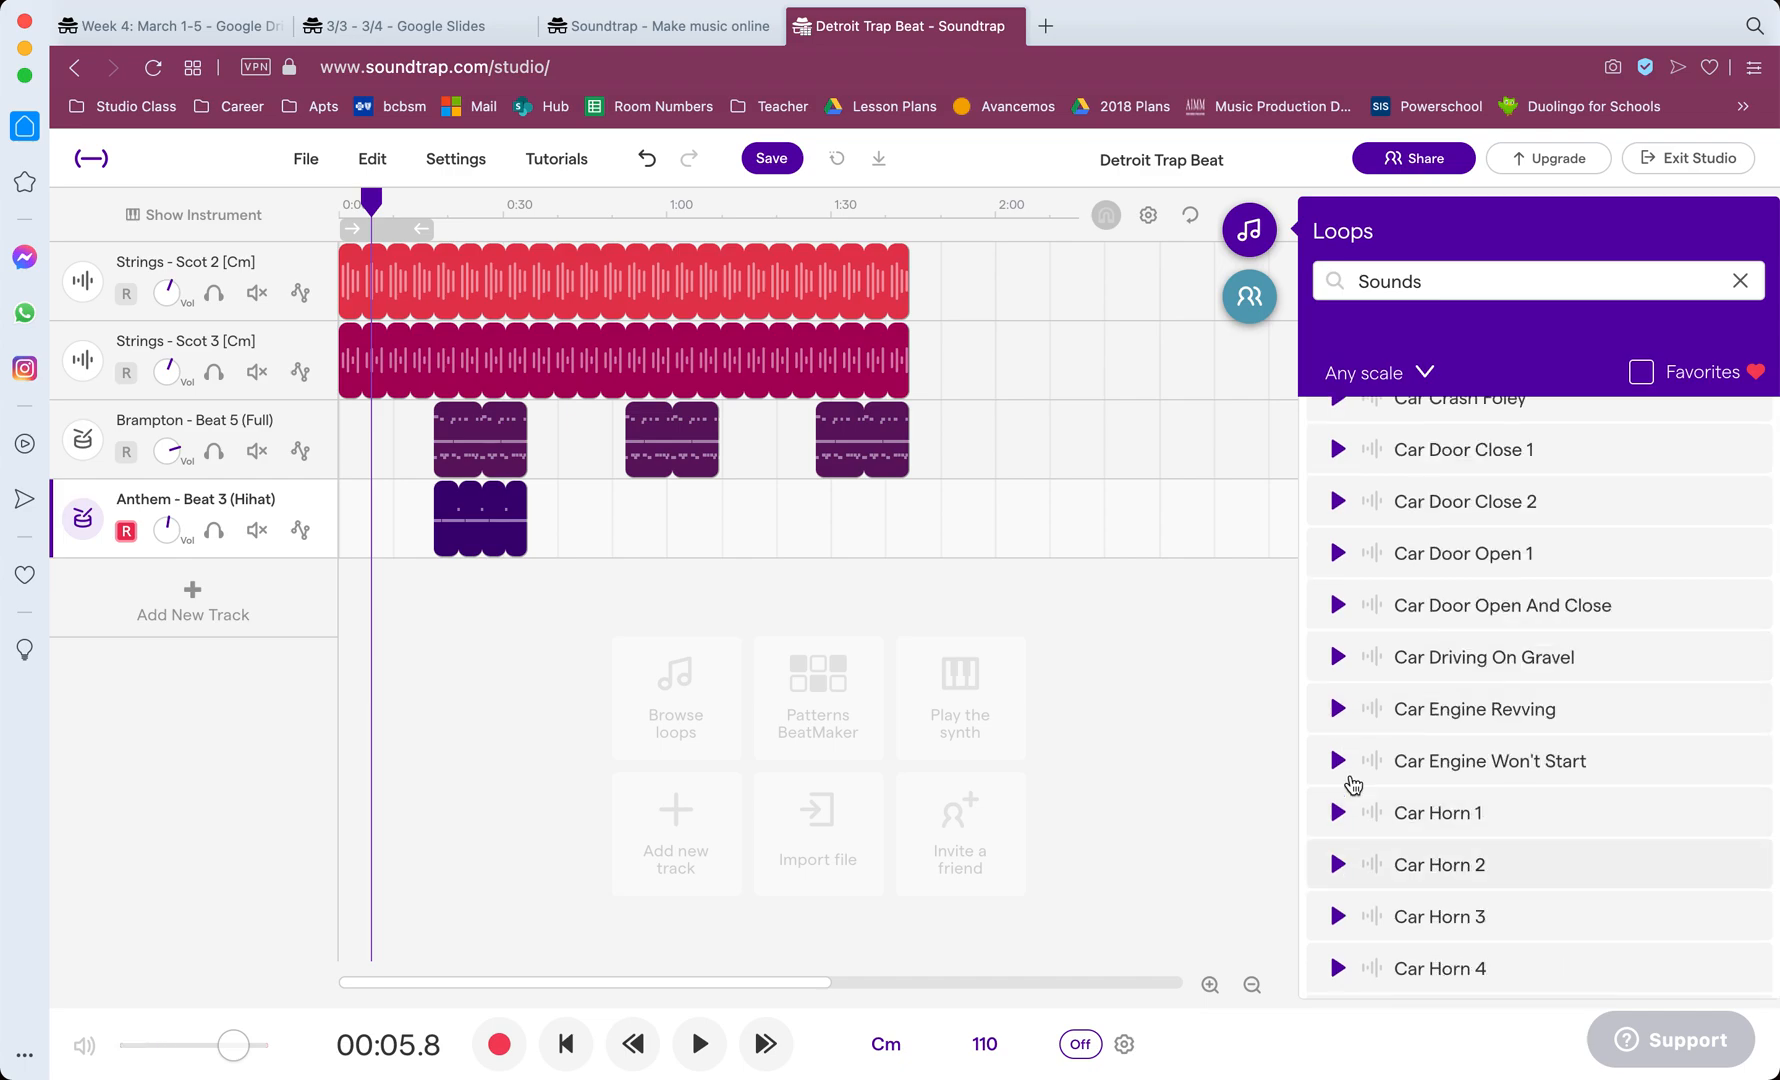
Step: Preview Car Engine Won't Start and add it as a new track at the beginning of the song, accepting the Freesound notice
{"action": "left_click", "coordinate": [1334, 760]}
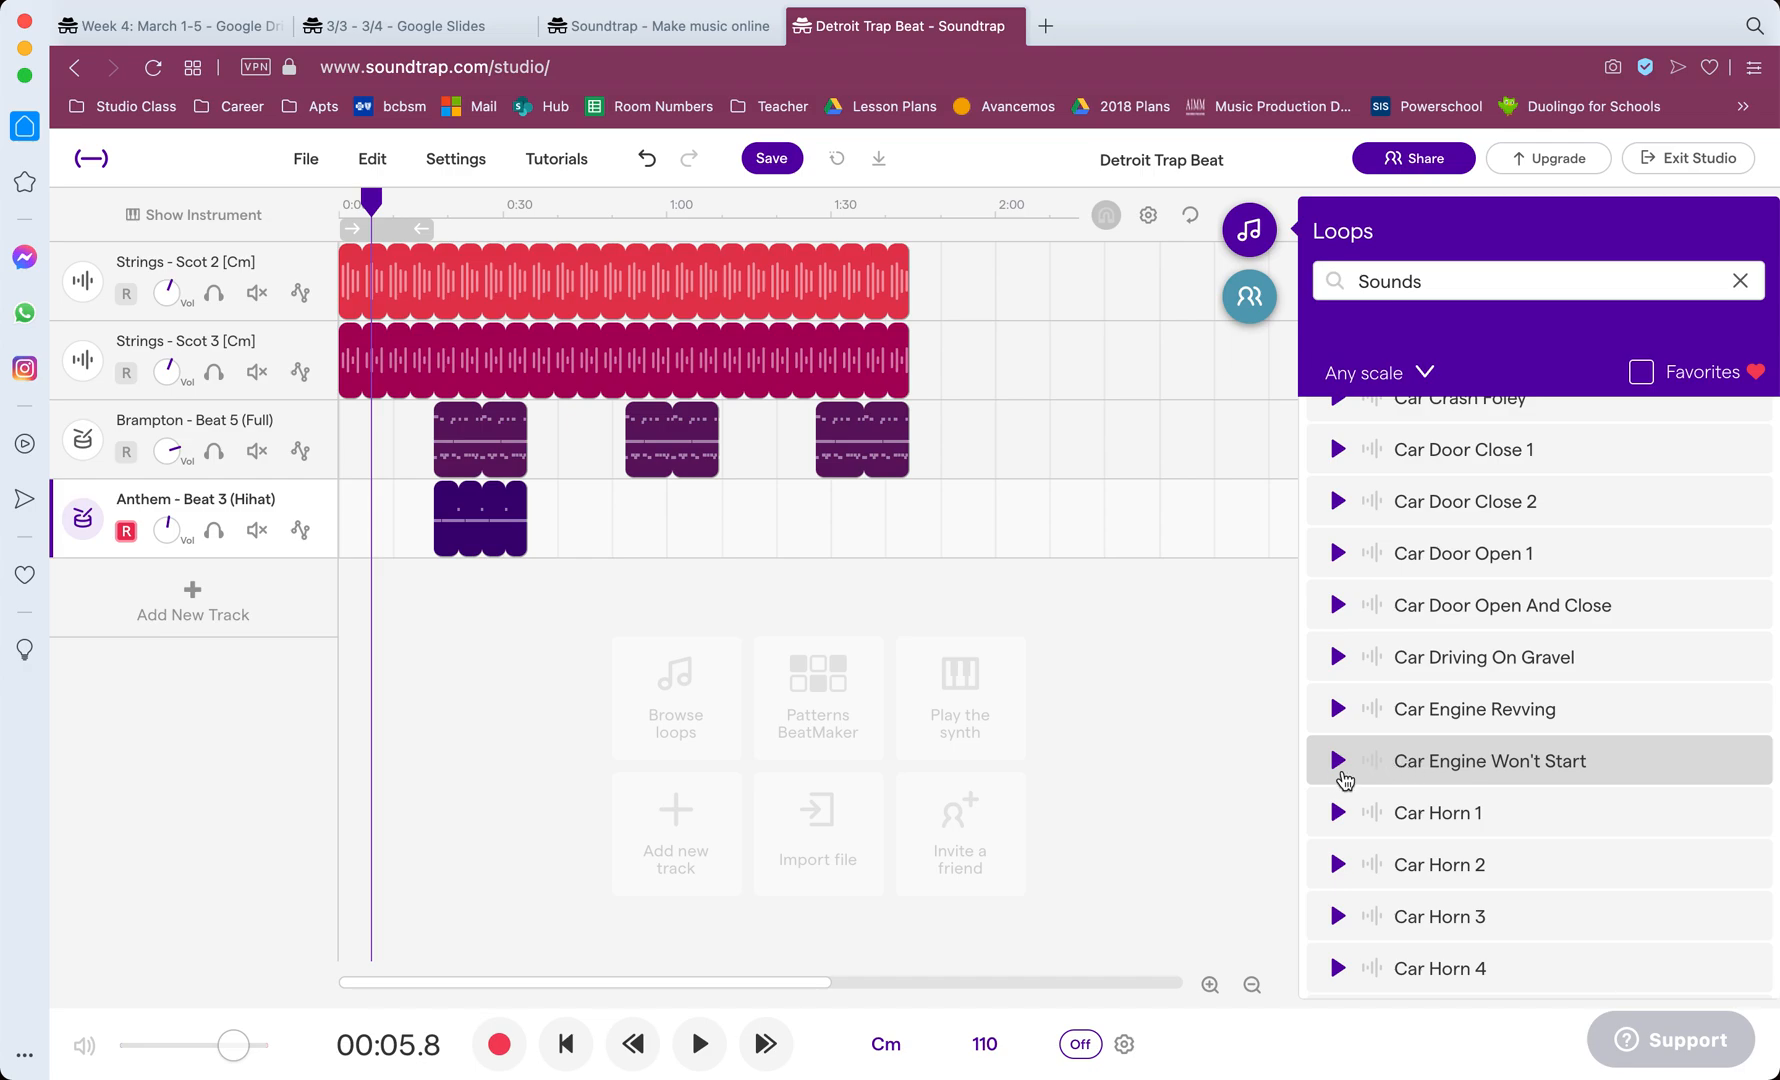
{"action": "left_click_drag", "start_coordinate": [1435, 765], "coordinate": [375, 622]}
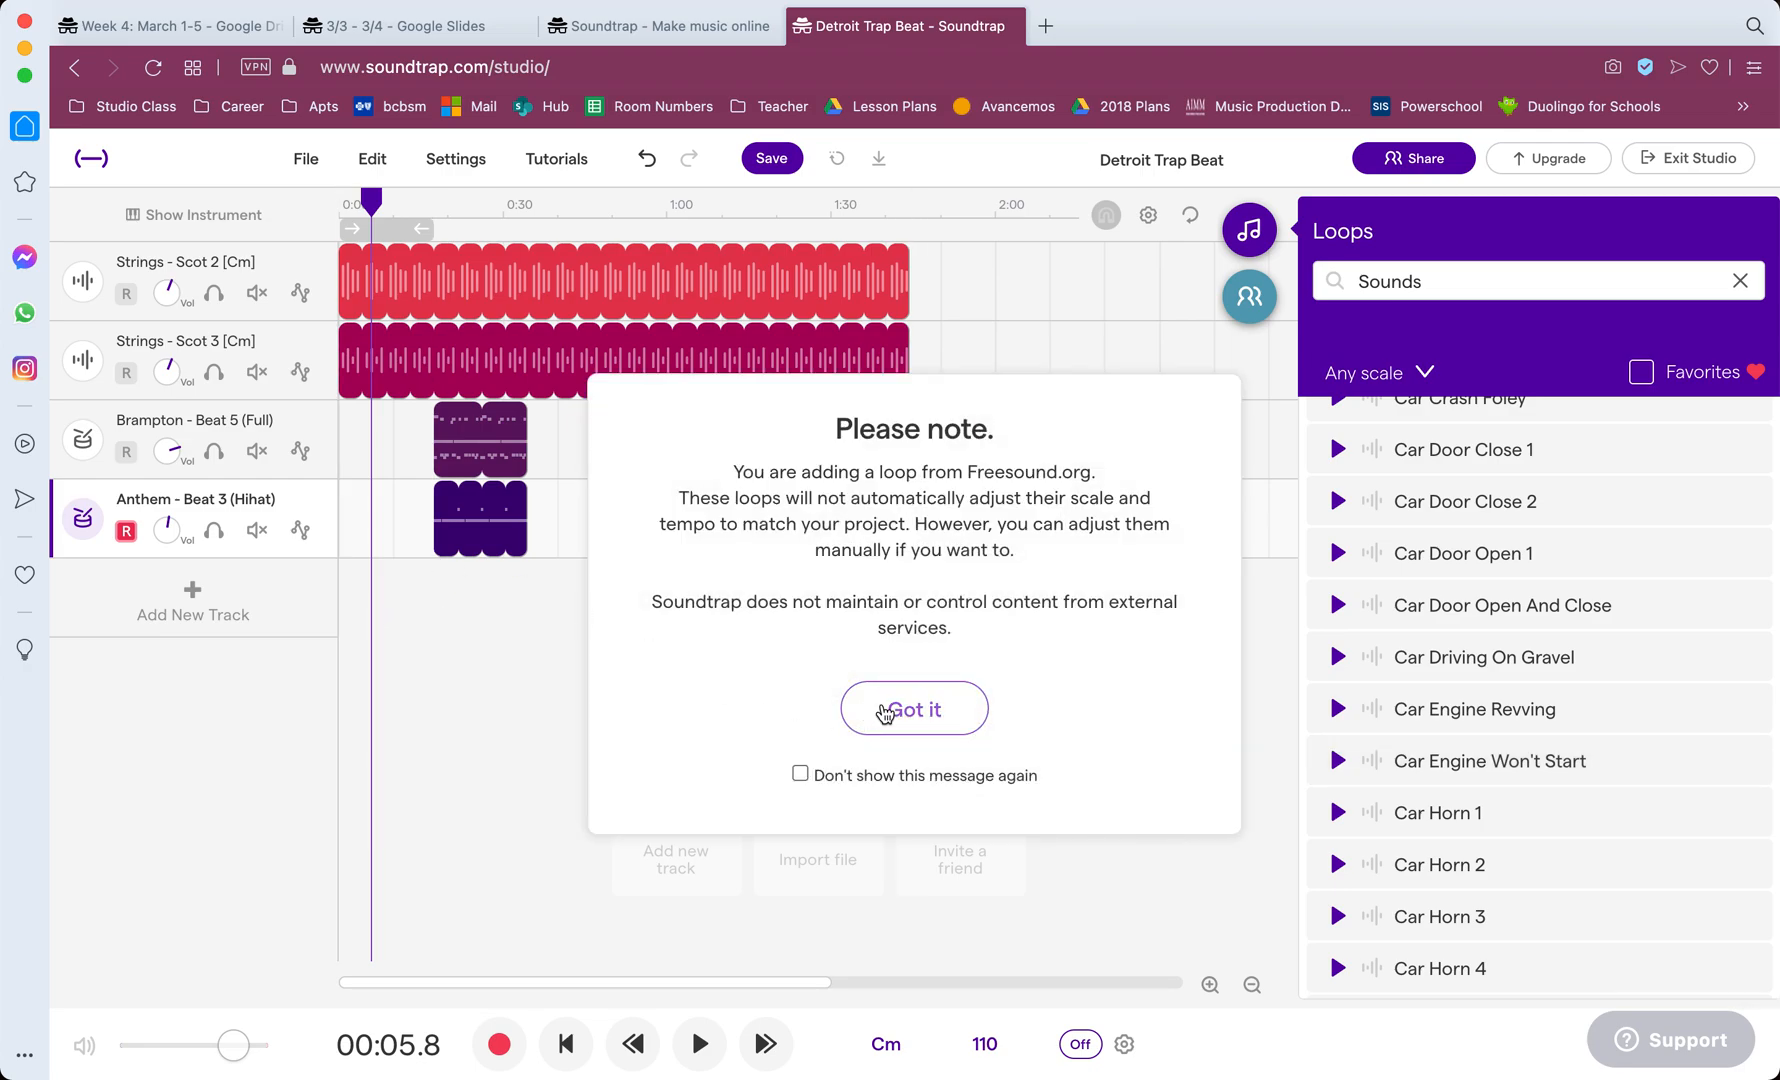
{"action": "left_click", "coordinate": [868, 707]}
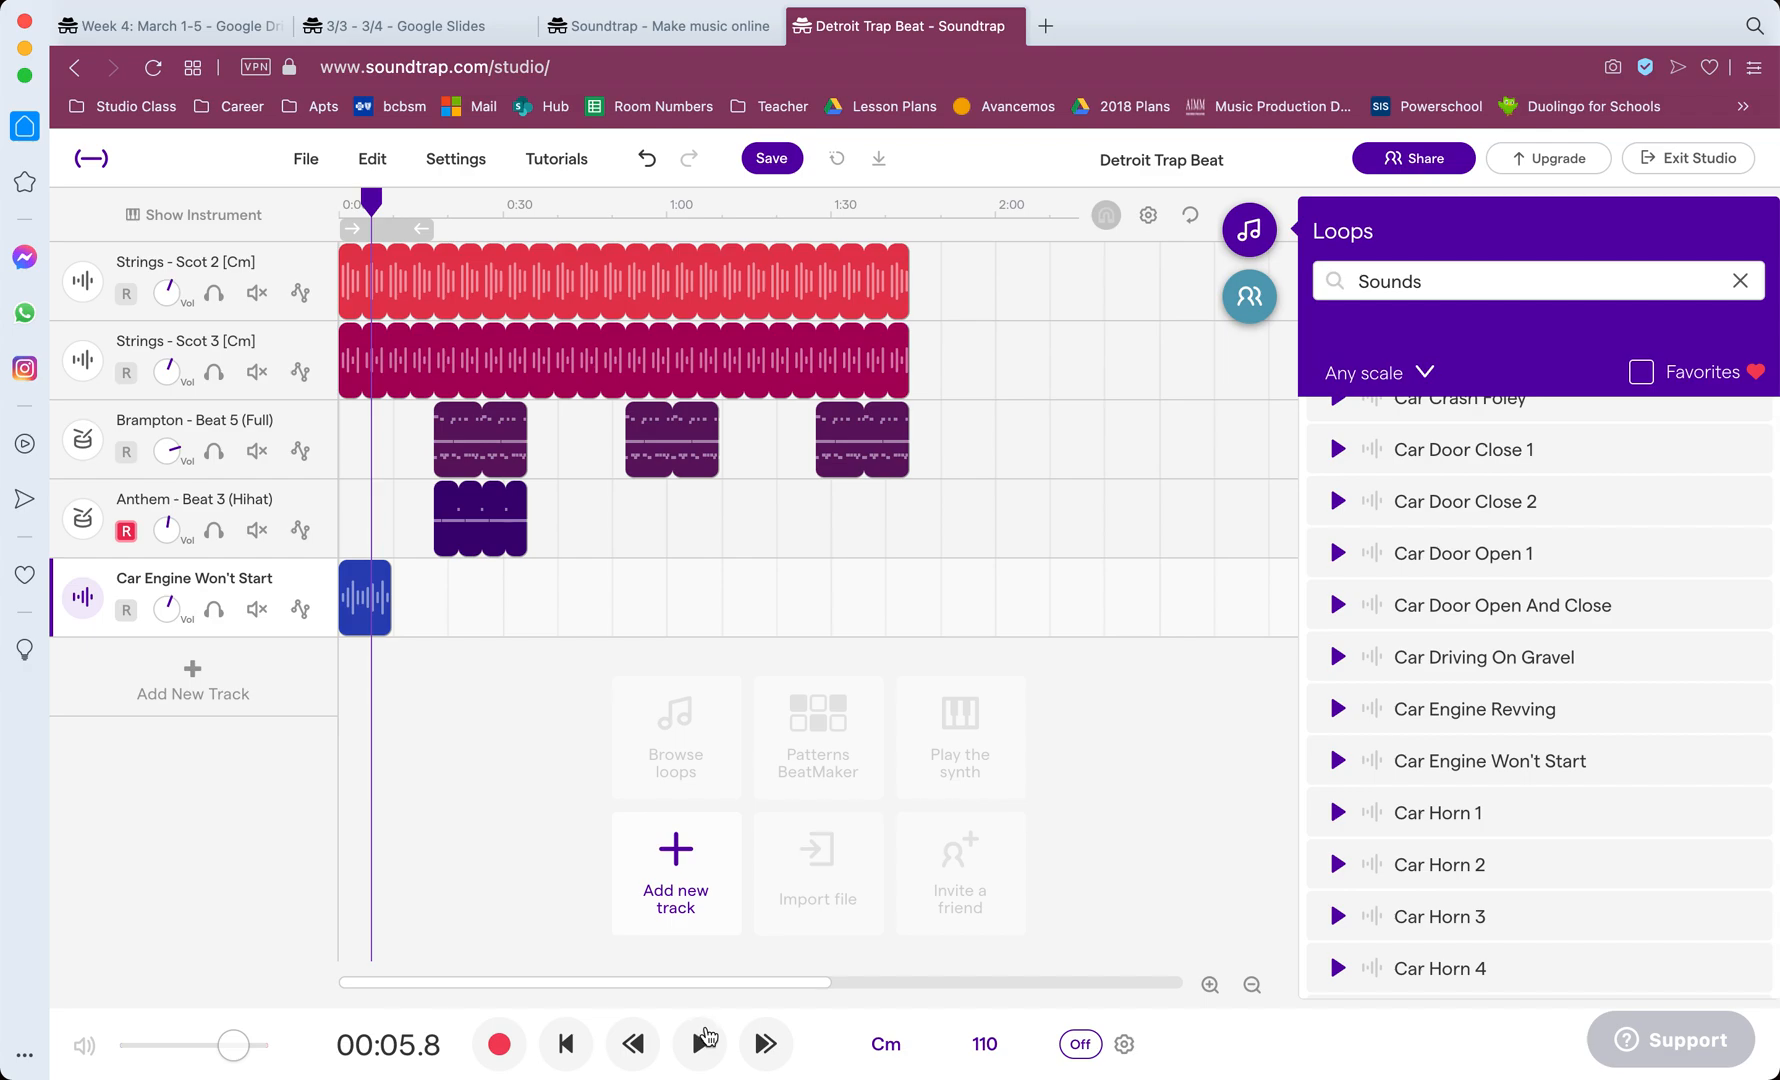
Step: Play the song from the beginning, adding Car Horn 1 to the car engine track at about 0:17 during playback, and stop
{"action": "left_click", "coordinate": [630, 1044]}
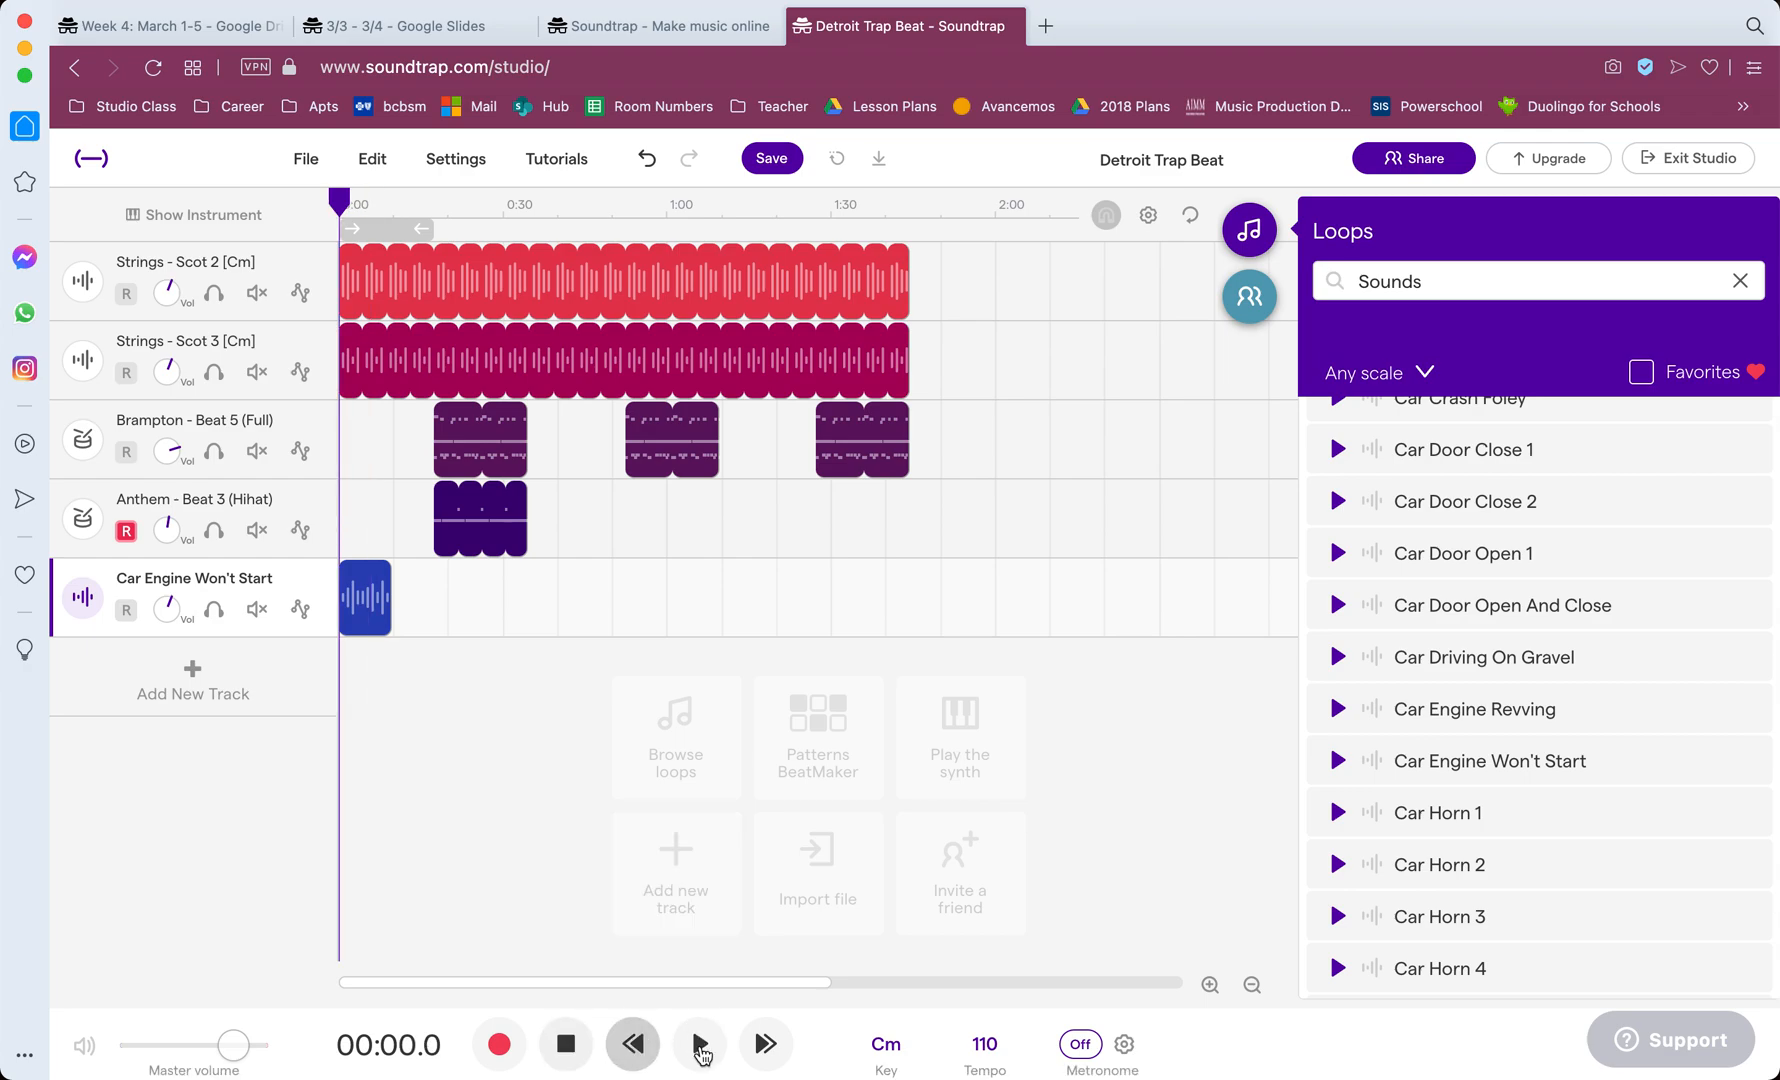
{"action": "left_click", "coordinate": [700, 1046]}
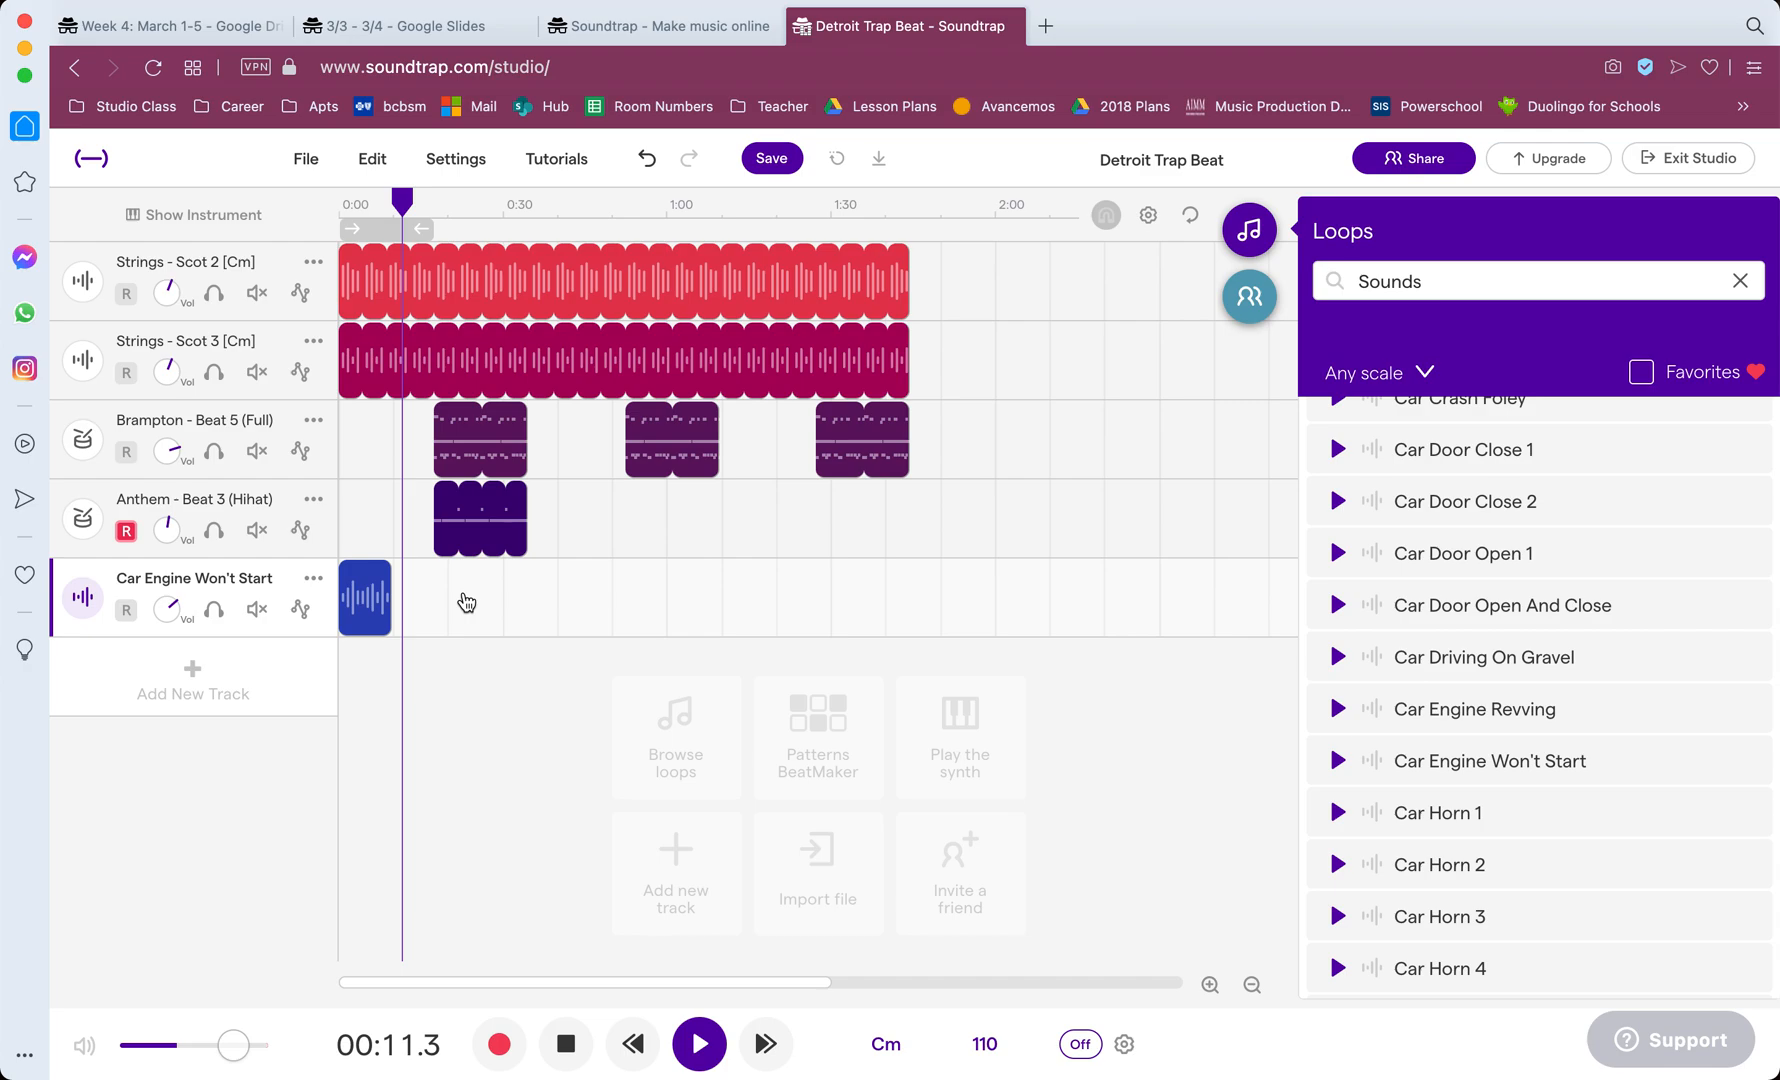
{"action": "left_click_drag", "start_coordinate": [467, 603], "coordinate": [468, 604]}
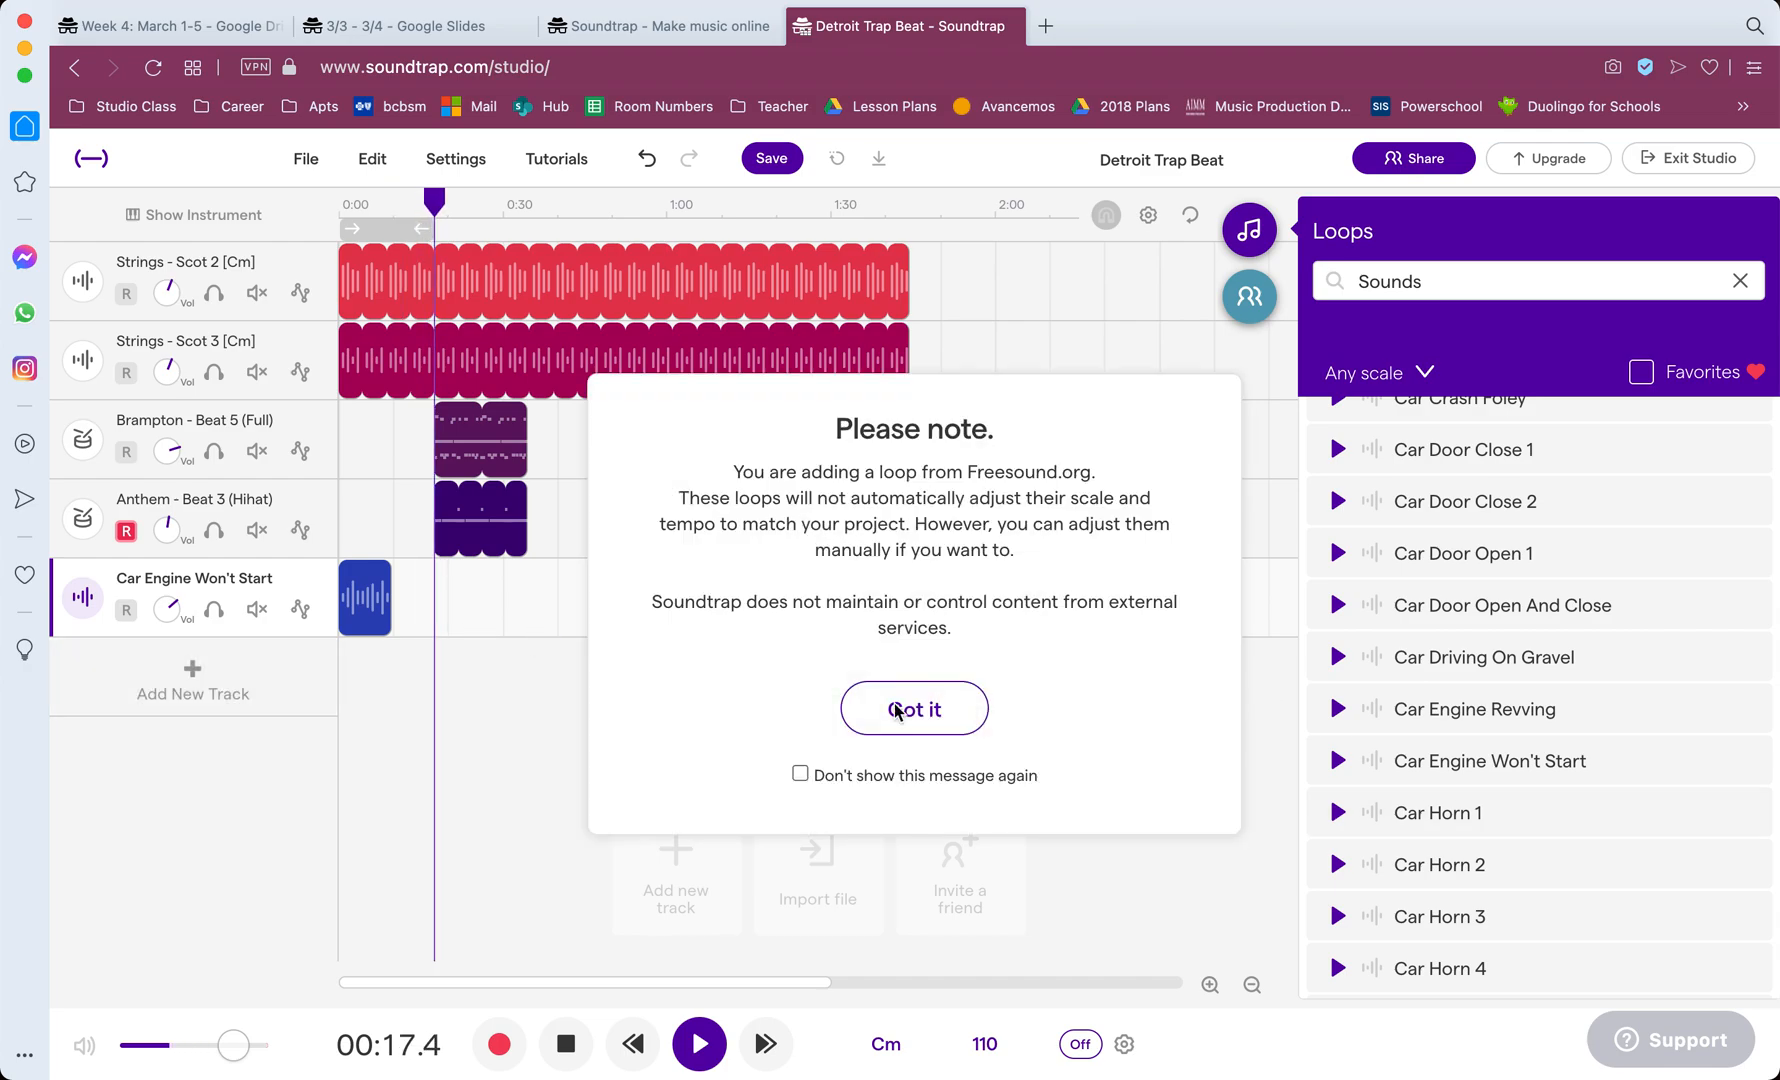
{"action": "left_click", "coordinate": [897, 710]}
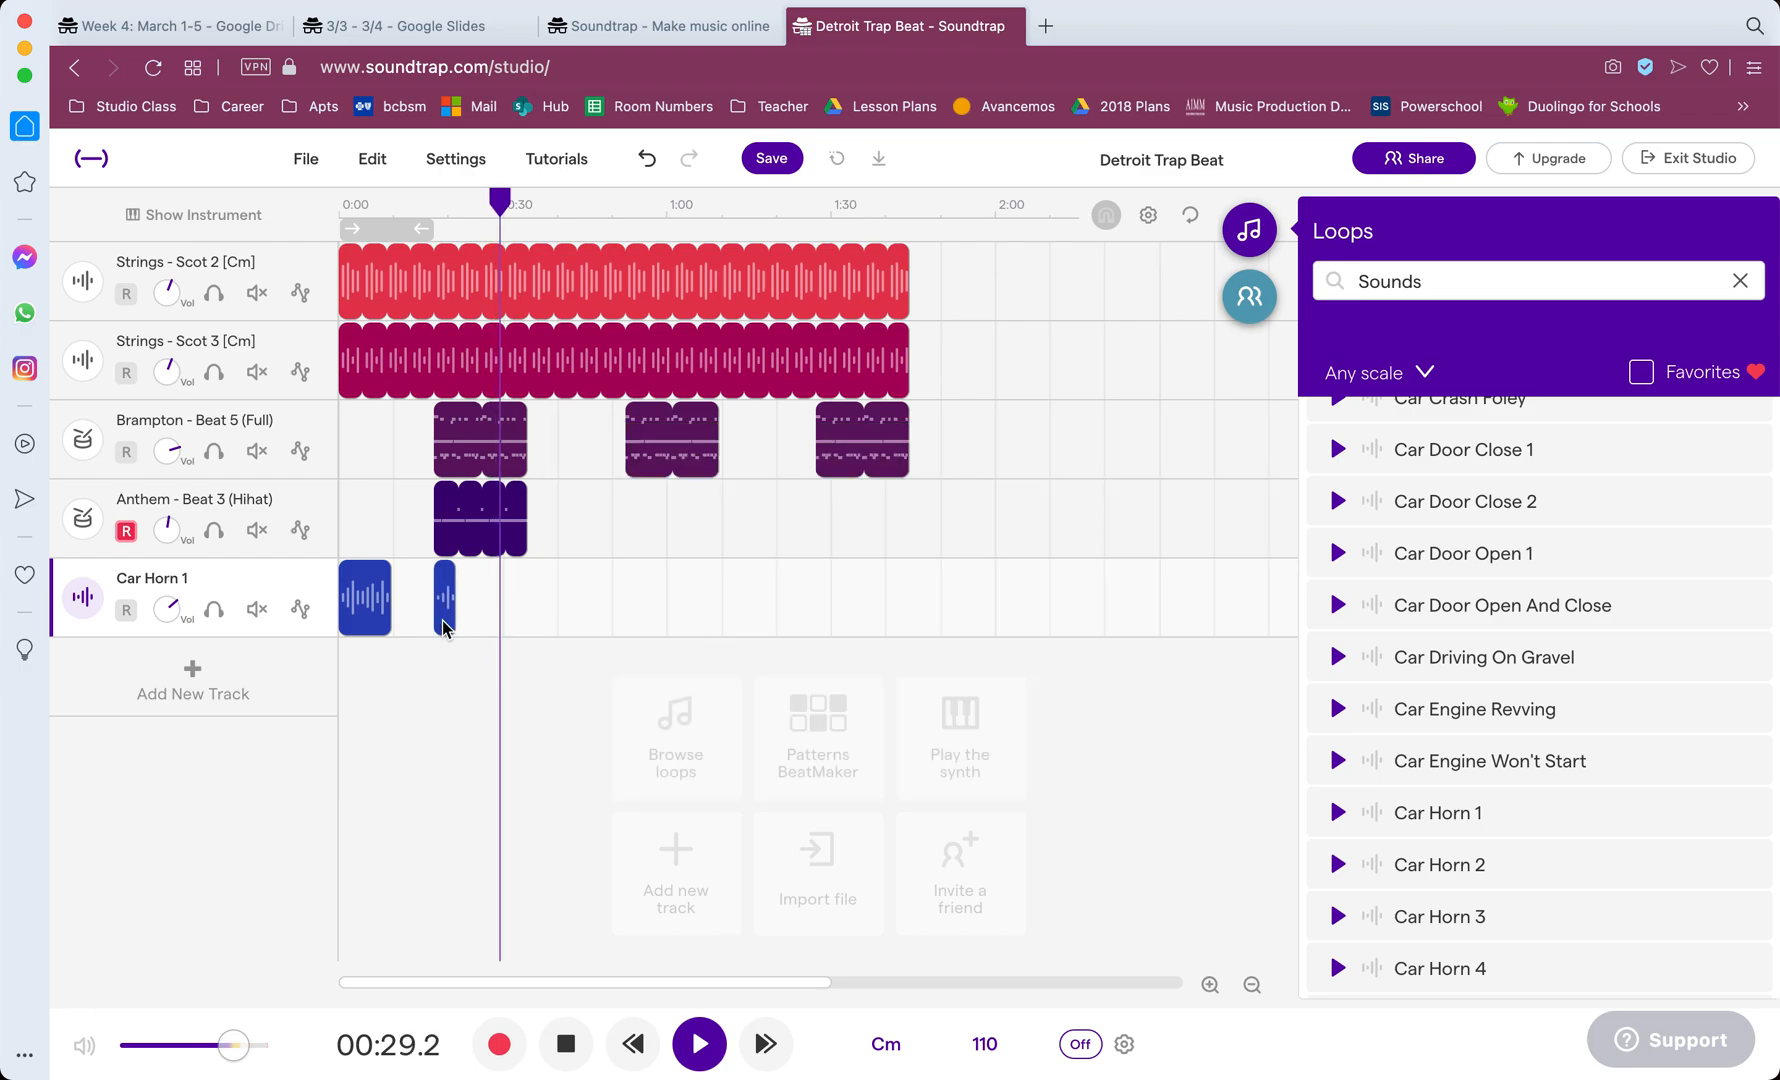
{"action": "left_click", "coordinate": [569, 1044]}
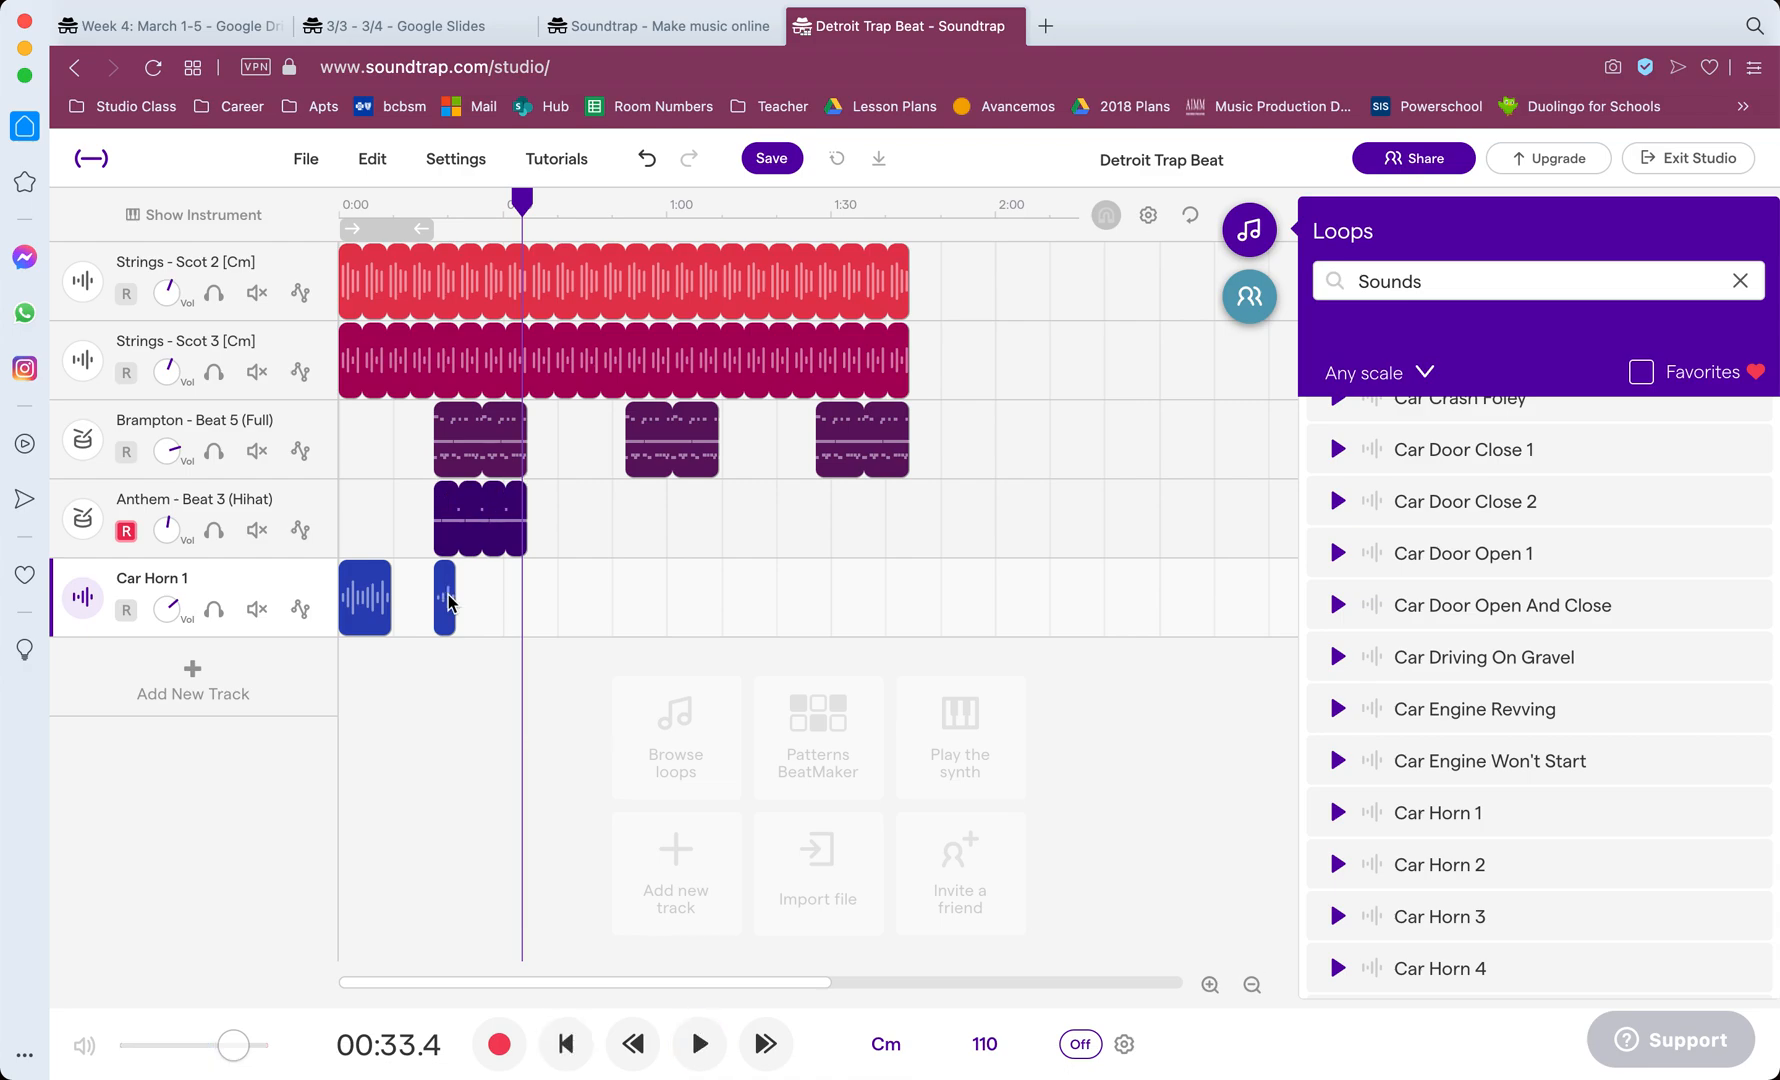
Step: Play the song from about 0:17 to hear the car horn against the drums, and stop
{"action": "left_click", "coordinate": [529, 207]}
{"action": "left_click", "coordinate": [436, 207]}
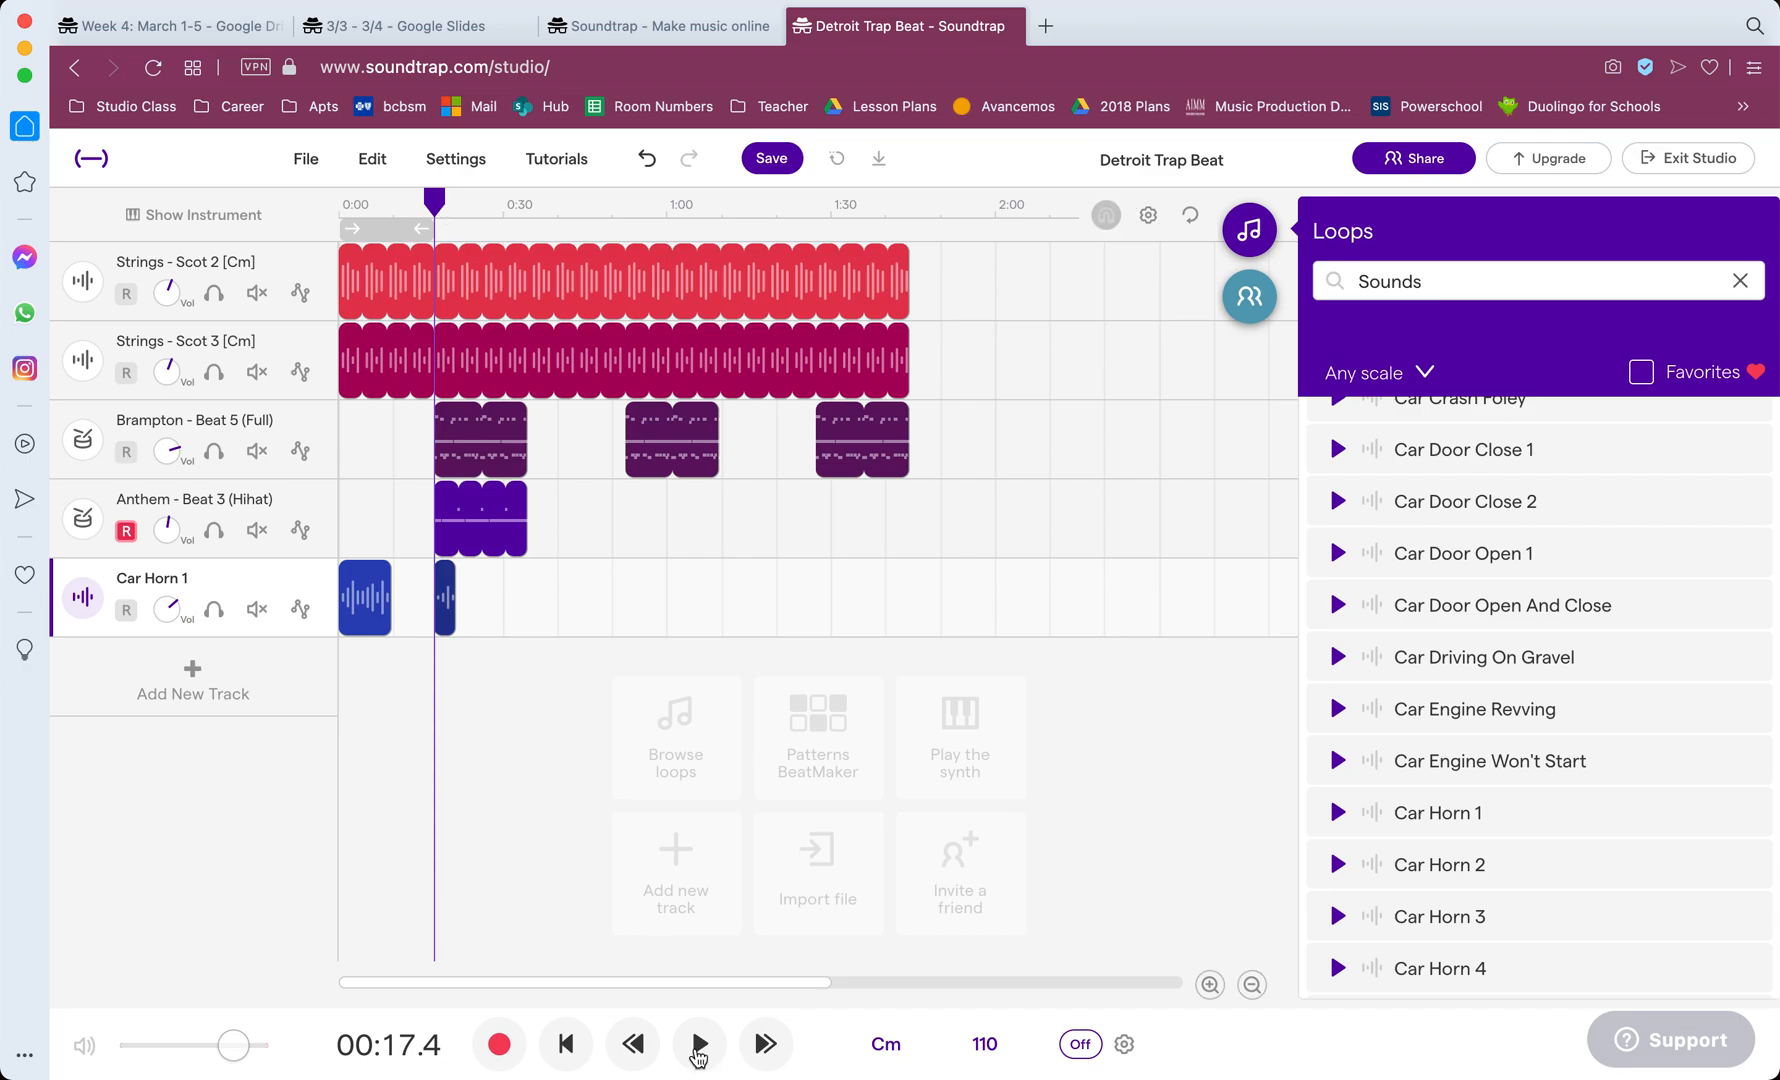
{"action": "left_click", "coordinate": [699, 1044]}
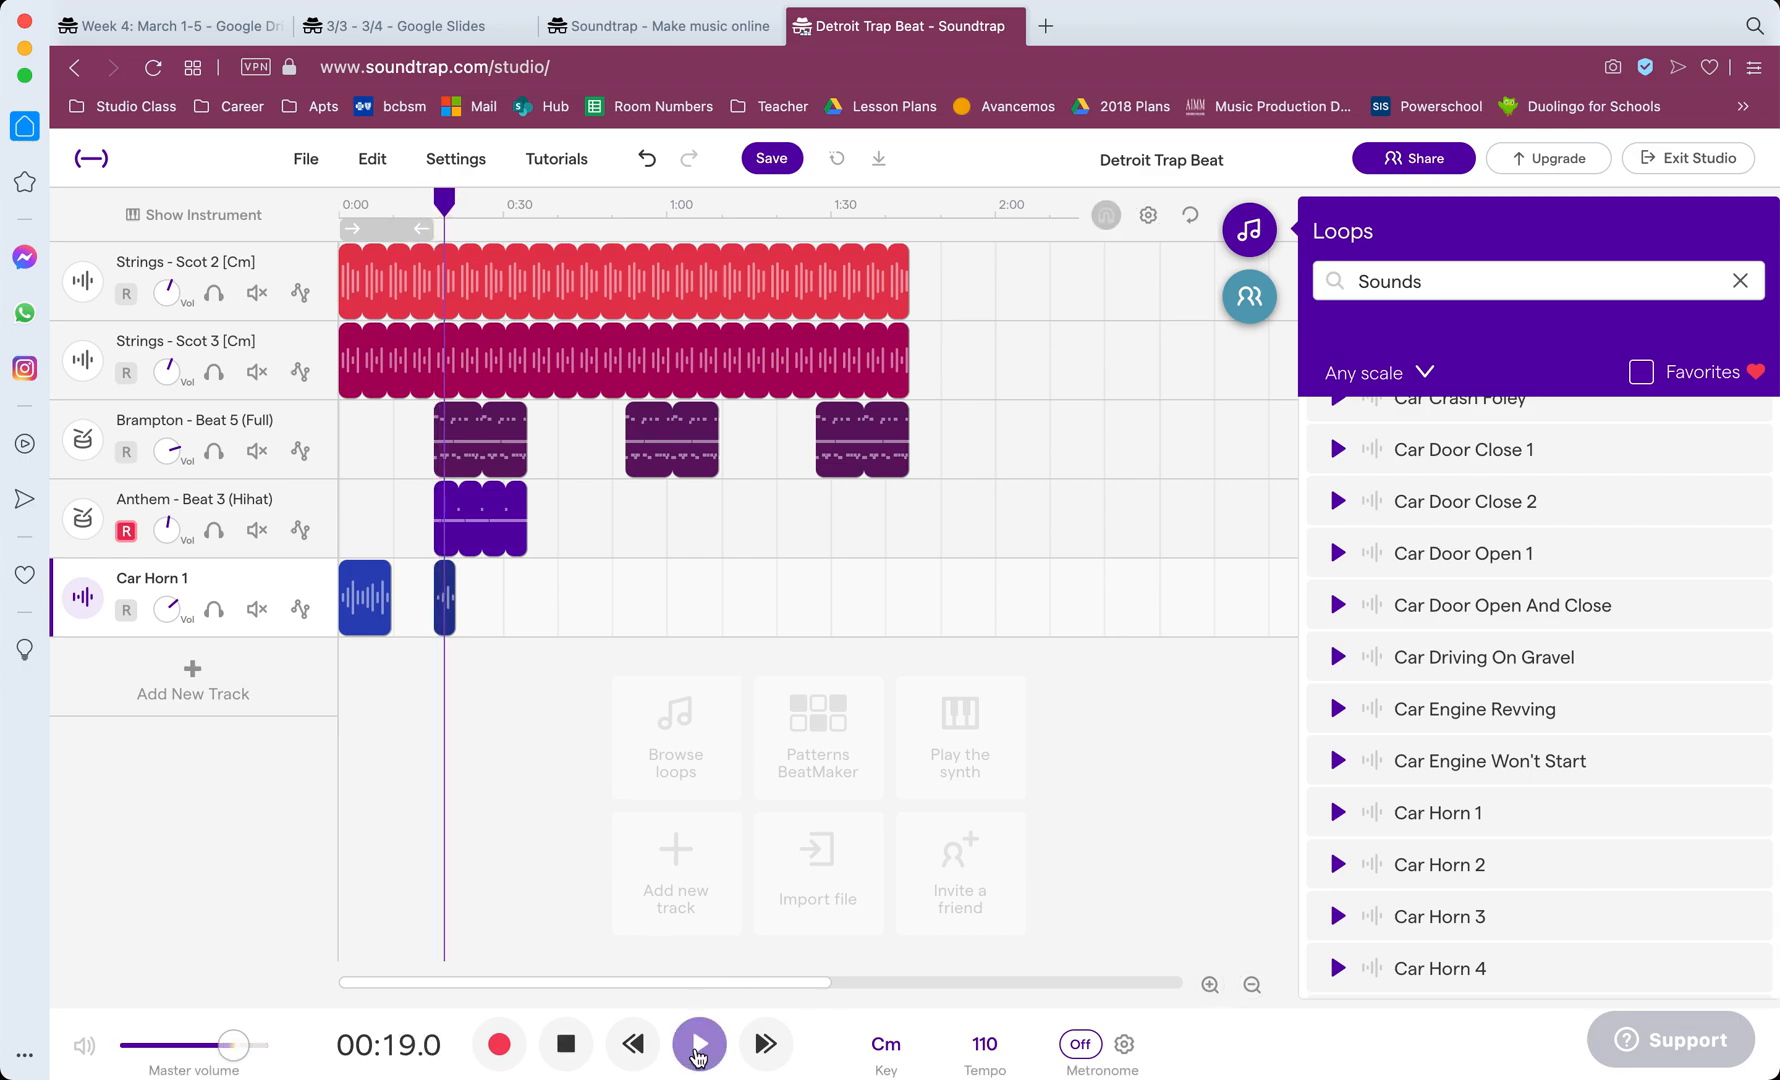
{"action": "left_click", "coordinate": [578, 1043]}
{"action": "left_click", "coordinate": [570, 1043]}
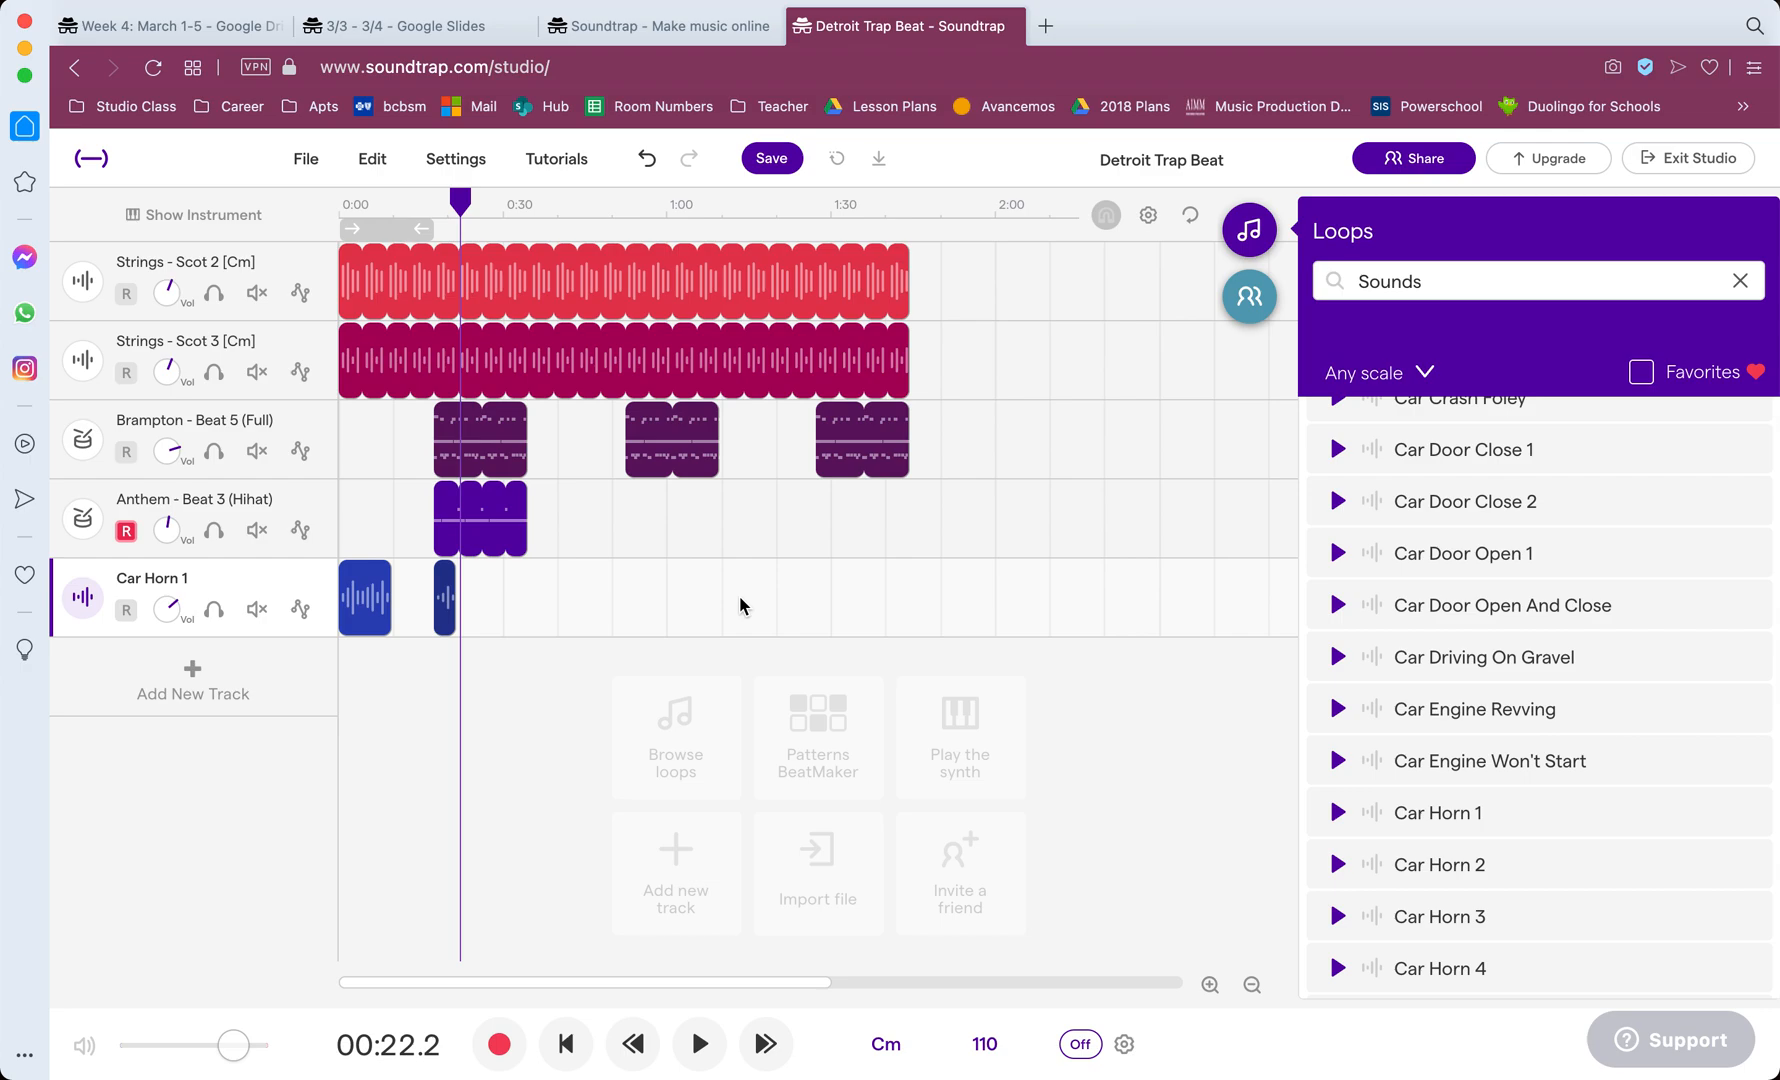
Step: Search the loops for "string", preview Strings - Street 4 and add it as a new track at the beginning of the song
{"action": "mouse_move", "coordinate": [745, 356]}
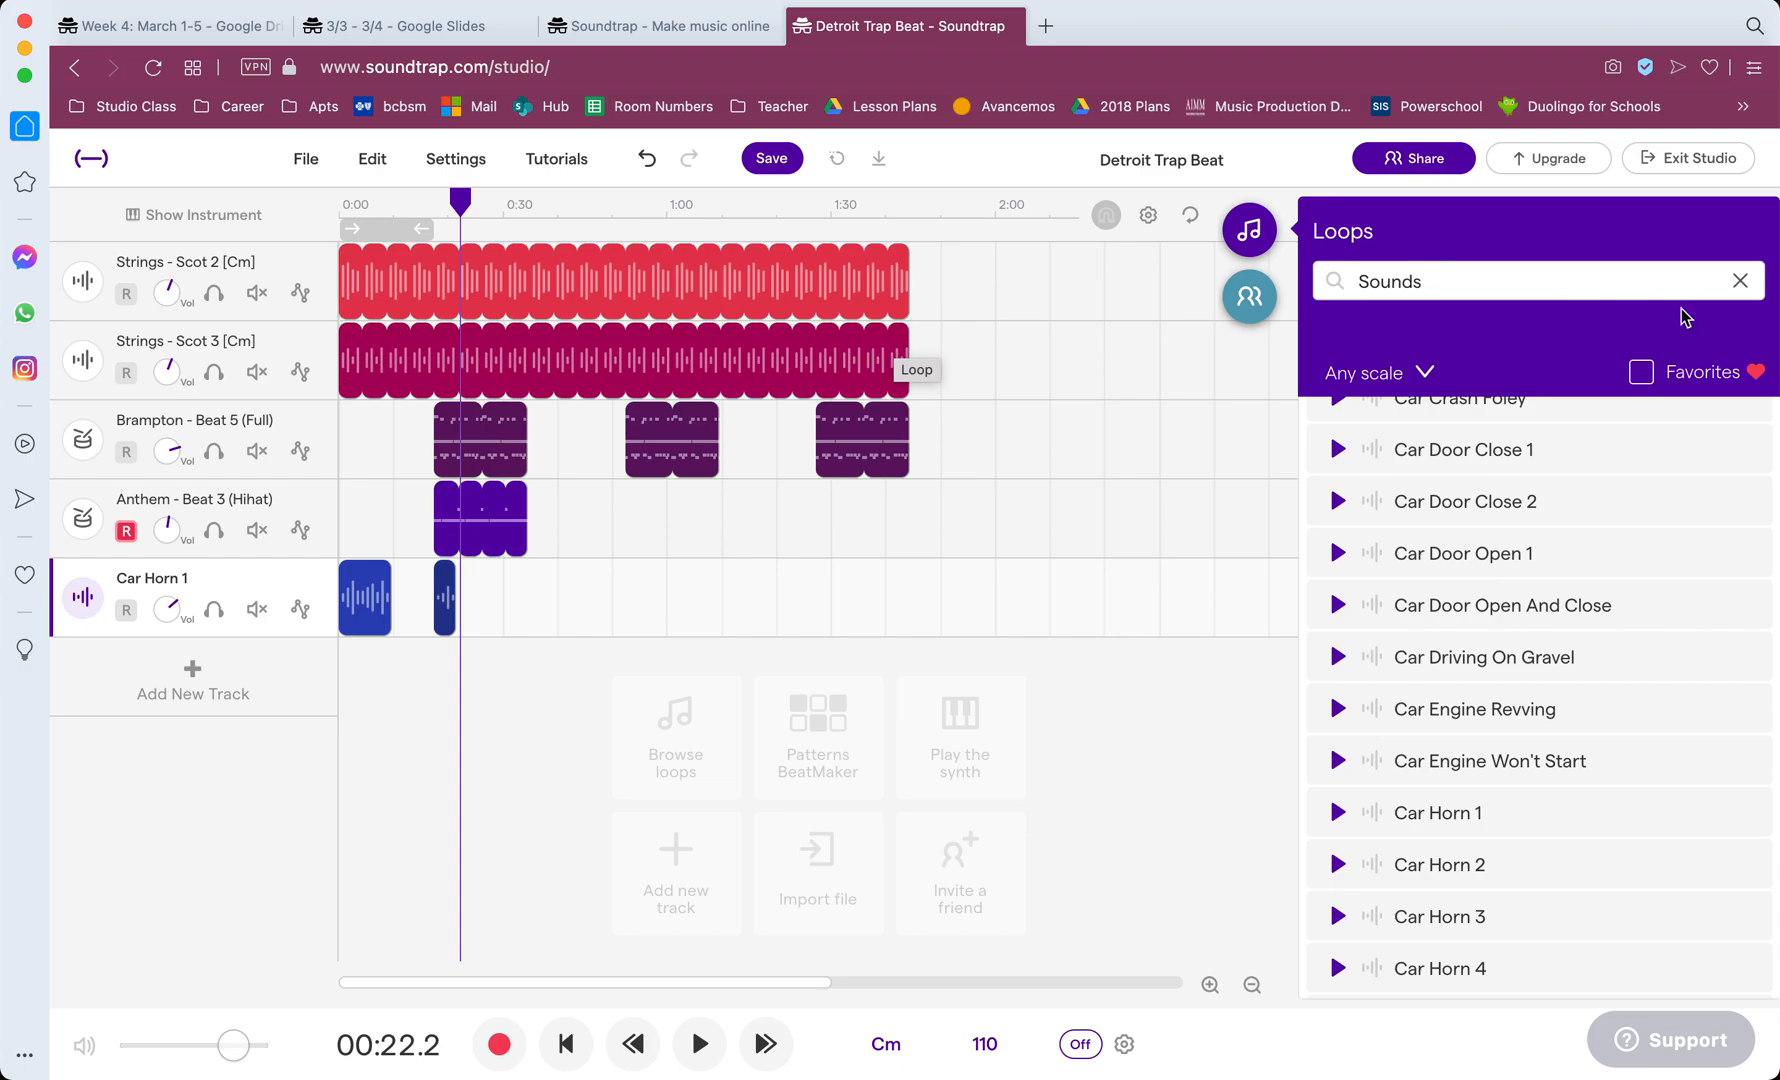
{"action": "left_click", "coordinate": [1739, 281]}
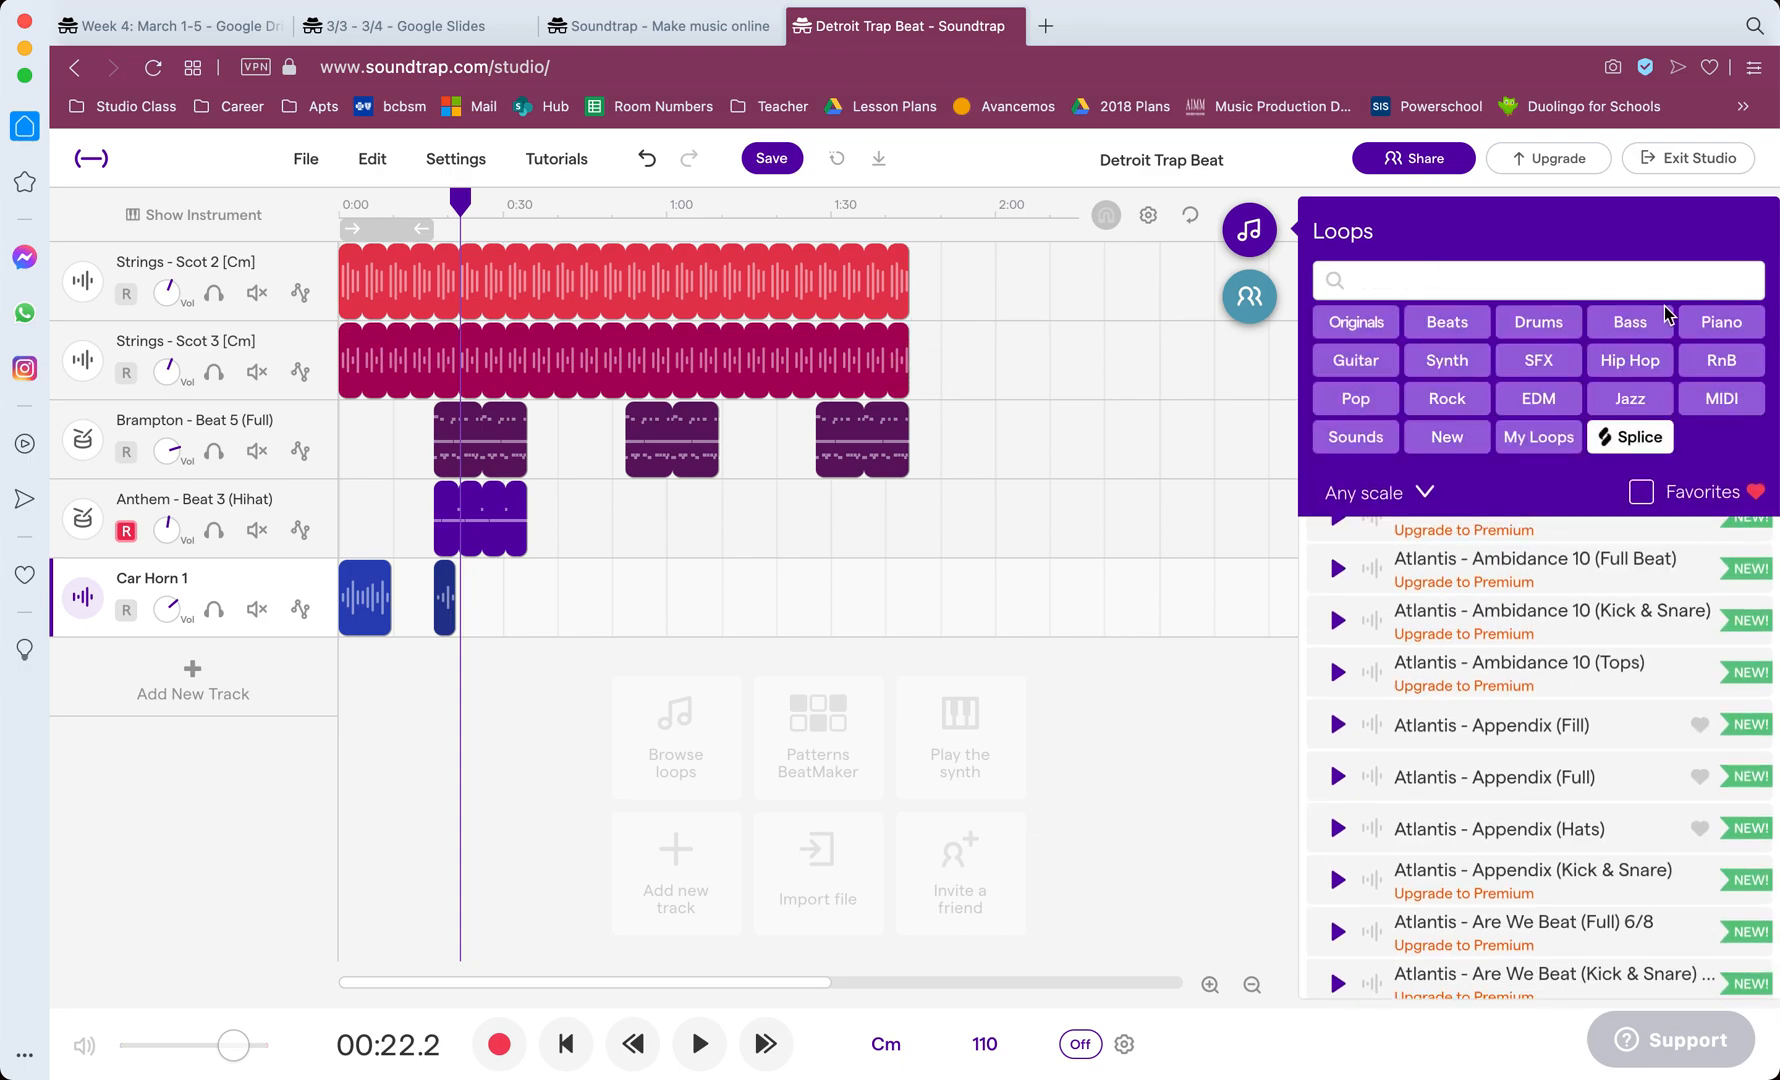
{"action": "type", "text": "string"}
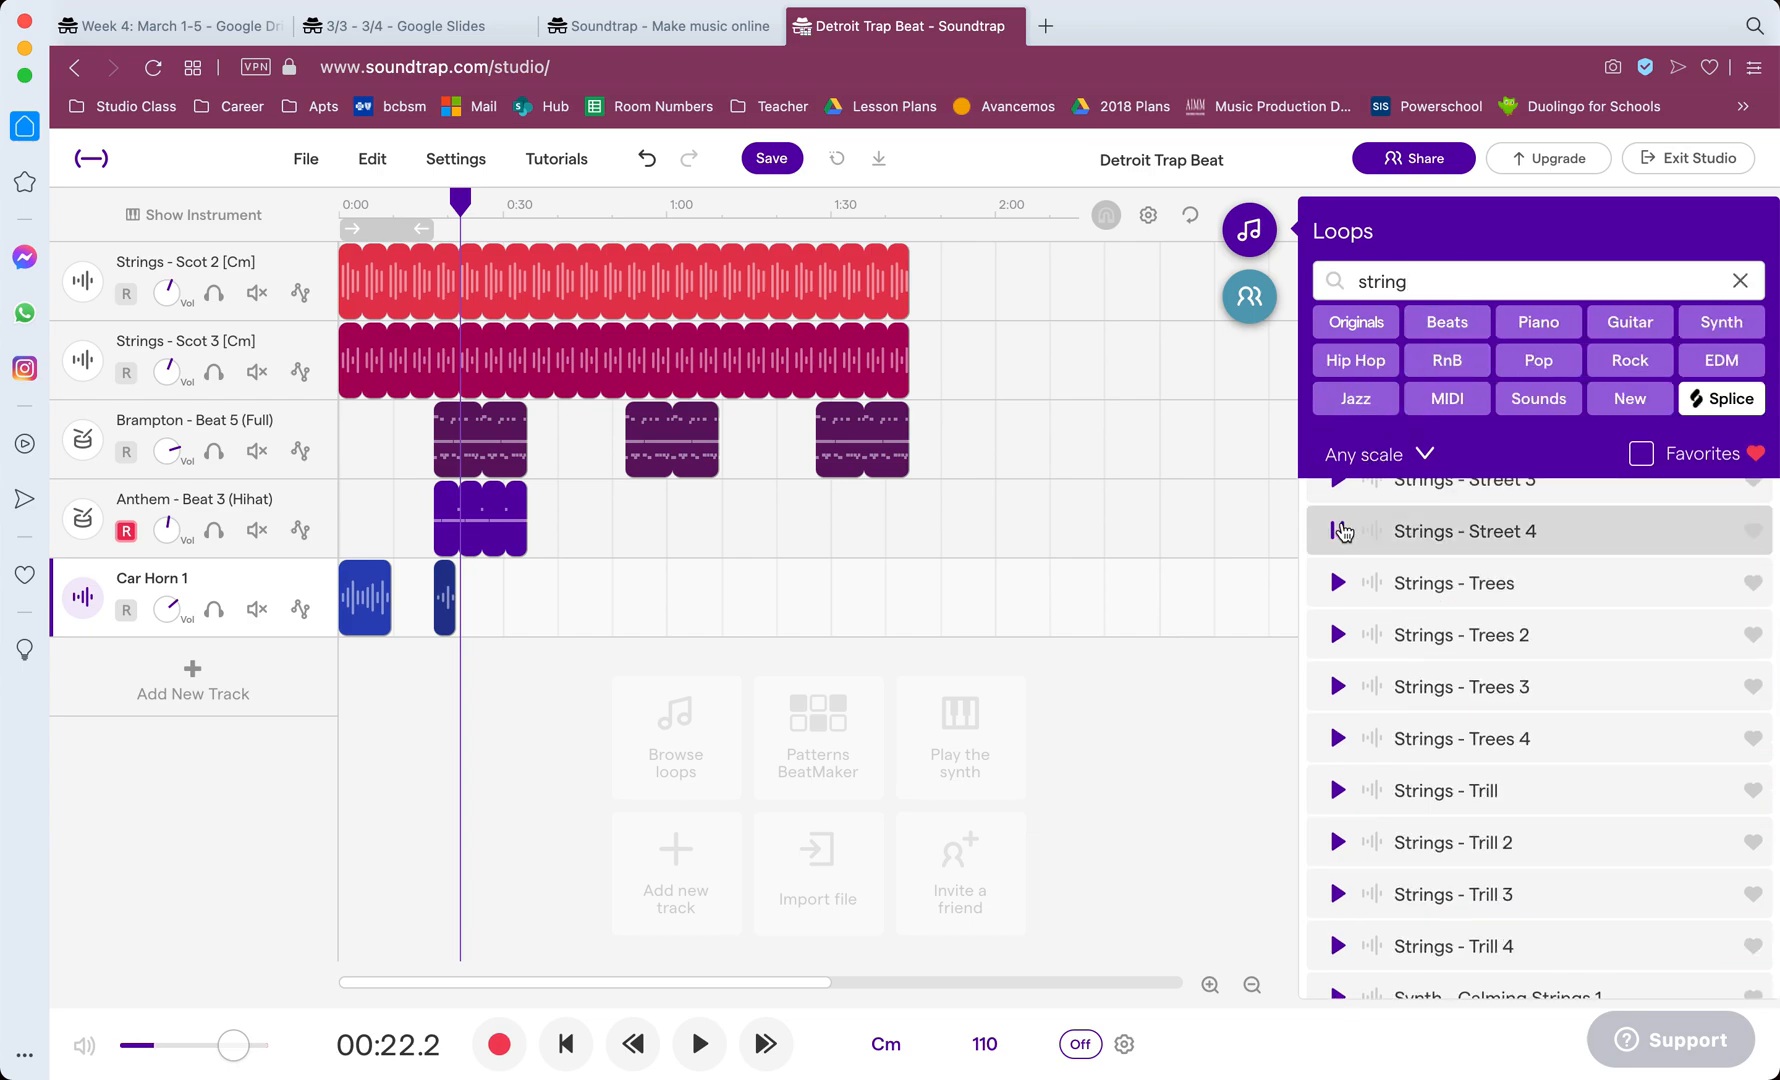
{"action": "mouse_move", "coordinate": [1475, 530]}
{"action": "left_mouse_down"}
{"action": "mouse_move", "coordinate": [342, 672]}
{"action": "mouse_move", "coordinate": [500, 652]}
{"action": "left_mouse_up"}
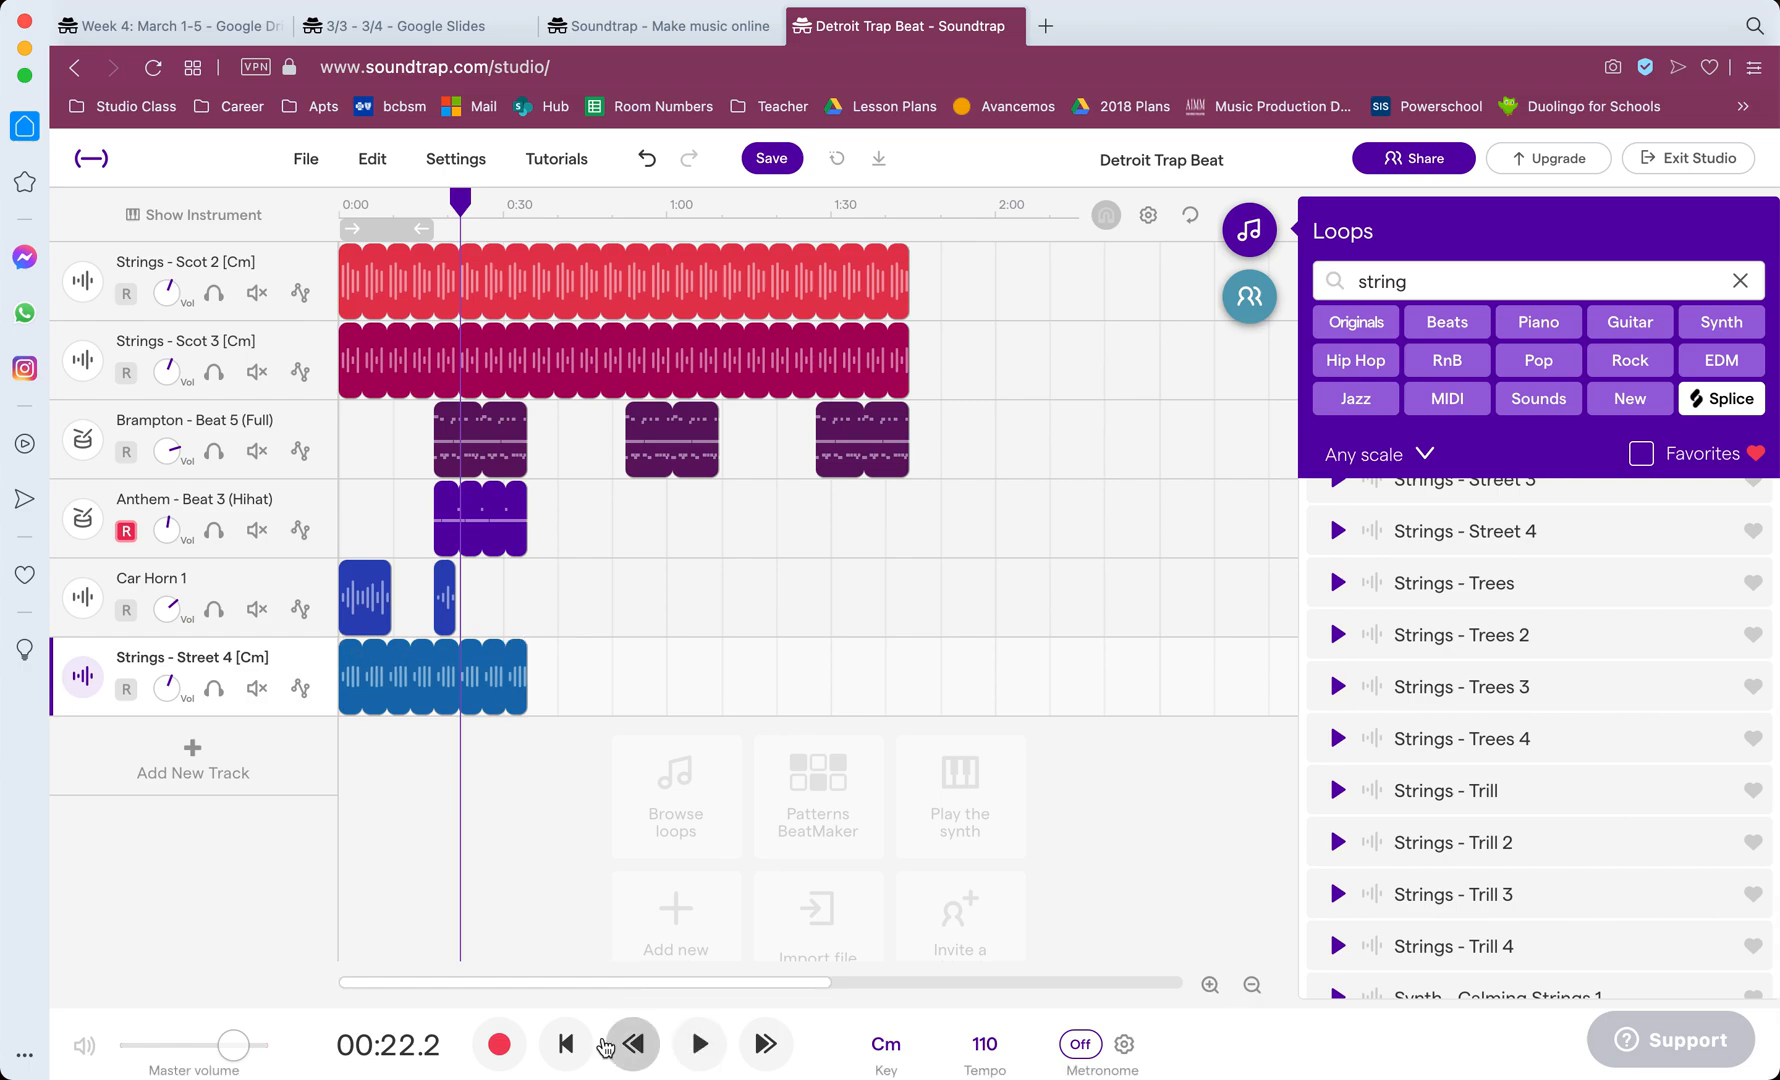
Step: Play the song from the beginning, raising the Strings - Street 4 track's volume during playback, and stop
{"action": "left_click", "coordinate": [567, 1044]}
{"action": "left_click", "coordinate": [699, 1046]}
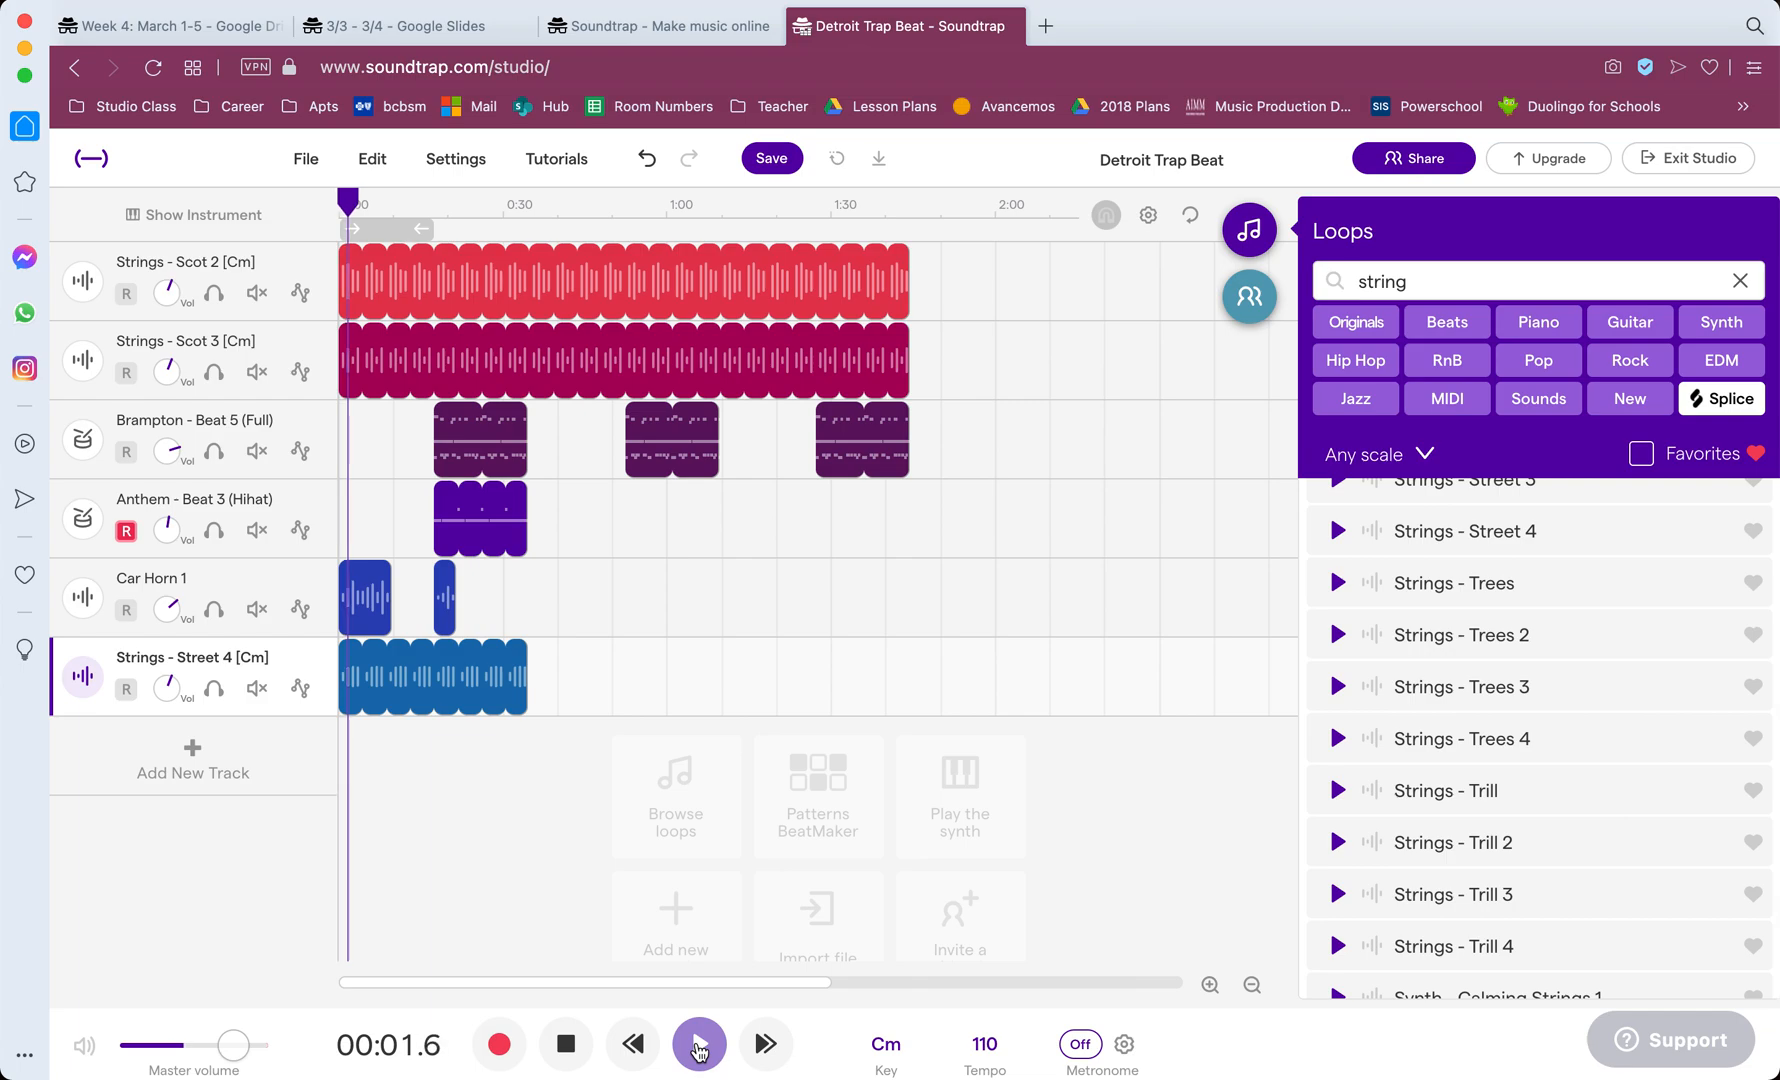
{"action": "left_click", "coordinate": [699, 1046]}
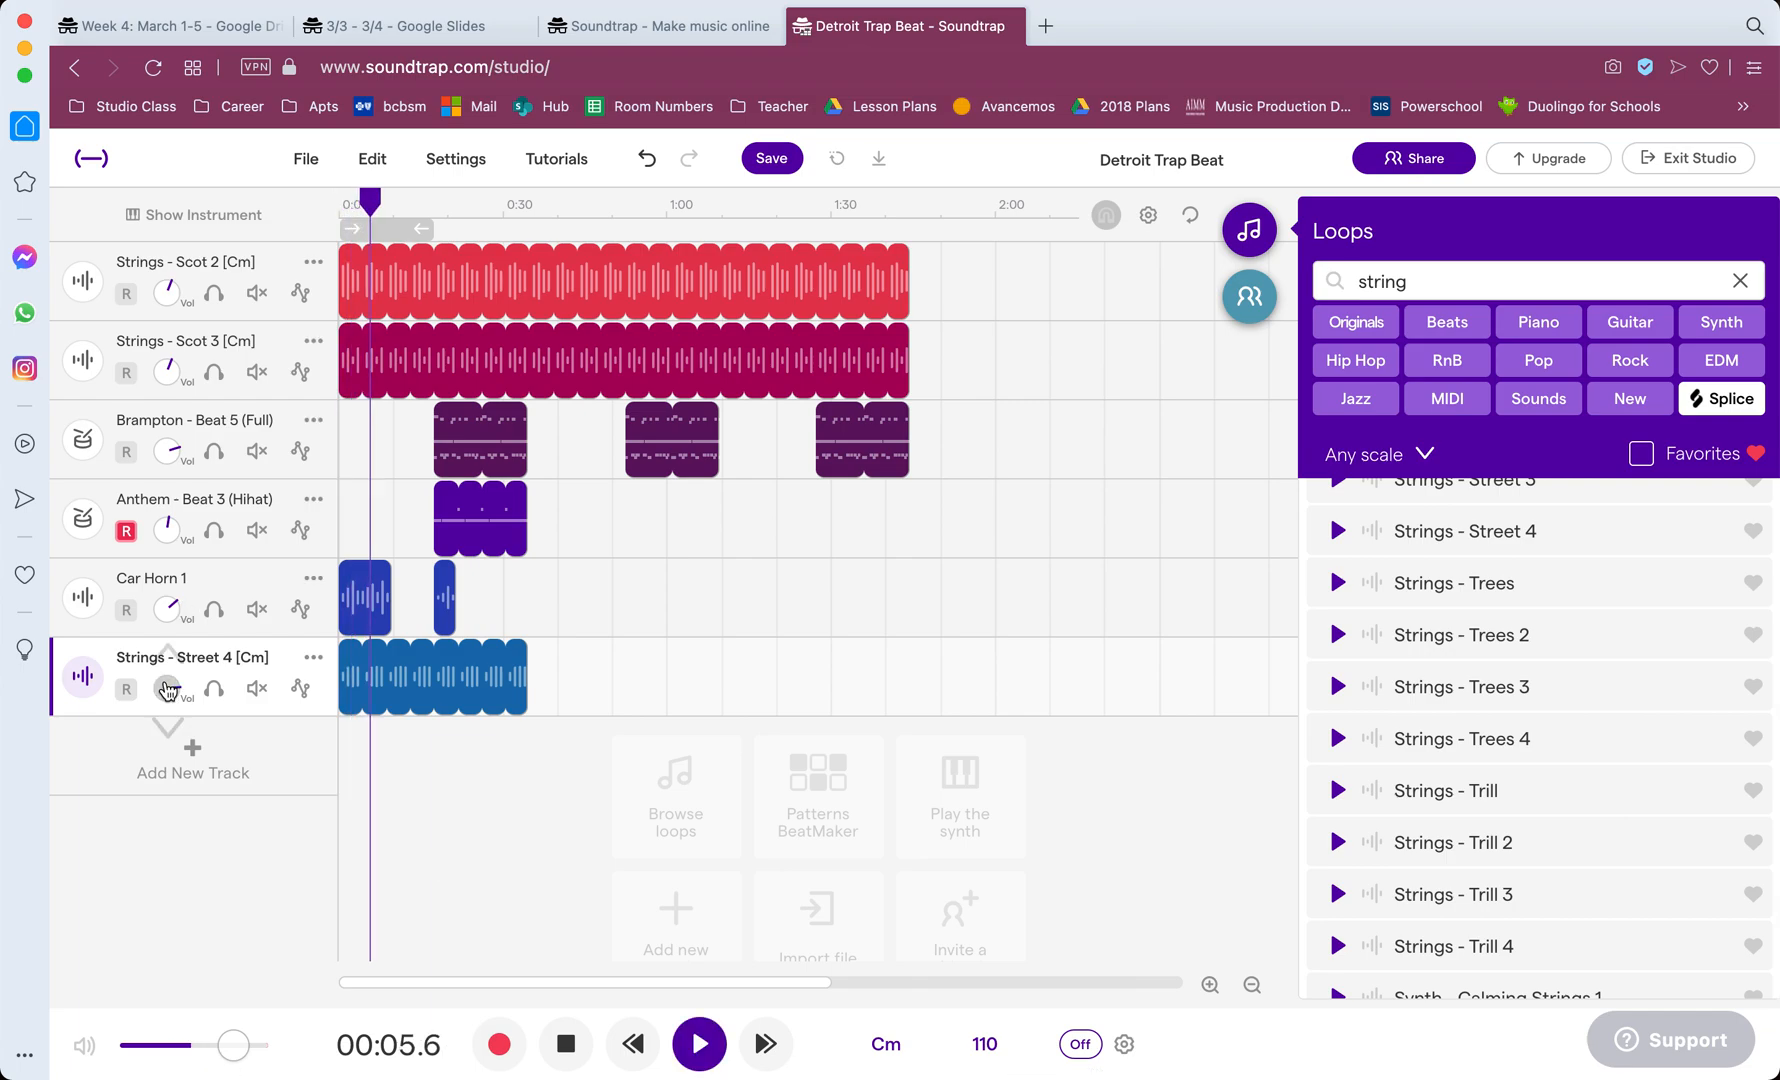
{"action": "left_click_drag", "start_coordinate": [168, 689], "coordinate": [256, 591]}
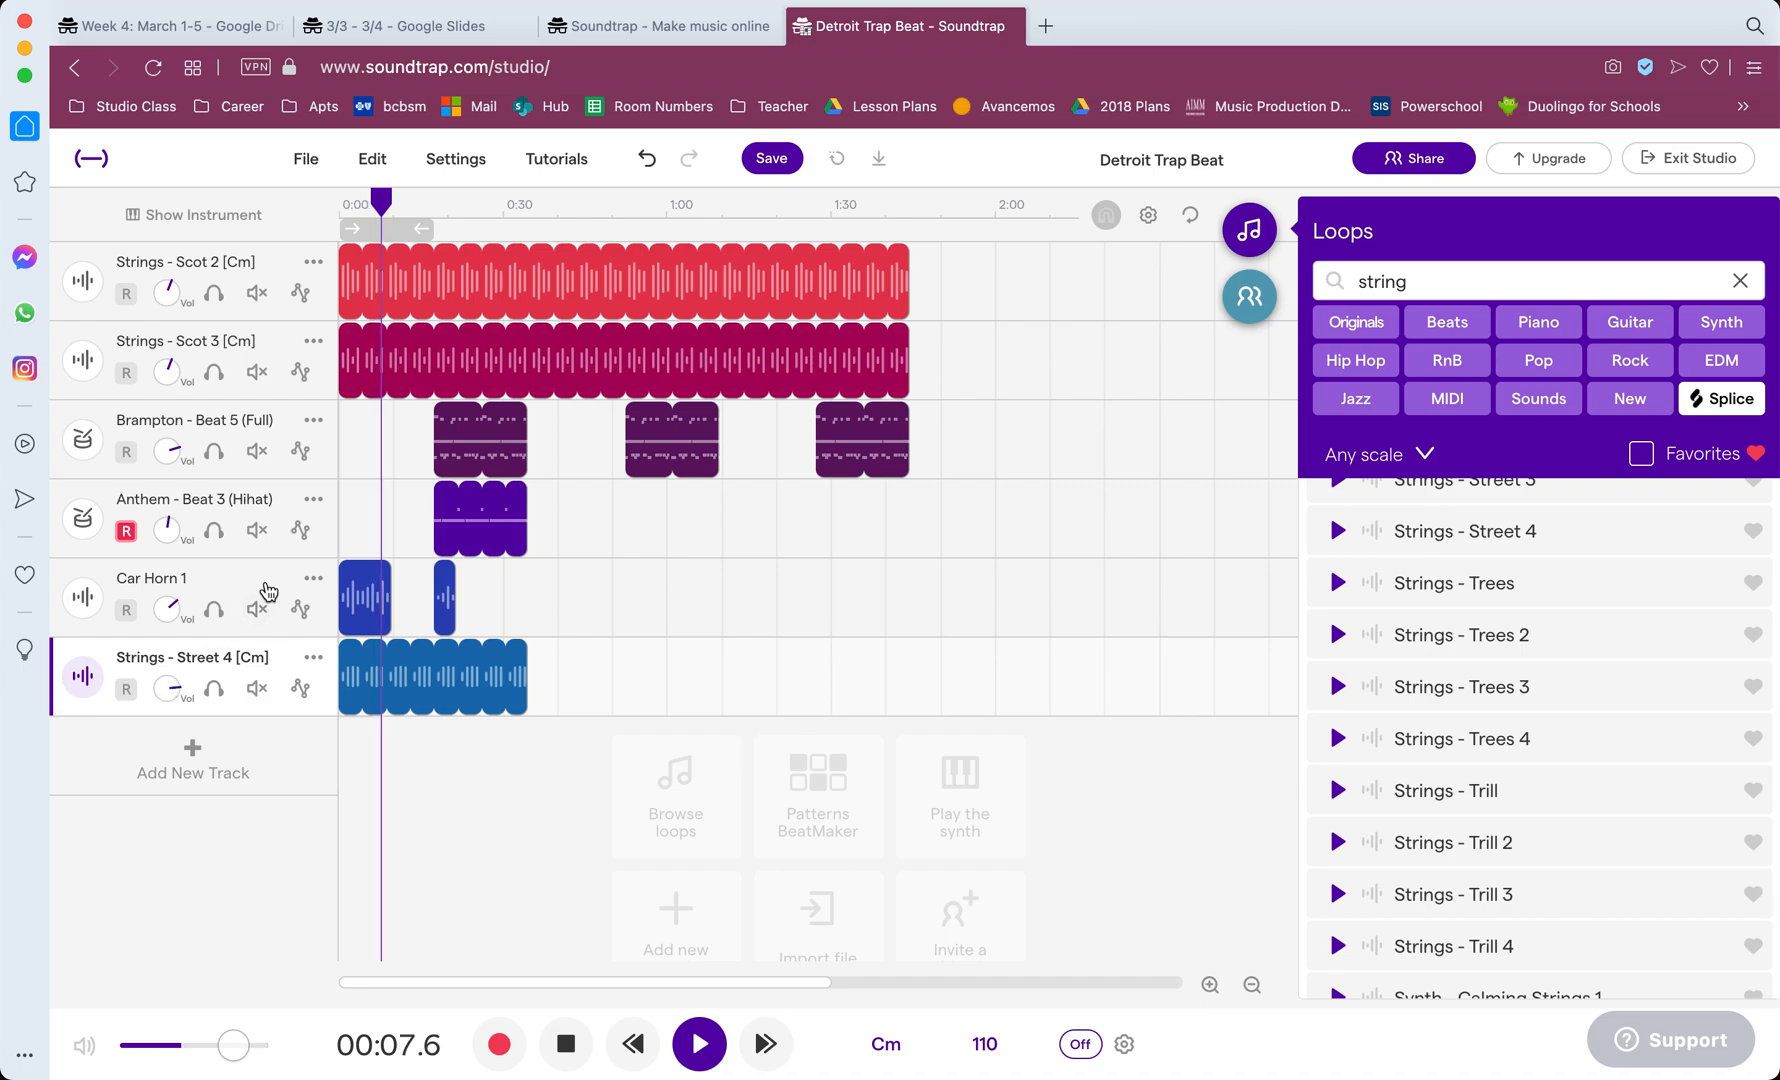
{"action": "key", "text": "space"}
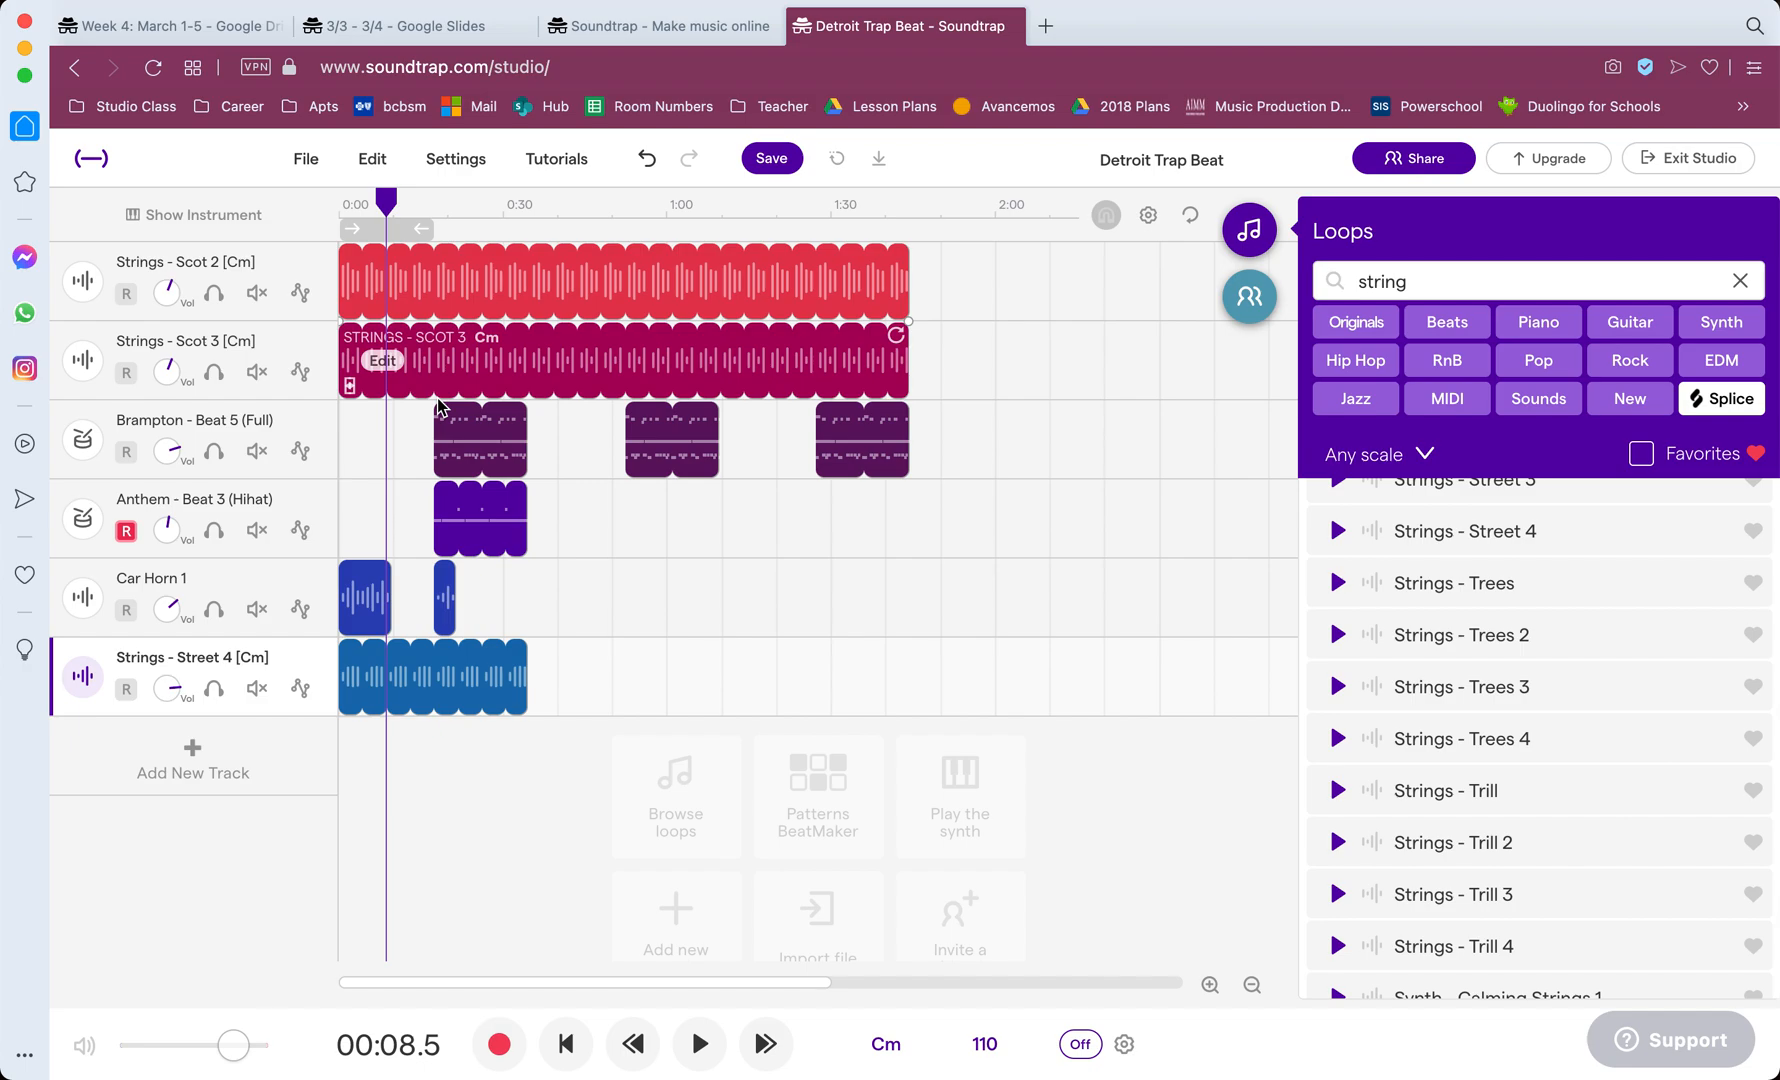
Step: Copy the Car Engine Won't Start clip and paste it on the same track at about 0:35, 0:52, 1:10 and 1:27
{"action": "left_click", "coordinate": [448, 597]}
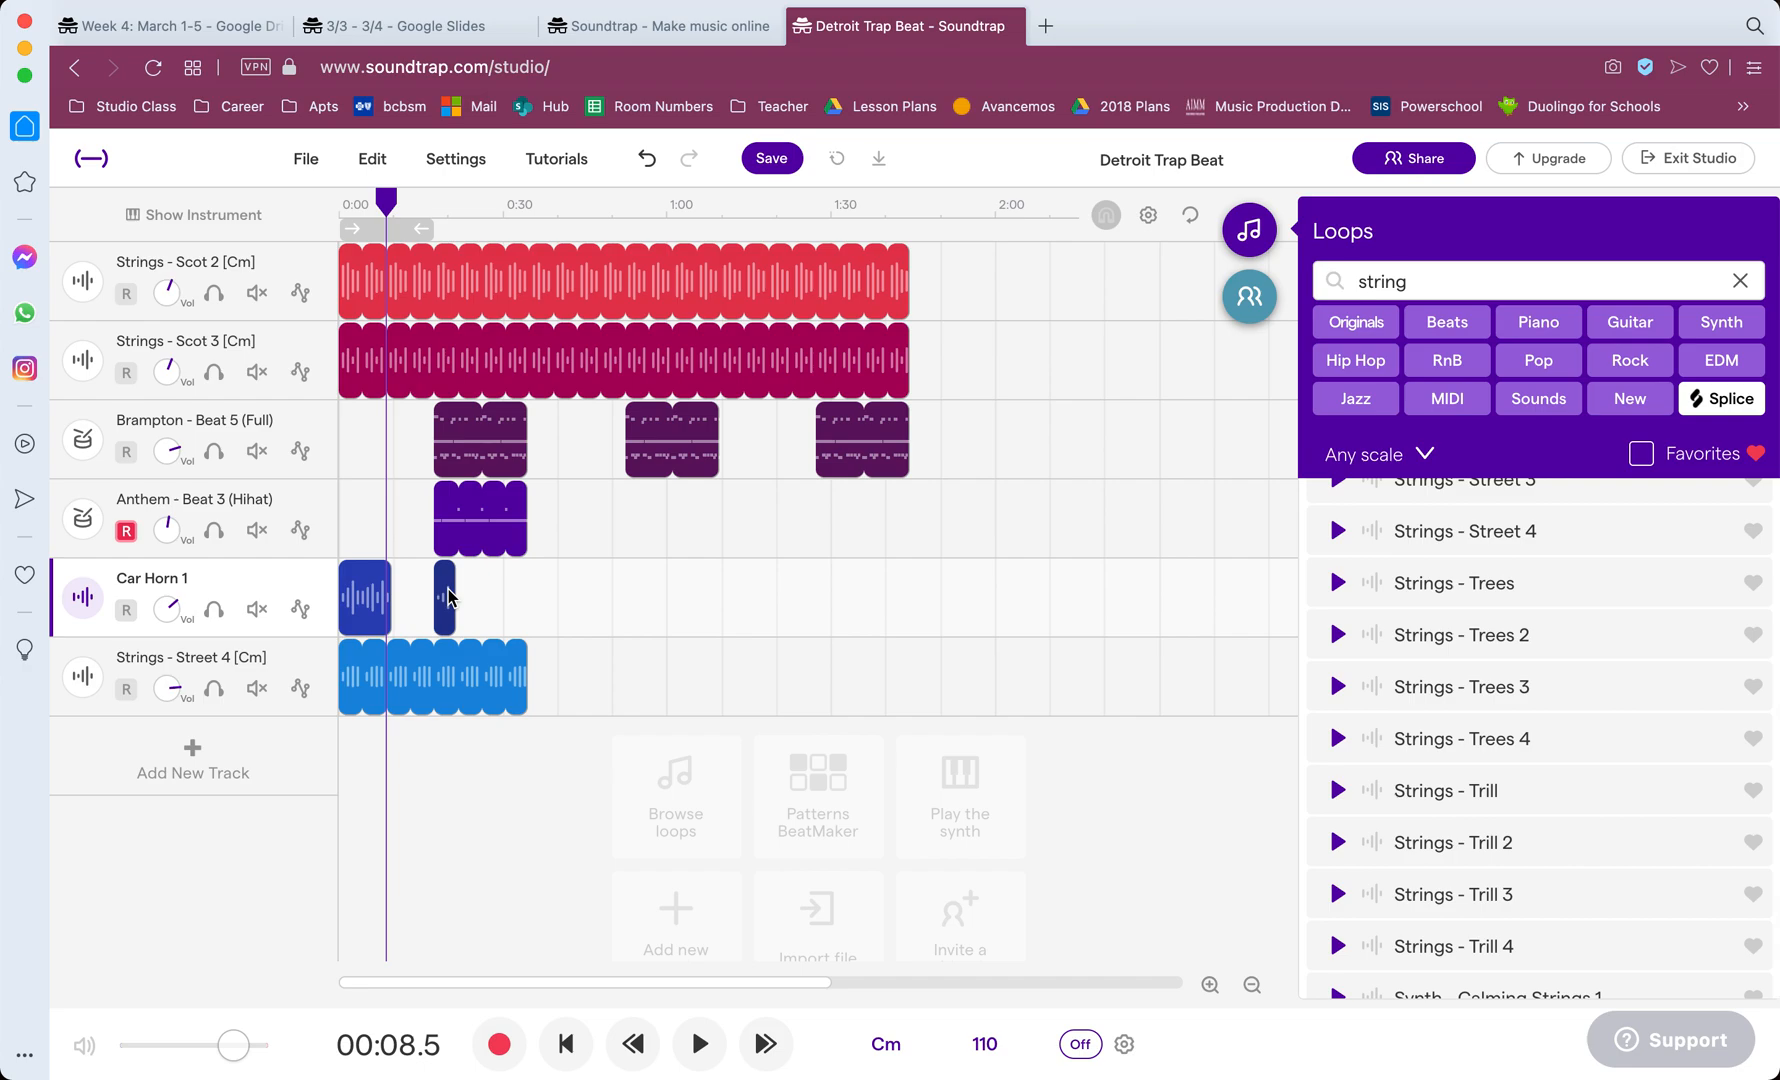
{"action": "left_click", "coordinate": [370, 605]}
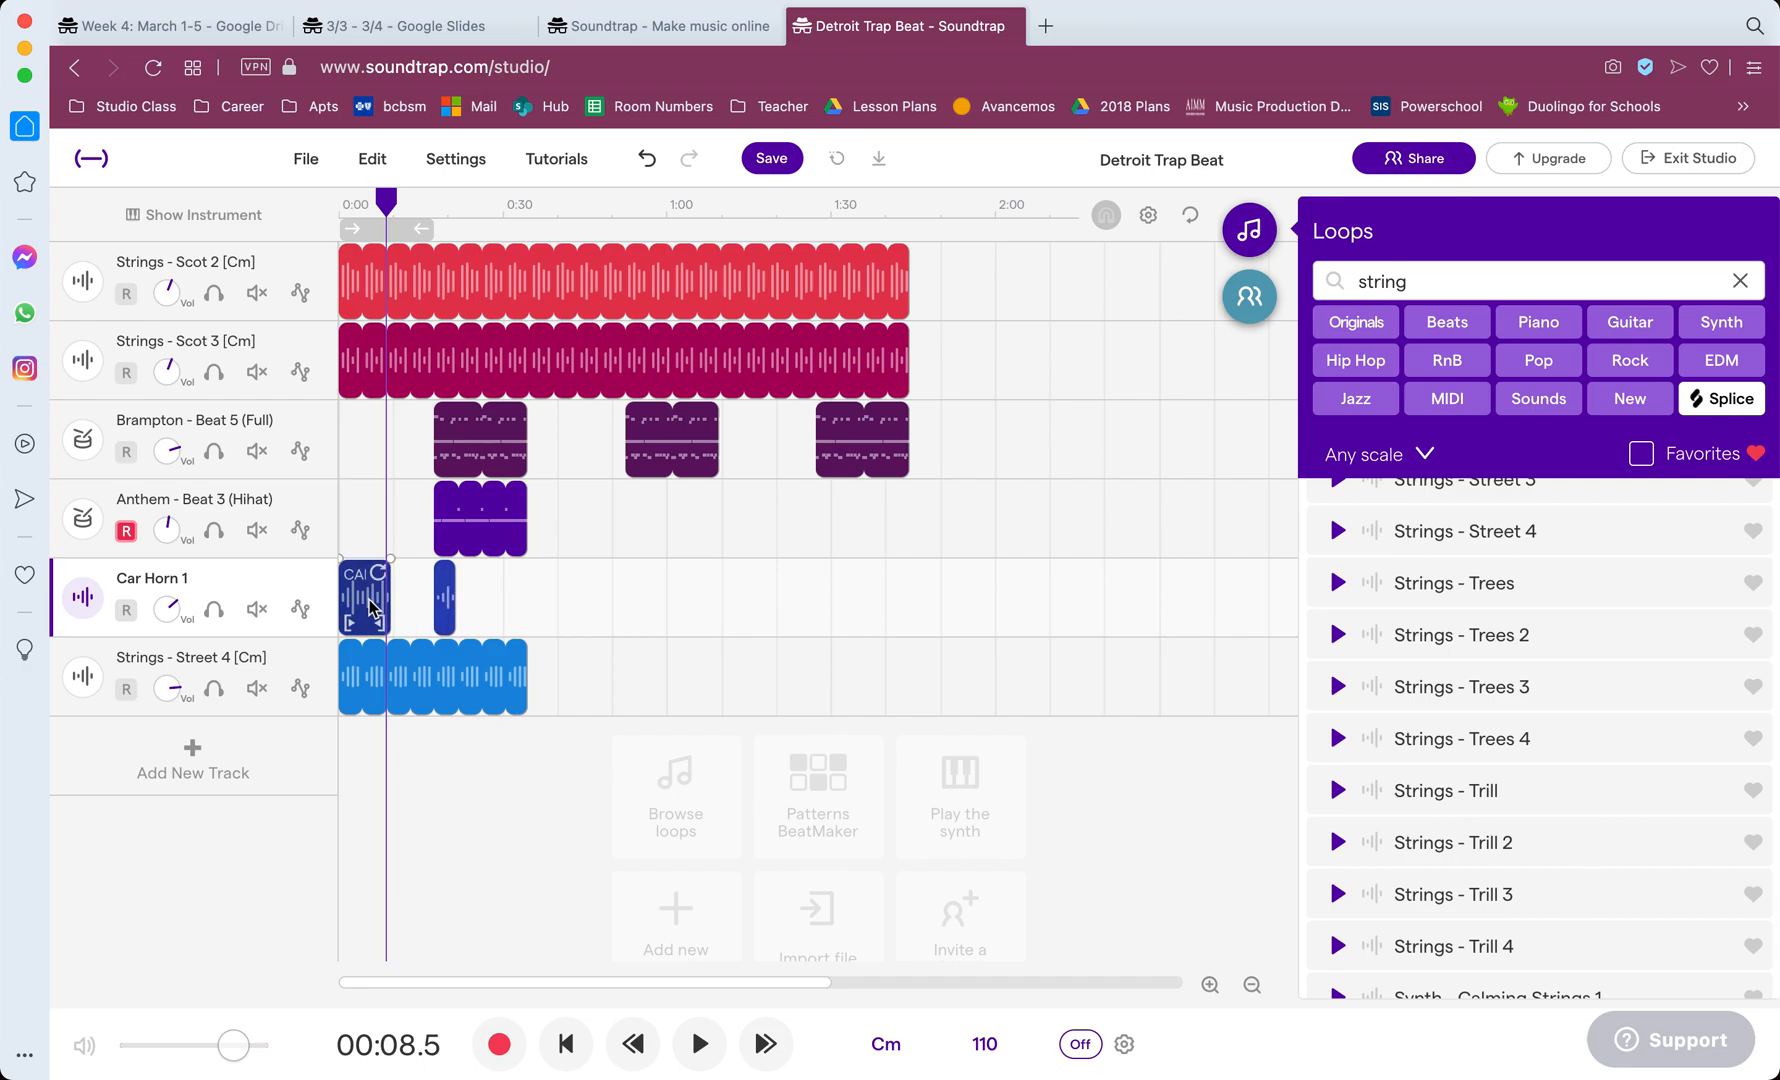
{"action": "left_click", "coordinate": [503, 578]}
{"action": "key", "text": "ctrl+v"}
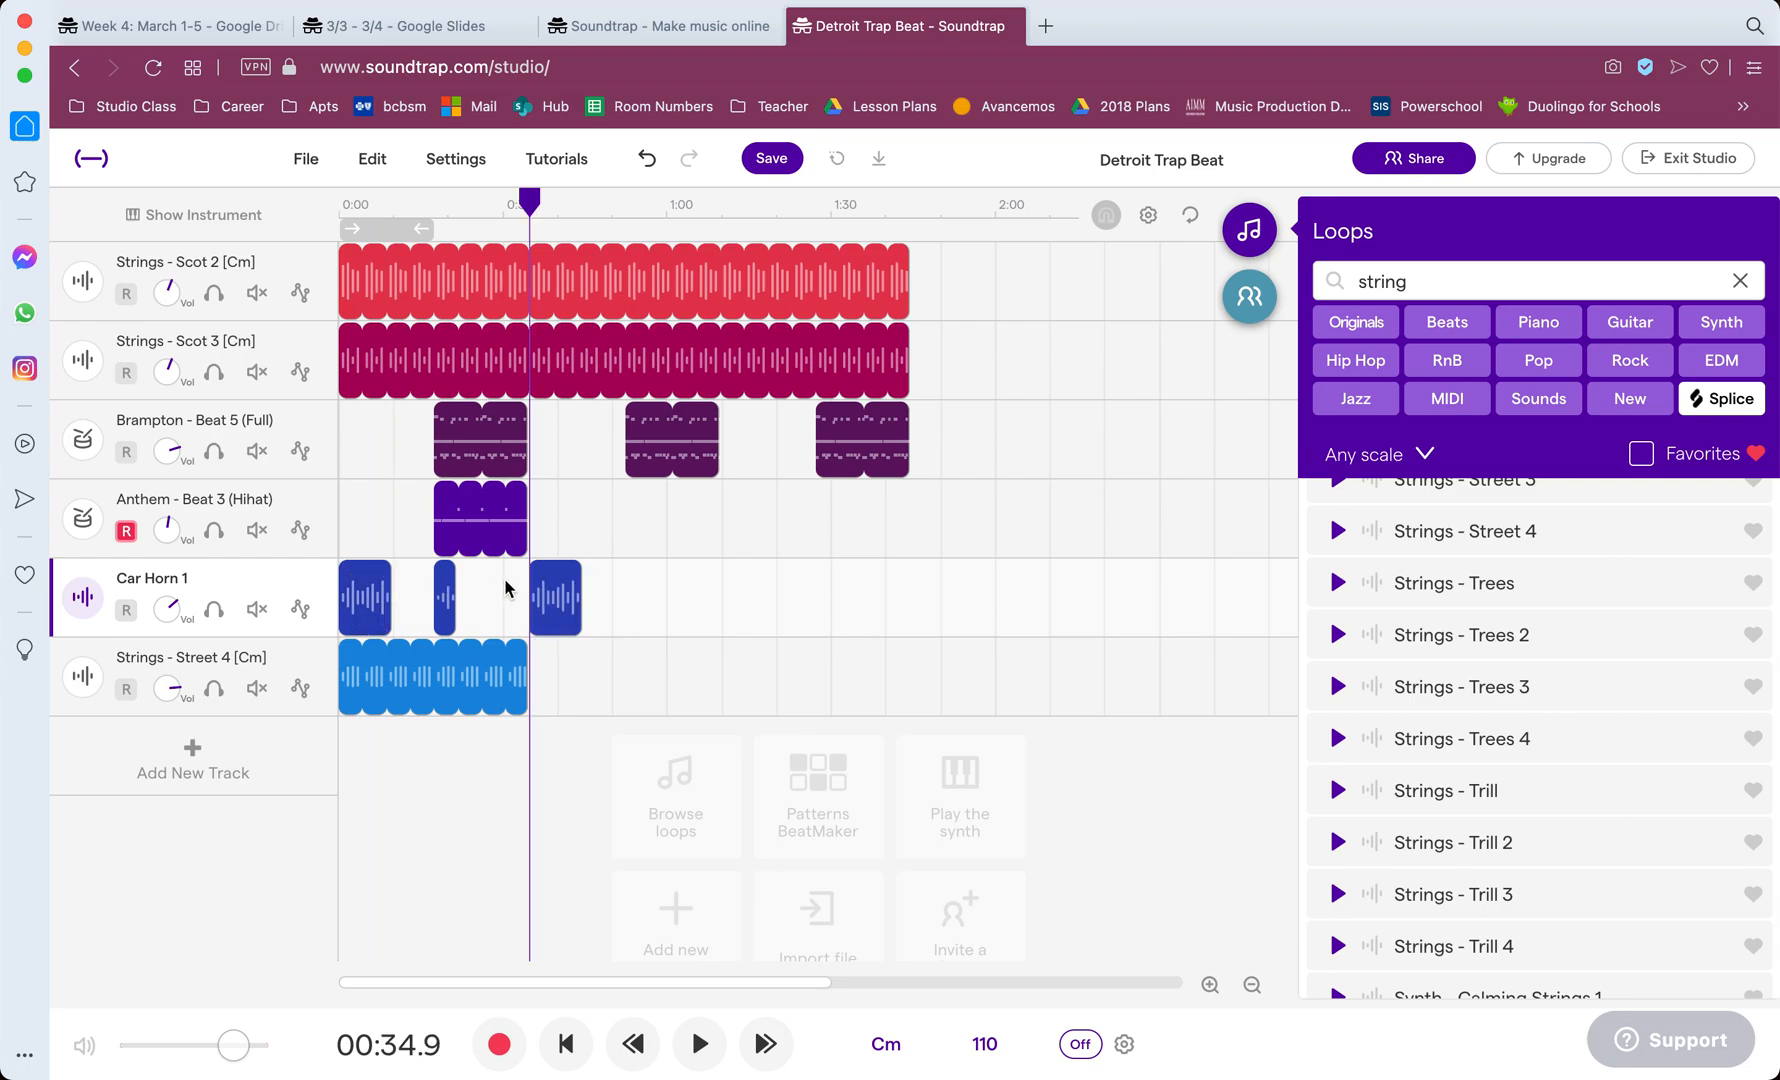
{"action": "left_click", "coordinate": [664, 586]}
{"action": "key", "text": "ctrl+v"}
{"action": "left_click", "coordinate": [760, 595]}
{"action": "key", "text": "ctrl+v"}
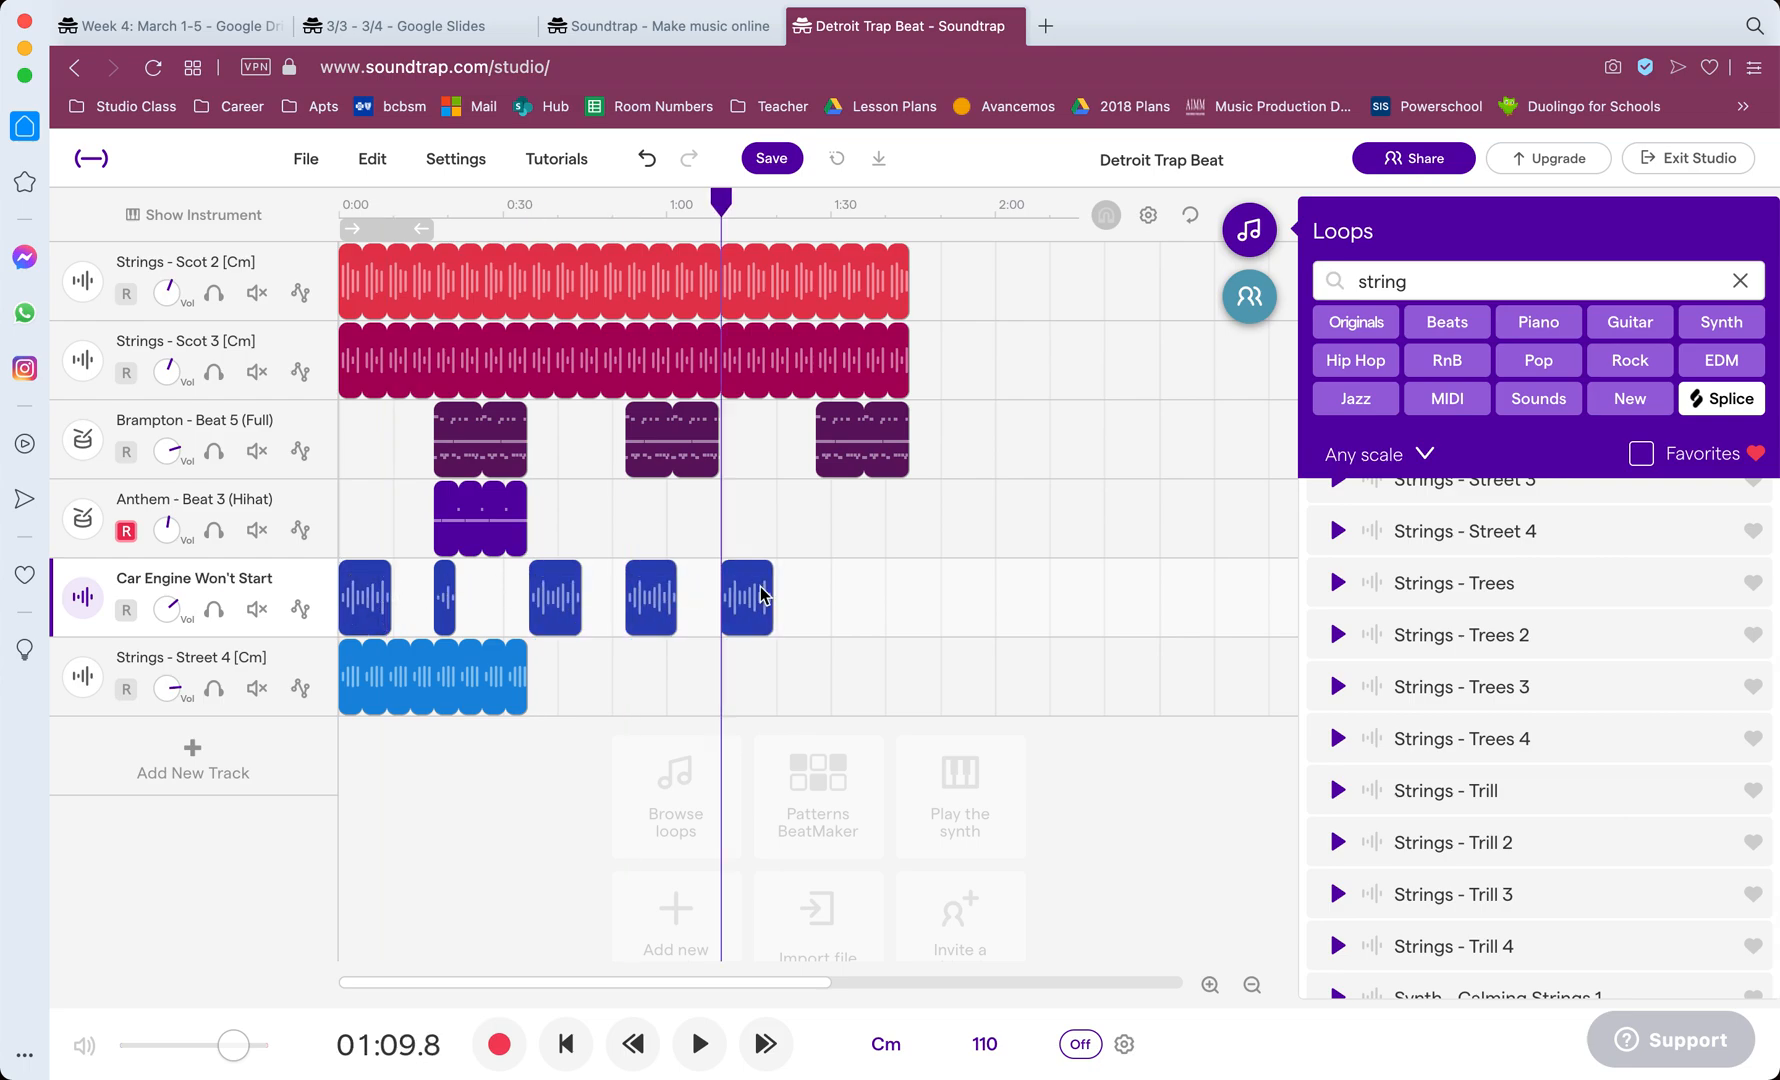
{"action": "left_click", "coordinate": [834, 585]}
{"action": "key", "text": "ctrl+v"}
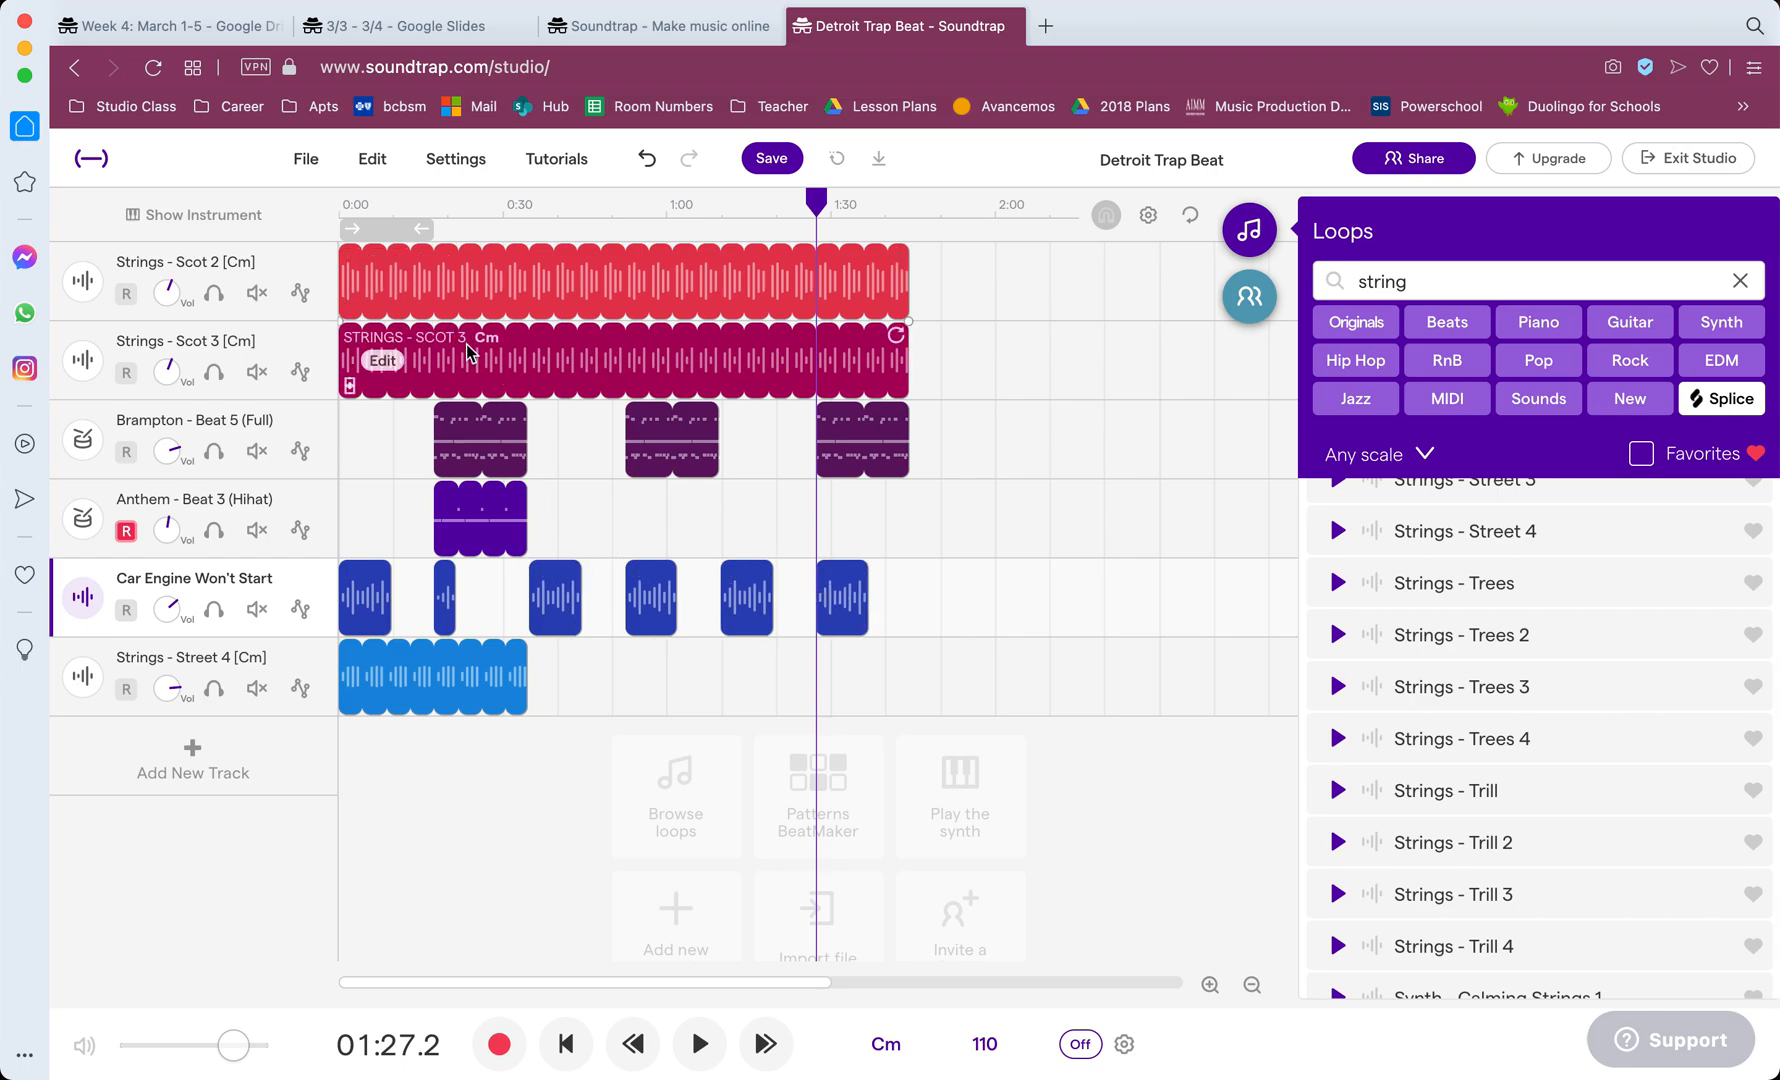
Step: Copy the Strings - Street 4 clip and paste it on its track at about 0:52
{"action": "left_click", "coordinate": [508, 655]}
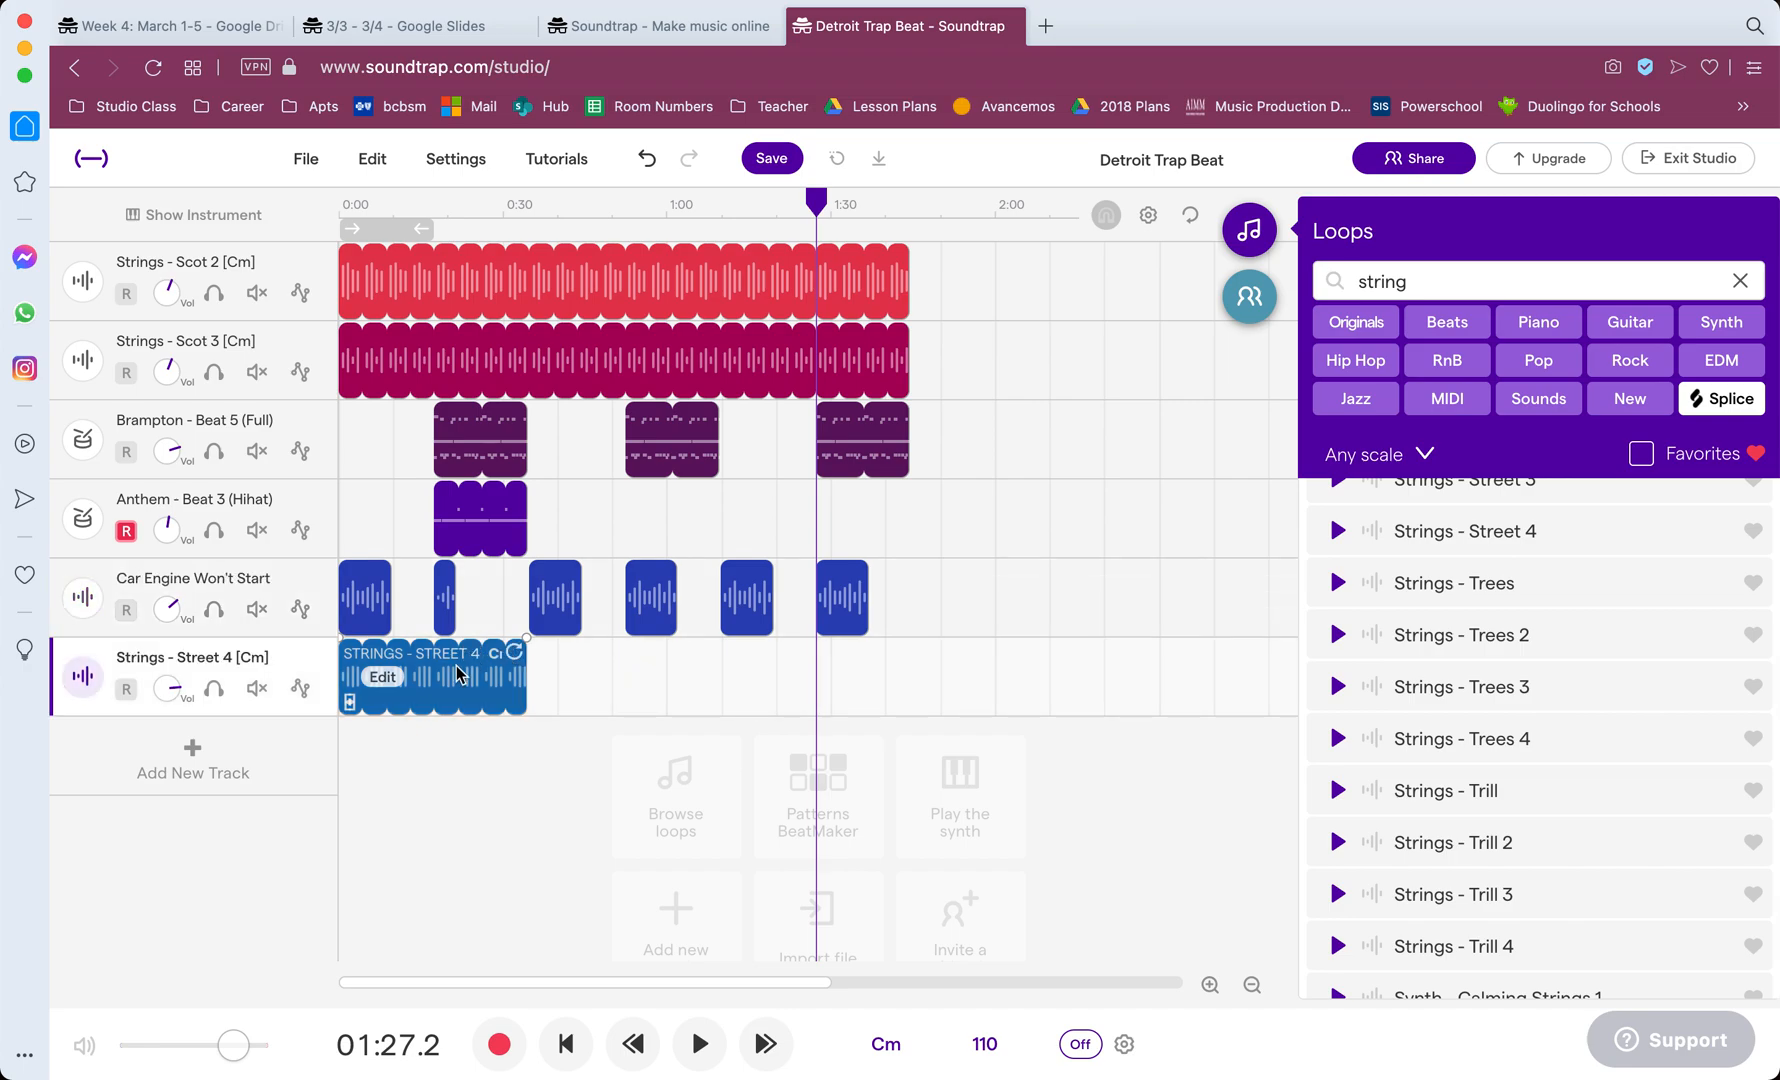
{"action": "left_click", "coordinate": [623, 672]}
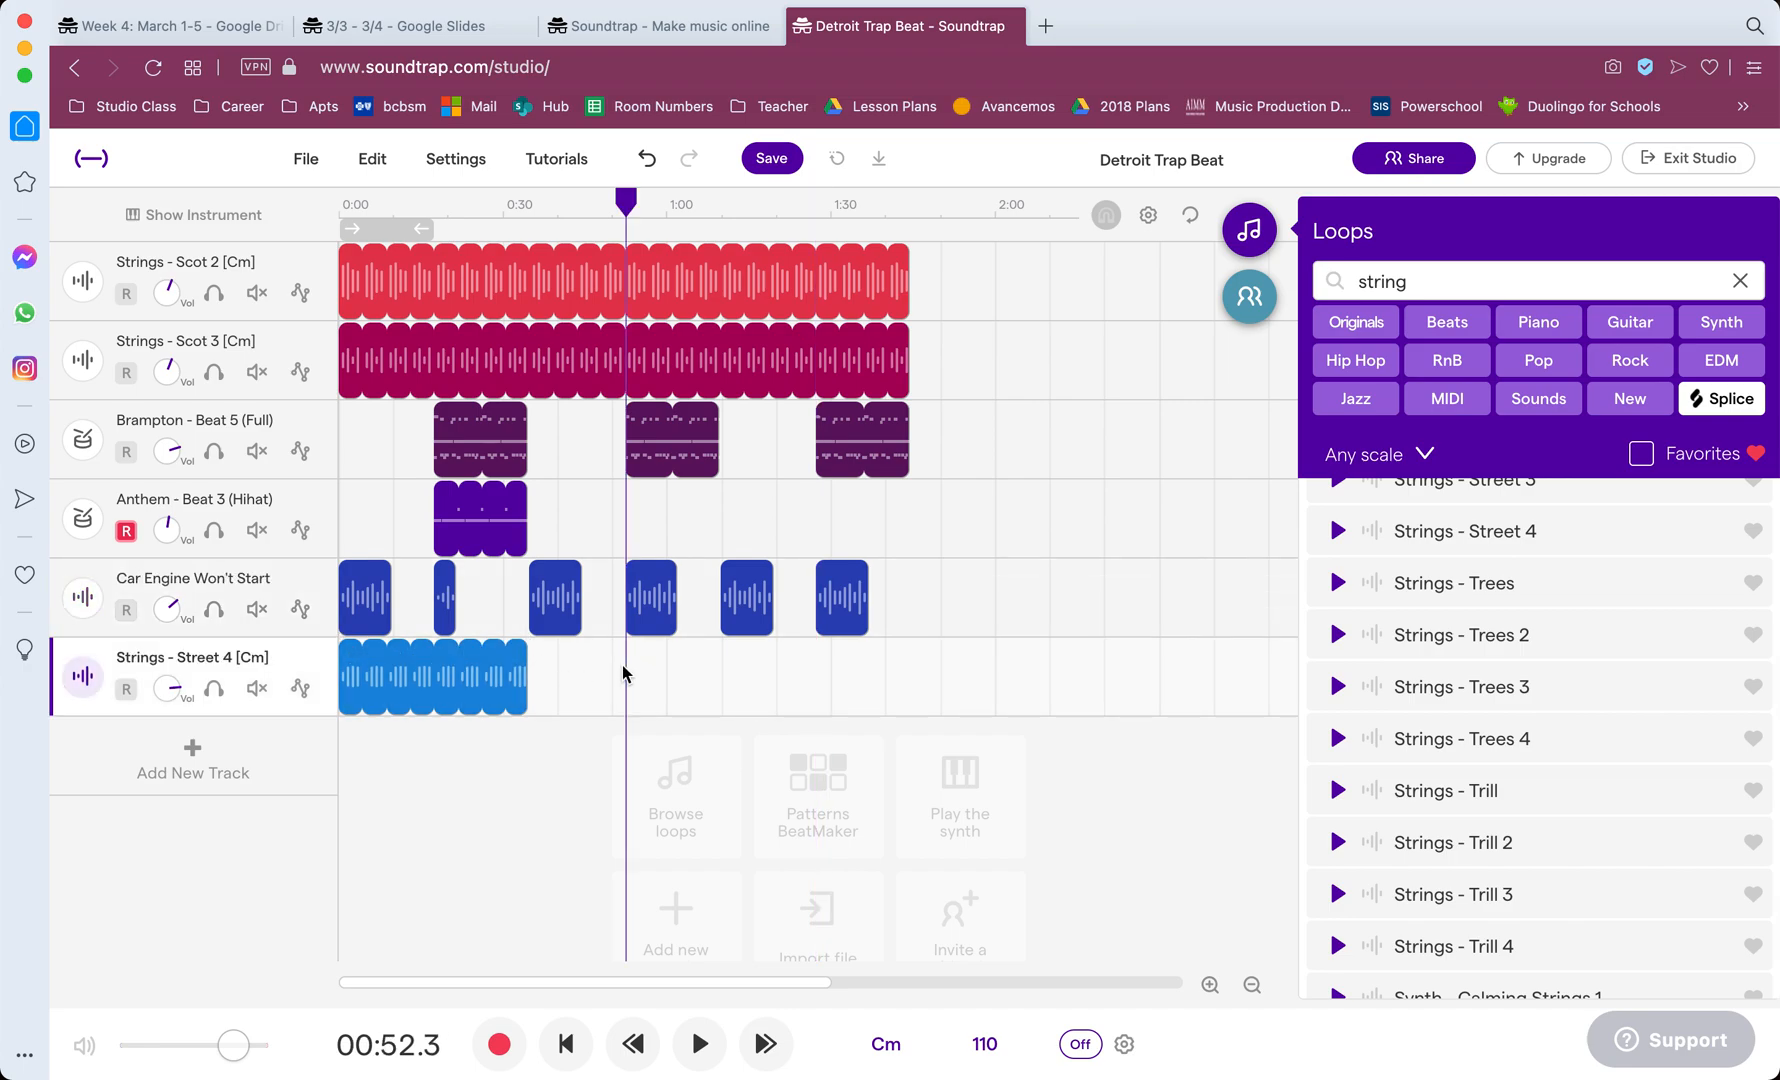
{"action": "key", "text": "super+v"}
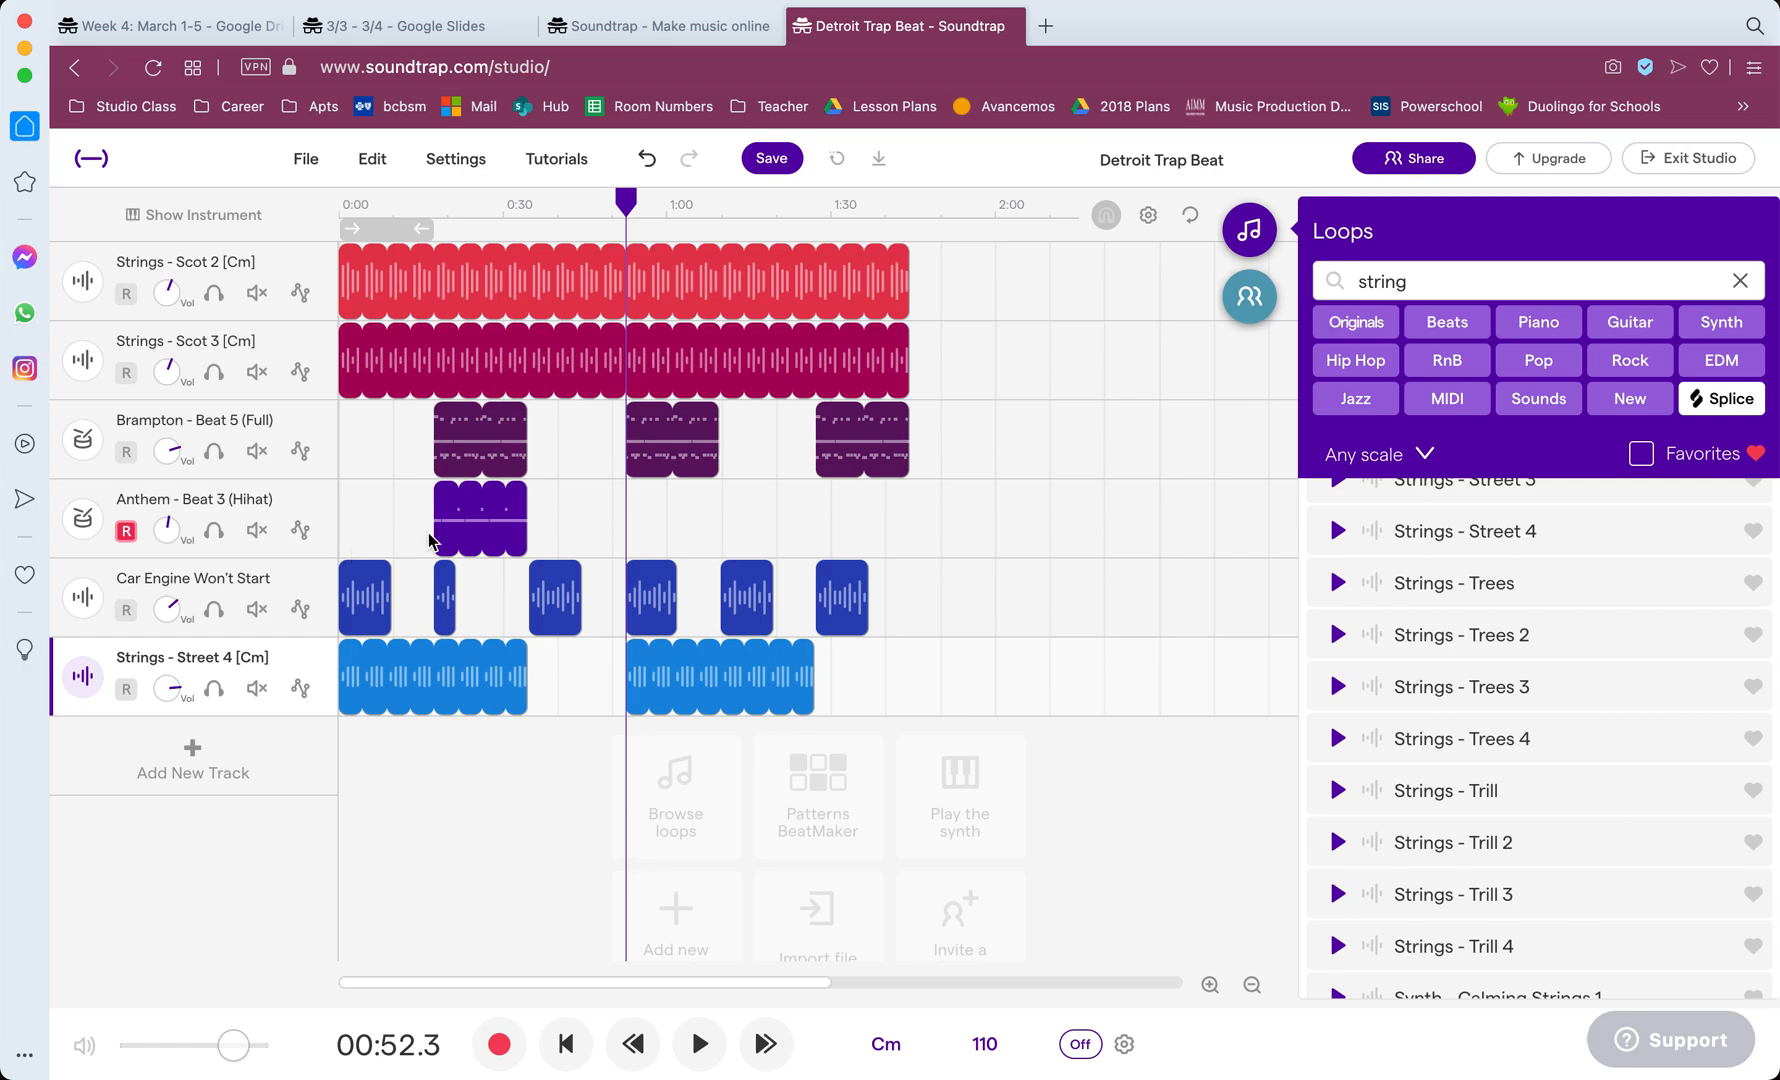
Step: Switch to Google Slides to check the Creative Week 3 beat requirements, and return to the Soundtrap studio
{"action": "left_click", "coordinate": [443, 27]}
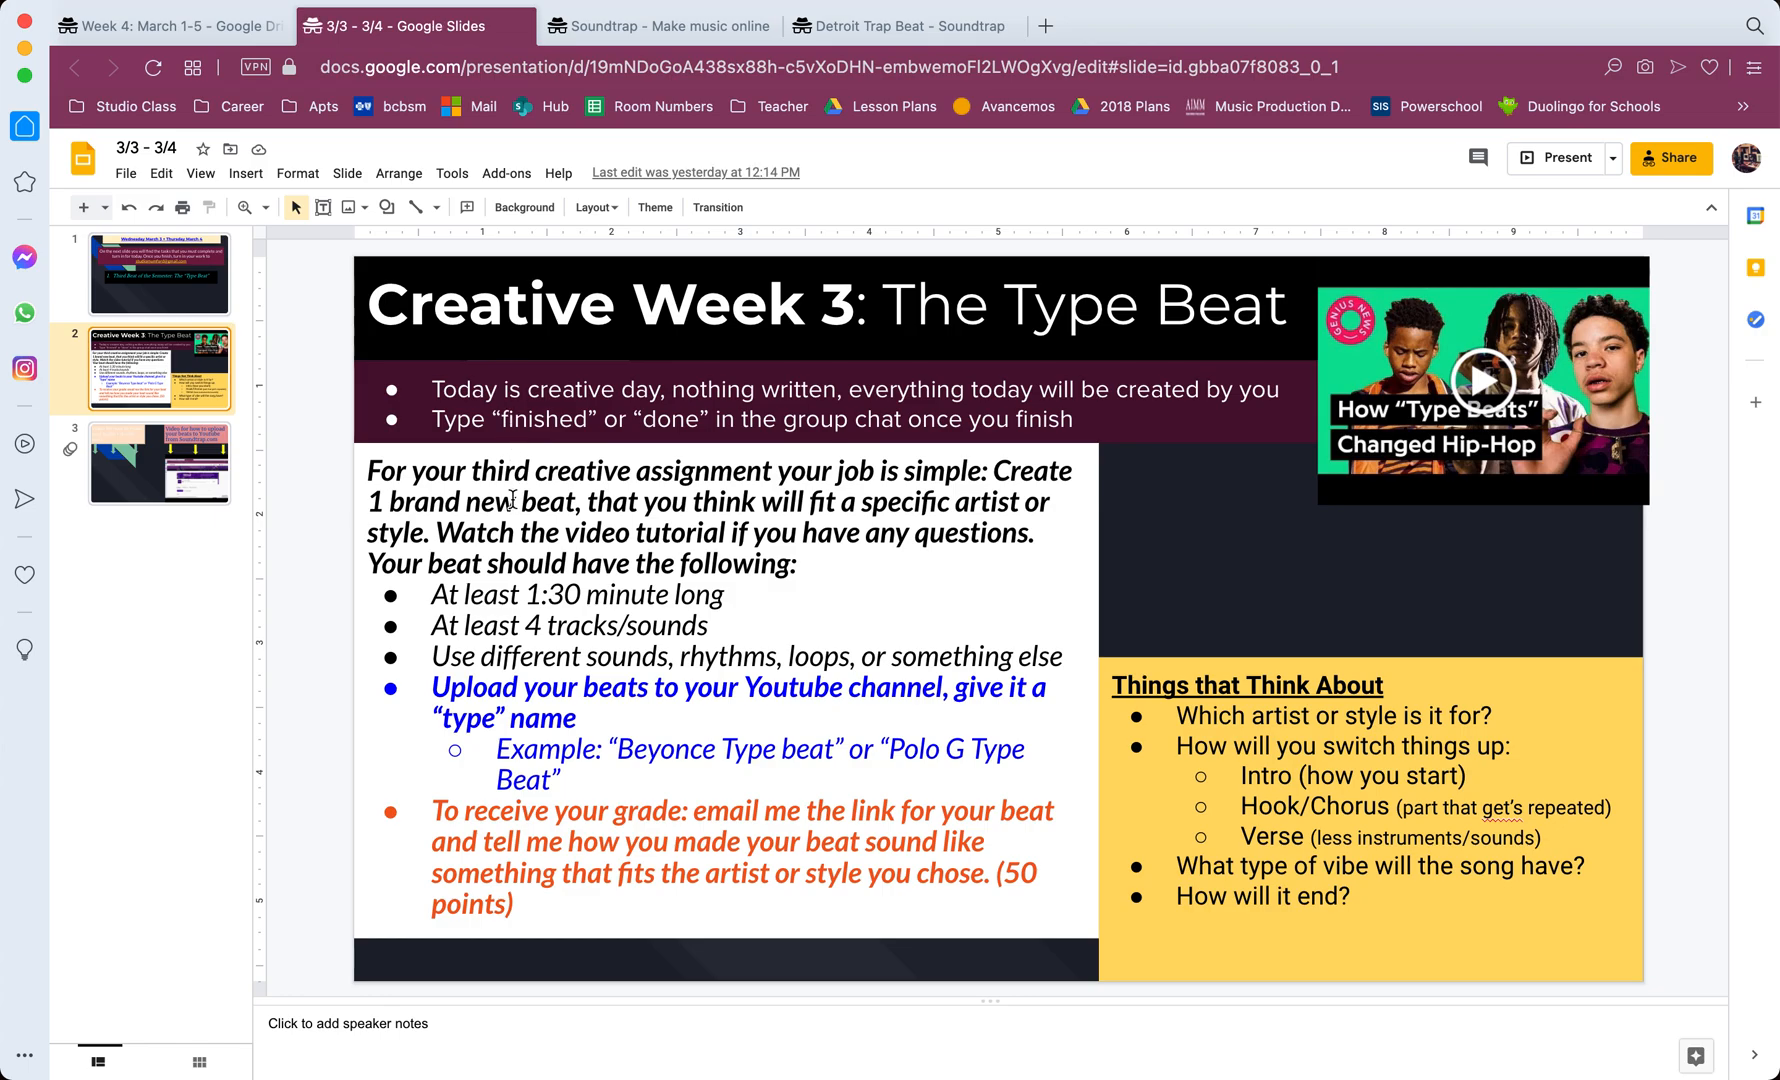
{"action": "left_click", "coordinate": [908, 30]}
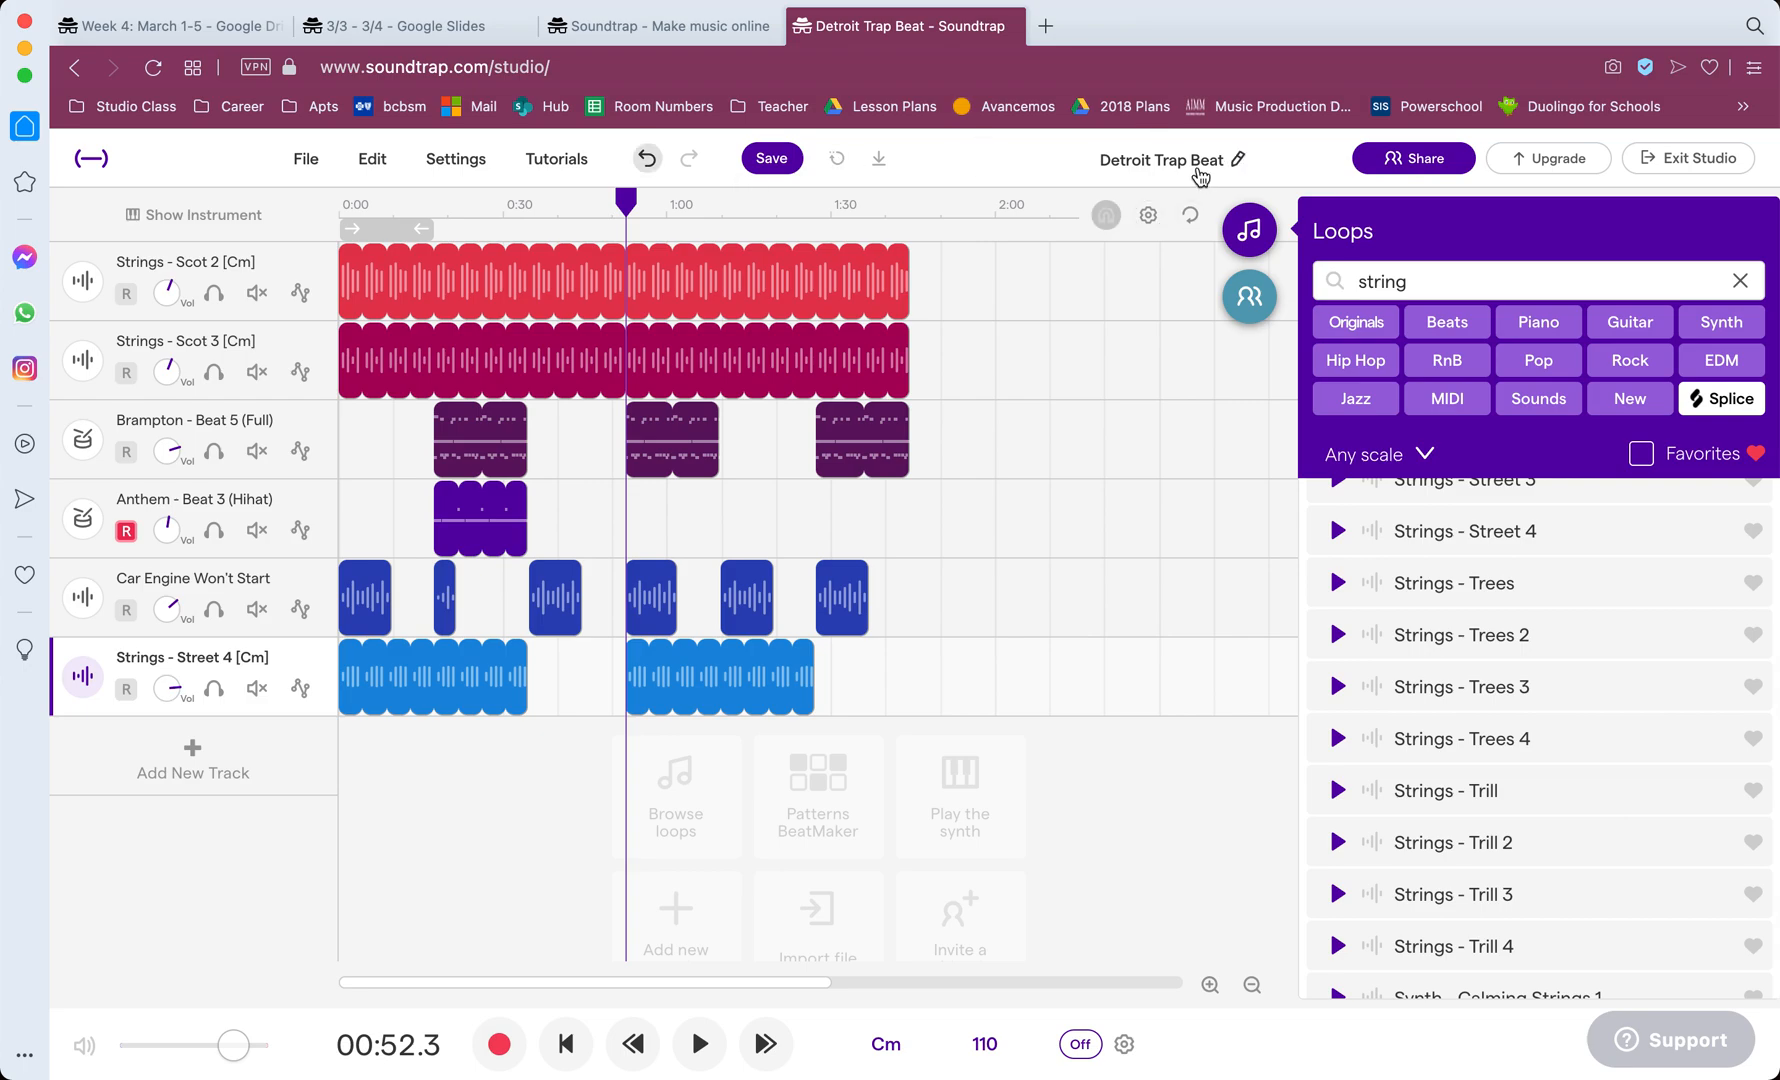
Step: Save the Detroit Trap Beat project, exit the studio and find it in the My Projects list
{"action": "left_click", "coordinate": [772, 160]}
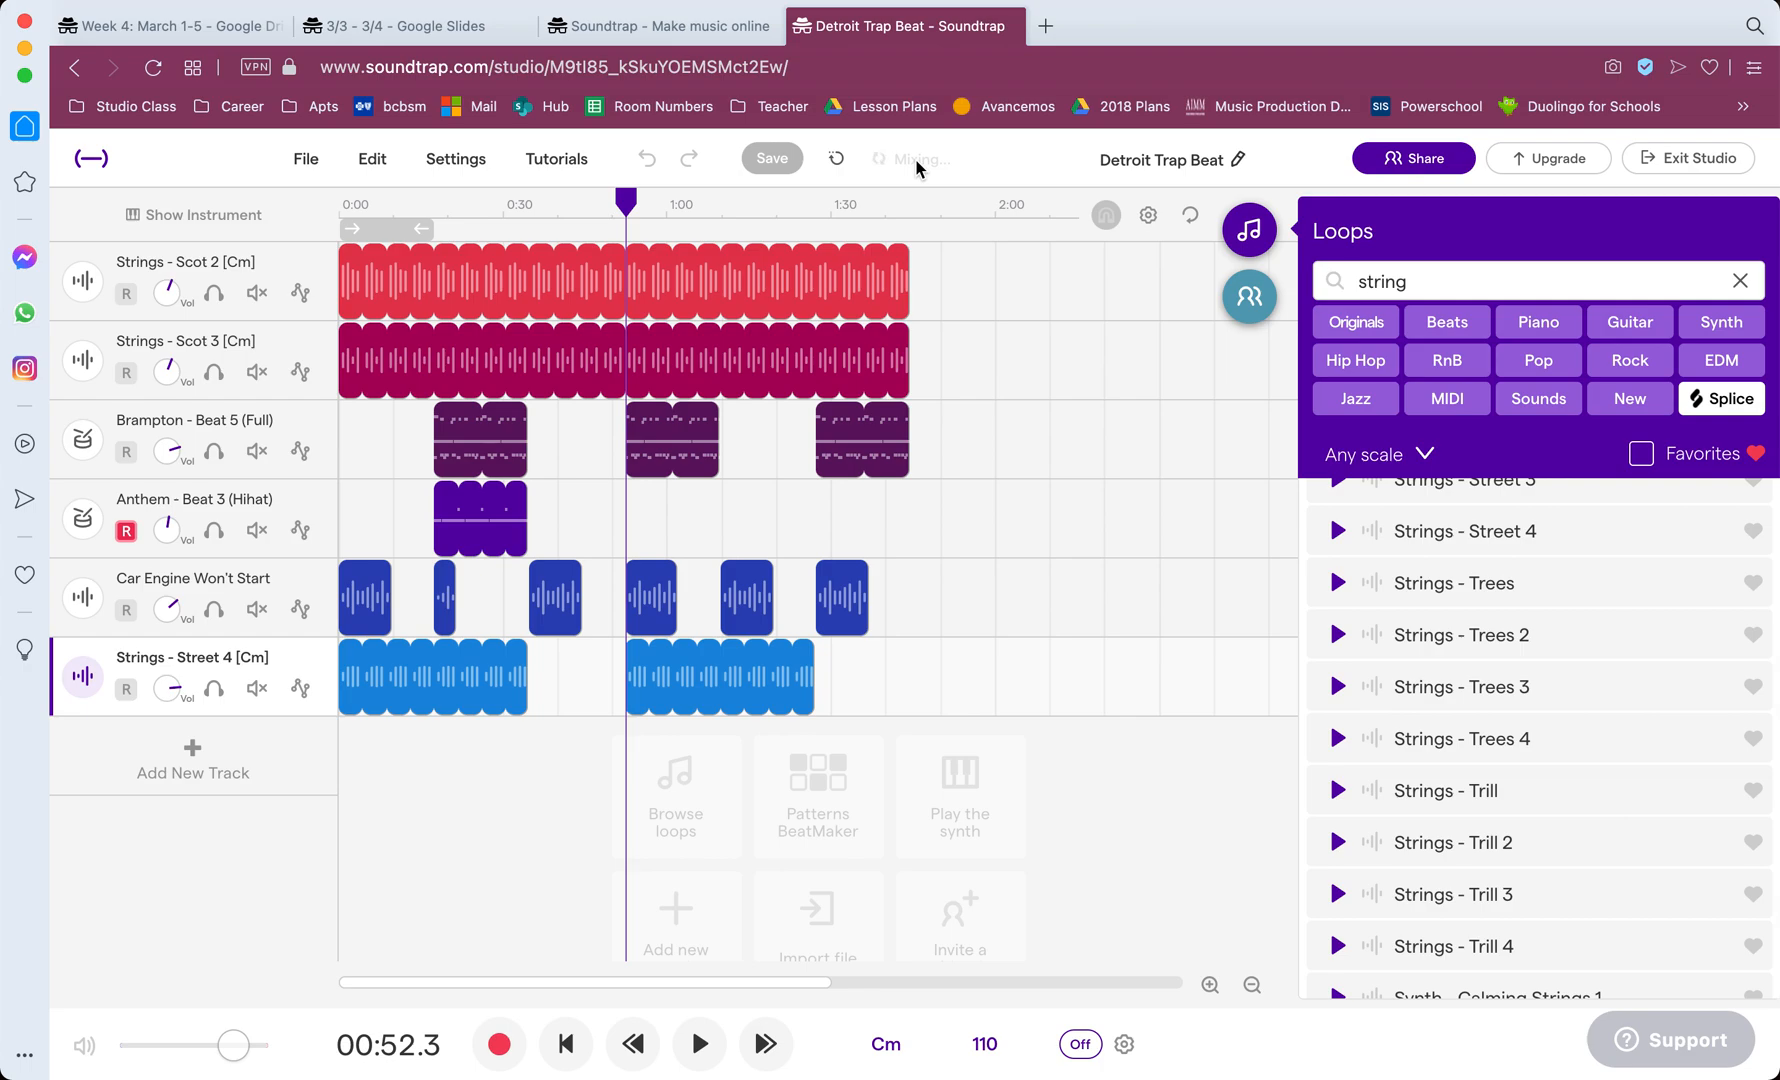
{"action": "left_click", "coordinate": [1688, 160]}
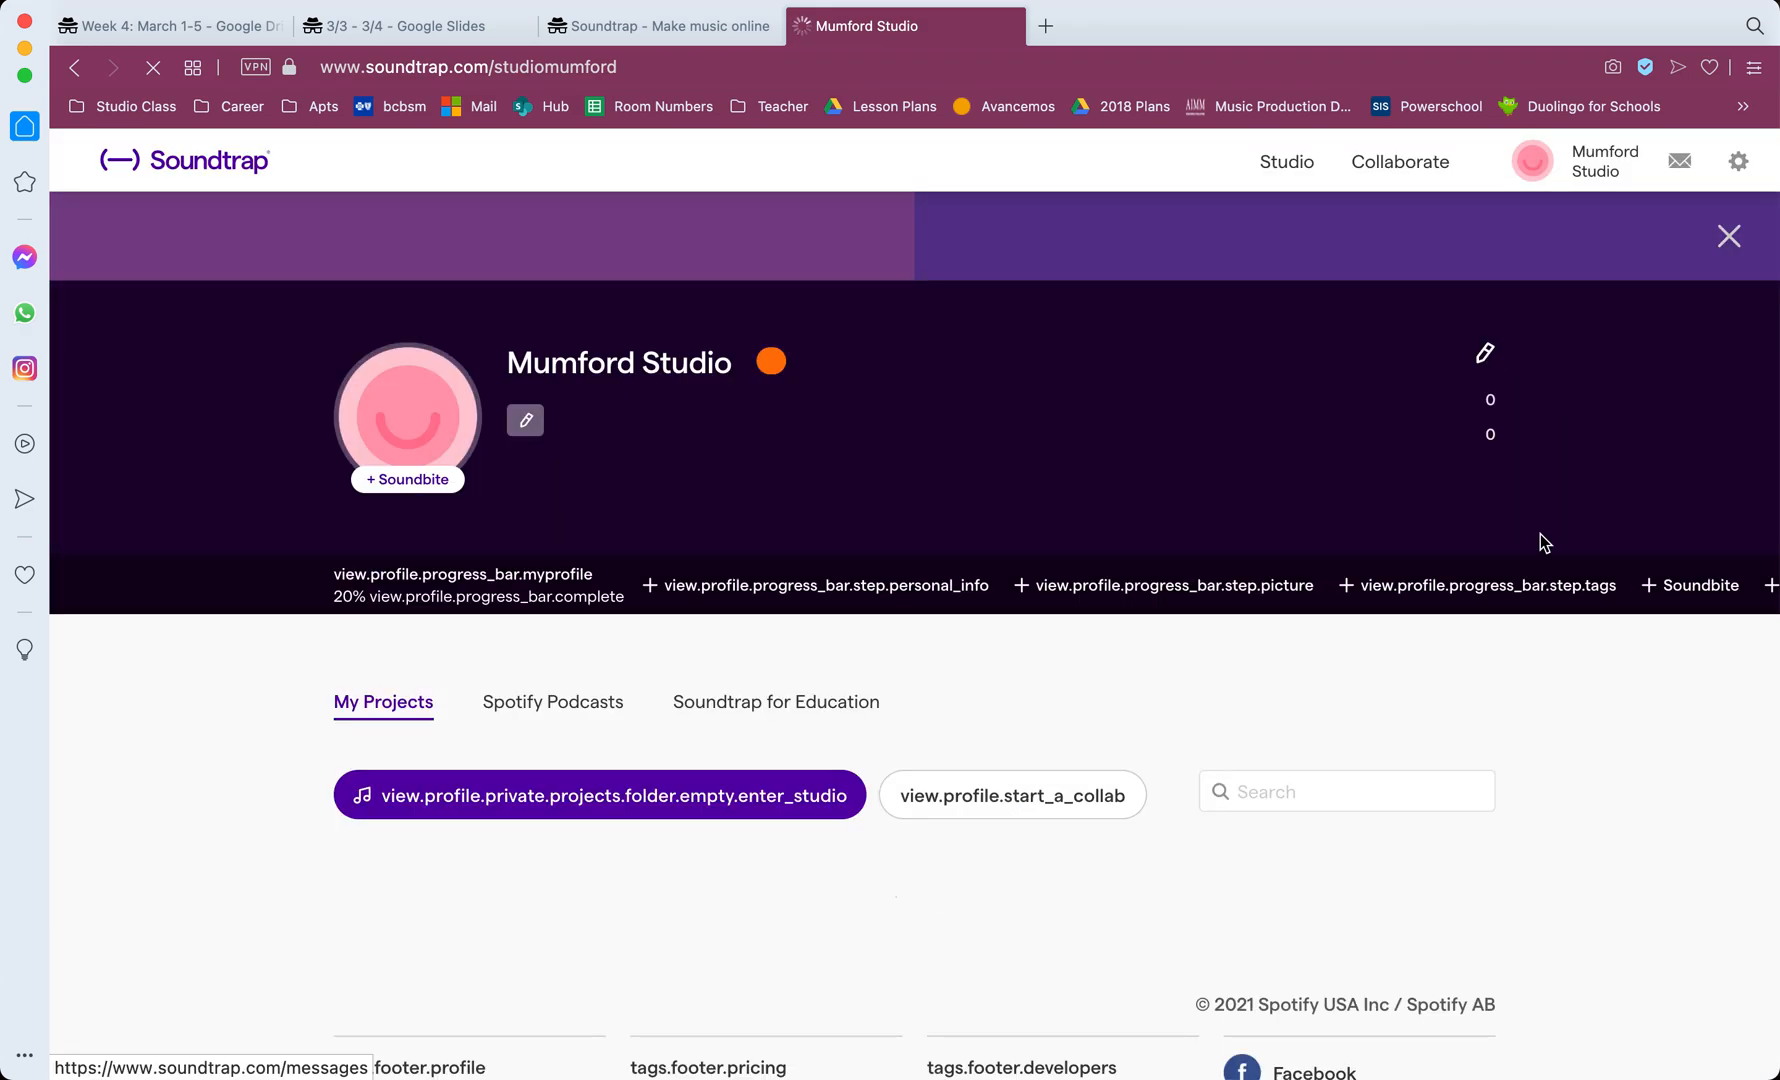
{"action": "scroll", "coordinate": [1539, 534], "scroll_direction": "down", "scroll_amount": 5}
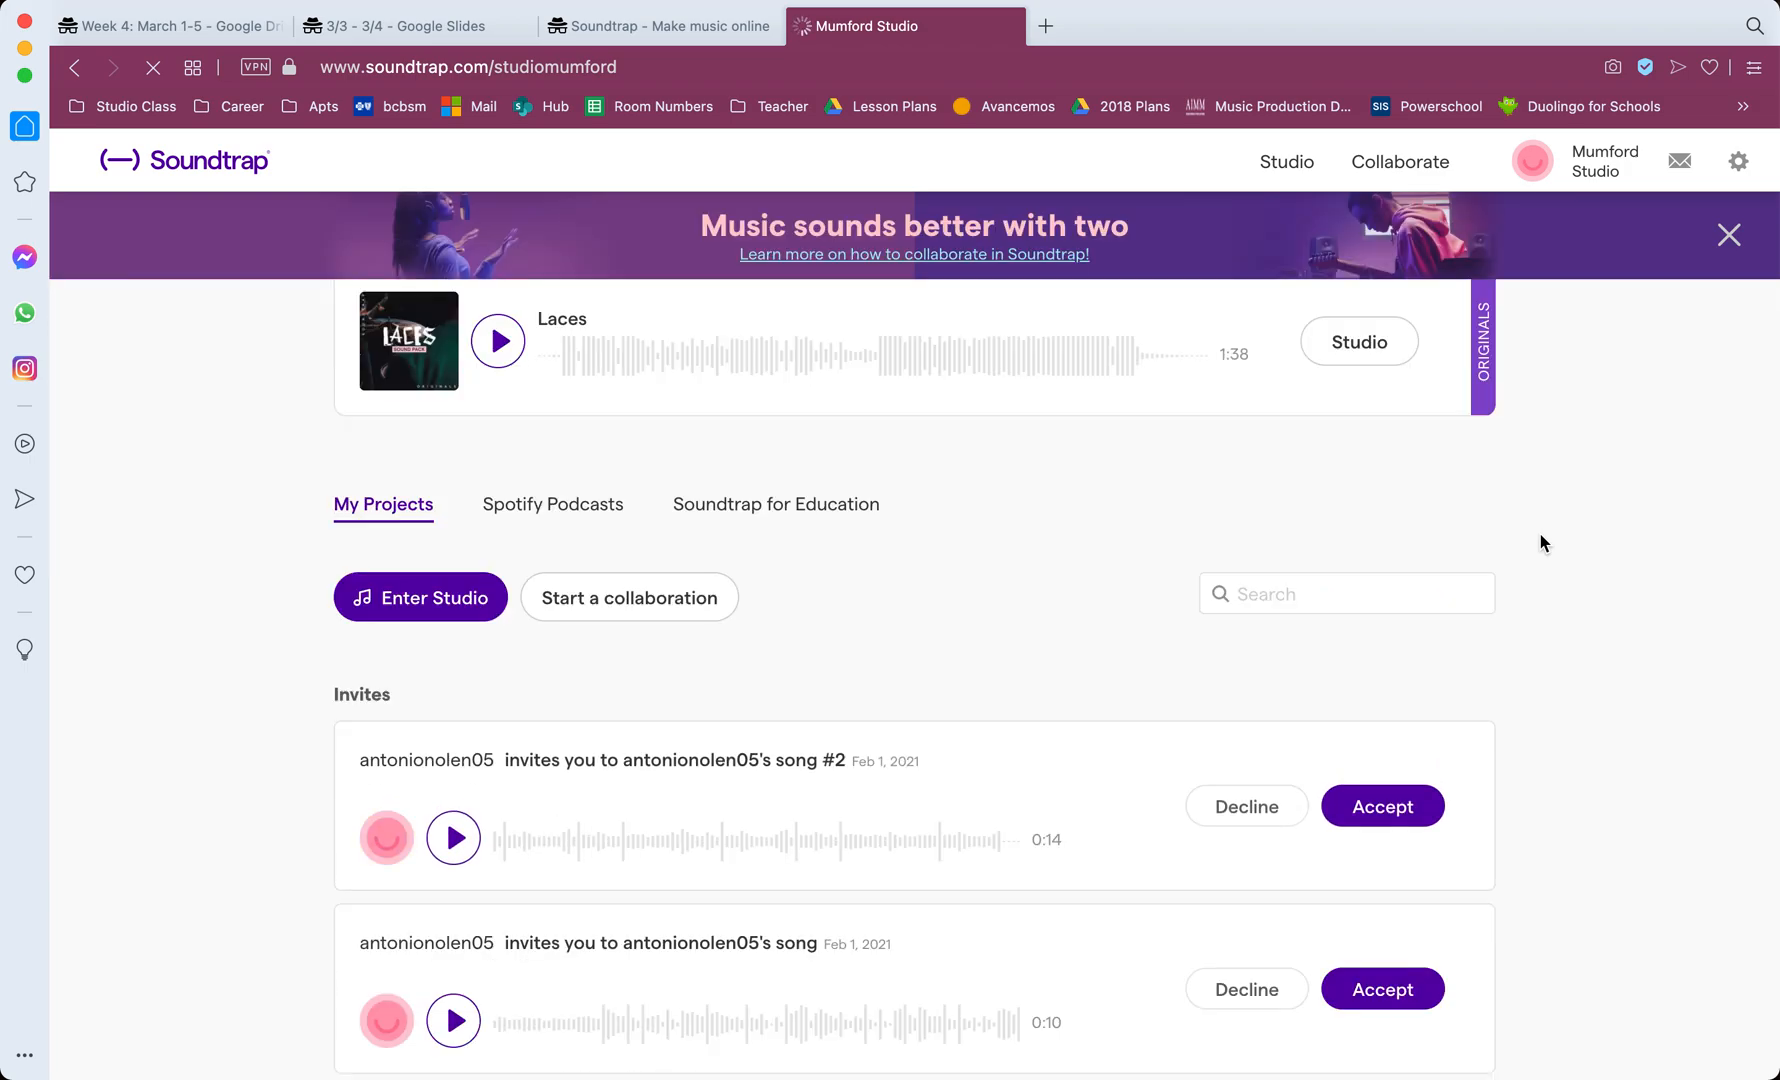
{"action": "scroll", "coordinate": [1539, 540], "scroll_direction": "down", "scroll_amount": 3}
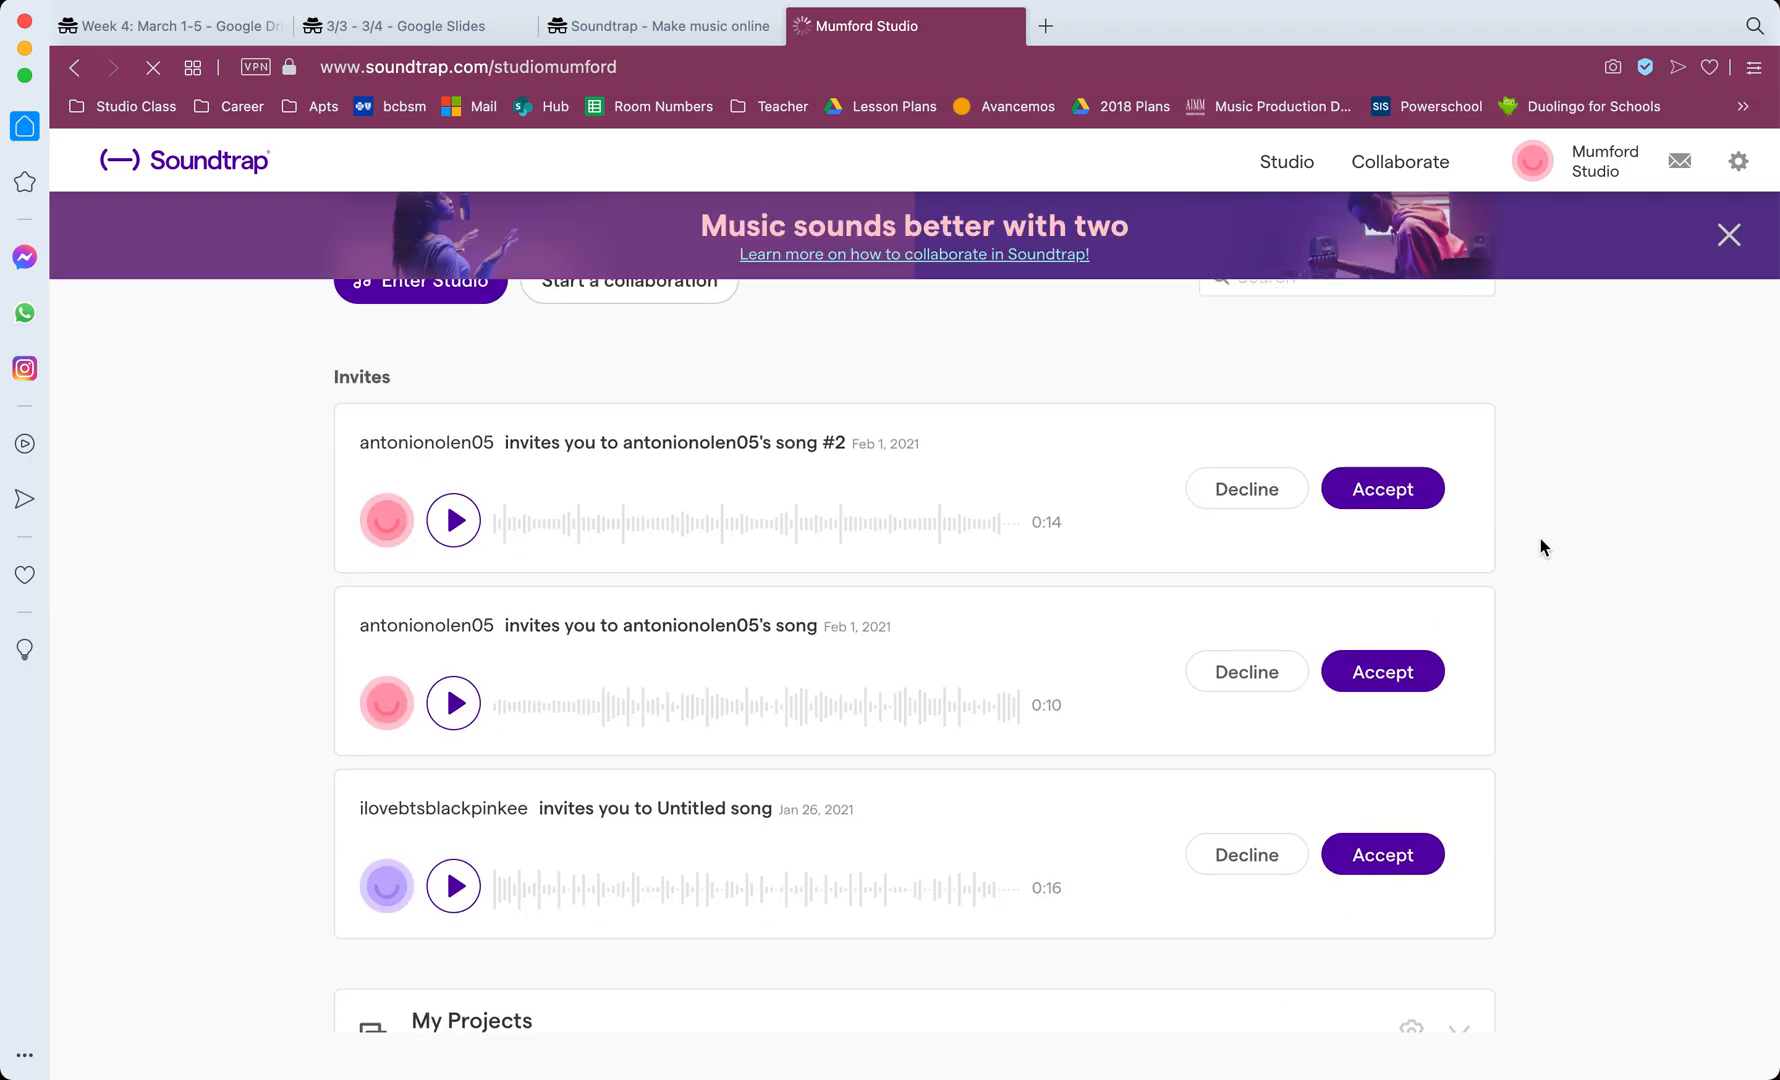
{"action": "scroll", "coordinate": [1539, 538], "scroll_direction": "down", "scroll_amount": 3}
{"action": "scroll", "coordinate": [1540, 539], "scroll_direction": "down", "scroll_amount": 4}
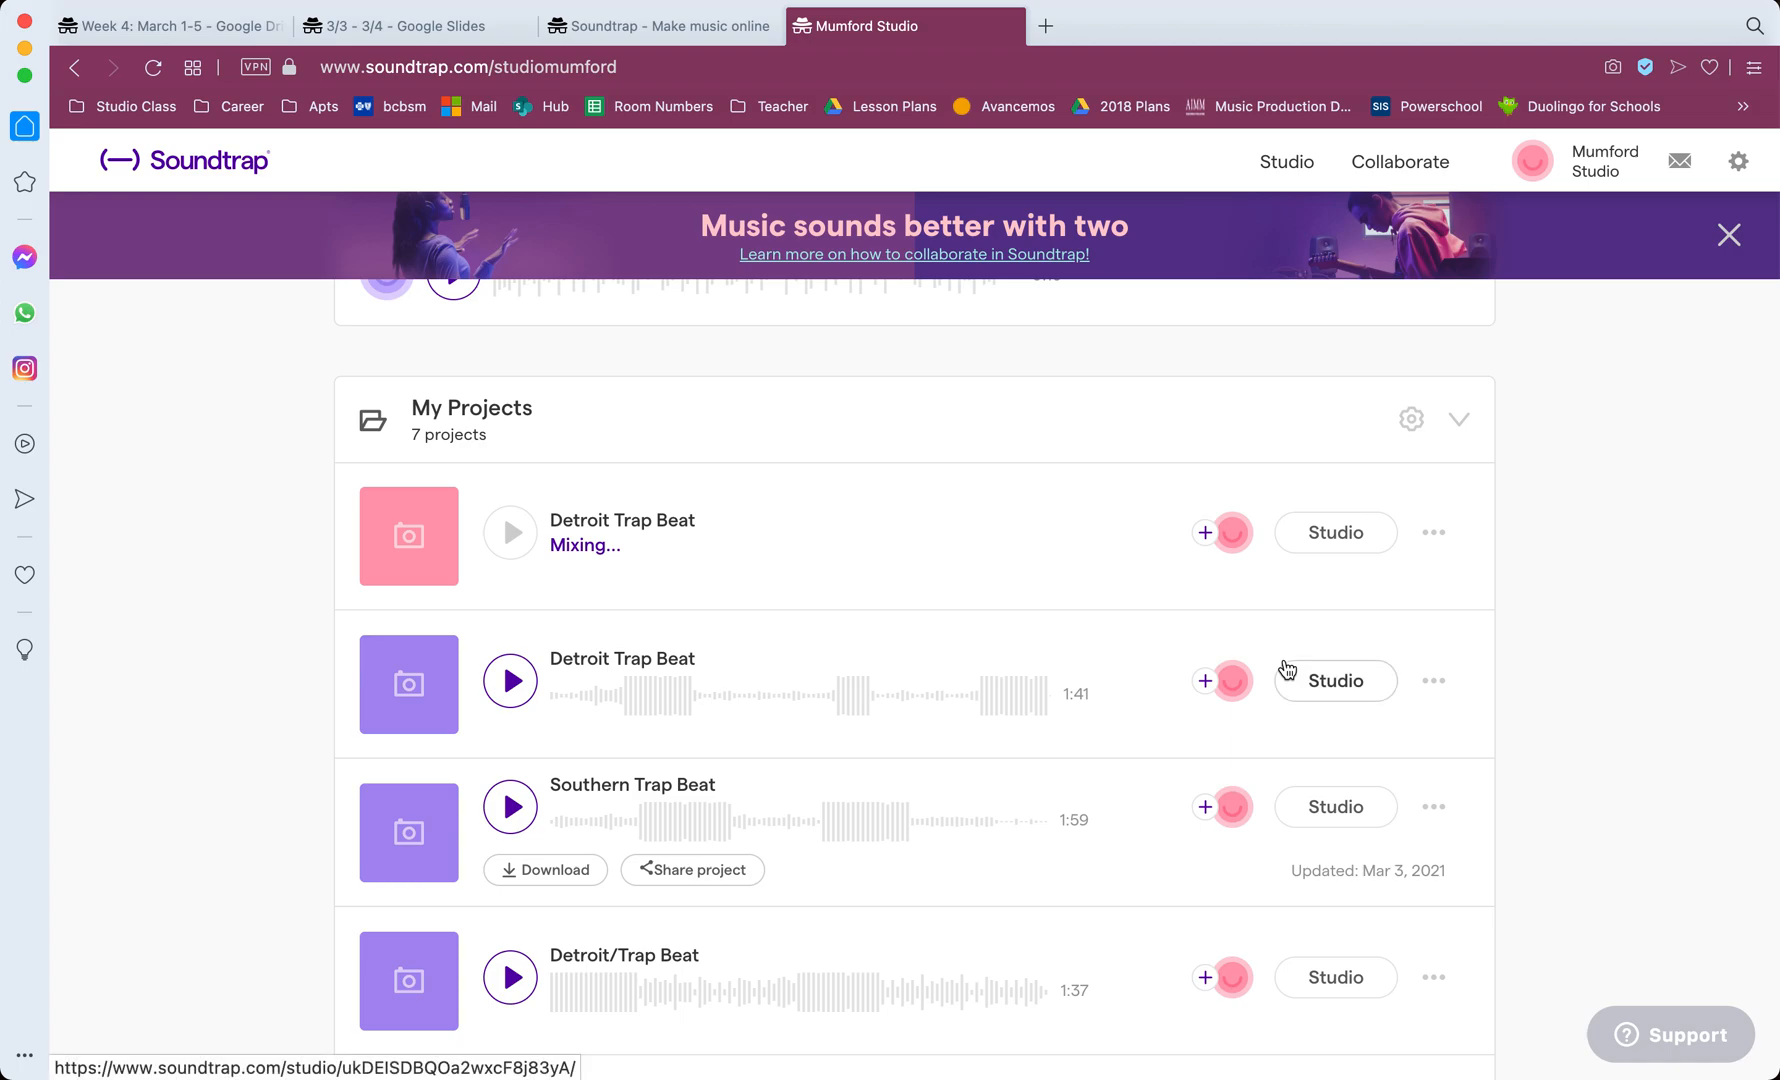
Step: Open the project sharing options for the 1:41 Detroit Trap Beat to view the YouTube option, and close them
{"action": "left_click", "coordinate": [1436, 682]}
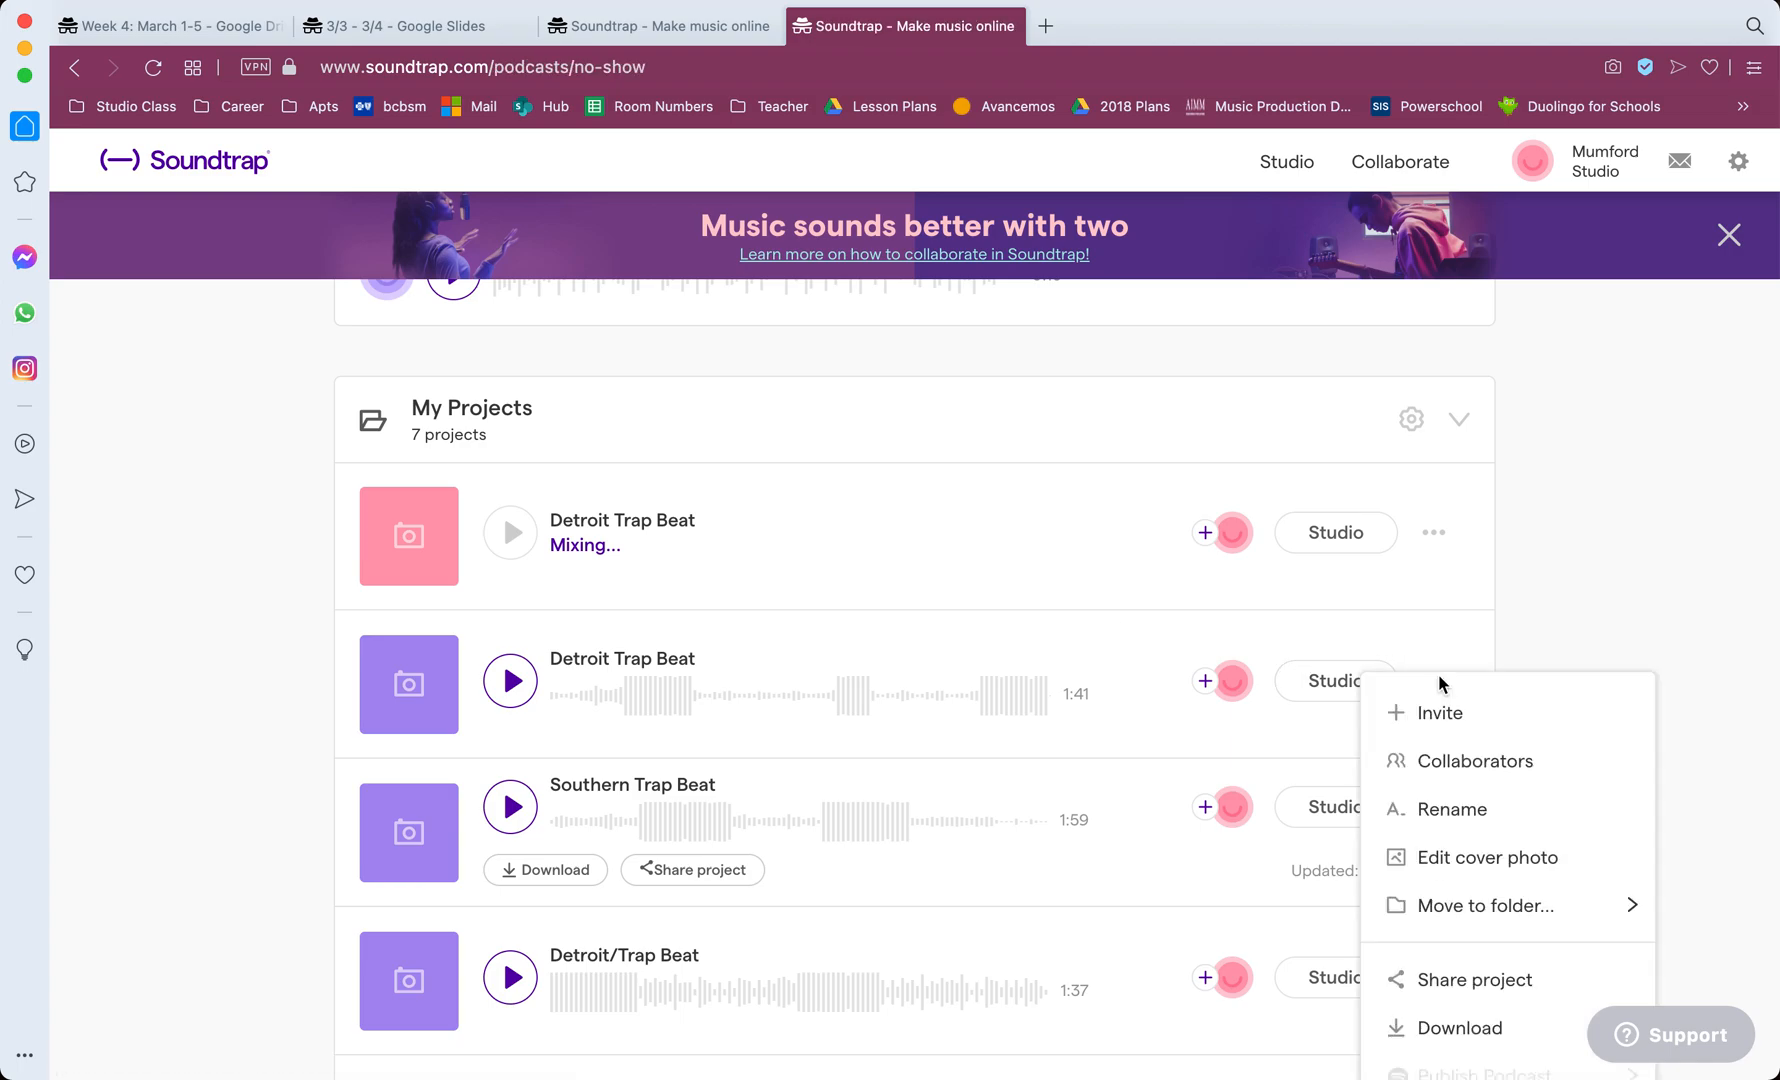
{"action": "left_click", "coordinate": [1604, 600]}
{"action": "left_click", "coordinate": [1433, 682]}
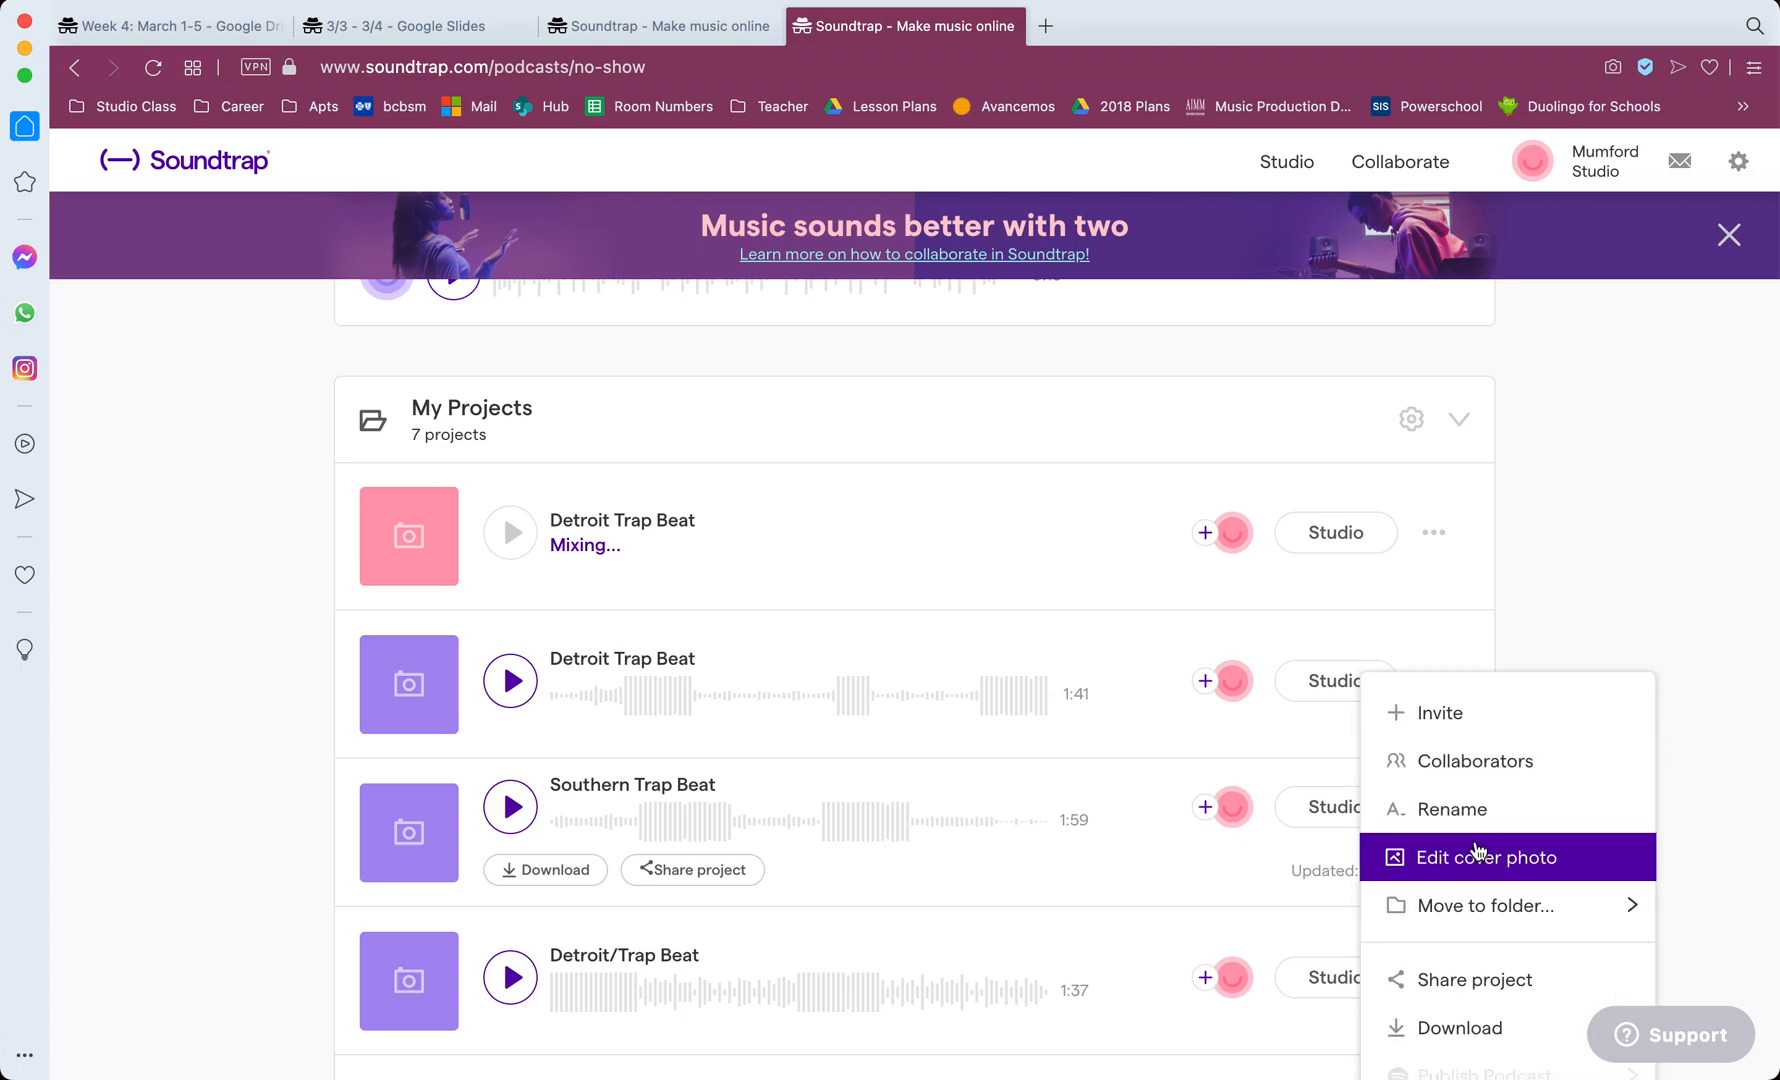
{"action": "left_click", "coordinate": [1466, 977]}
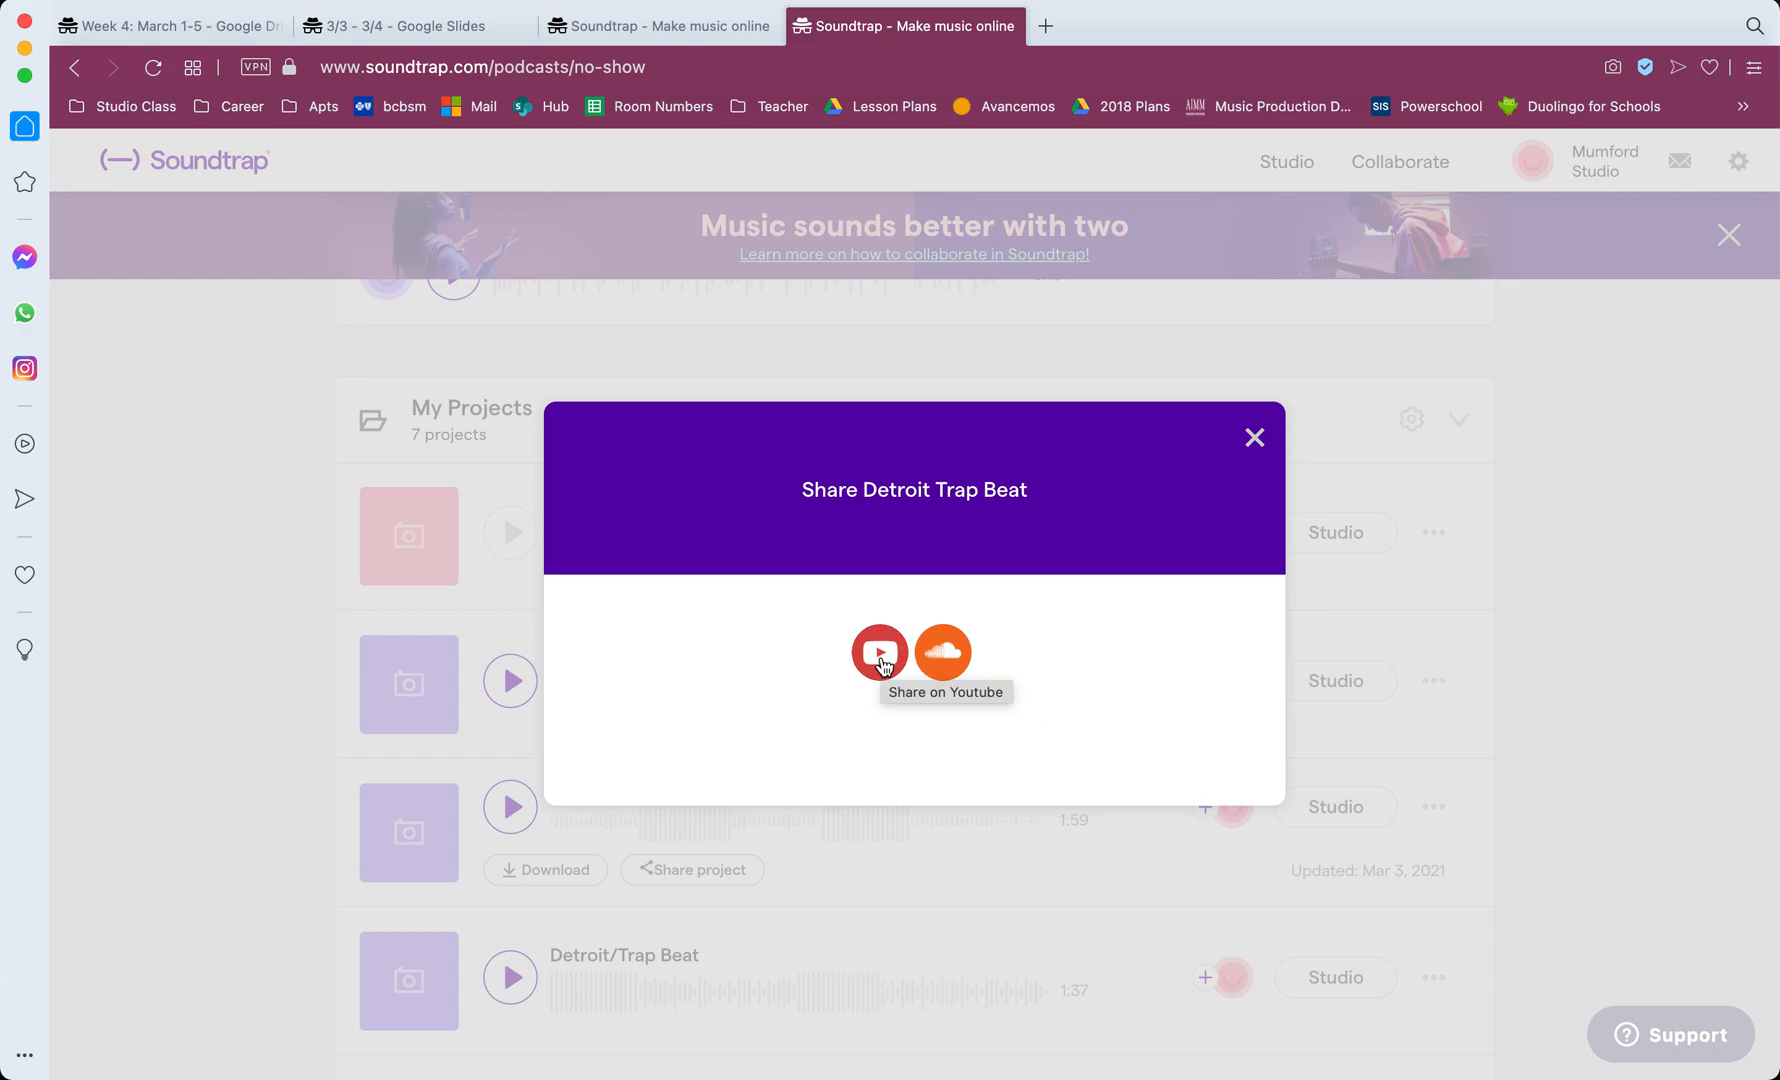
{"action": "left_click", "coordinate": [1255, 437]}
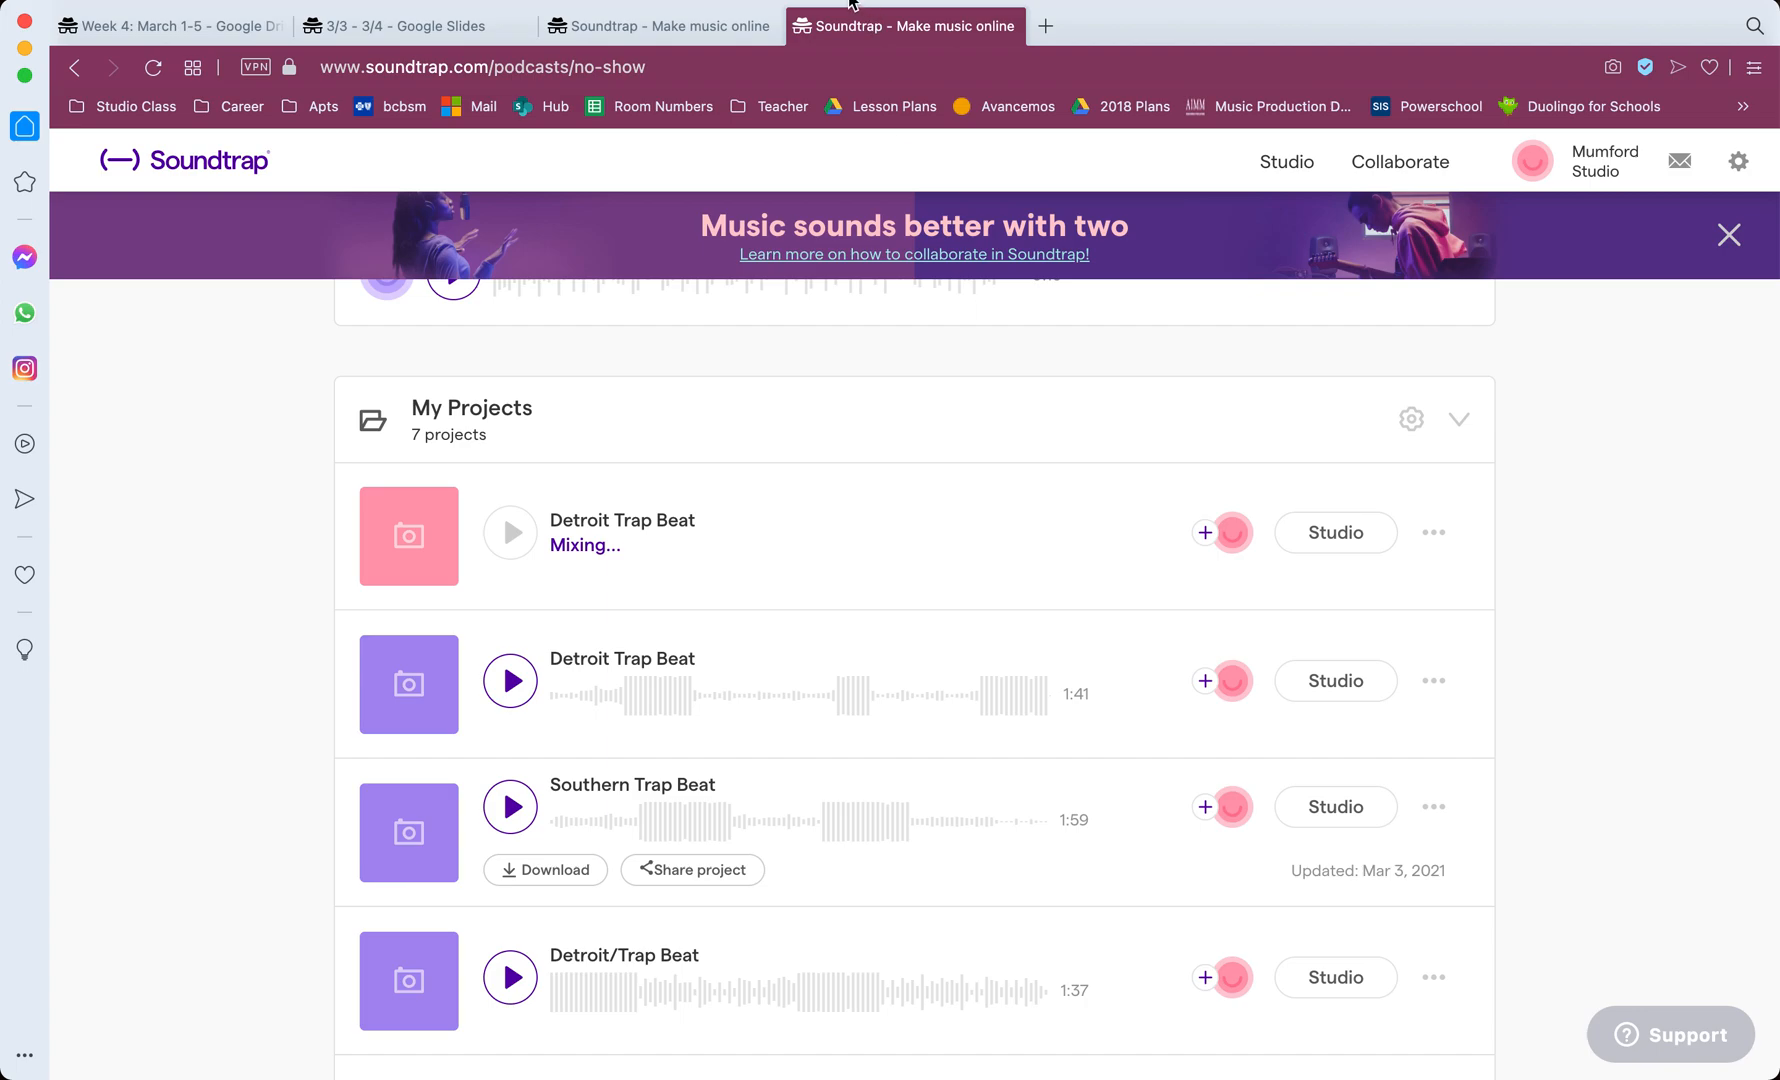
Step: Switch to Google Slides and present the Creative Week 3: The Type Beat slide full screen
{"action": "left_click", "coordinate": [452, 40]}
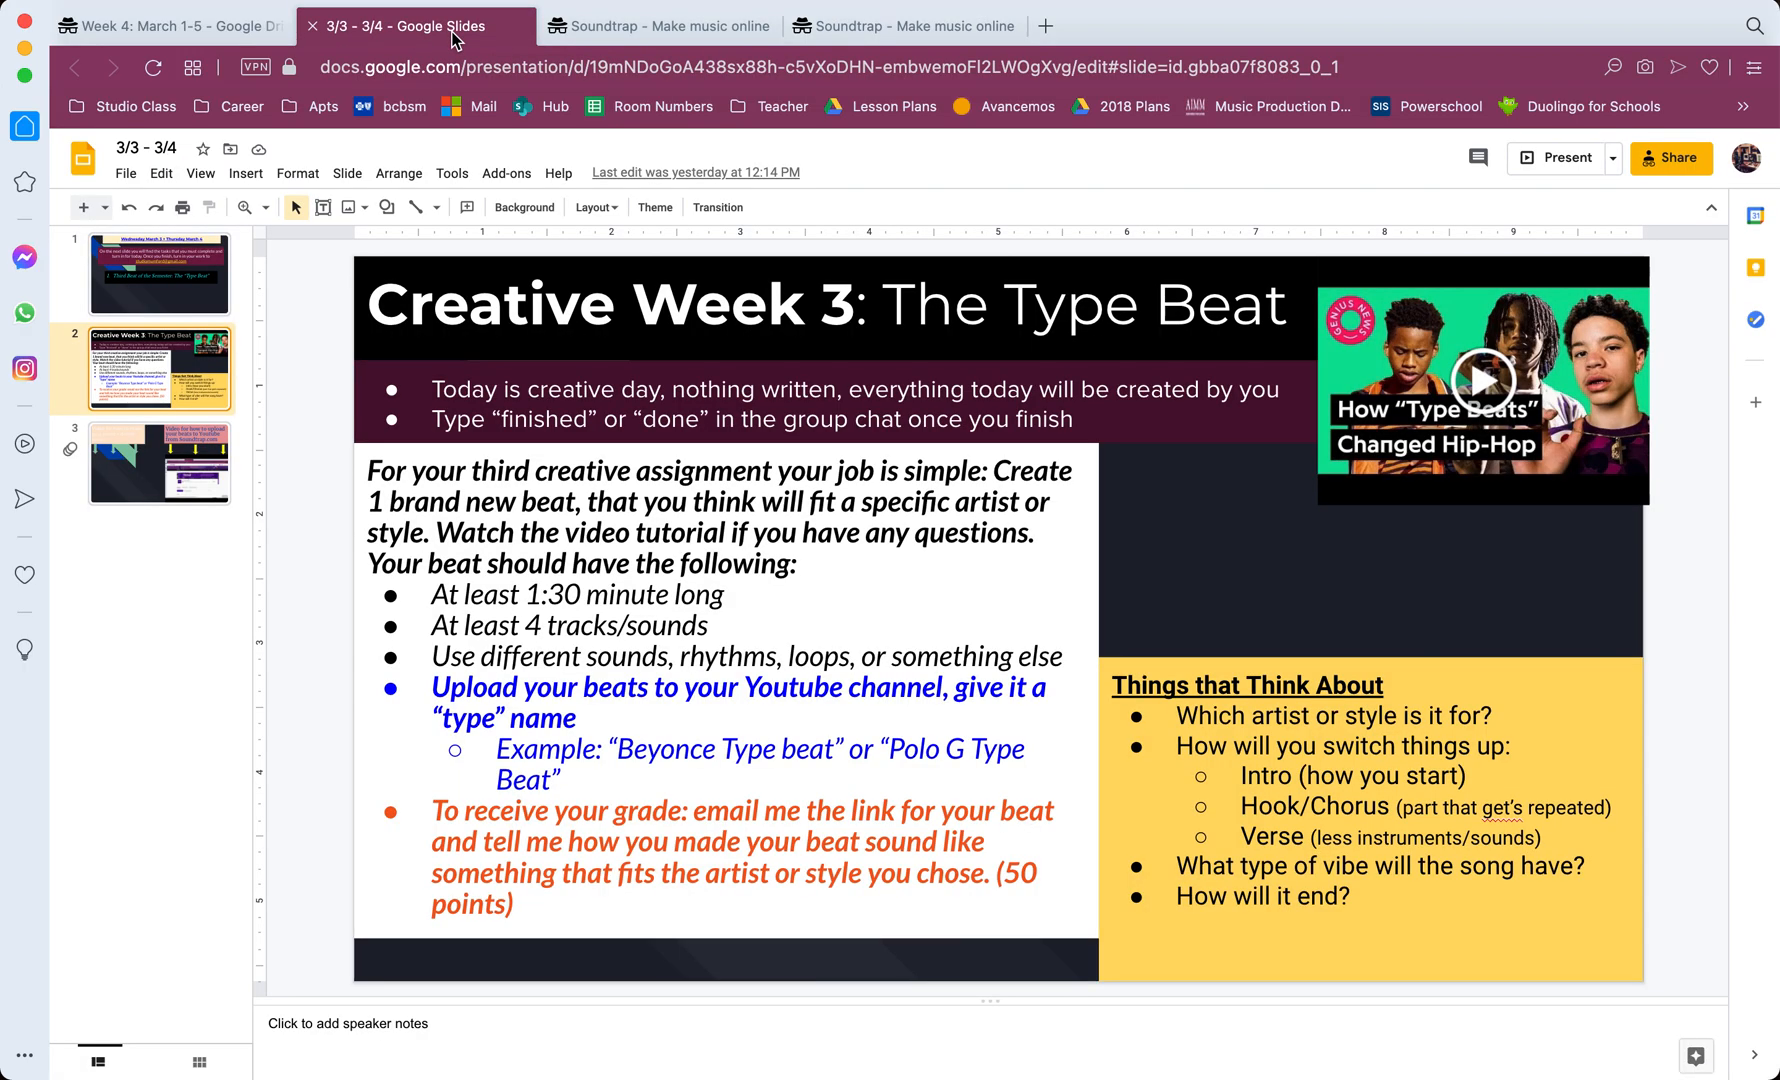
{"action": "left_click", "coordinate": [1550, 158]}
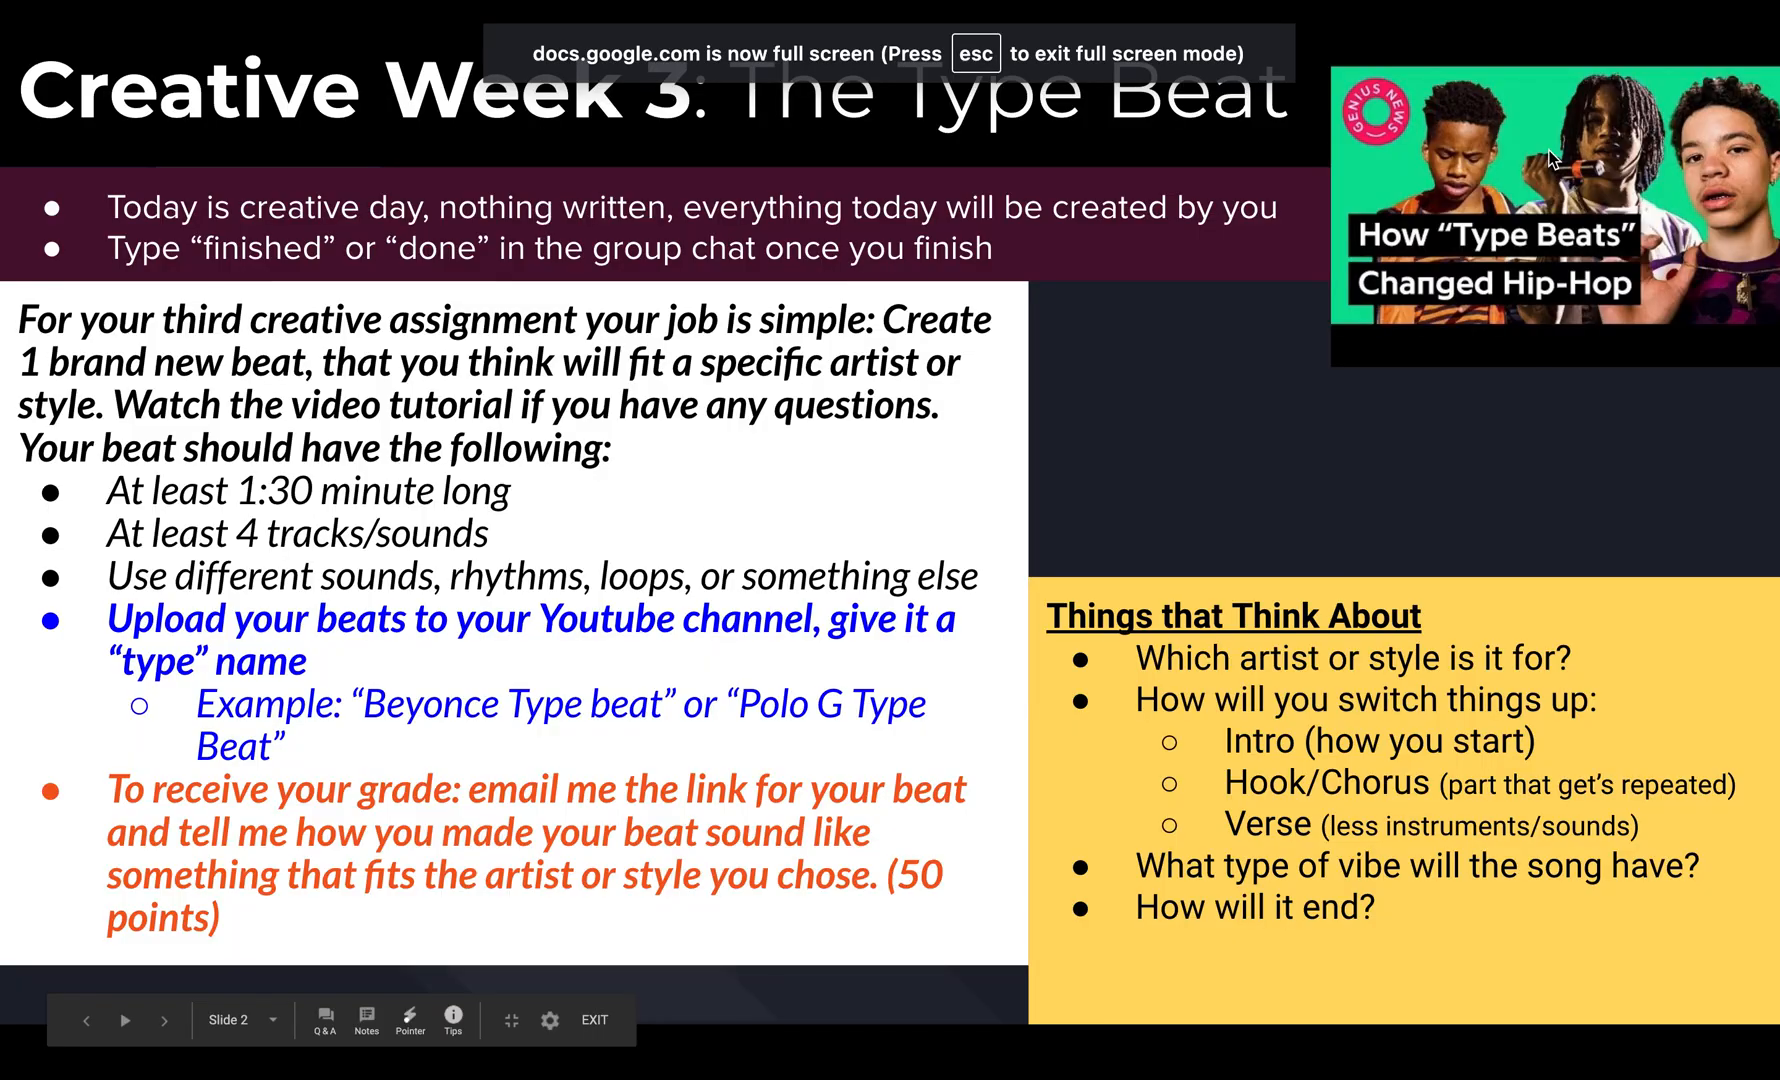